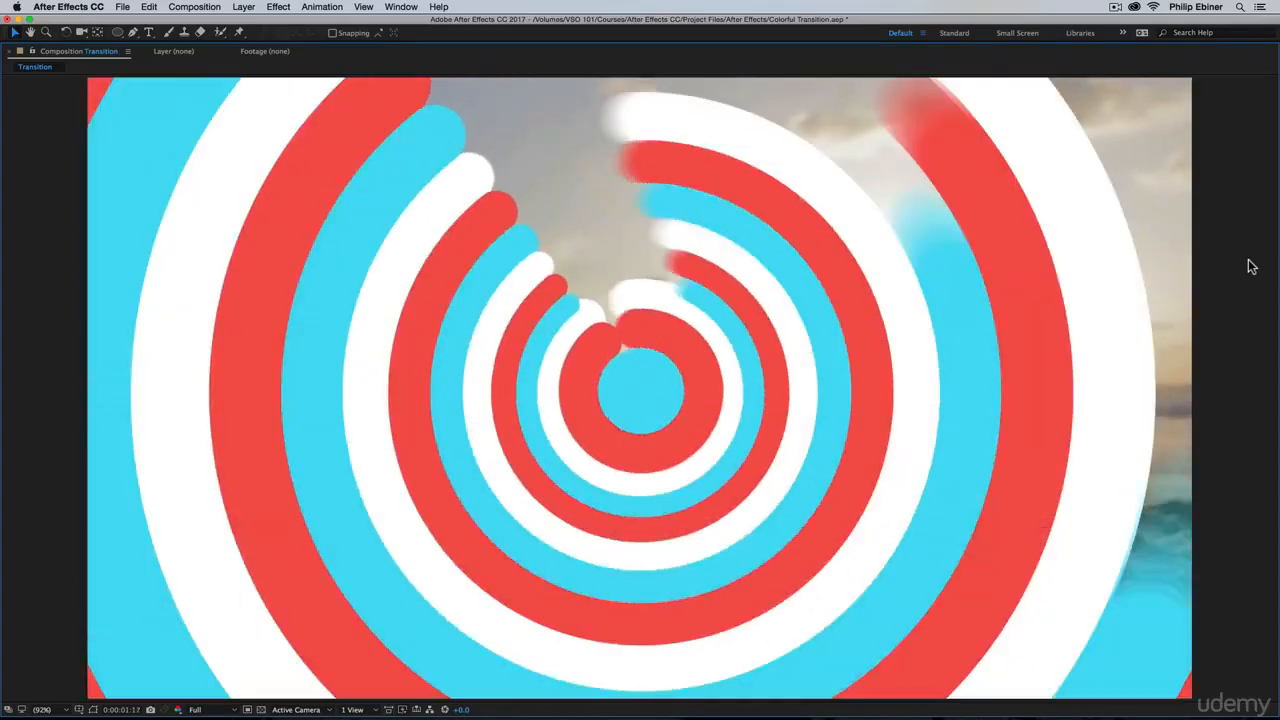
Preview the finished Transition composition, scrubbing and playing the circle animation from the beginning
key(grave)
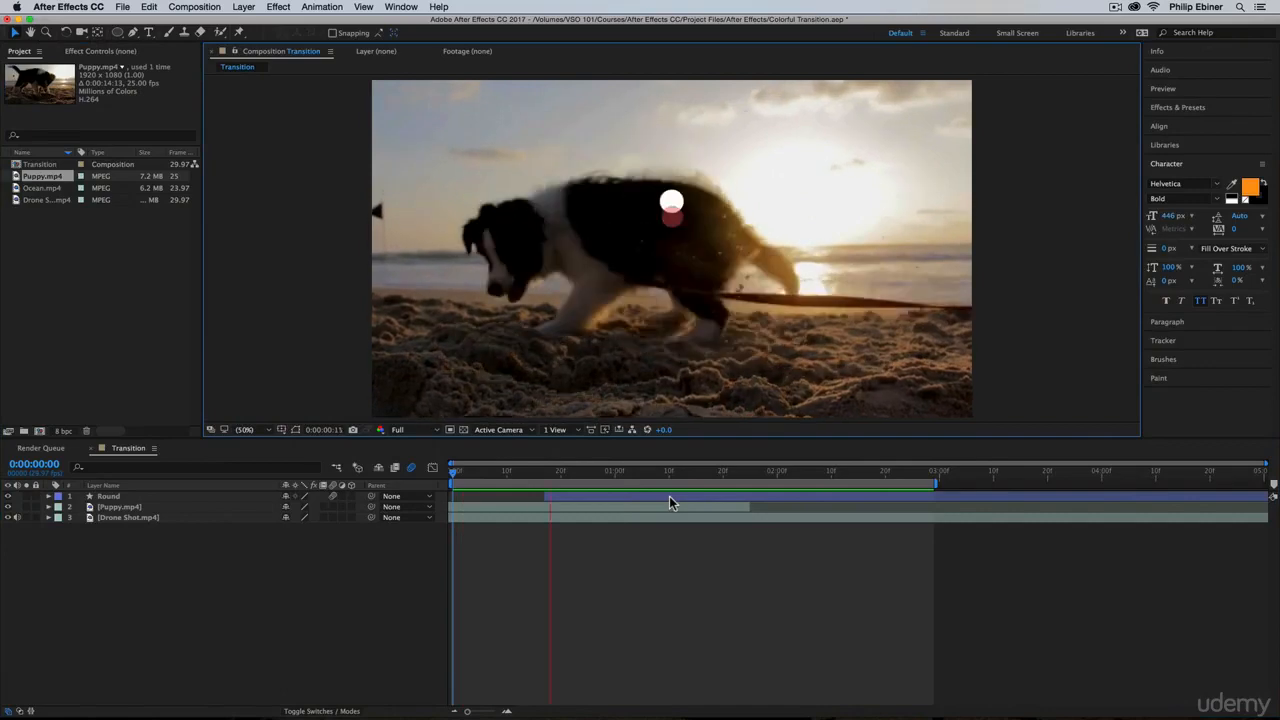
key(space)
click(482, 472)
drag(496, 473, 571, 480)
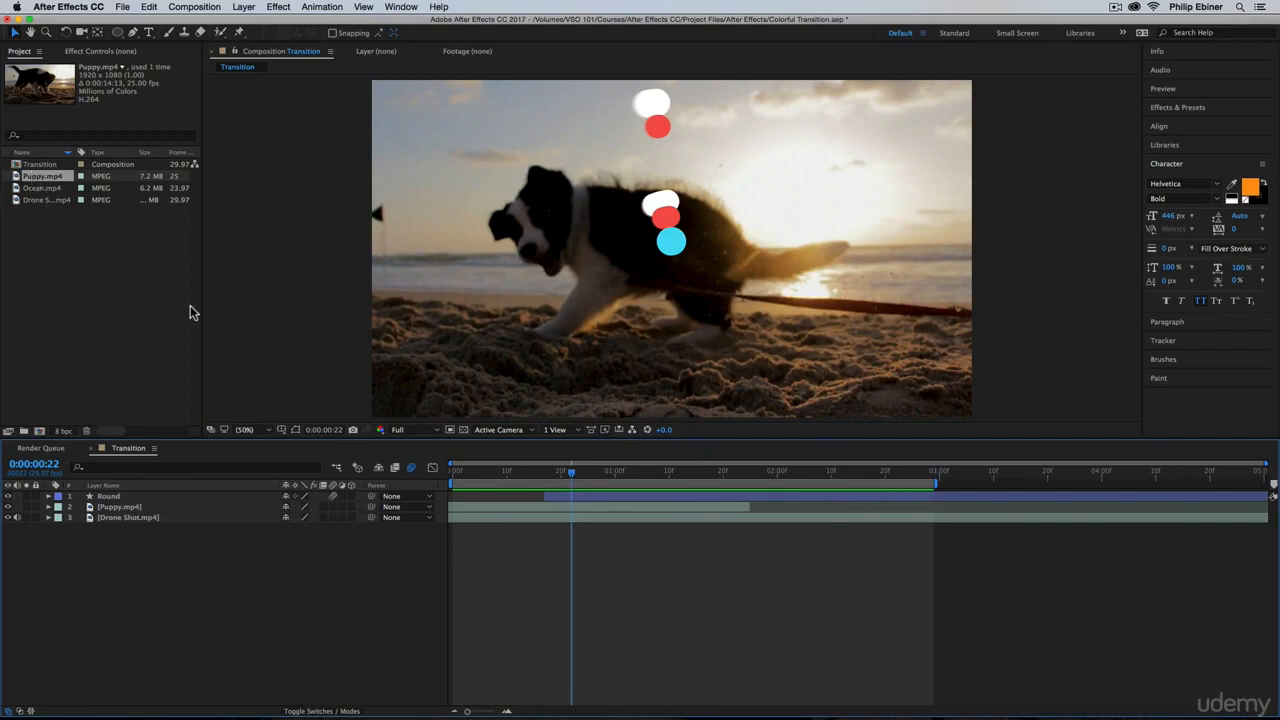
drag(634, 474, 450, 478)
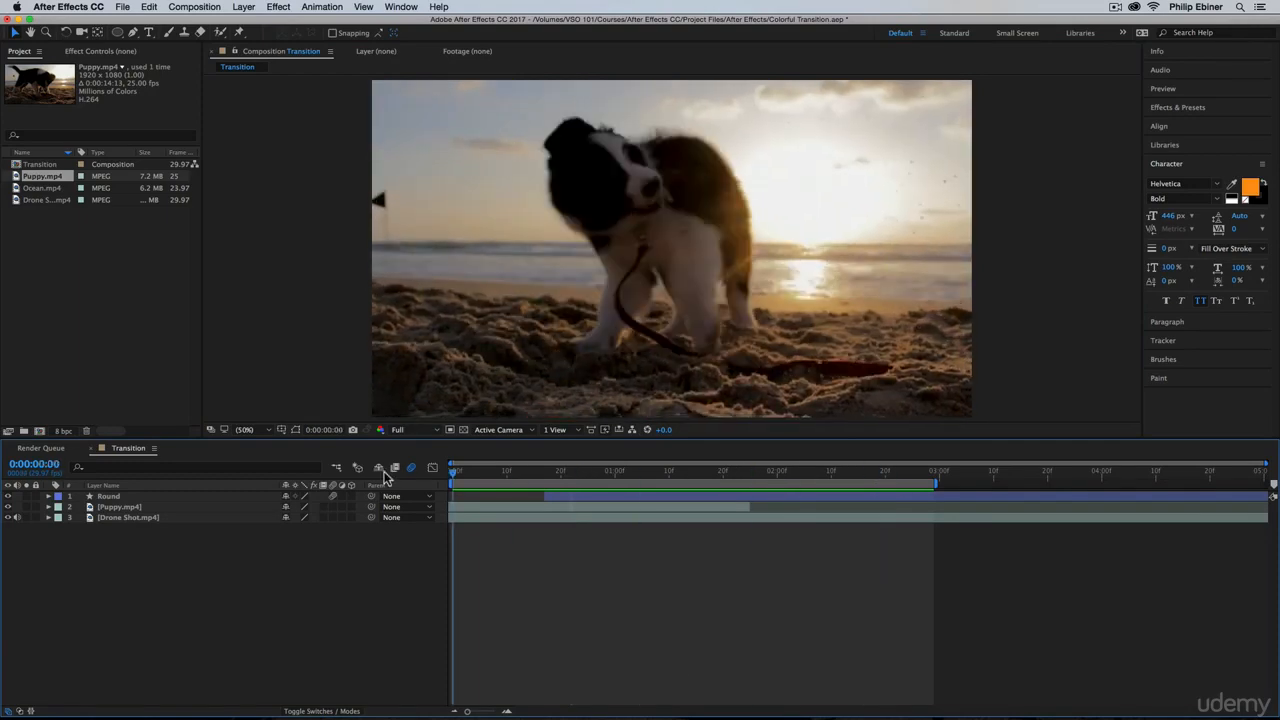
key(space)
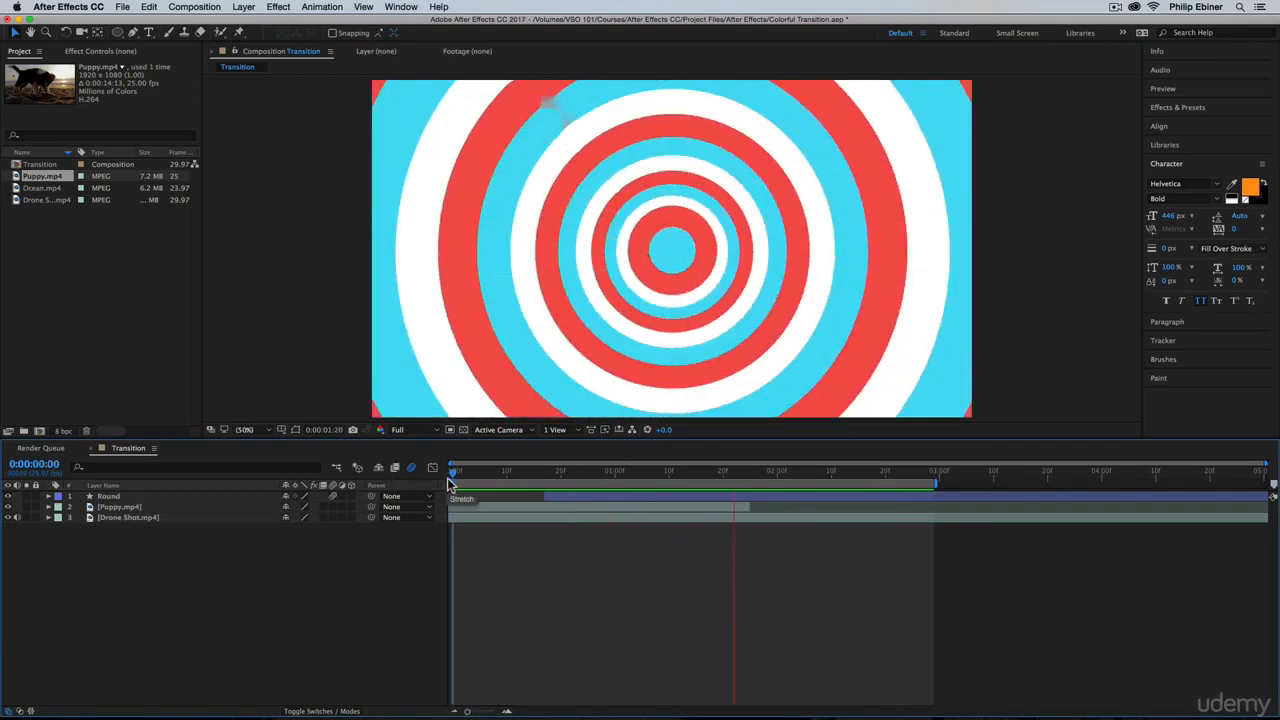
key(space)
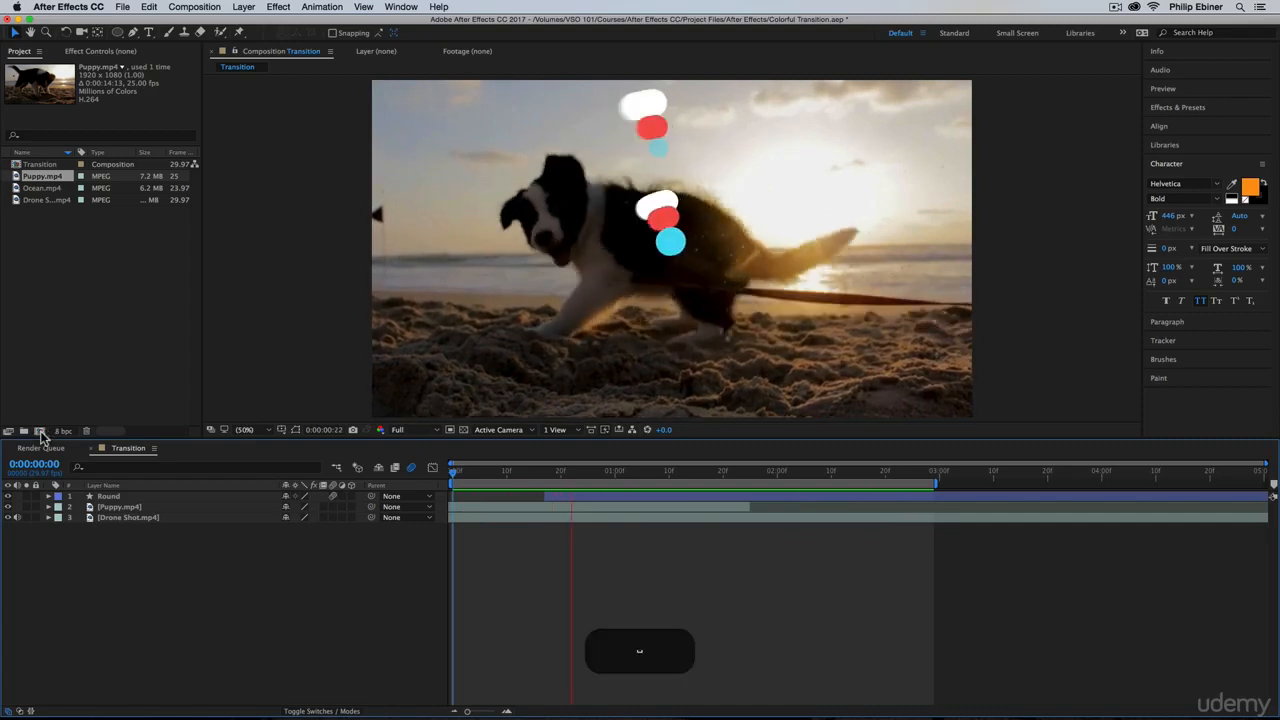
Create a new composition named Transition 2 with a size of 1920 × 1080 px
key(super+n)
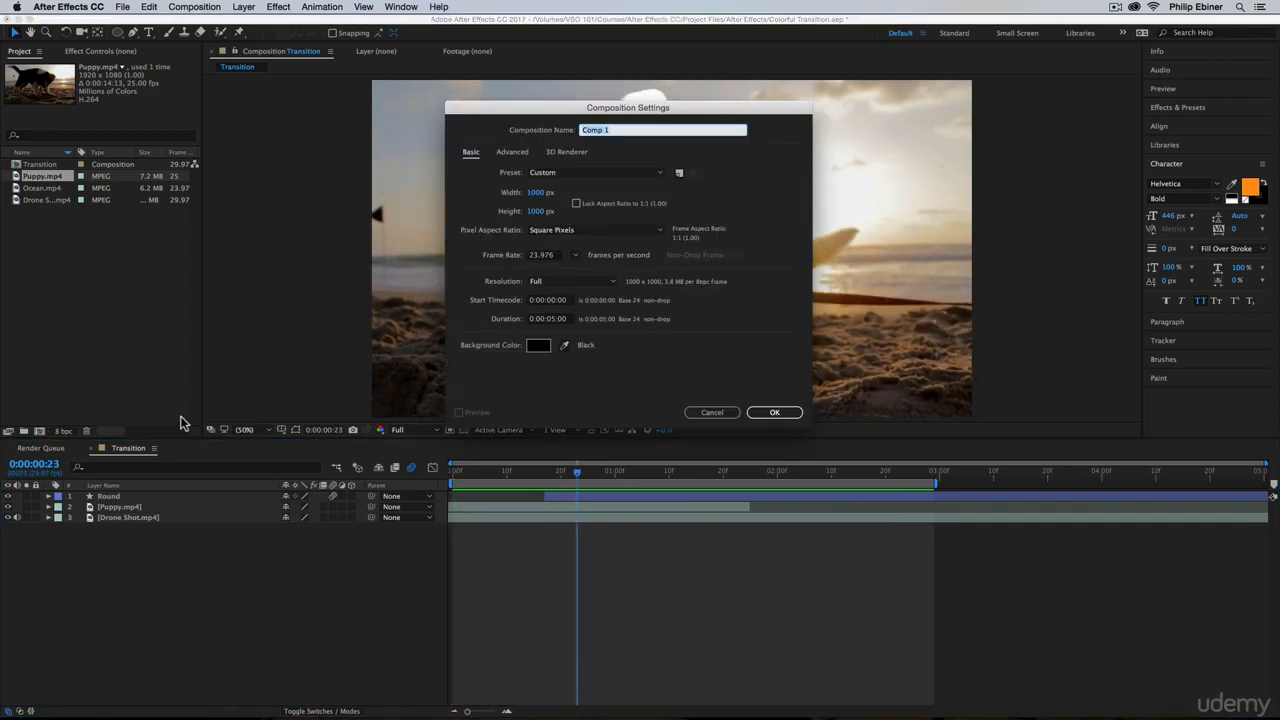
key(shift)
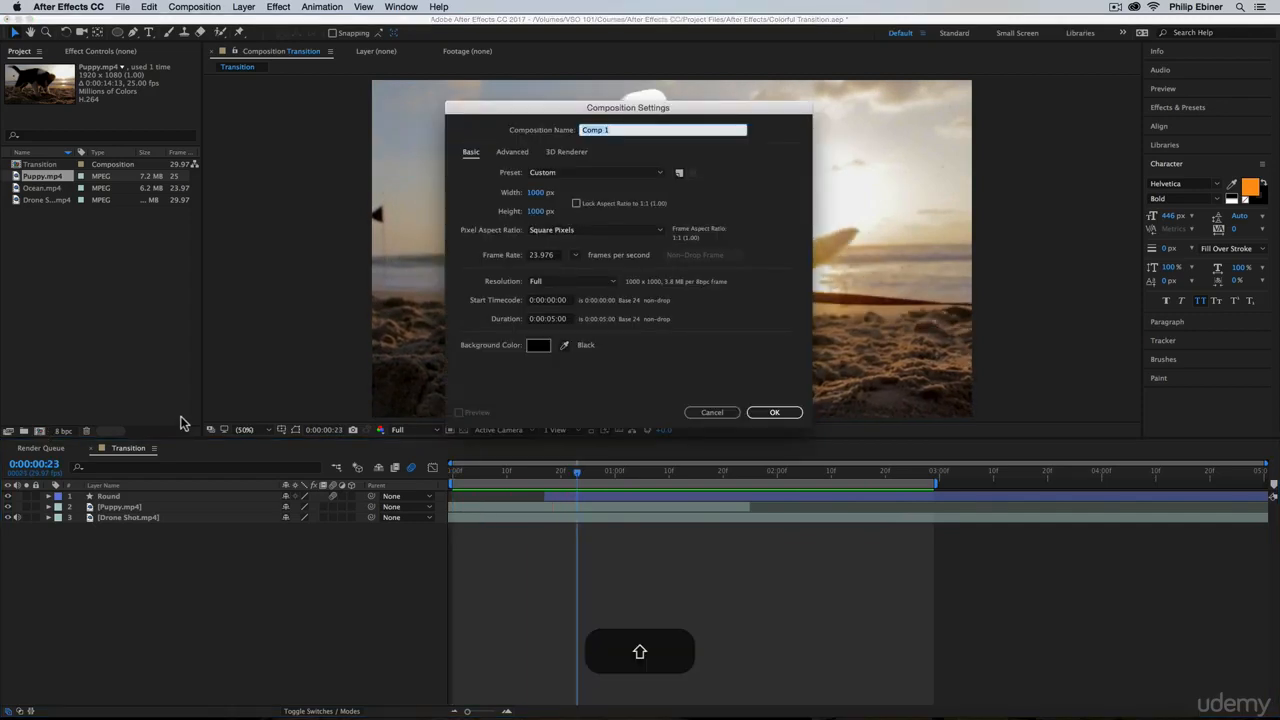
text(Transition 2)
click(540, 192)
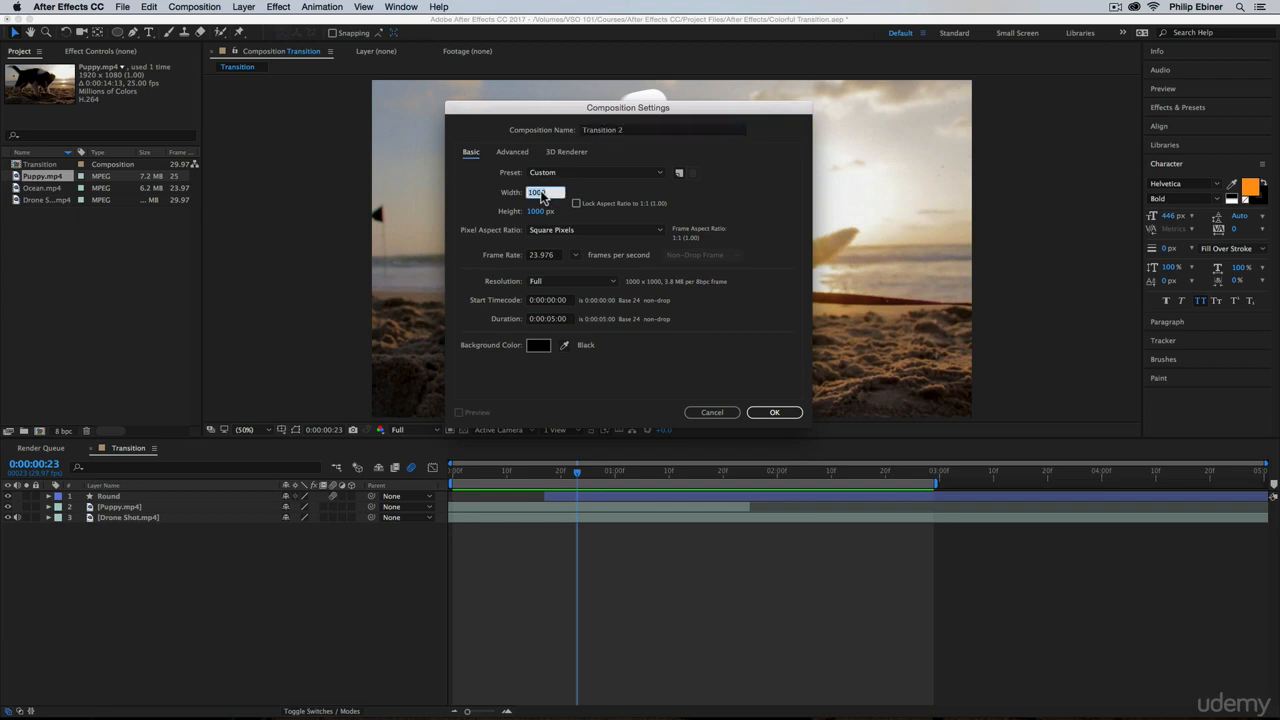
text(1920)
key(Tab)
text(1080)
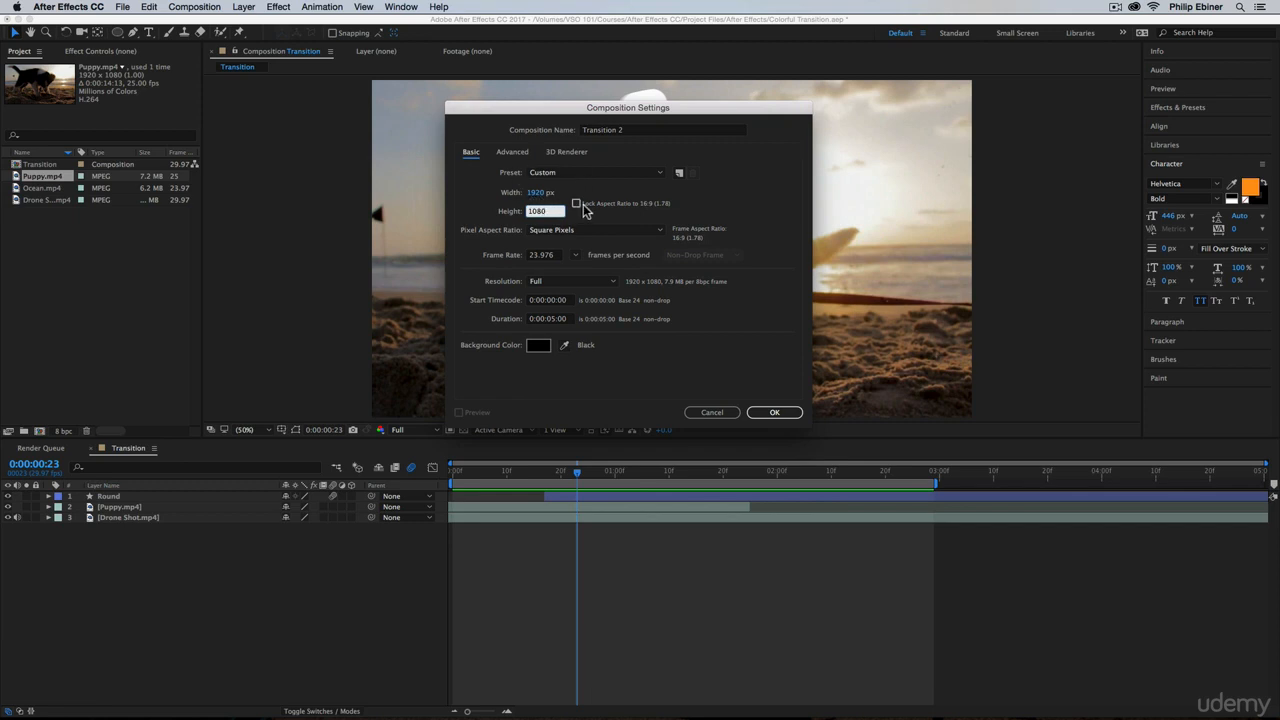
click(775, 413)
click(775, 413)
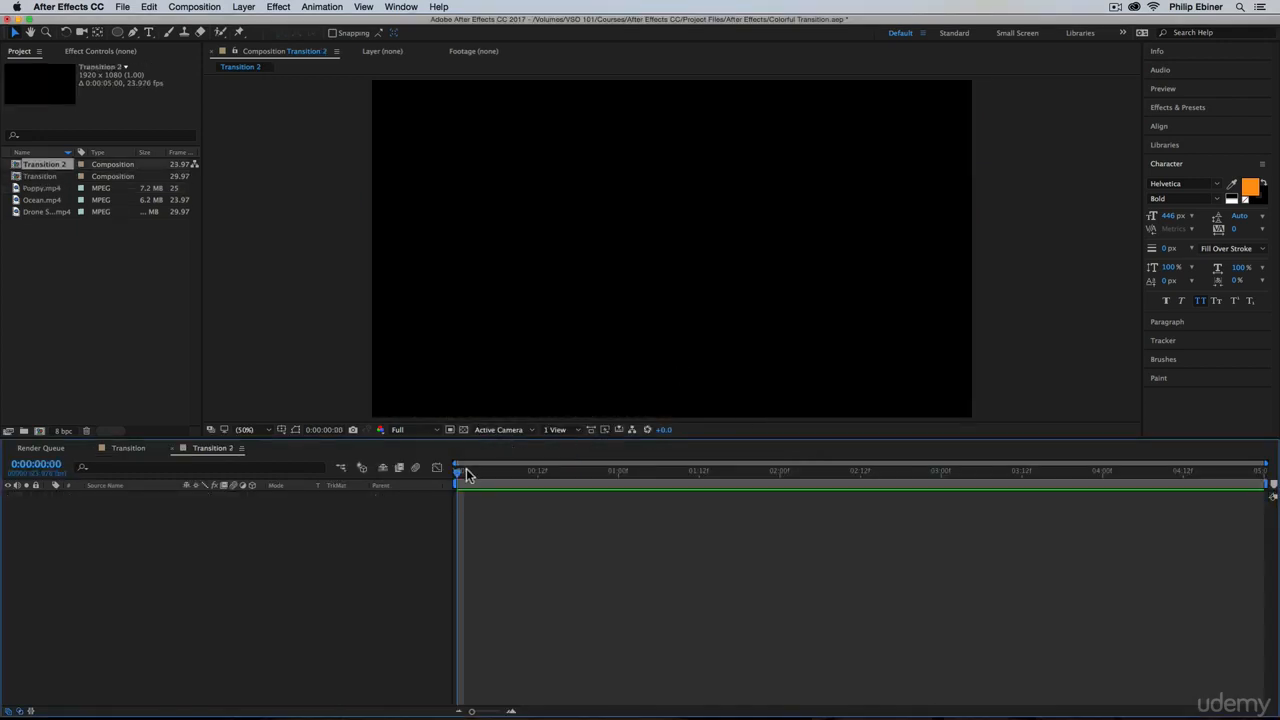
Examine the concentric ring animation in the Transition composition up to 0:00:01:22, and return to Transition 2
click(133, 455)
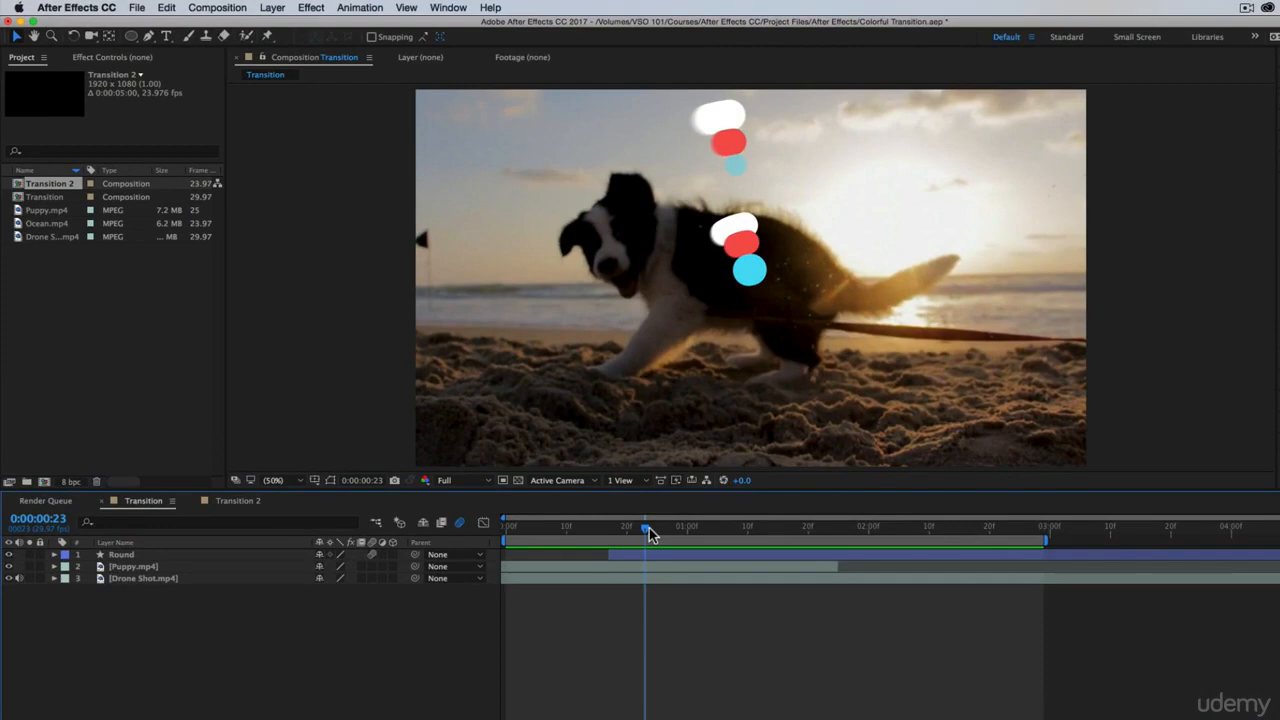
drag(649, 528, 819, 546)
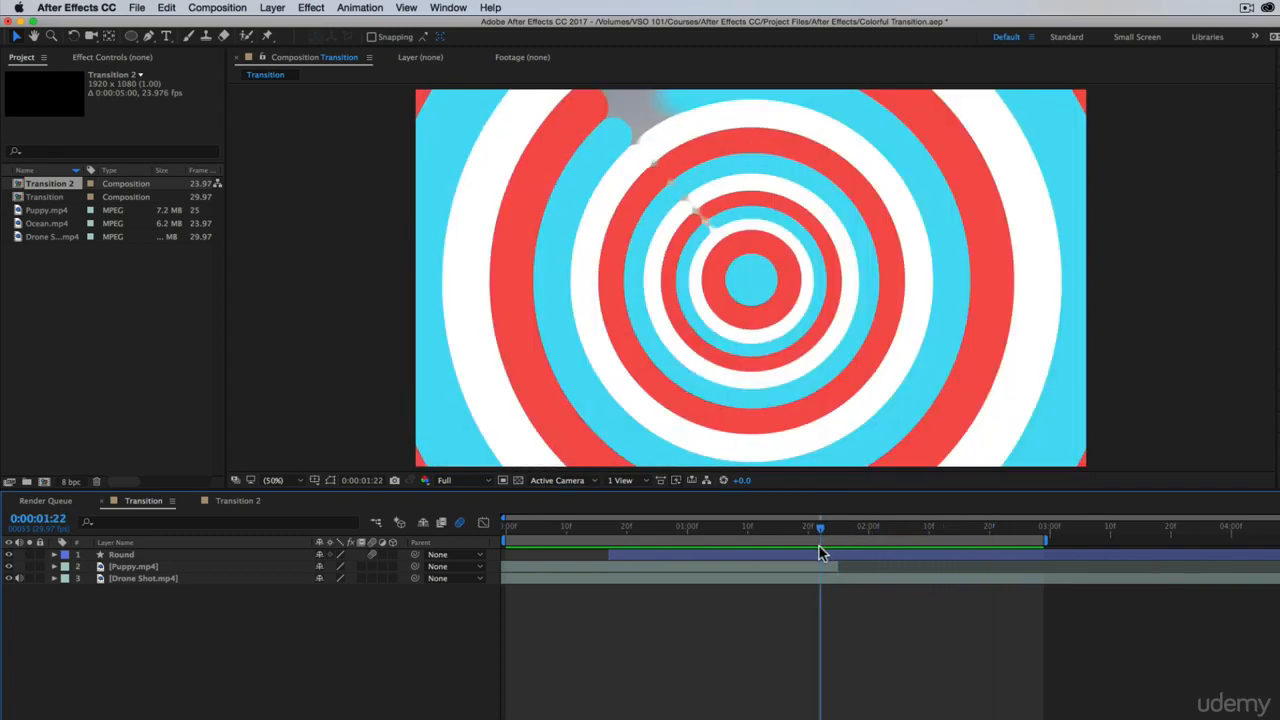
click(241, 503)
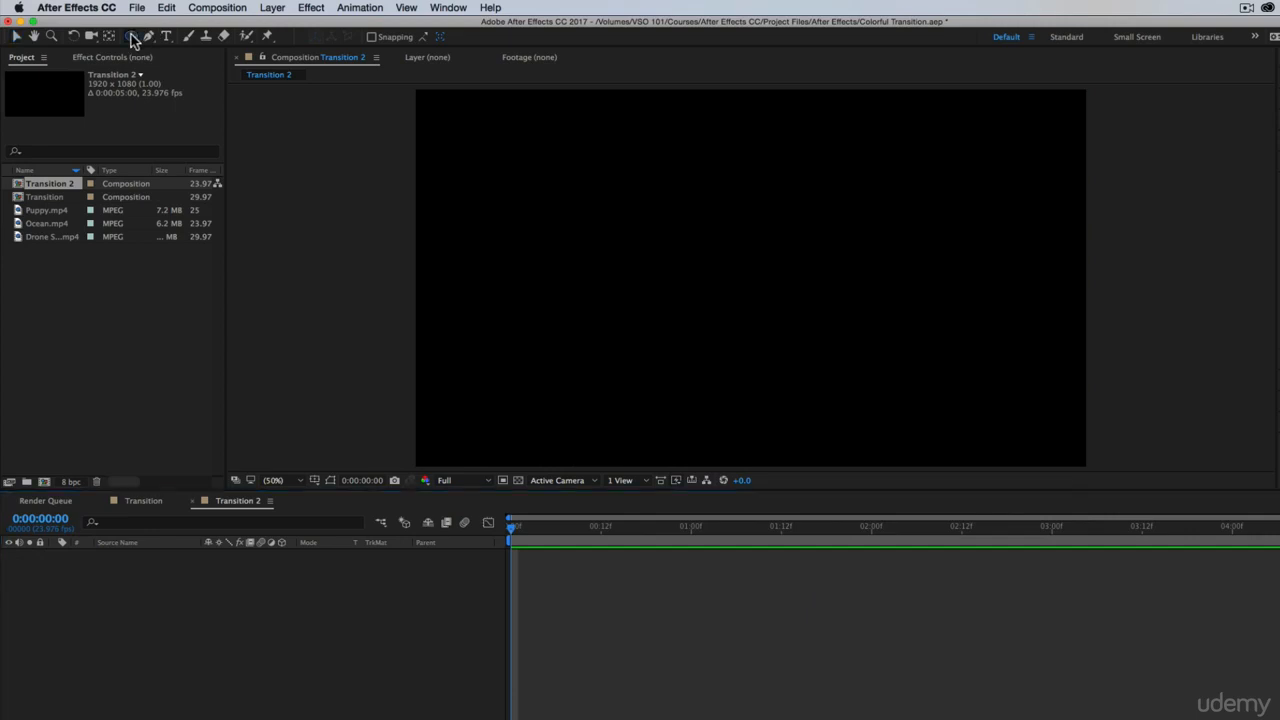
Choose the Ellipse tool and set the shape fill to None
drag(133, 40, 150, 70)
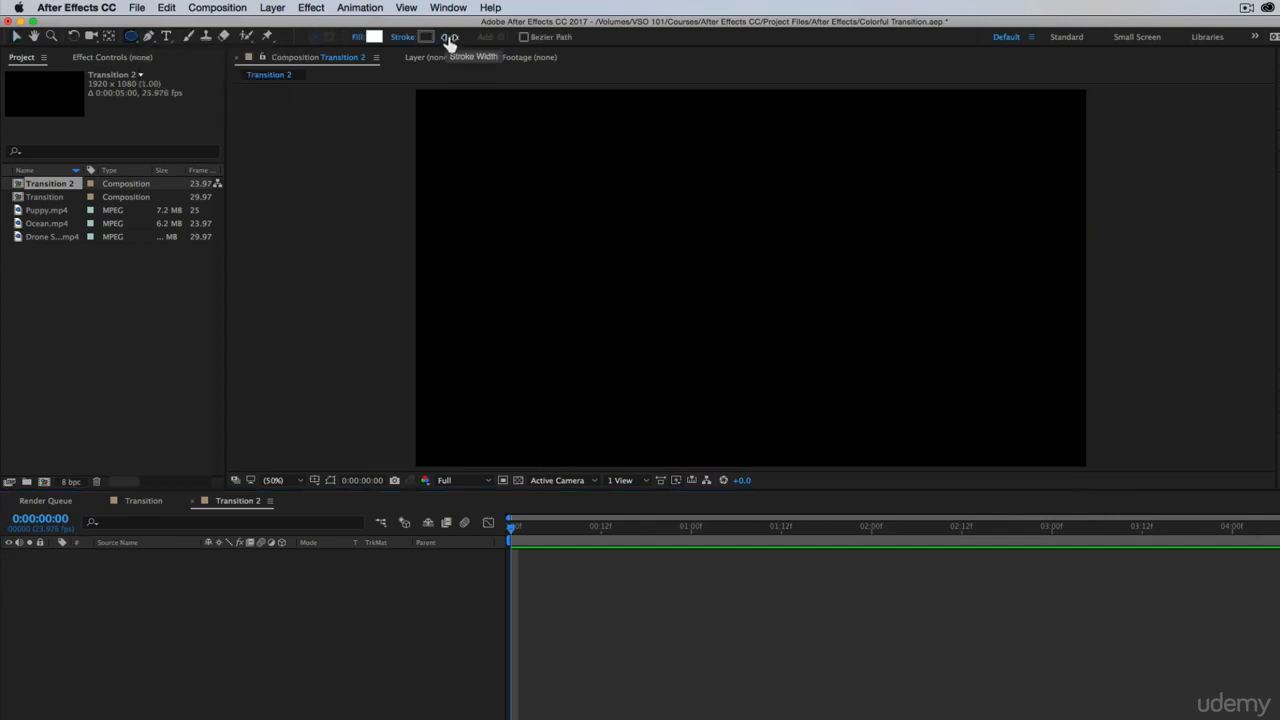
click(357, 38)
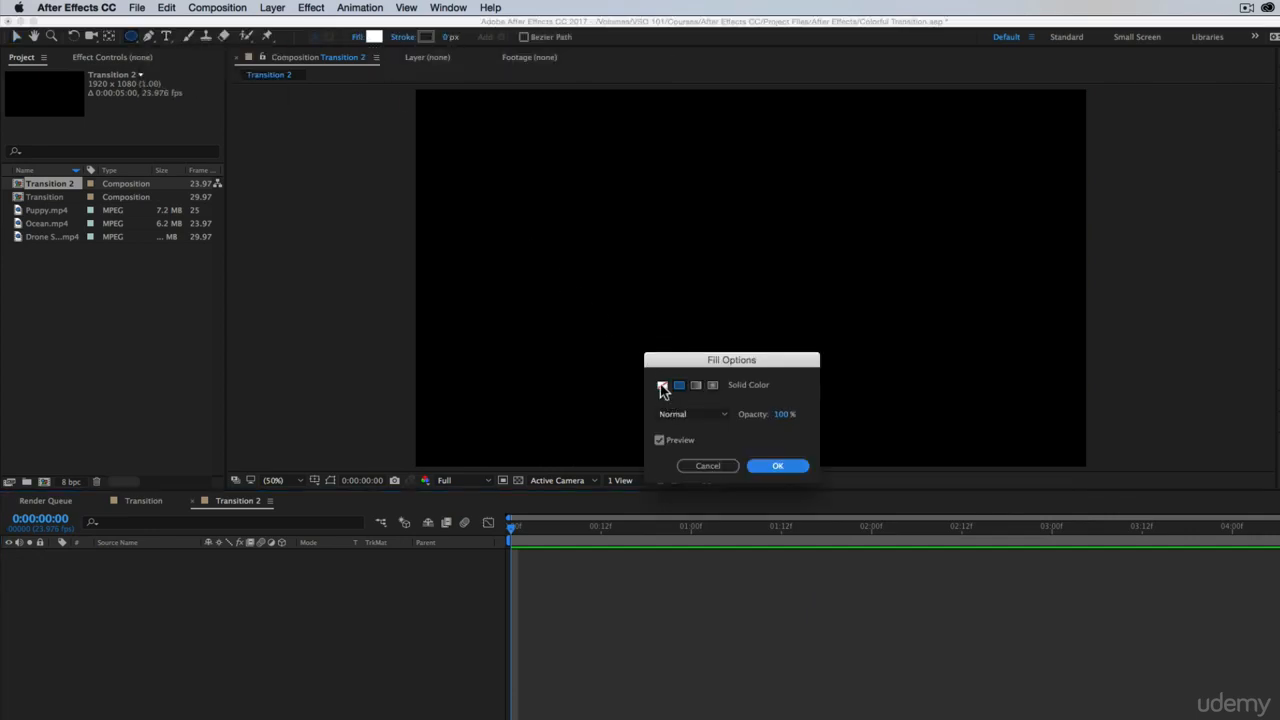
click(662, 387)
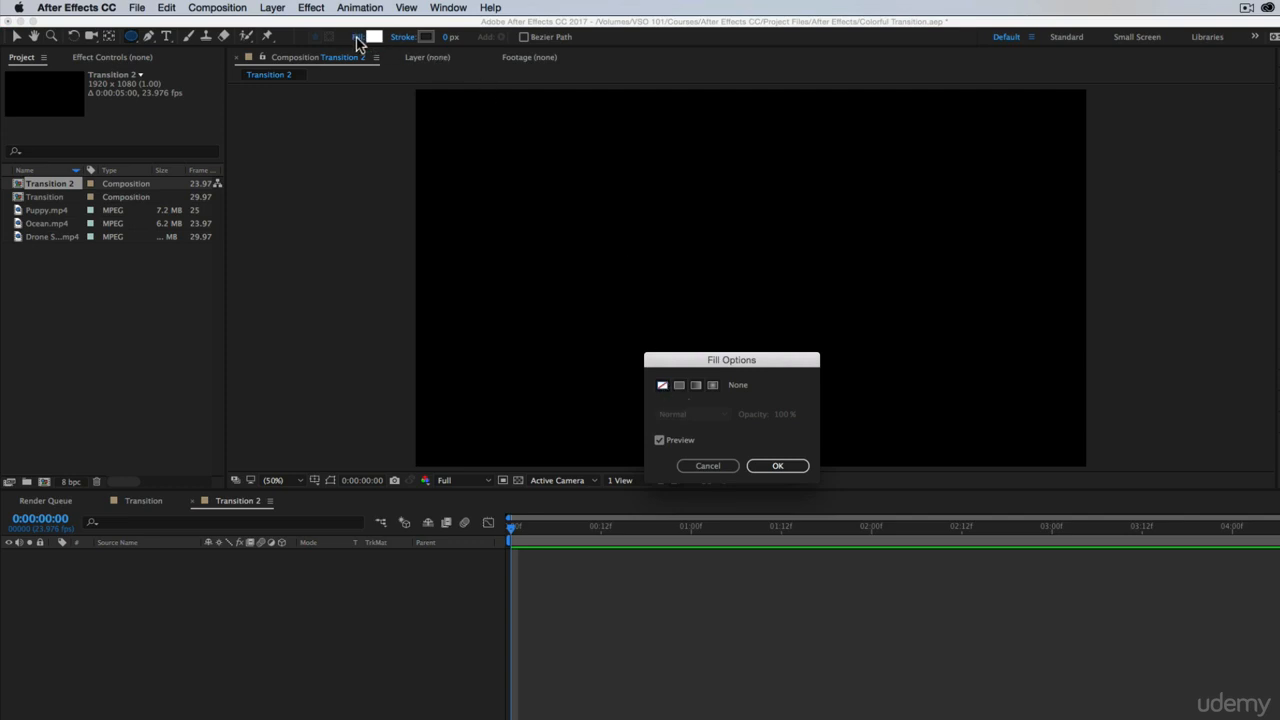
click(791, 462)
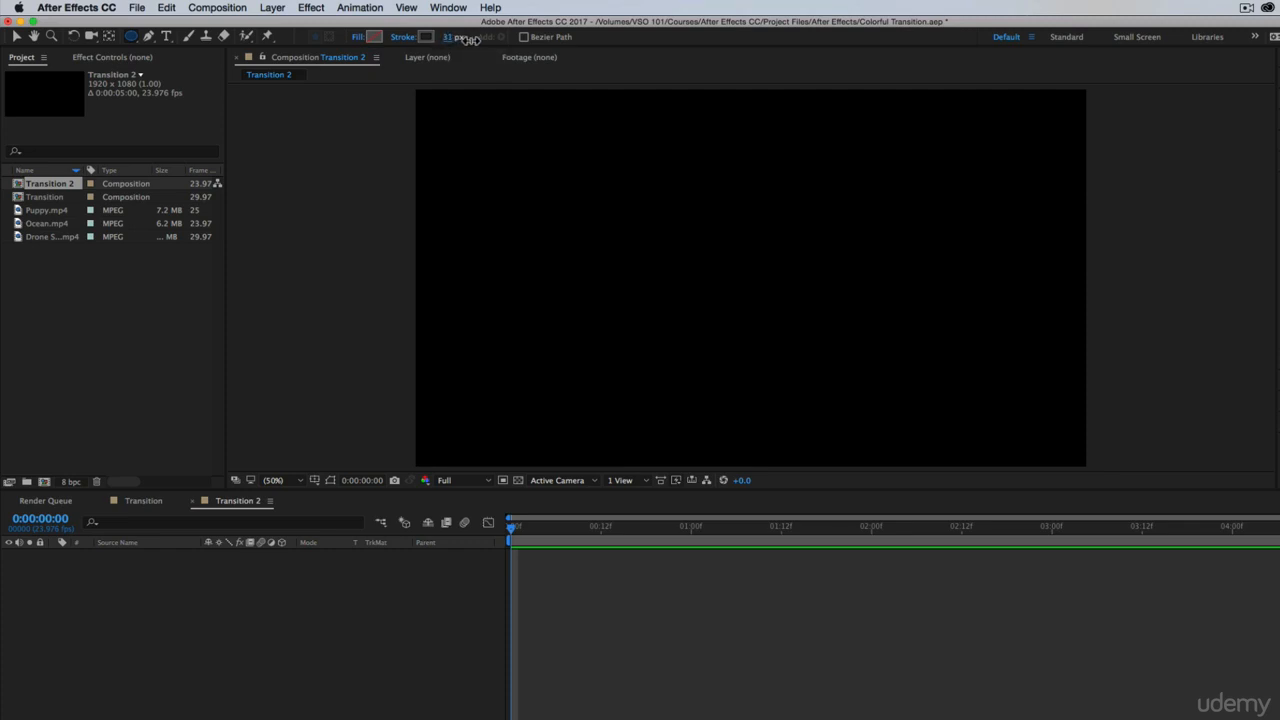
Set the shape stroke to 30 px wide and bright green
click(427, 37)
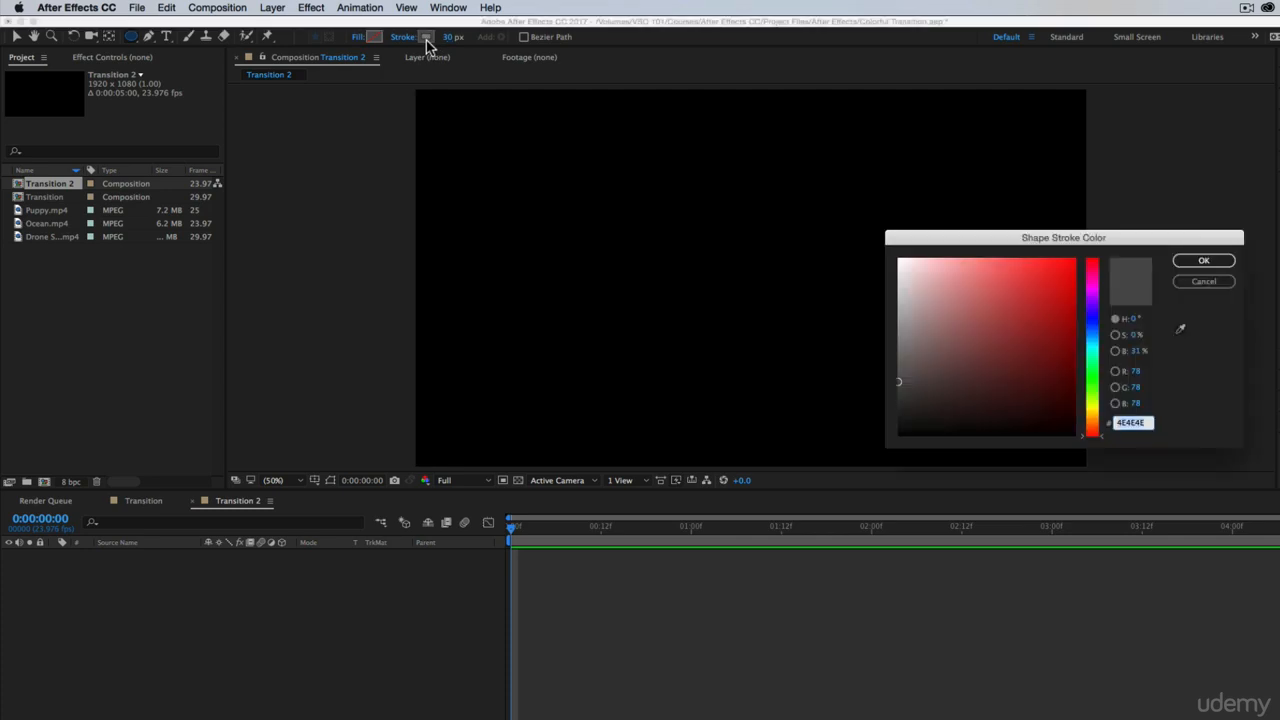
click(1094, 376)
drag(1016, 312, 1032, 270)
click(1205, 262)
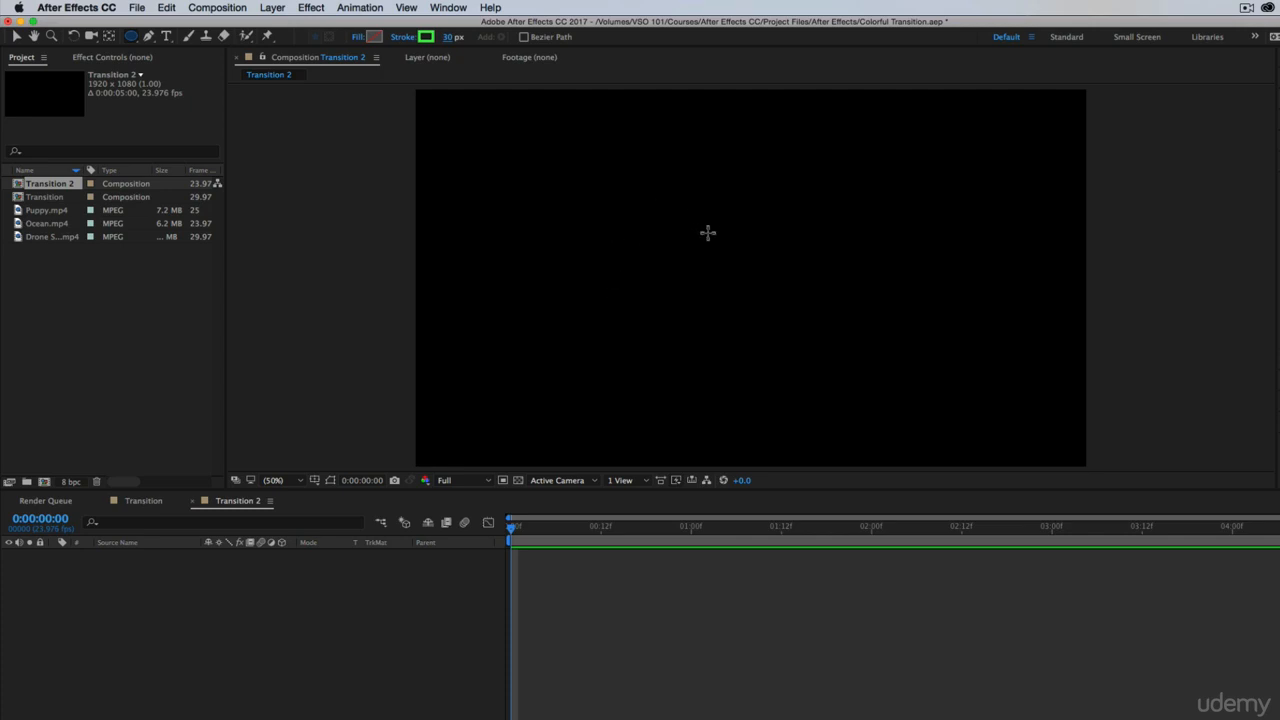
Draw a perfect circle in the composition's upper-left area and move its layer's anchor point to the circle's centre
mouse_move(611, 160)
mouse_down()
mouse_move(786, 294)
mouse_move(771, 319)
mouse_up()
drag(770, 273, 735, 236)
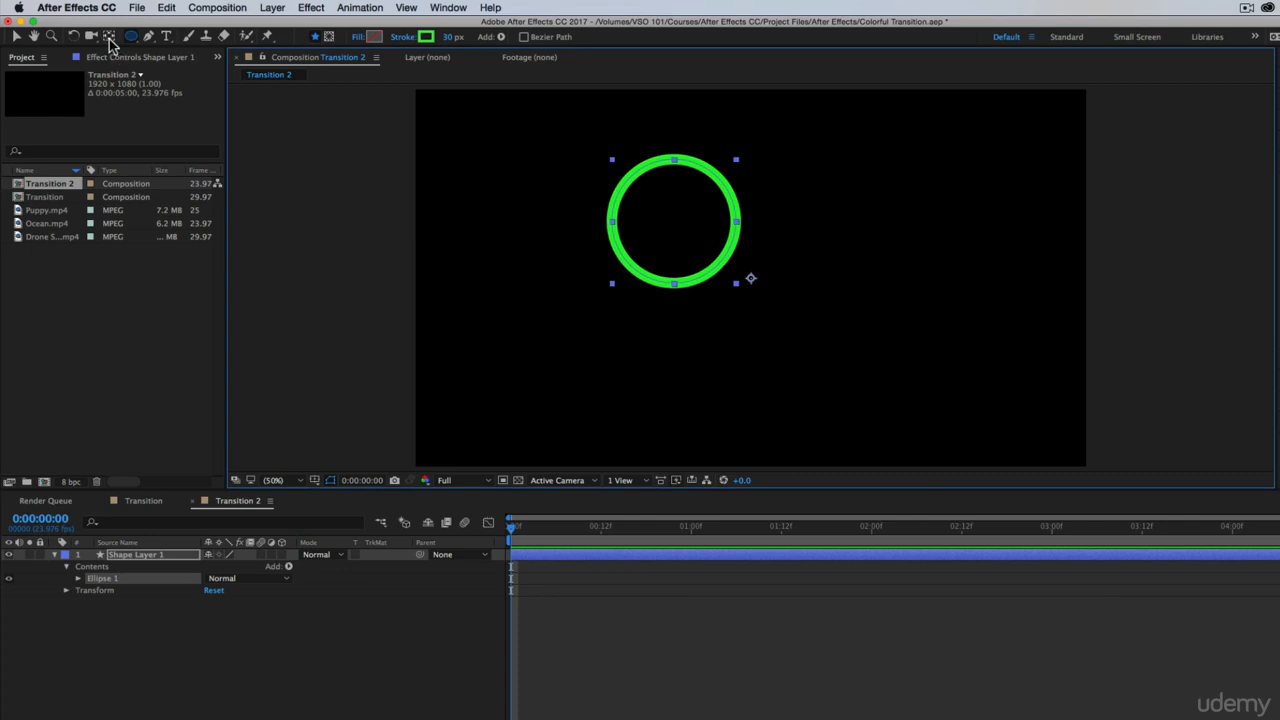
key(v)
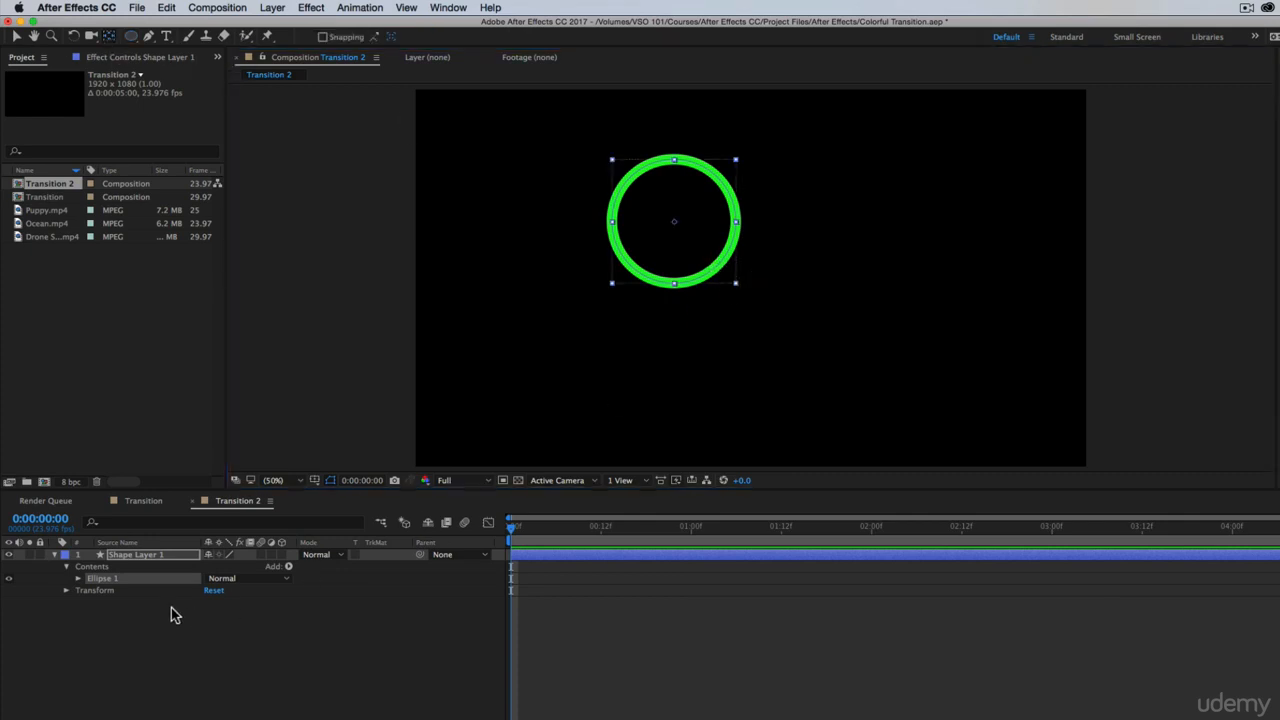
click(137, 557)
key(y)
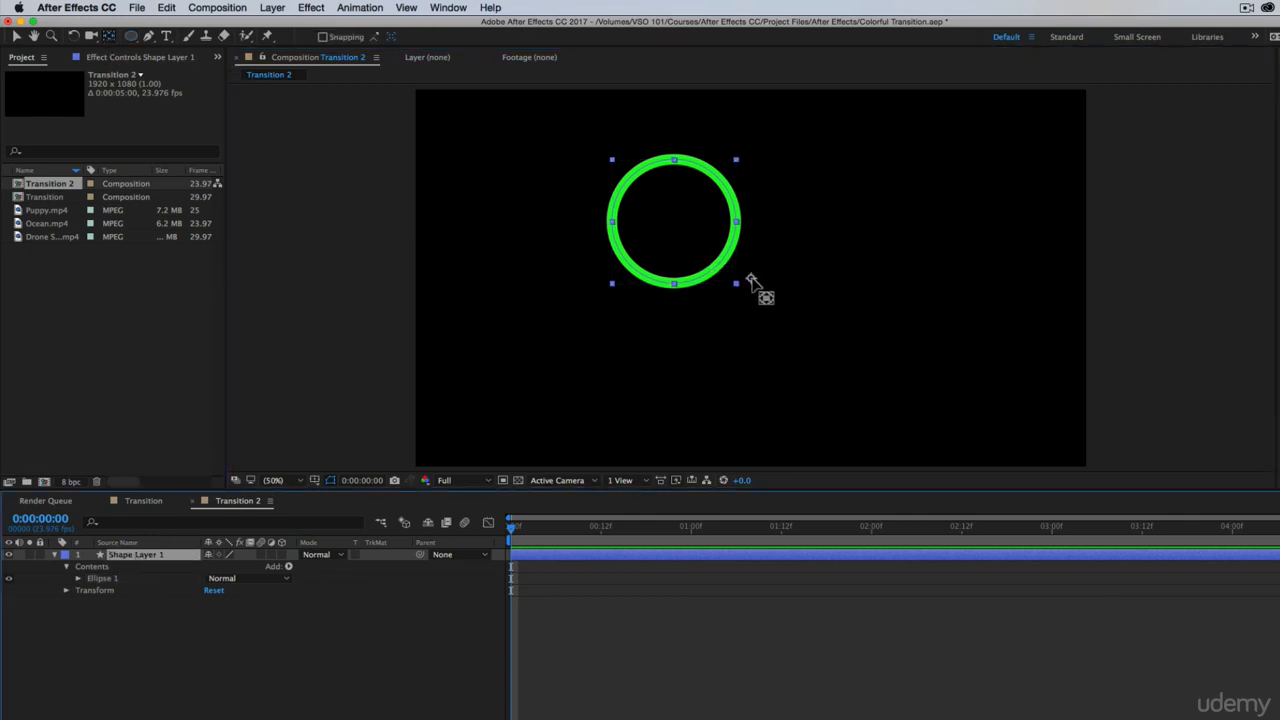
drag(728, 263, 673, 223)
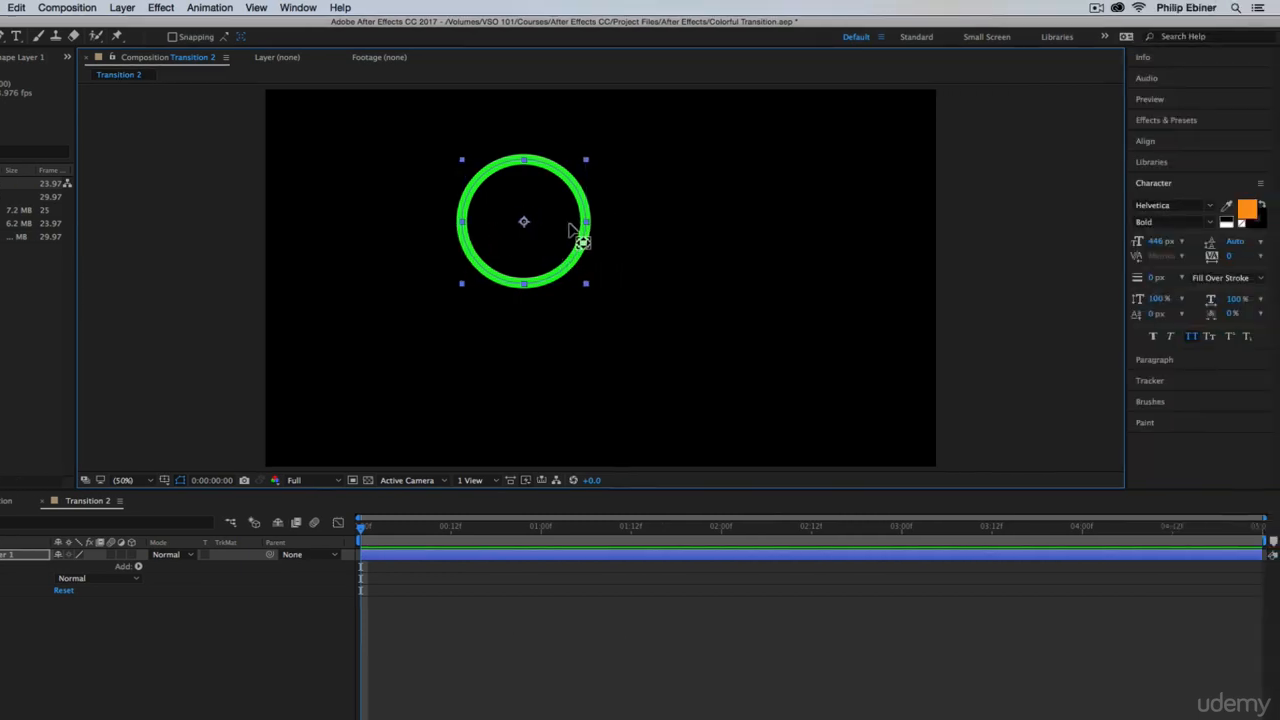
Centre the circle layer horizontally and vertically in the composition, and deselect it
click(1166, 142)
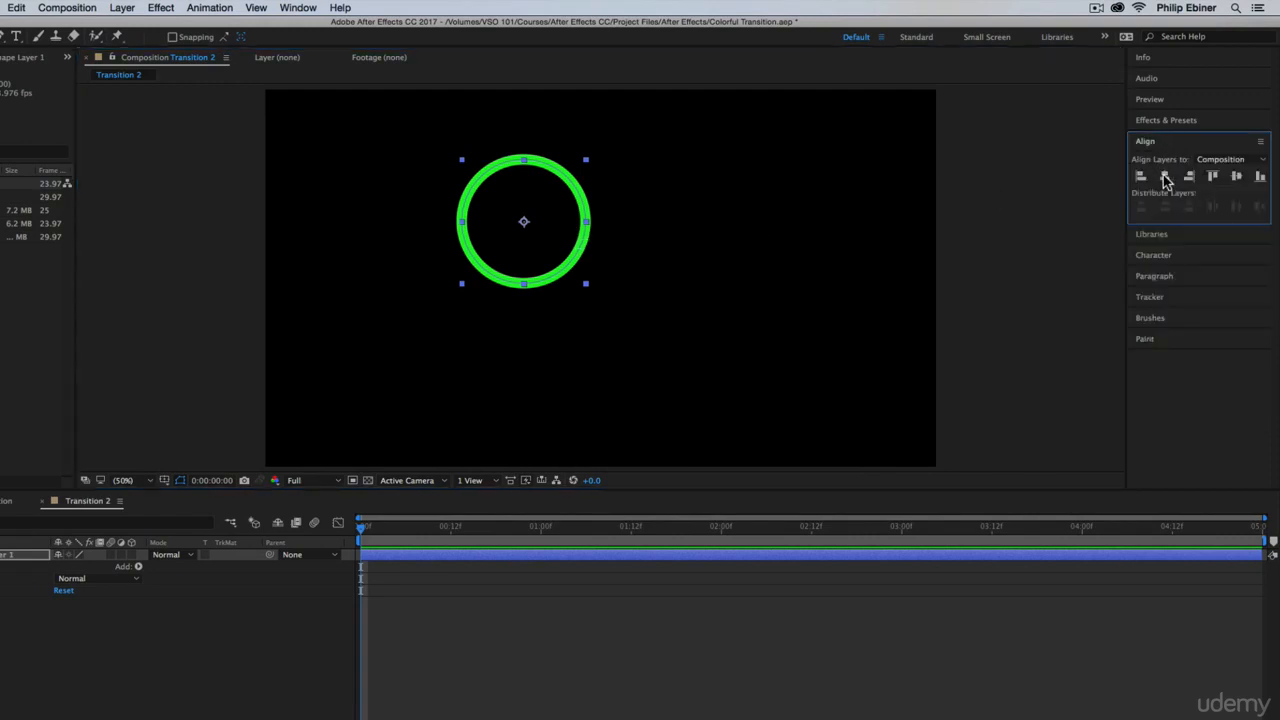
click(1165, 178)
click(1236, 176)
click(640, 568)
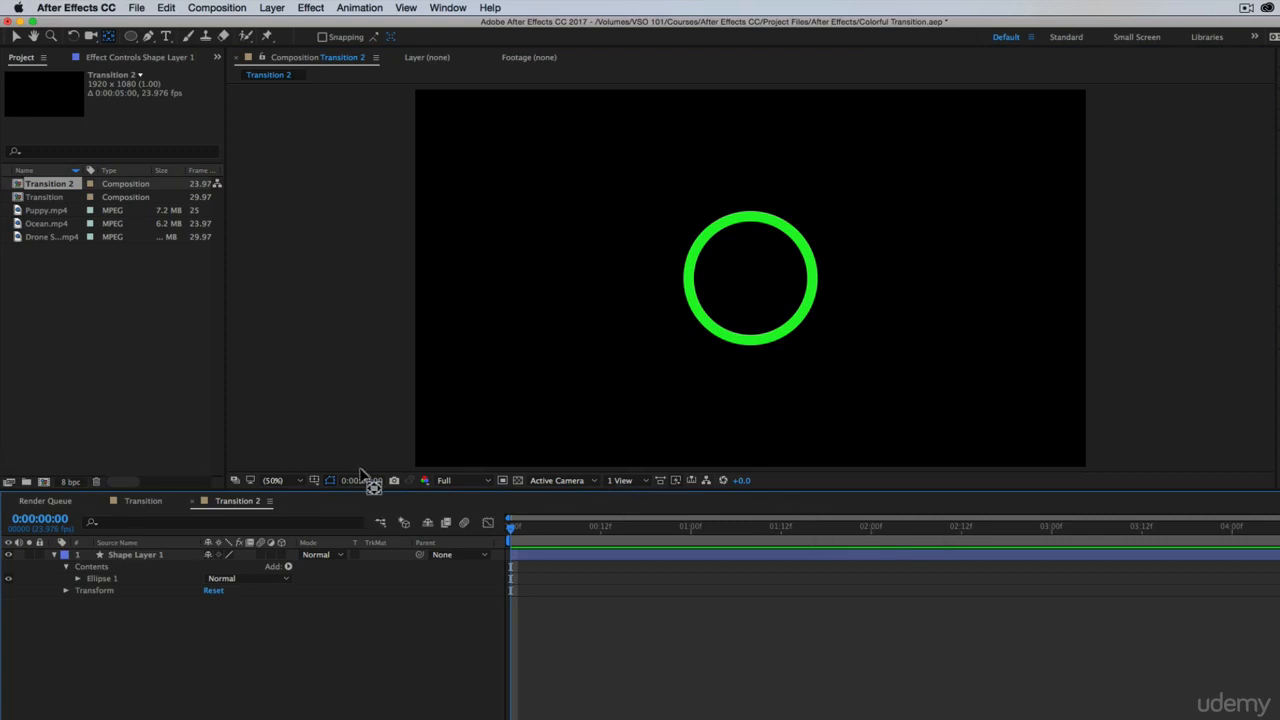
Add Trim Paths to Shape Layer 1, move it into the Ellipse 1 group and expand its properties
click(182, 591)
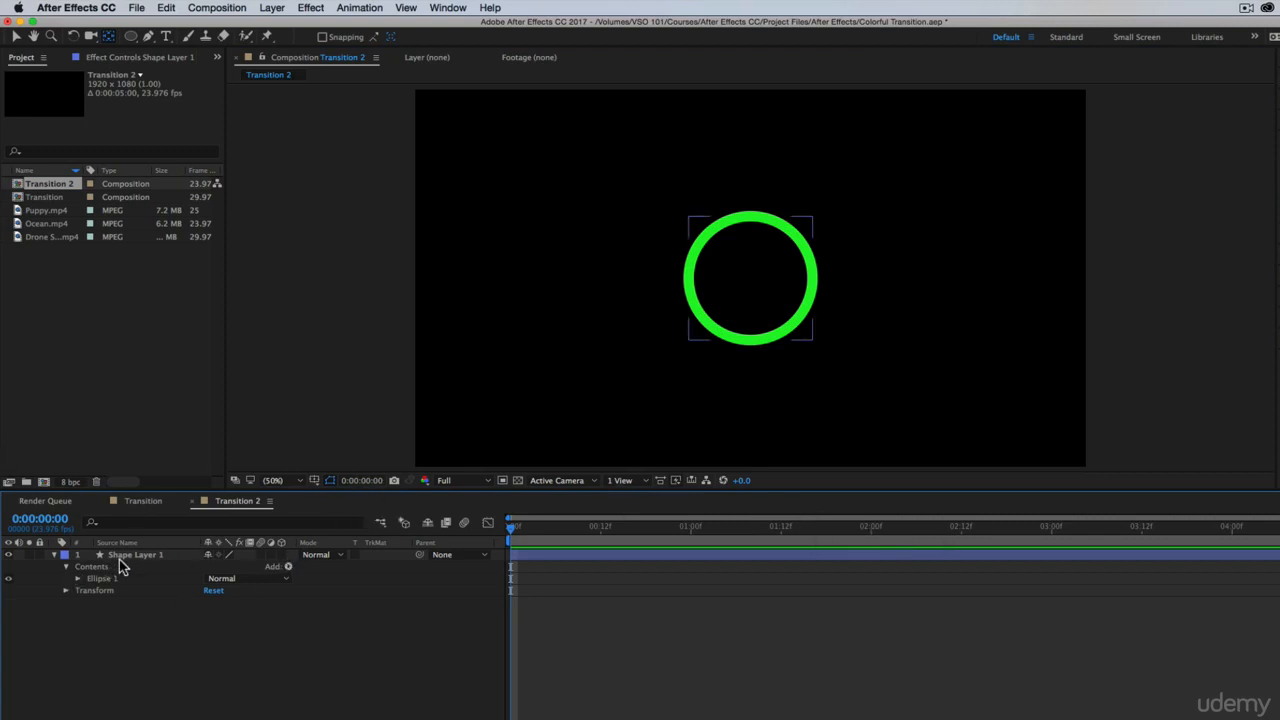
click(289, 567)
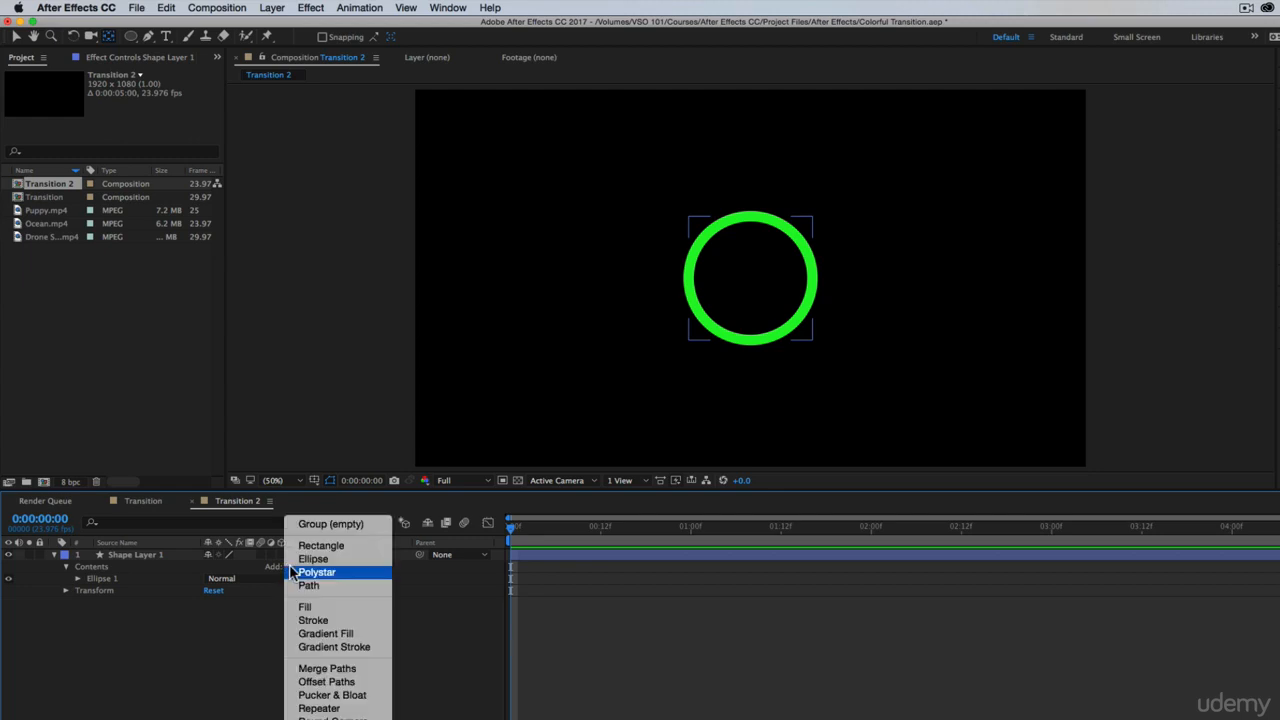
click(318, 712)
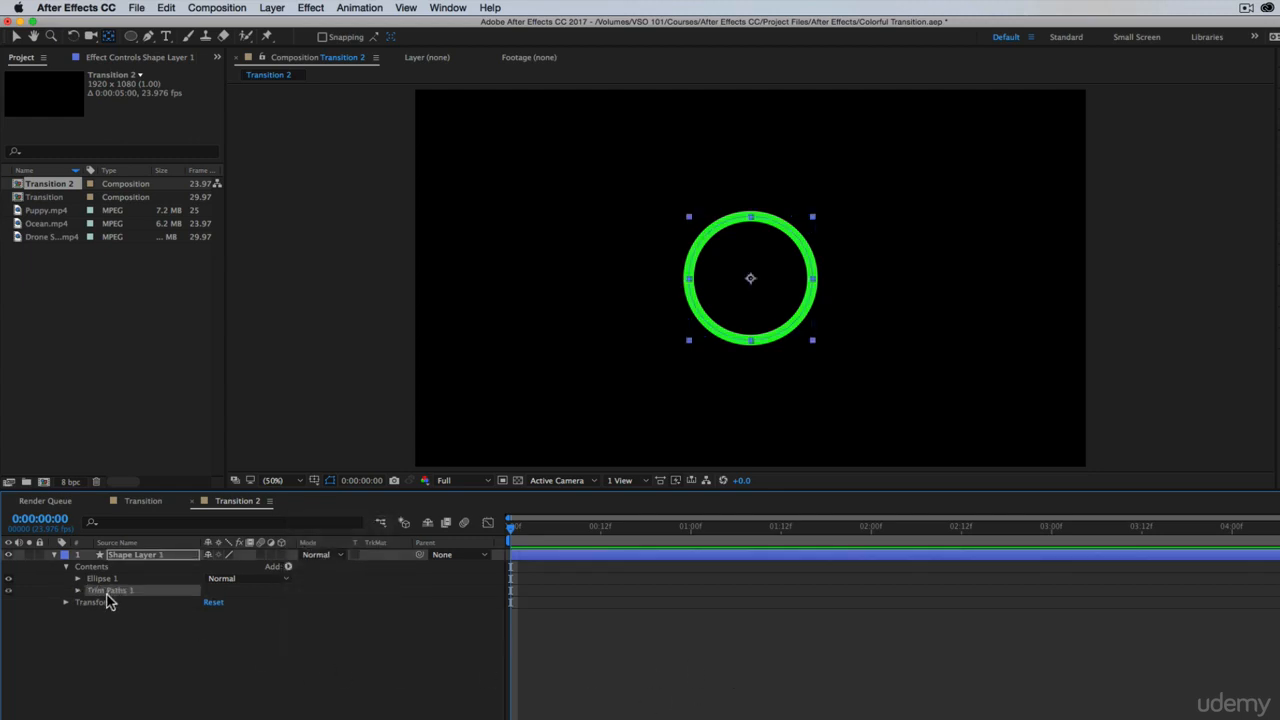
drag(112, 592, 100, 578)
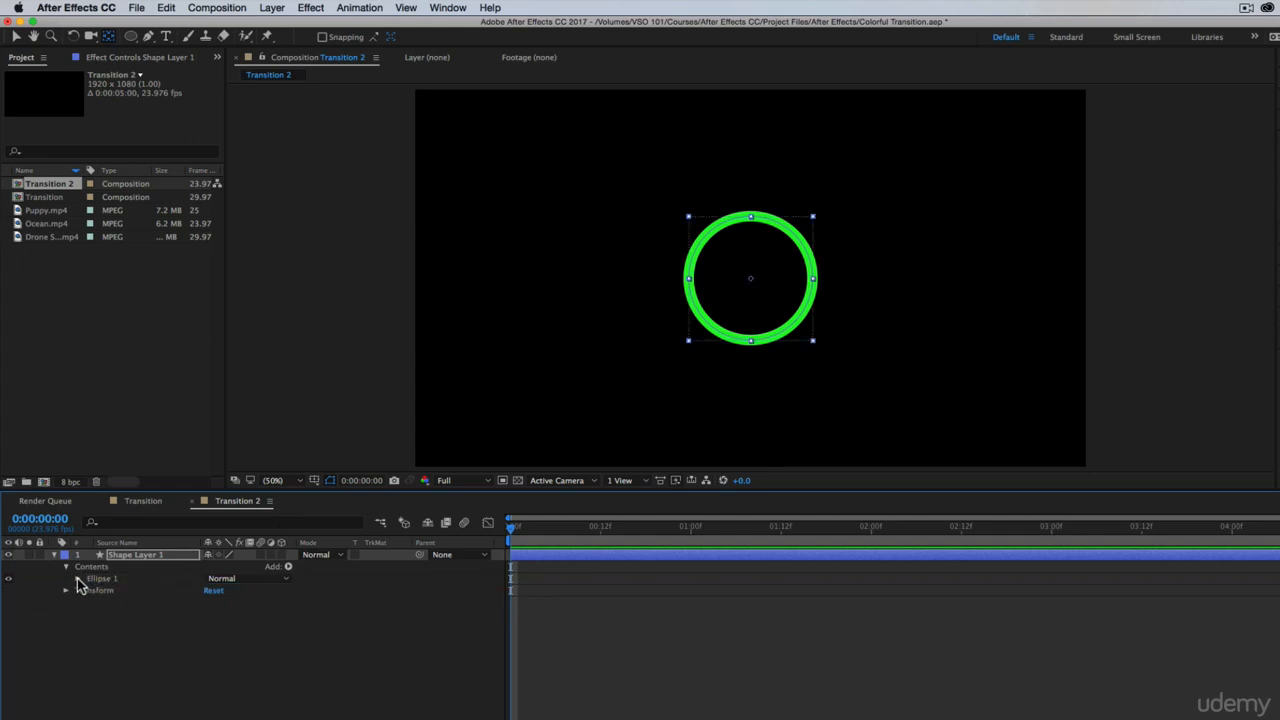
click(79, 579)
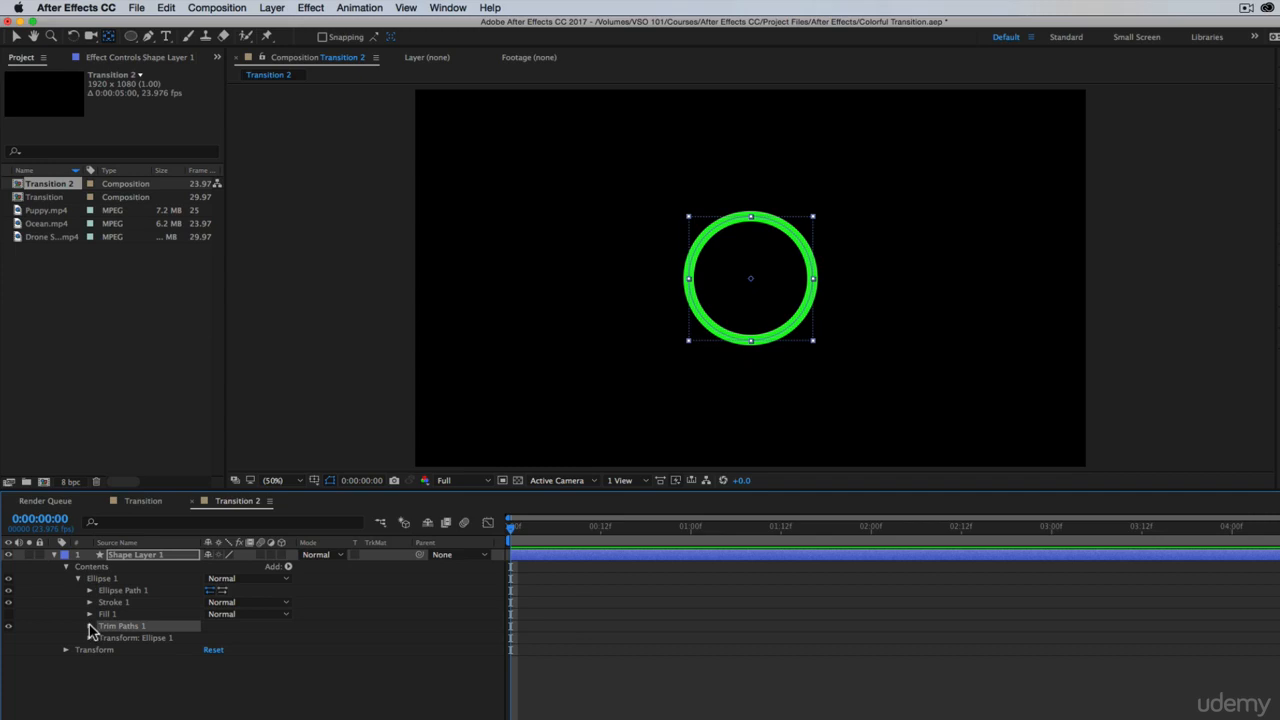
click(90, 626)
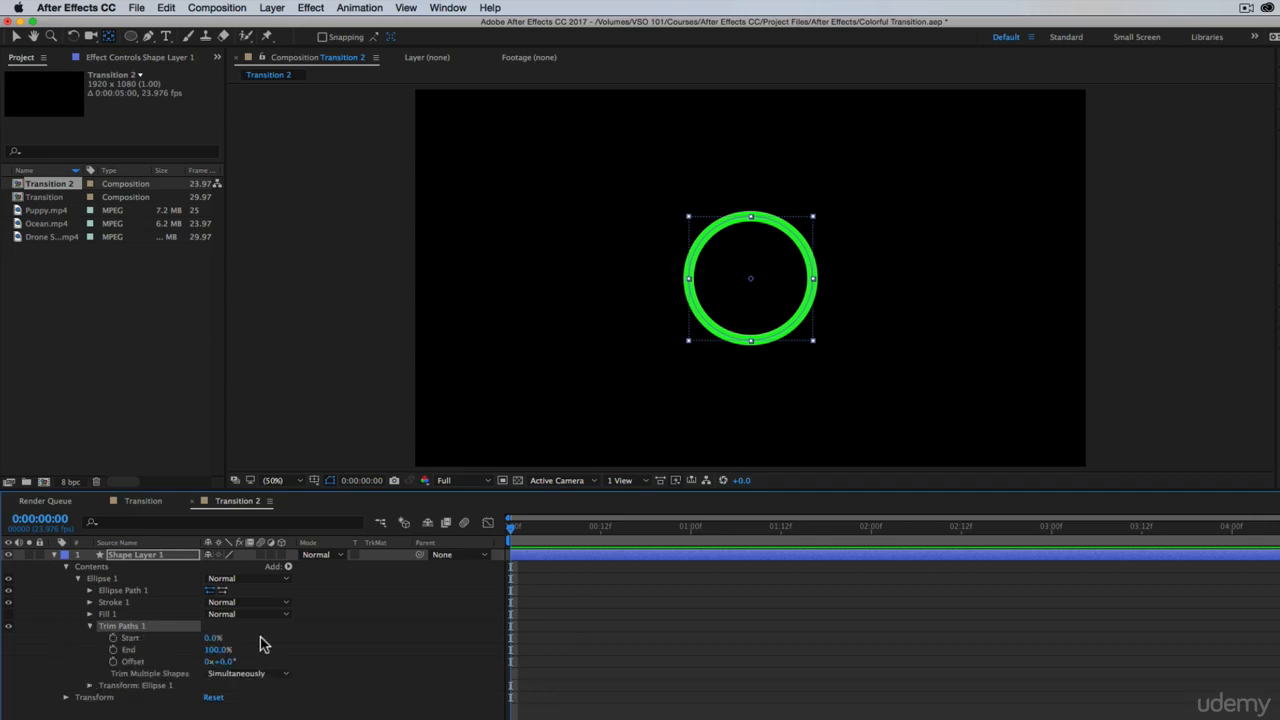
mouse_move(216, 650)
mouse_down()
mouse_move(127, 653)
mouse_move(230, 656)
mouse_up()
Examine how the rings draw on in the Transition composition from the start, and return to Transition 2
click(143, 503)
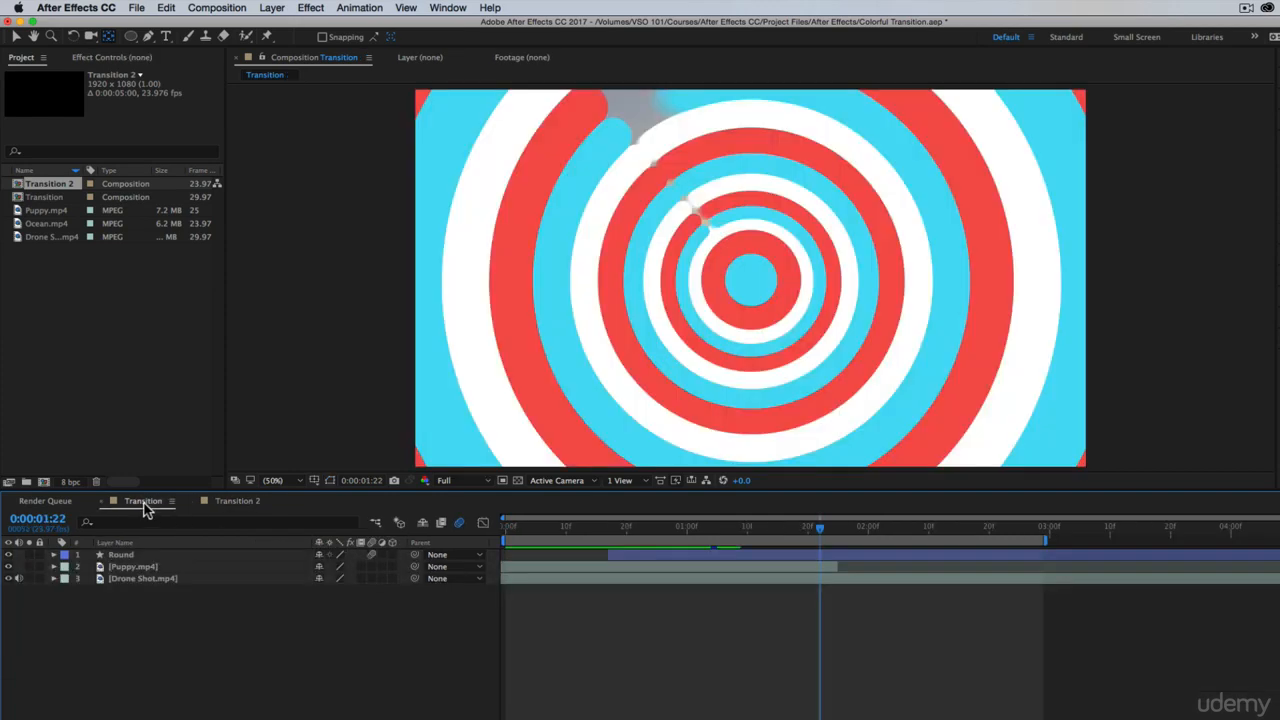
click(516, 533)
drag(516, 535, 820, 543)
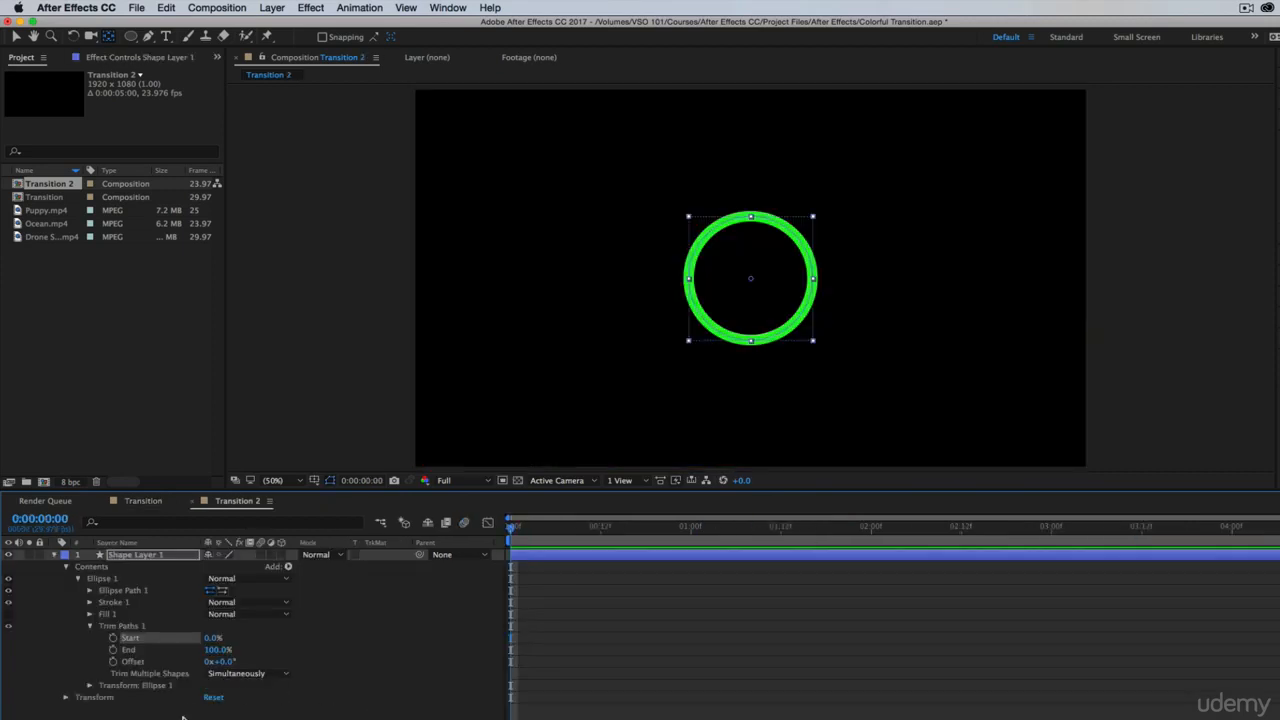
click(183, 717)
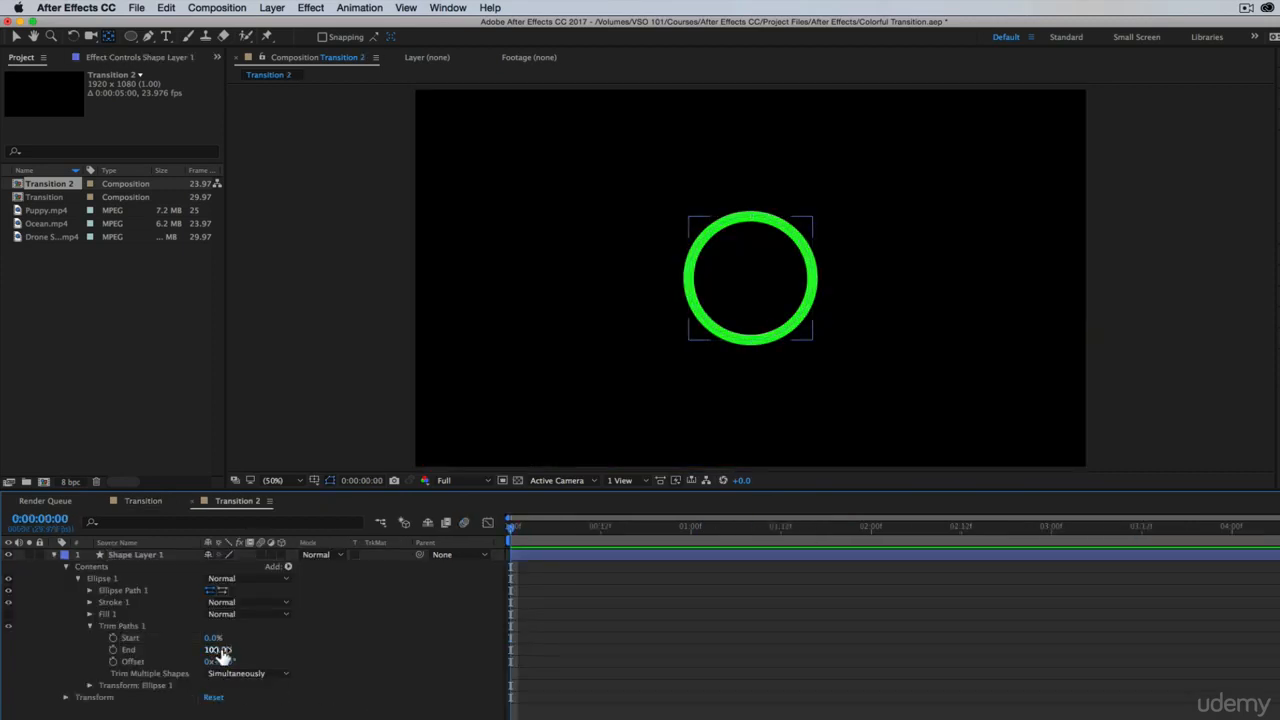
Keyframe the Trim Paths Start from 100% at 0 seconds to 0% at 1 second and scrub through the draw-on
drag(215, 640, 317, 644)
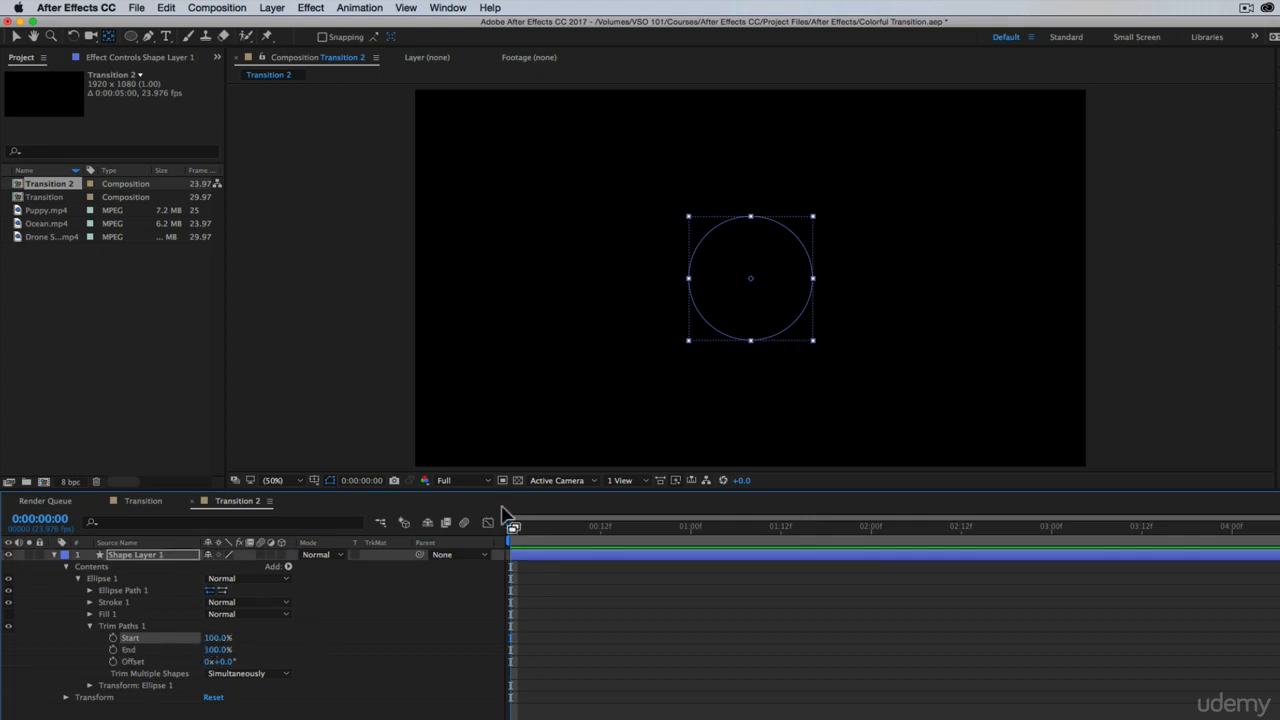
click(113, 638)
drag(518, 532, 697, 532)
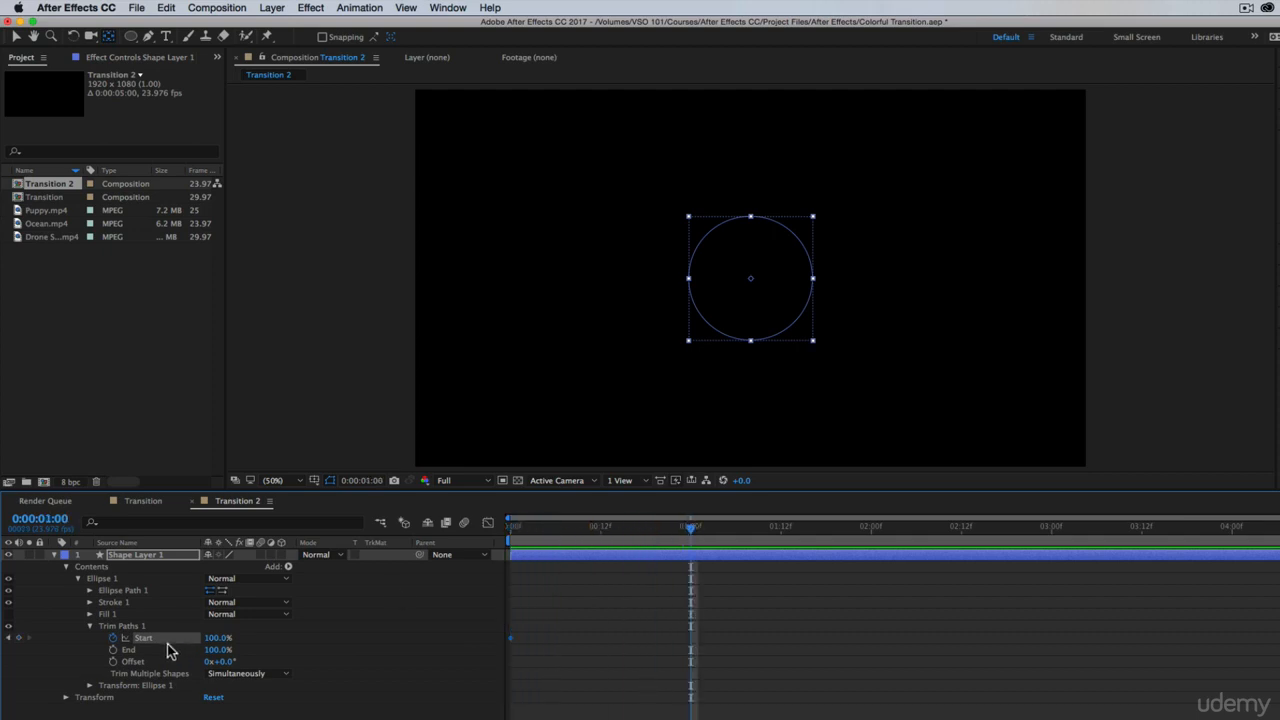
drag(210, 640, 138, 651)
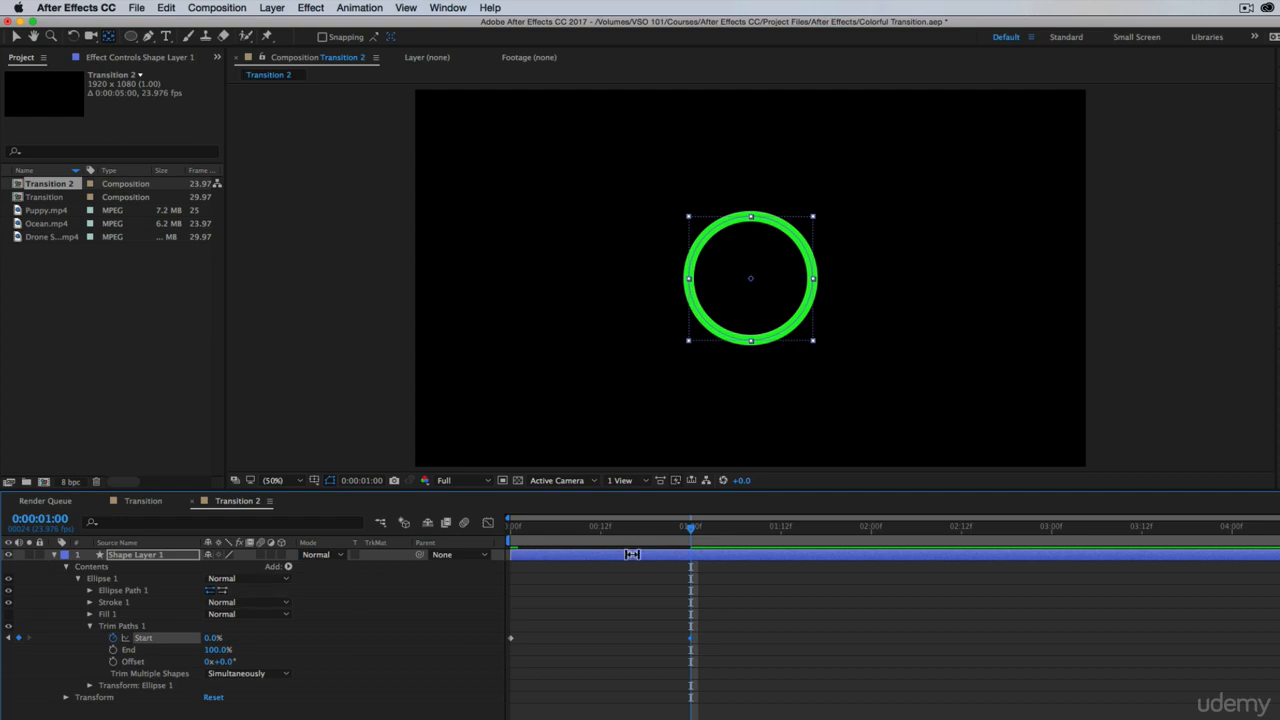
drag(570, 532, 607, 530)
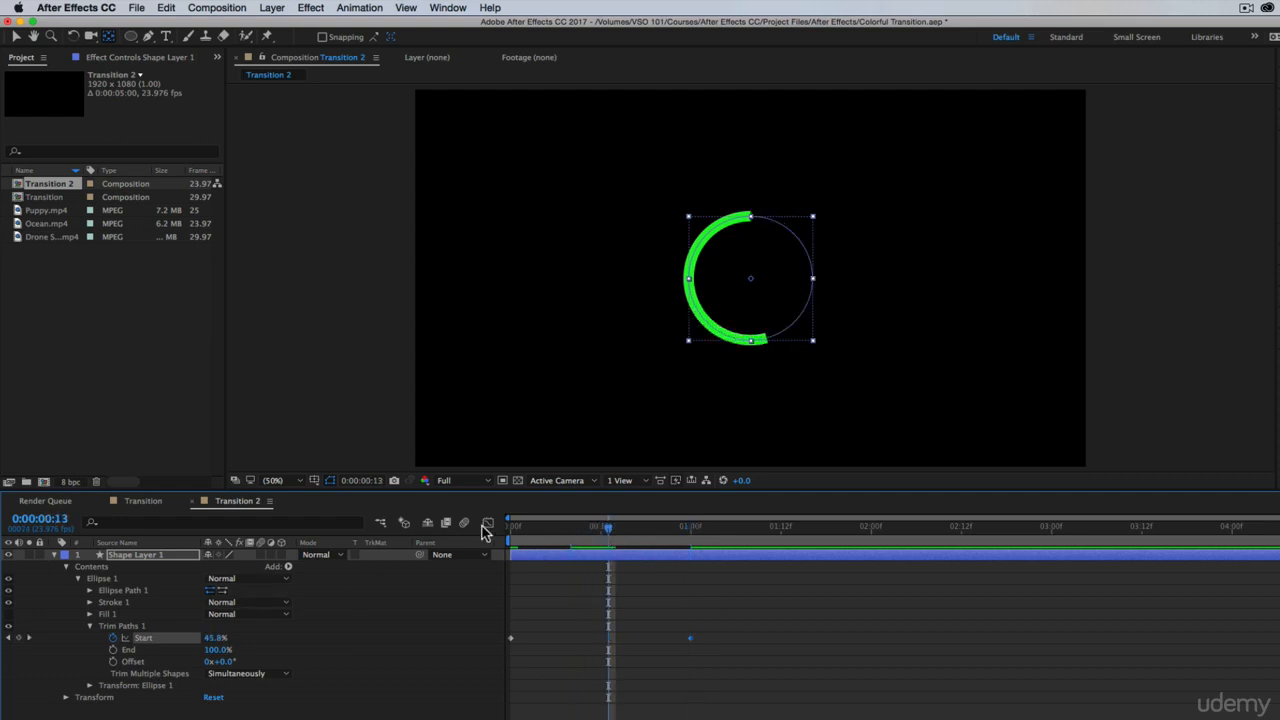
Set the Stroke 1 line cap to Round Cap and try a stroke width of 50
click(90, 603)
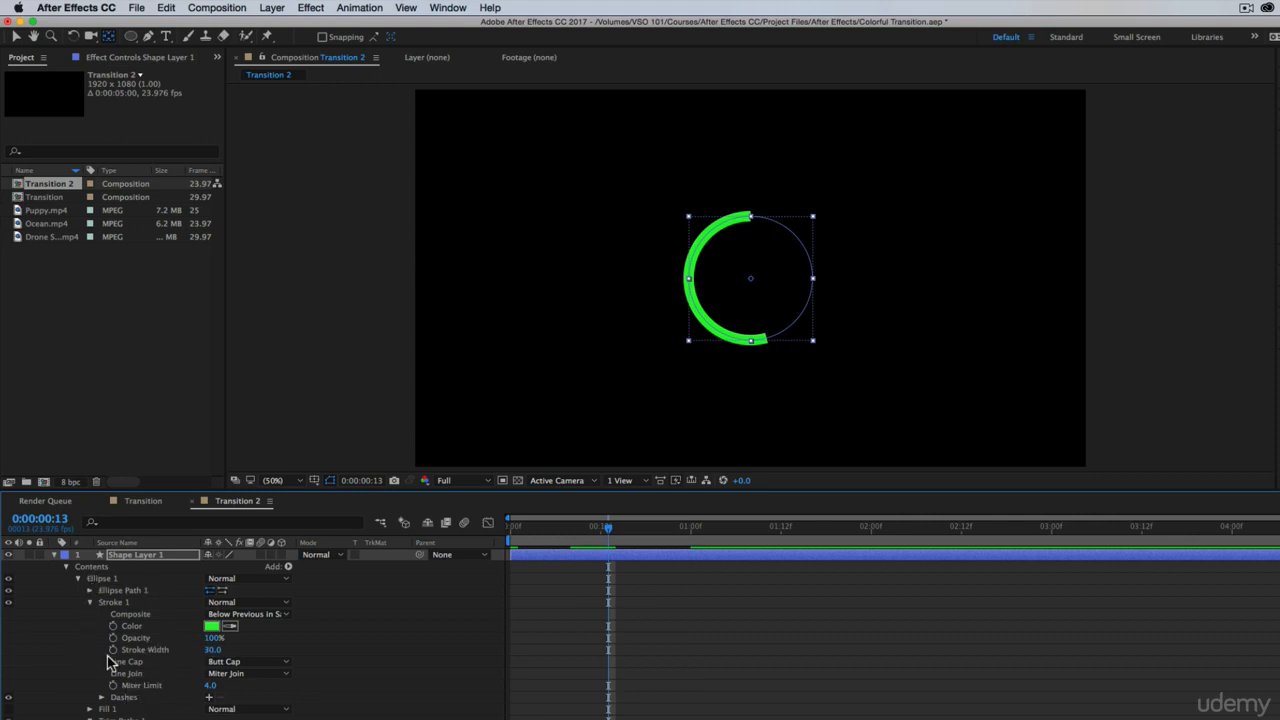
click(228, 663)
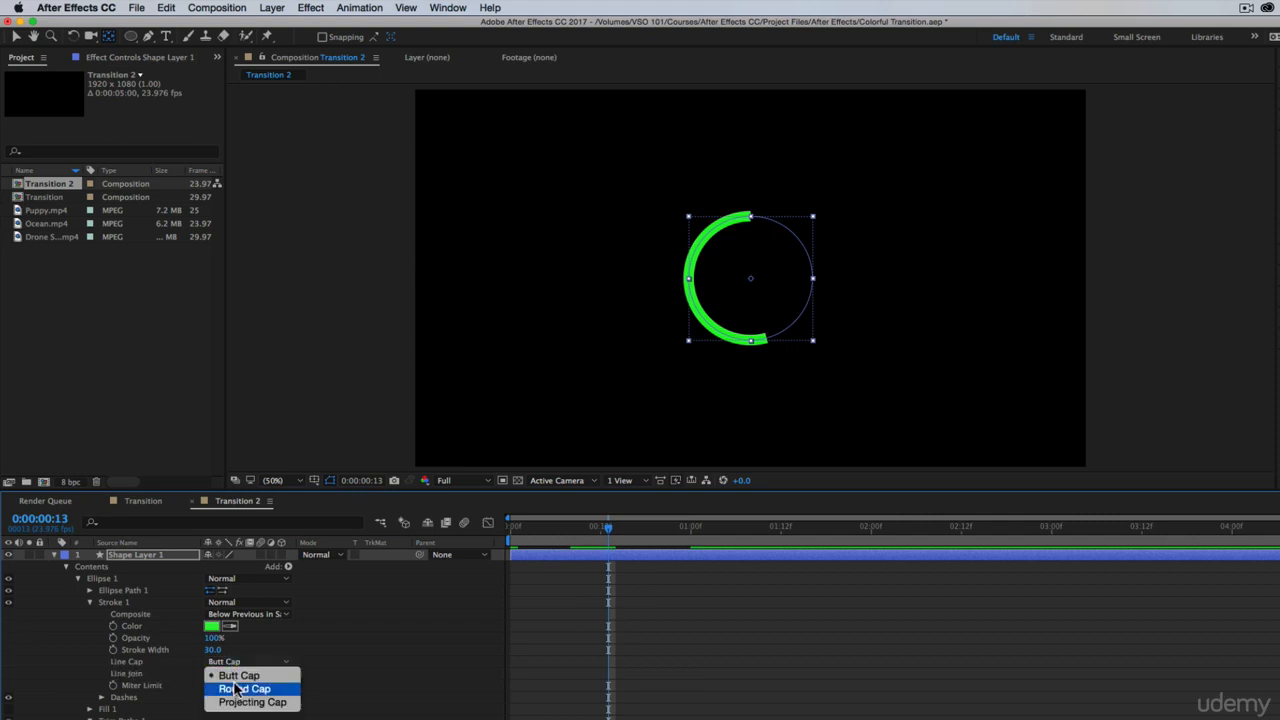
click(237, 690)
key(super+shift+a)
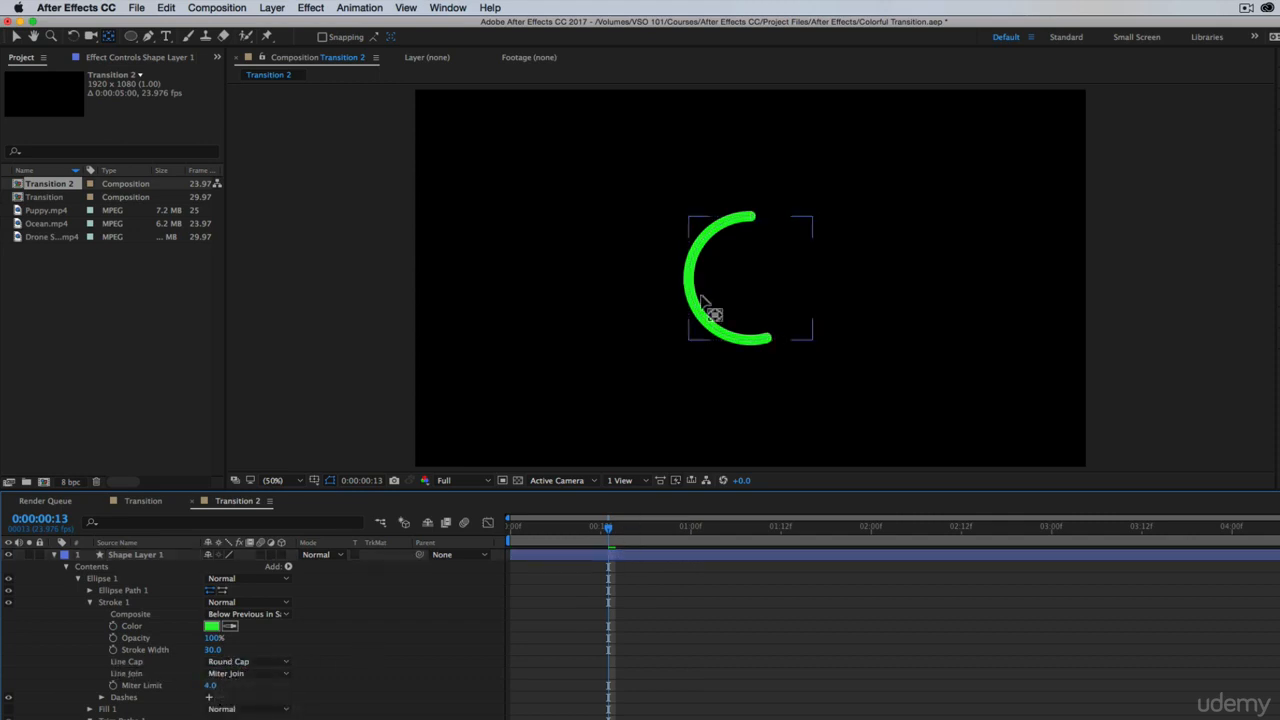
mouse_move(570, 537)
mouse_down()
mouse_move(514, 537)
mouse_move(620, 547)
mouse_move(632, 536)
mouse_move(526, 545)
mouse_move(593, 545)
mouse_up()
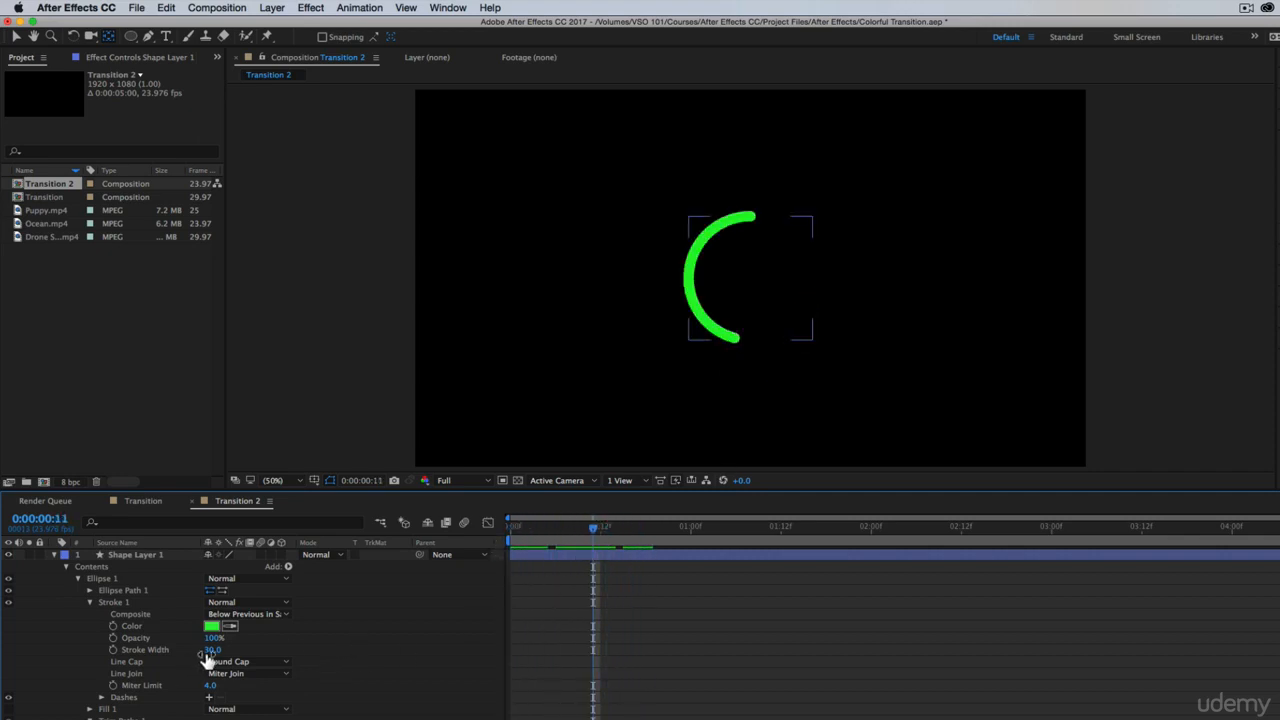
mouse_move(210, 651)
mouse_down()
mouse_move(238, 650)
mouse_move(218, 650)
mouse_up()
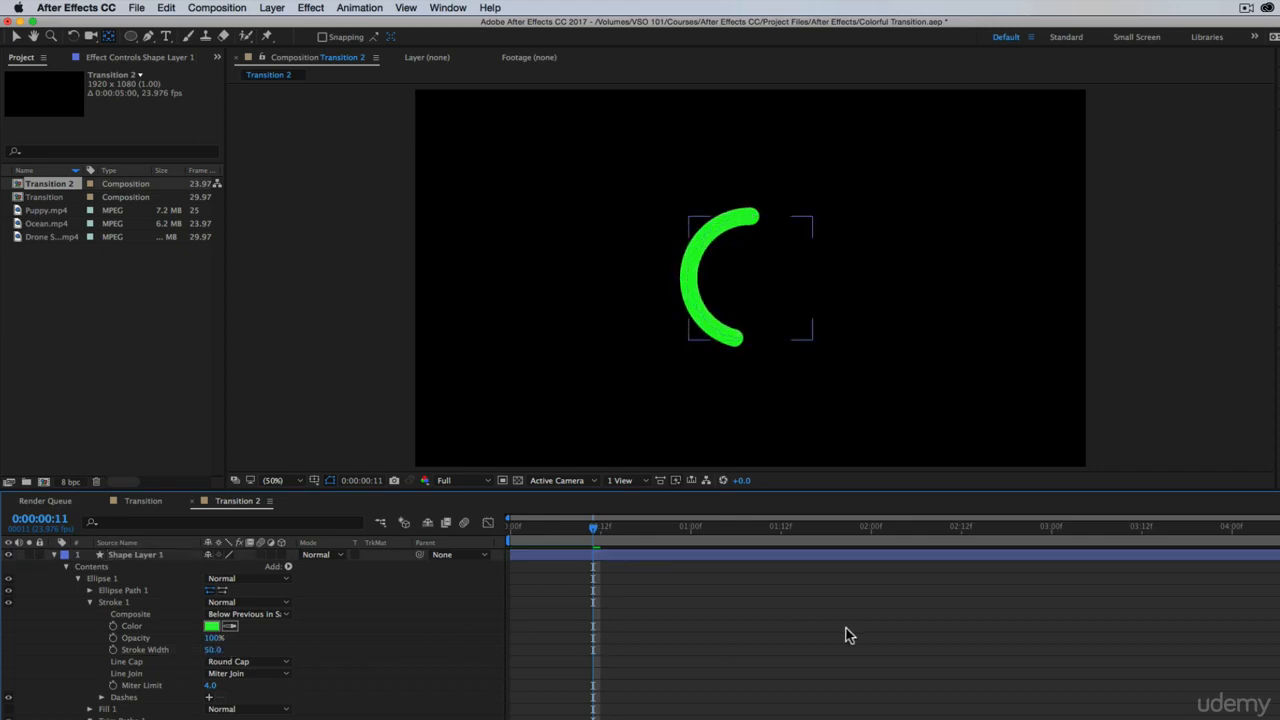
Keyframe the Trim Paths End from 100% at 1 second to 0% at 2 seconds
drag(604, 532, 692, 582)
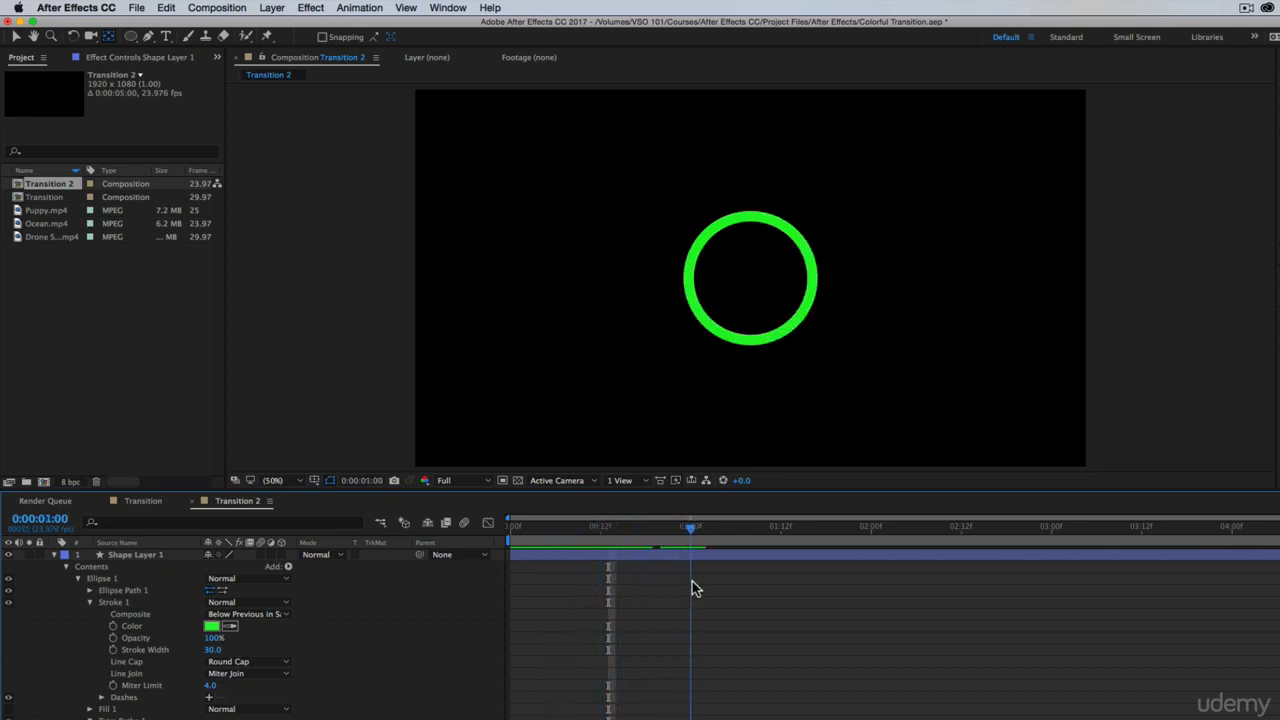
key(space)
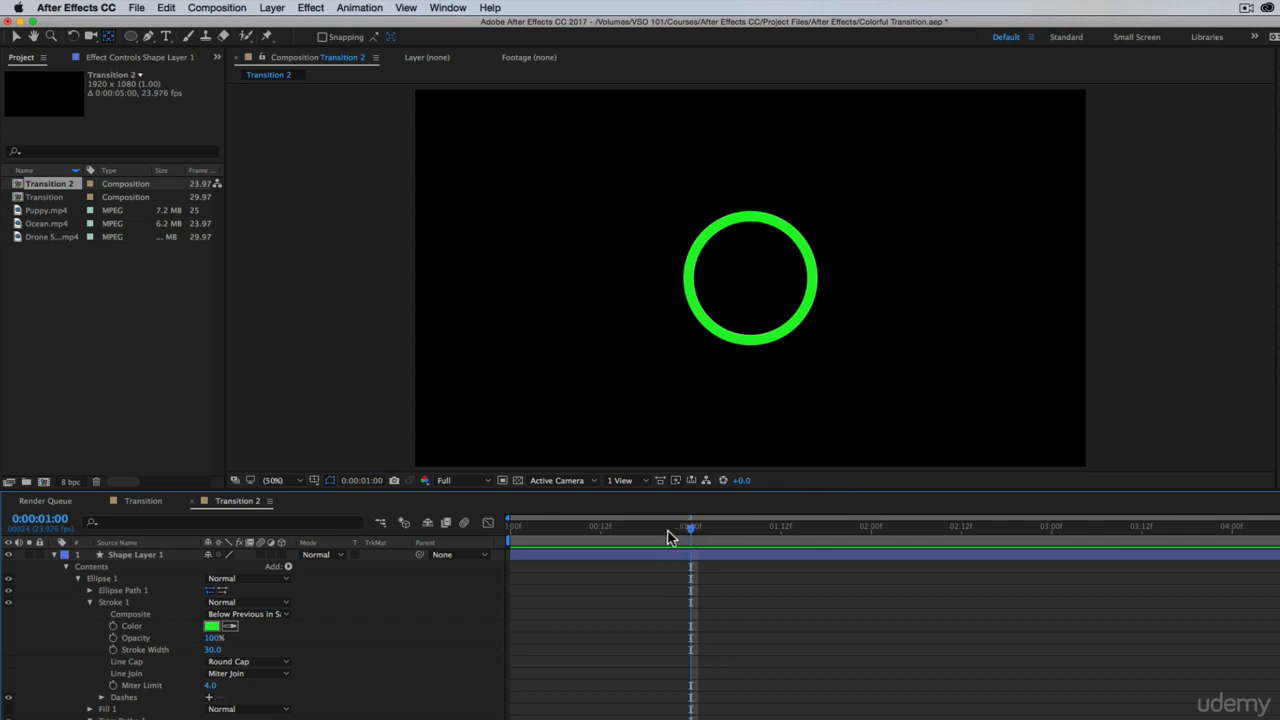
click(113, 709)
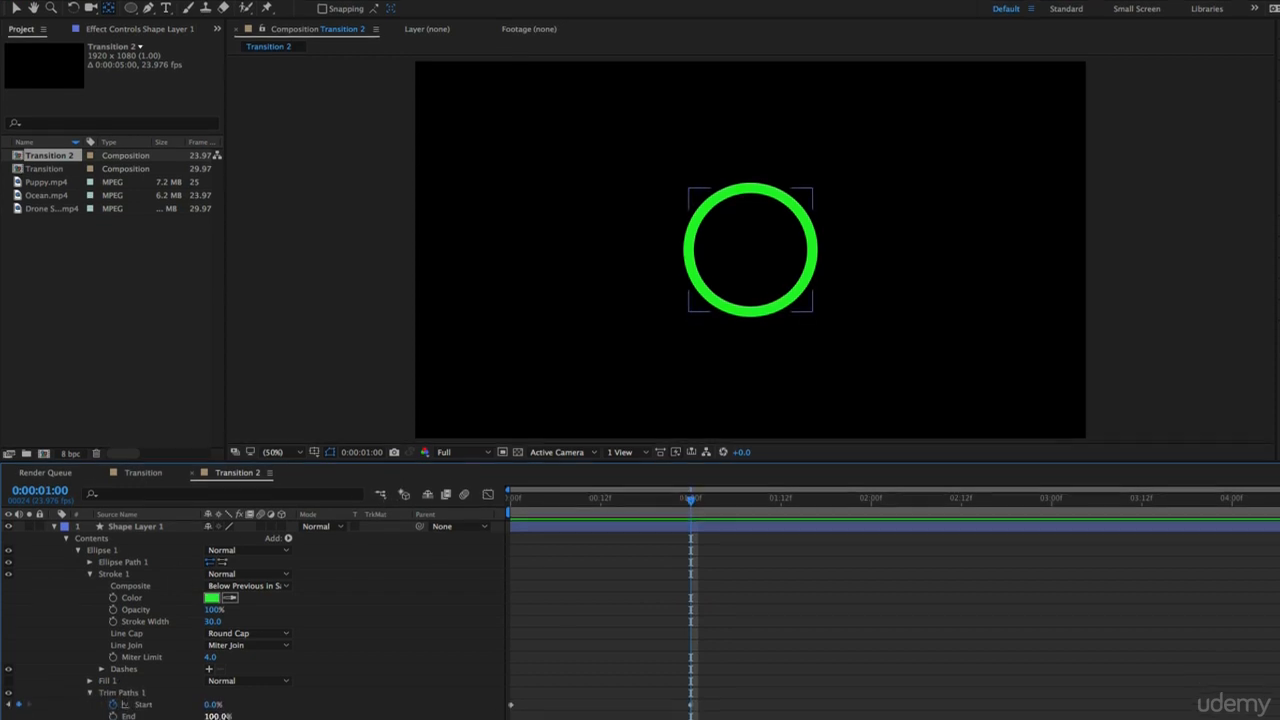
drag(212, 719, 189, 719)
drag(189, 667, 313, 672)
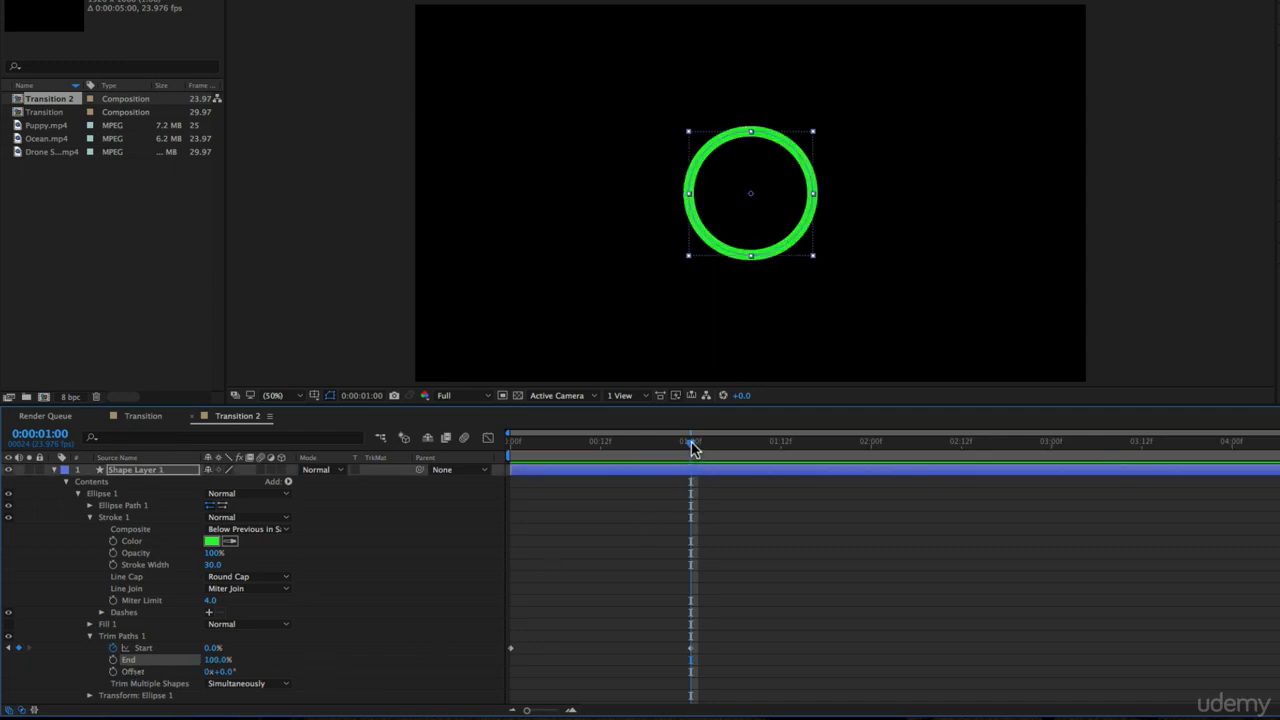
click(113, 660)
drag(688, 449, 871, 449)
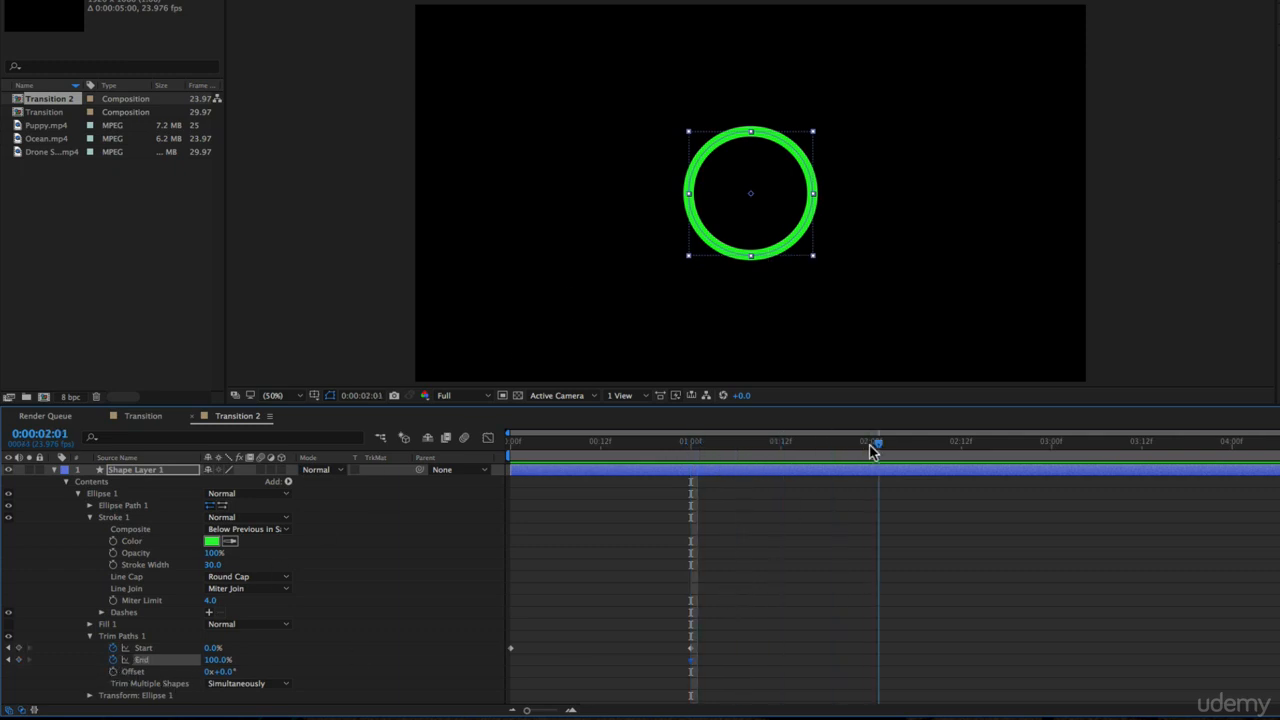
drag(218, 660, 166, 652)
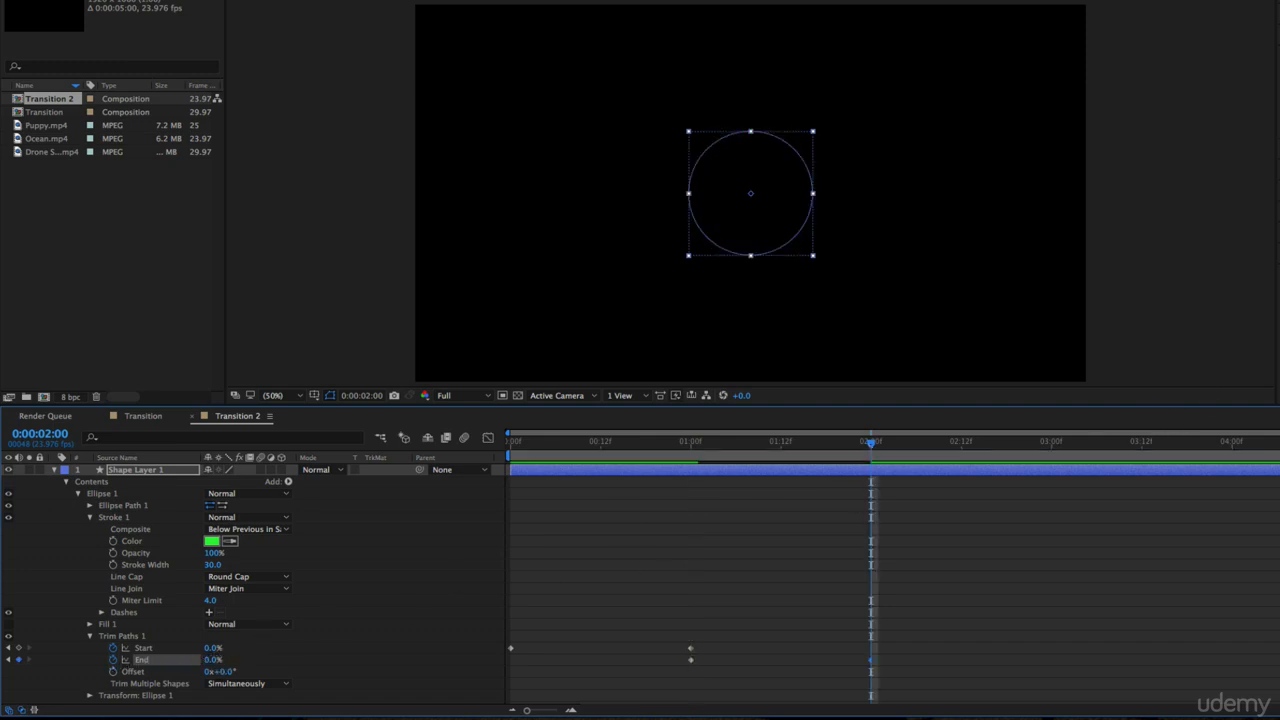
Shorten the work area to end just after 2 seconds and preview the ring drawing on and off
drag(1279, 456, 327, 457)
key(space)
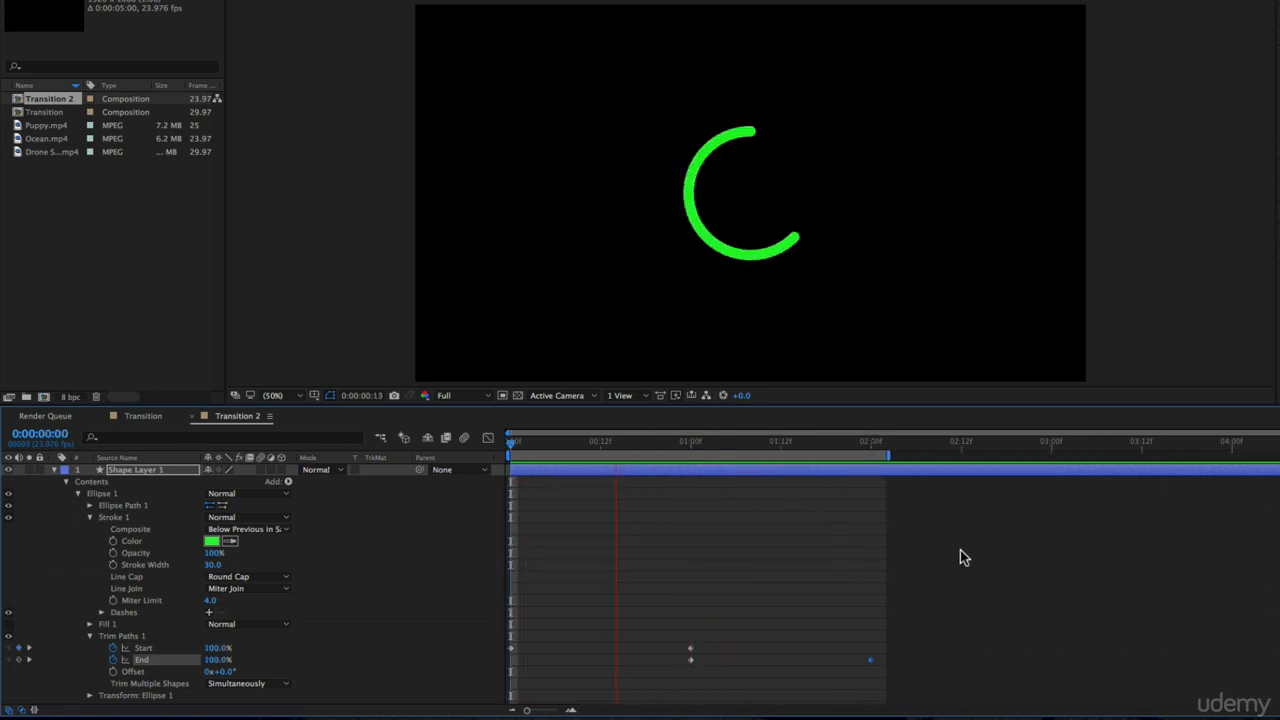
key(space)
Apply Easy Ease to all the Start and End keyframes of Trim Paths 1
drag(905, 636, 470, 686)
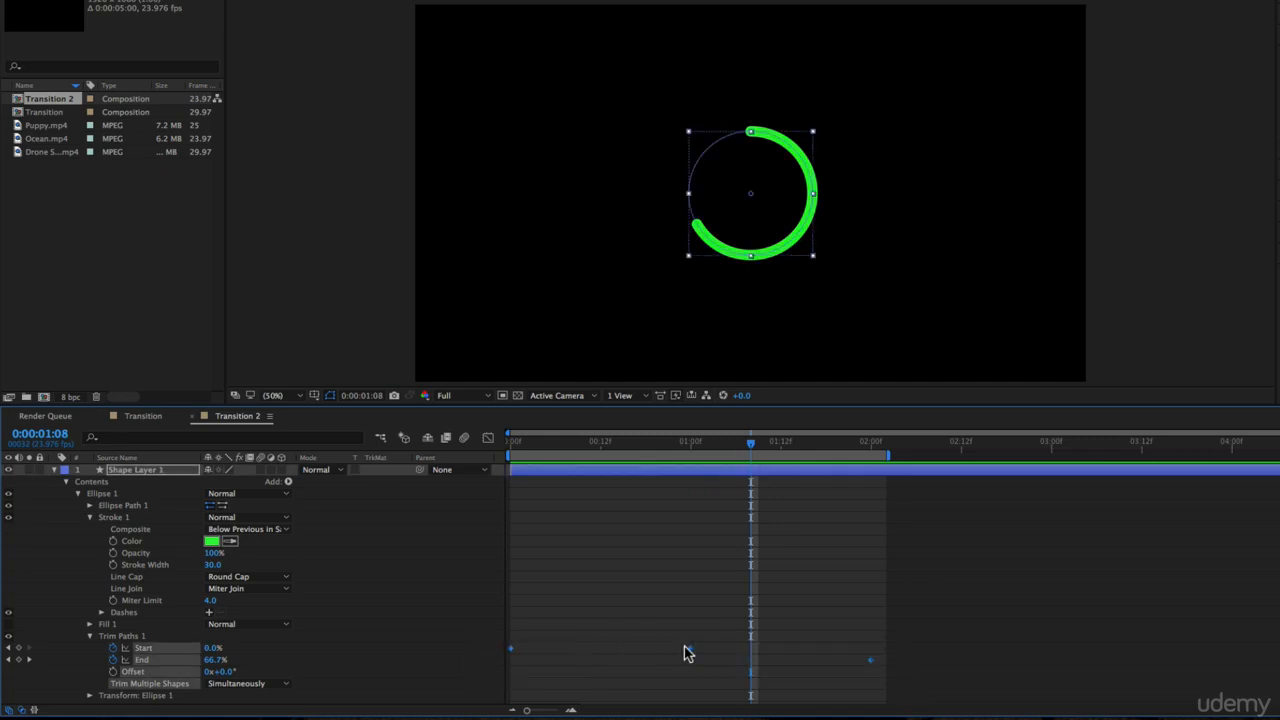
right_click(693, 655)
mouse_move(790, 703)
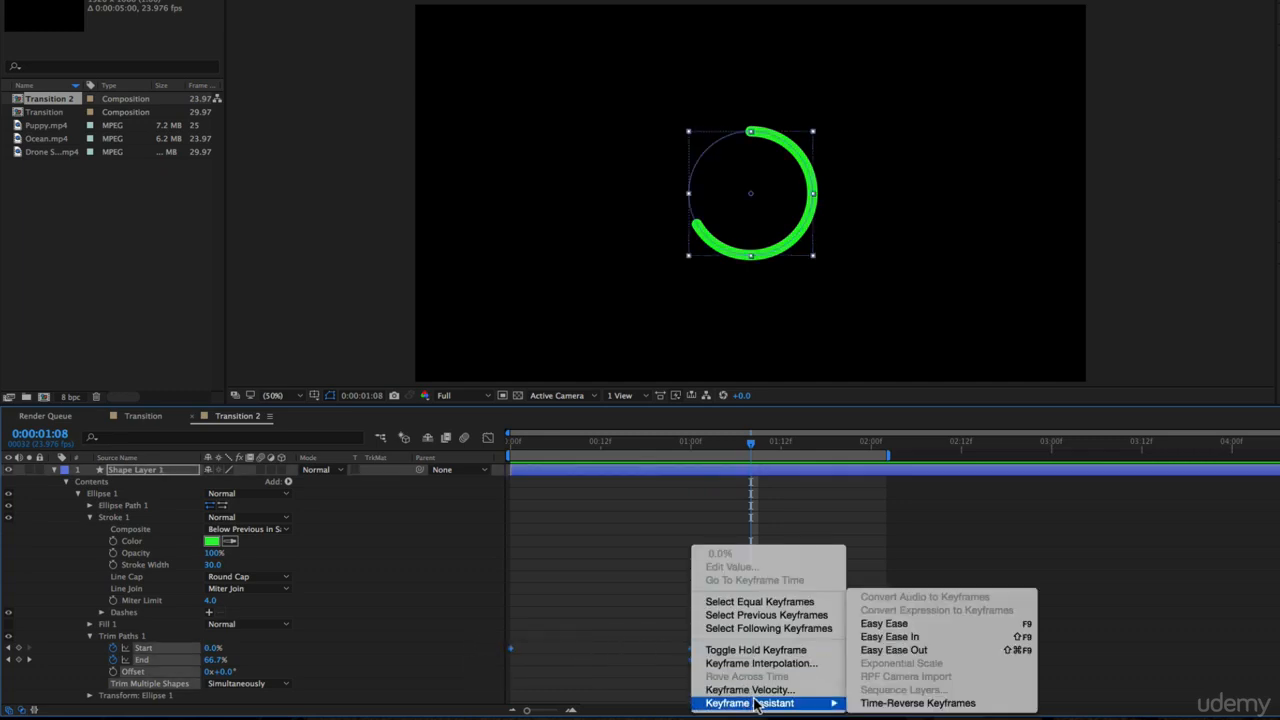
click(936, 626)
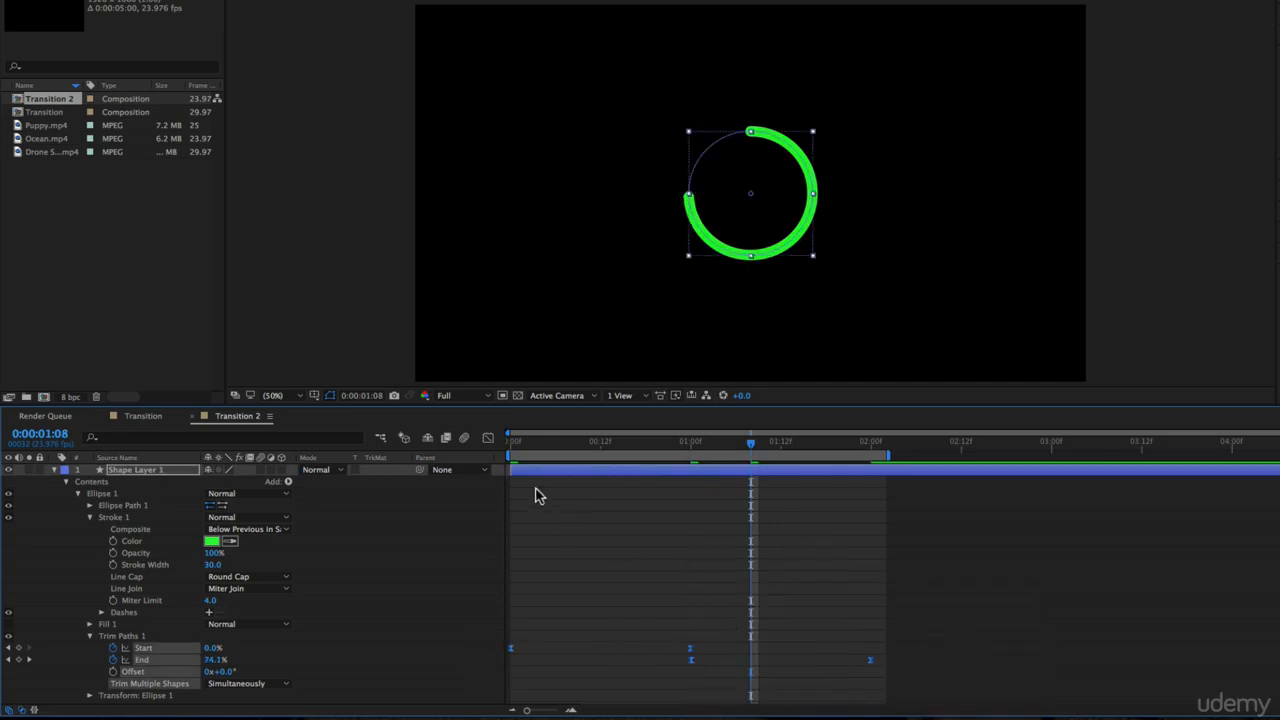
Lengthen the keyframes' incoming ease handles in the speed graph so each trim starts fast and slows down, and preview it
click(488, 438)
drag(935, 525, 430, 465)
click(820, 695)
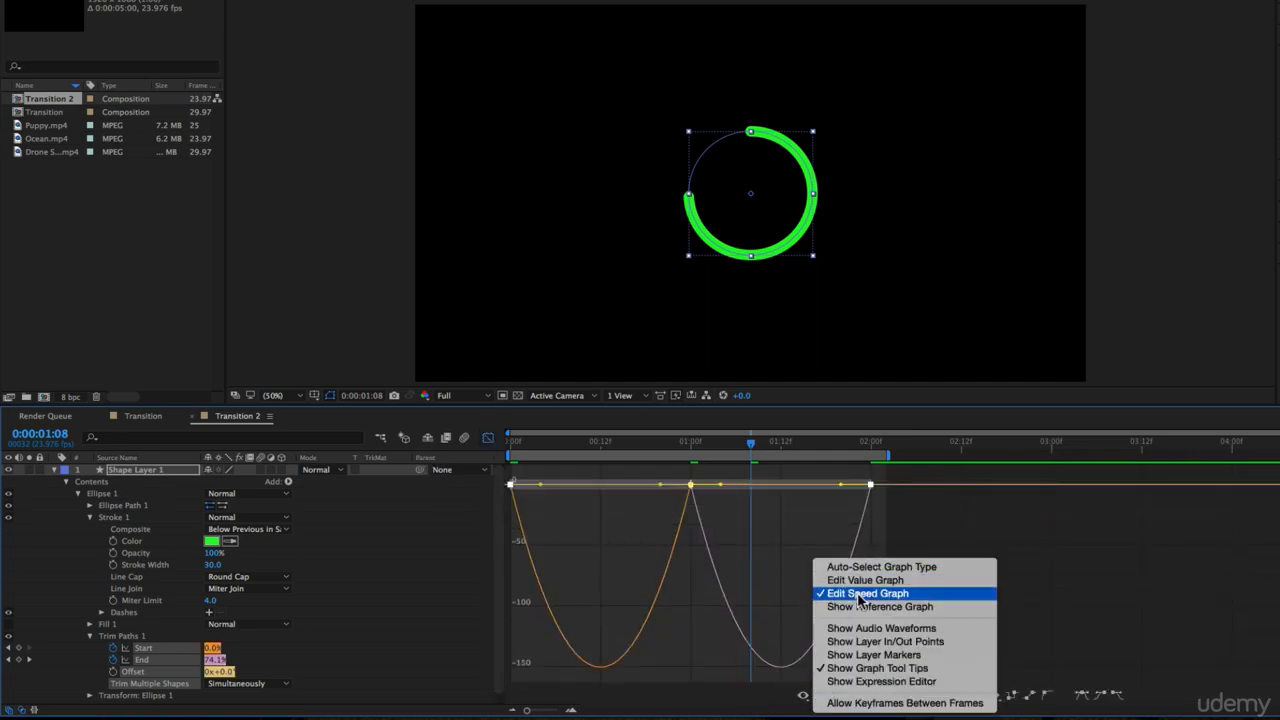
drag(840, 490, 760, 485)
click(488, 440)
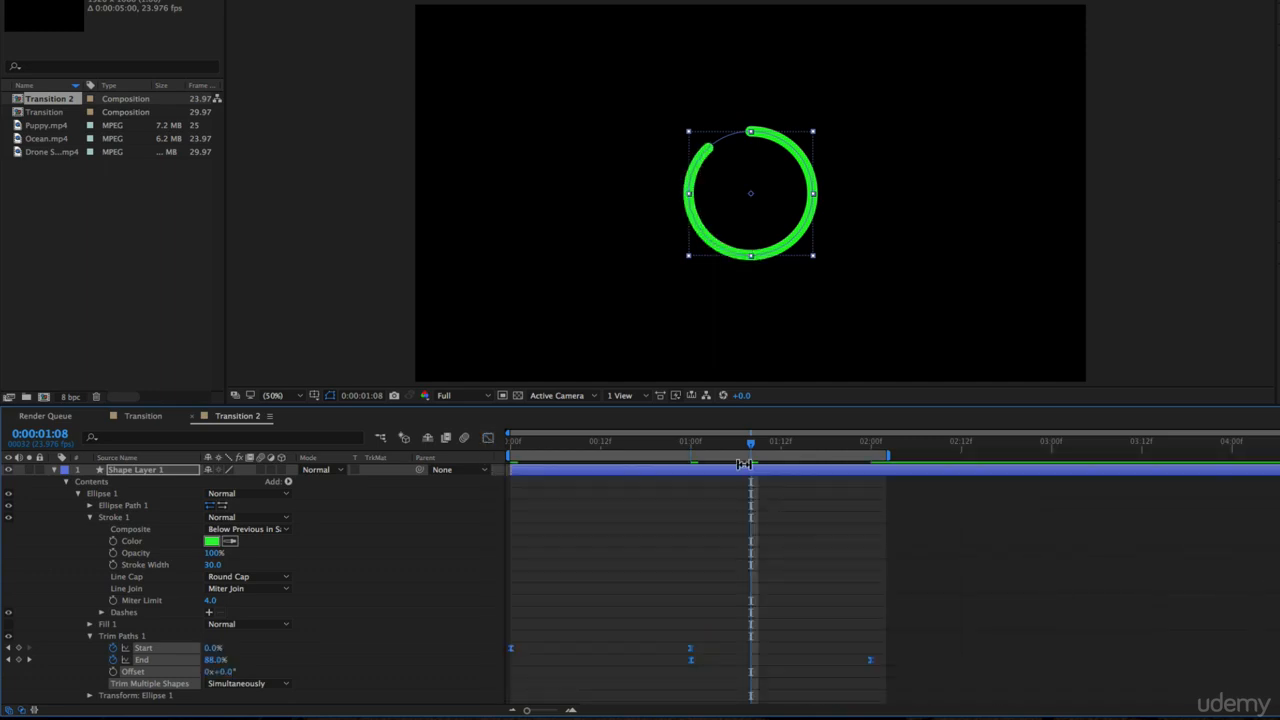
click(508, 446)
key(space)
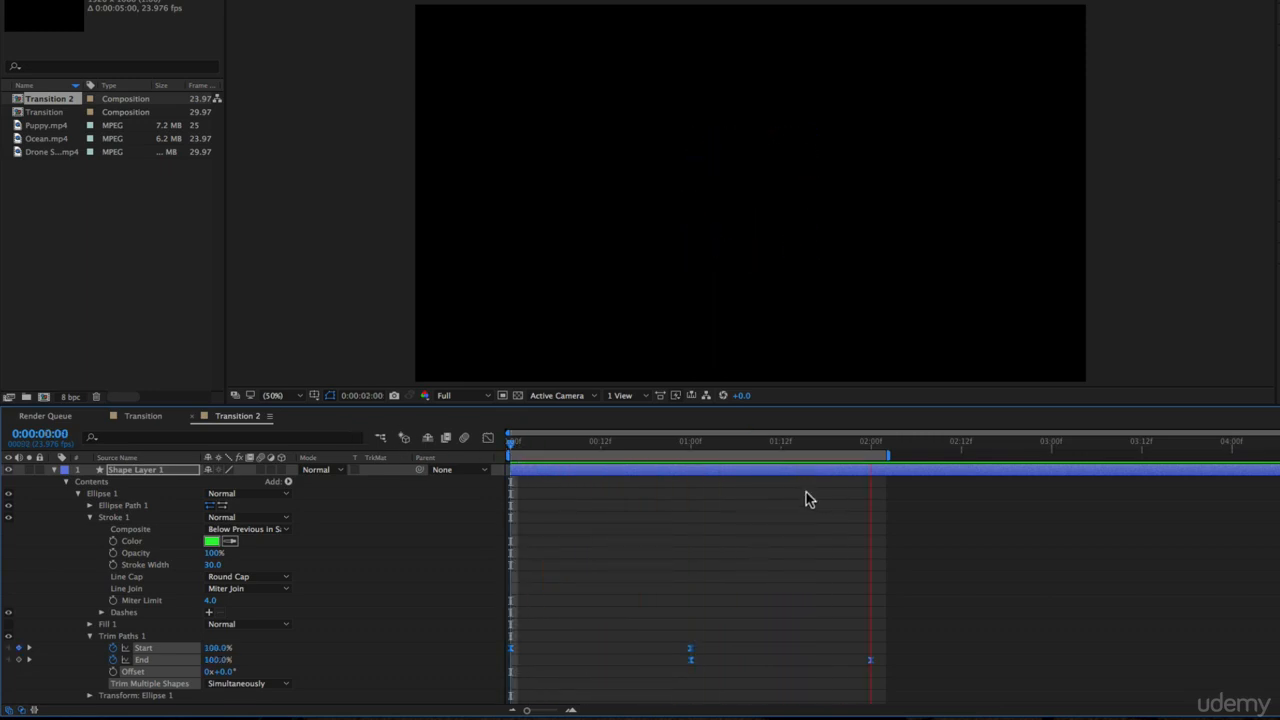
key(space)
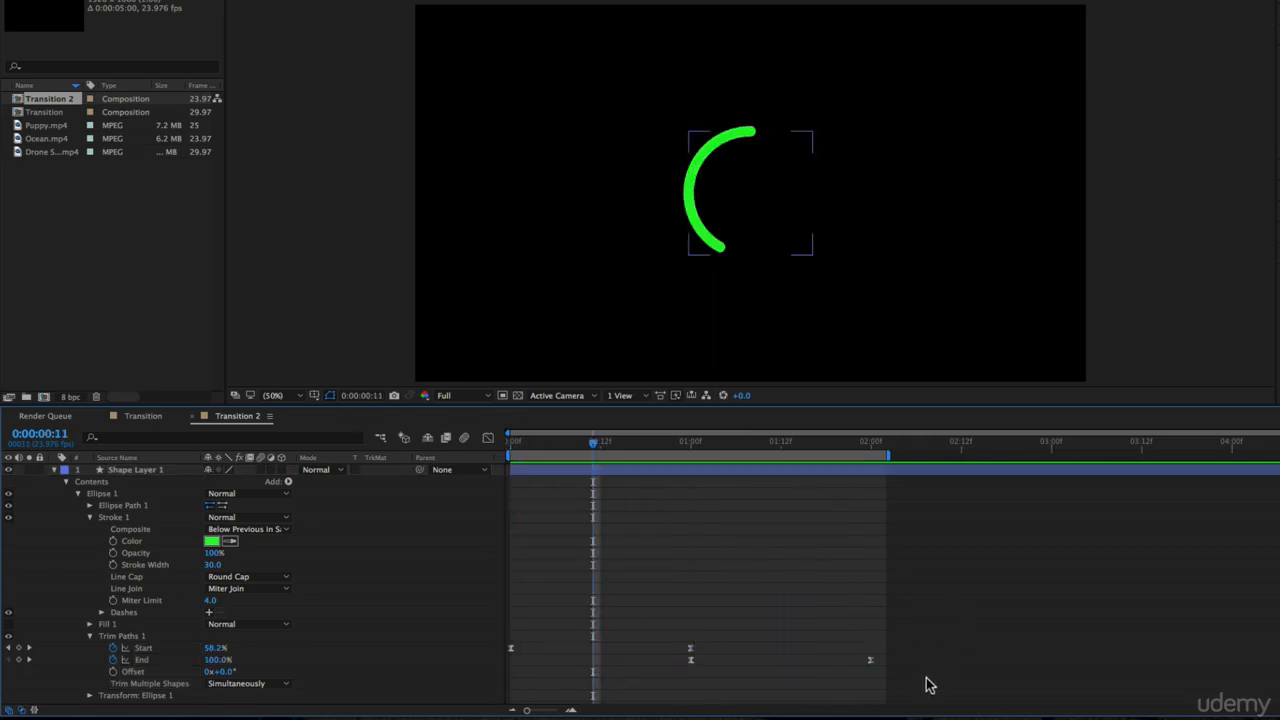
key(space)
key(space)
drag(639, 444, 668, 446)
Try moving the two End keyframes 12 frames earlier, preview the overlap, and restore them to 1 and 2 seconds
drag(905, 687, 602, 668)
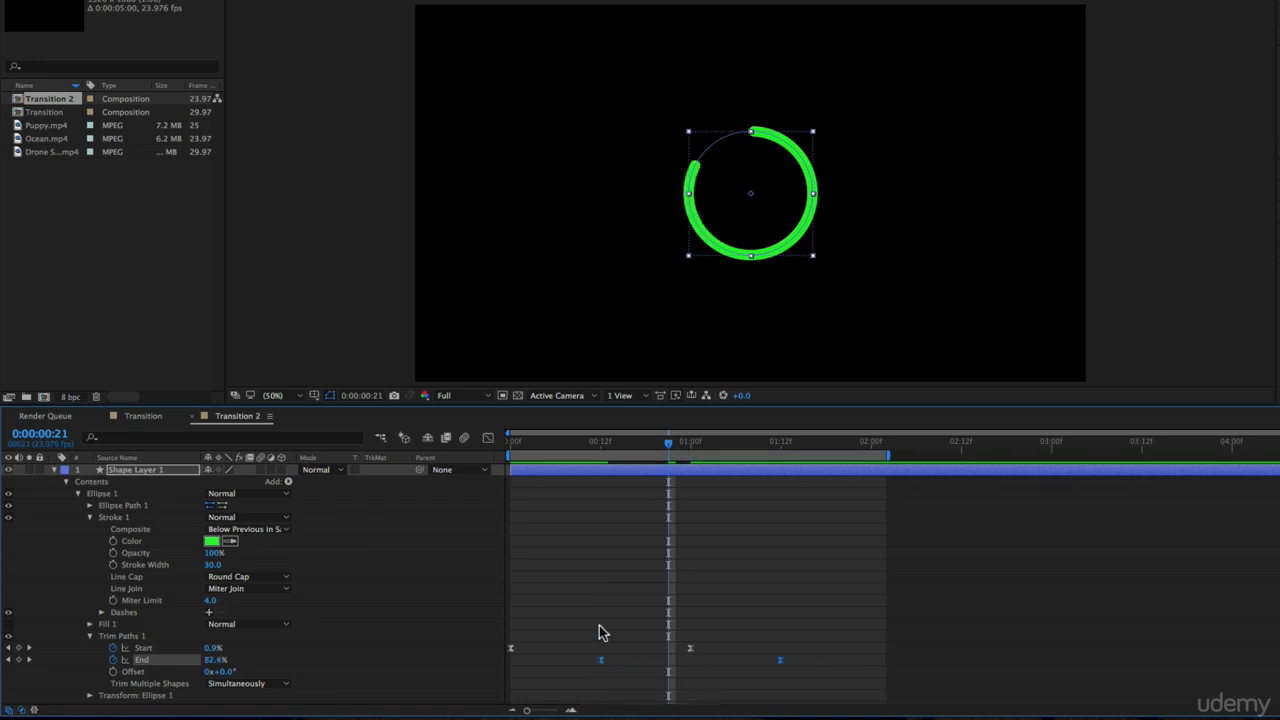
key(space)
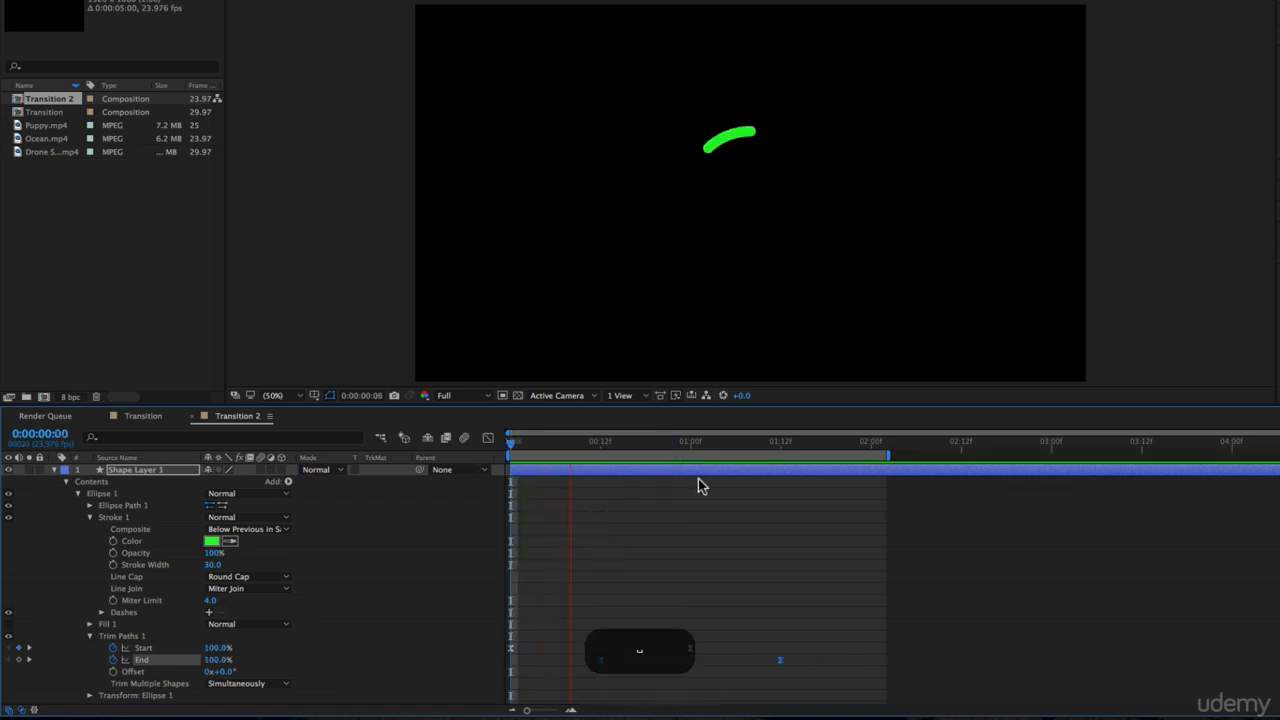
key(space)
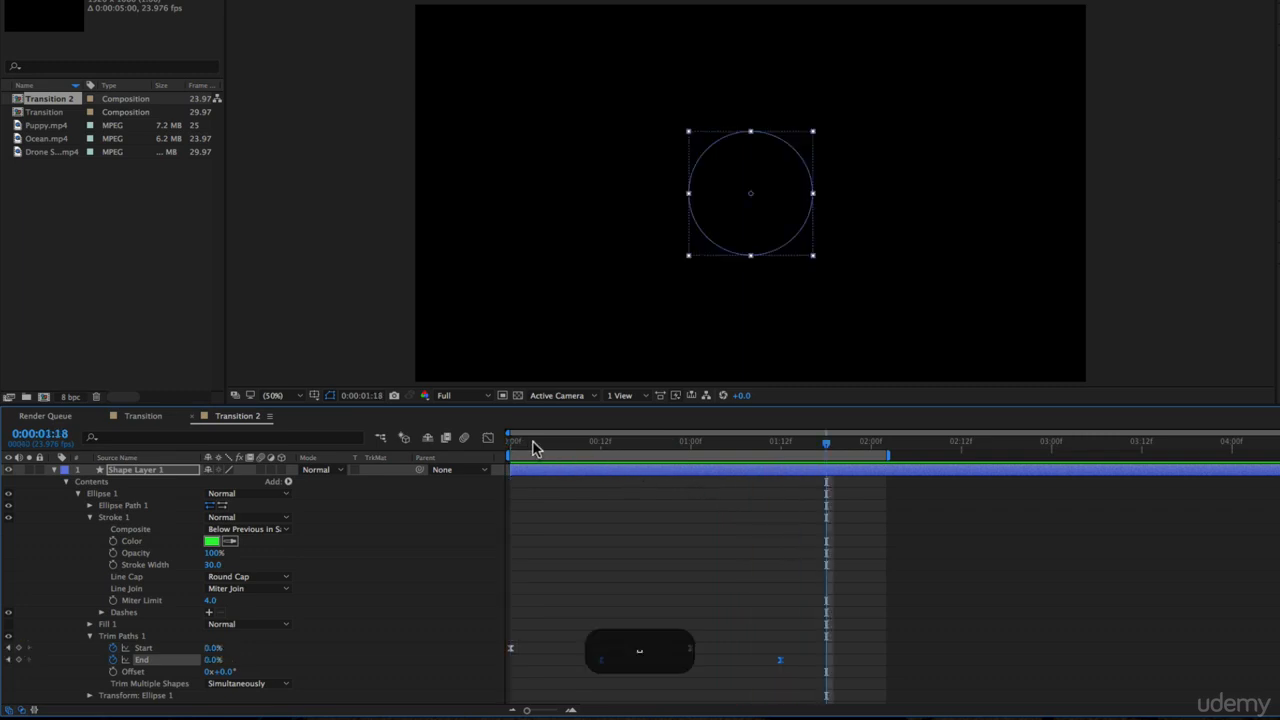
mouse_move(532, 442)
mouse_down()
mouse_move(752, 468)
mouse_move(610, 490)
mouse_move(691, 491)
mouse_up()
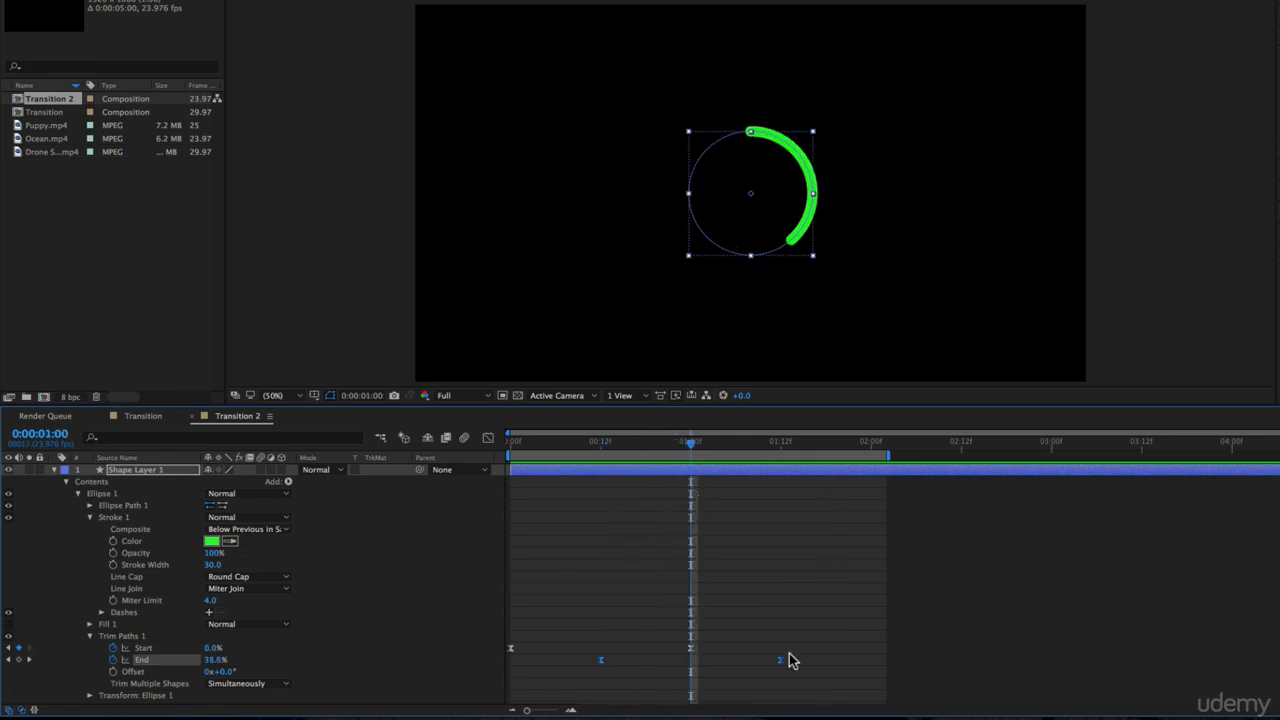
drag(781, 661, 871, 663)
Examine how the rings open up in the Transition composition, and return to Transition 2
click(157, 418)
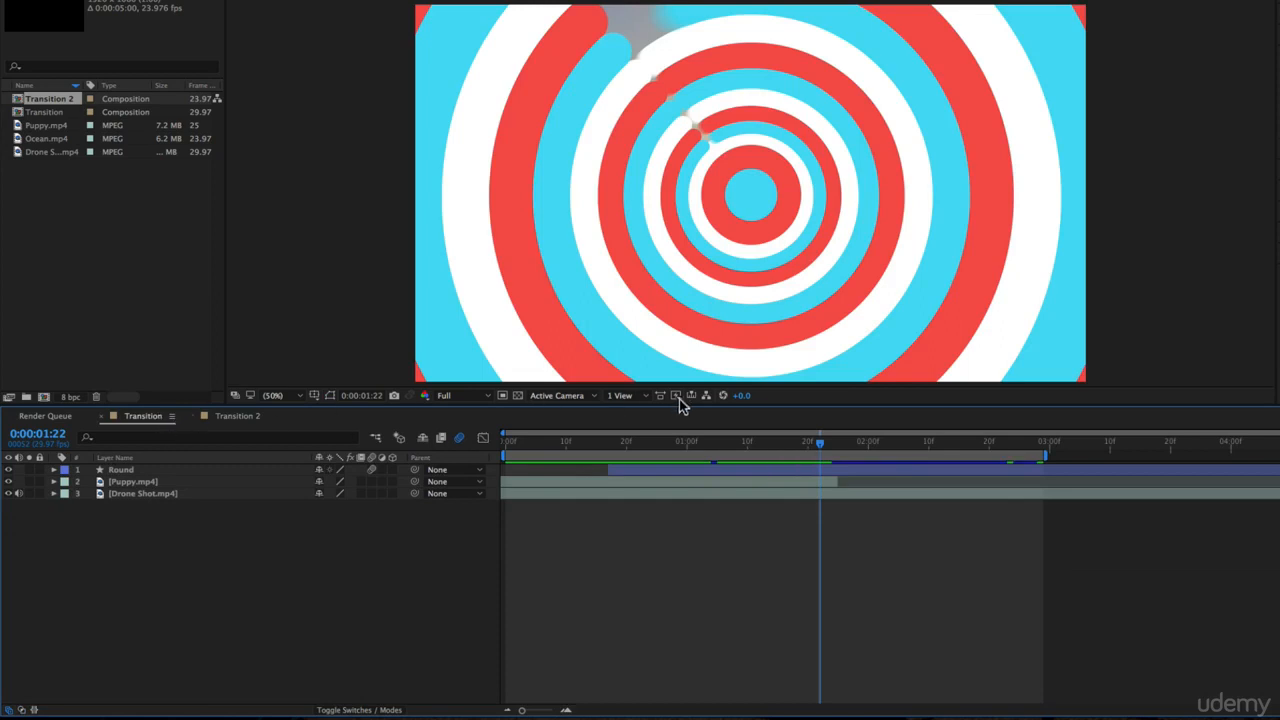
mouse_move(683, 443)
mouse_down()
mouse_move(991, 466)
mouse_move(854, 466)
mouse_up()
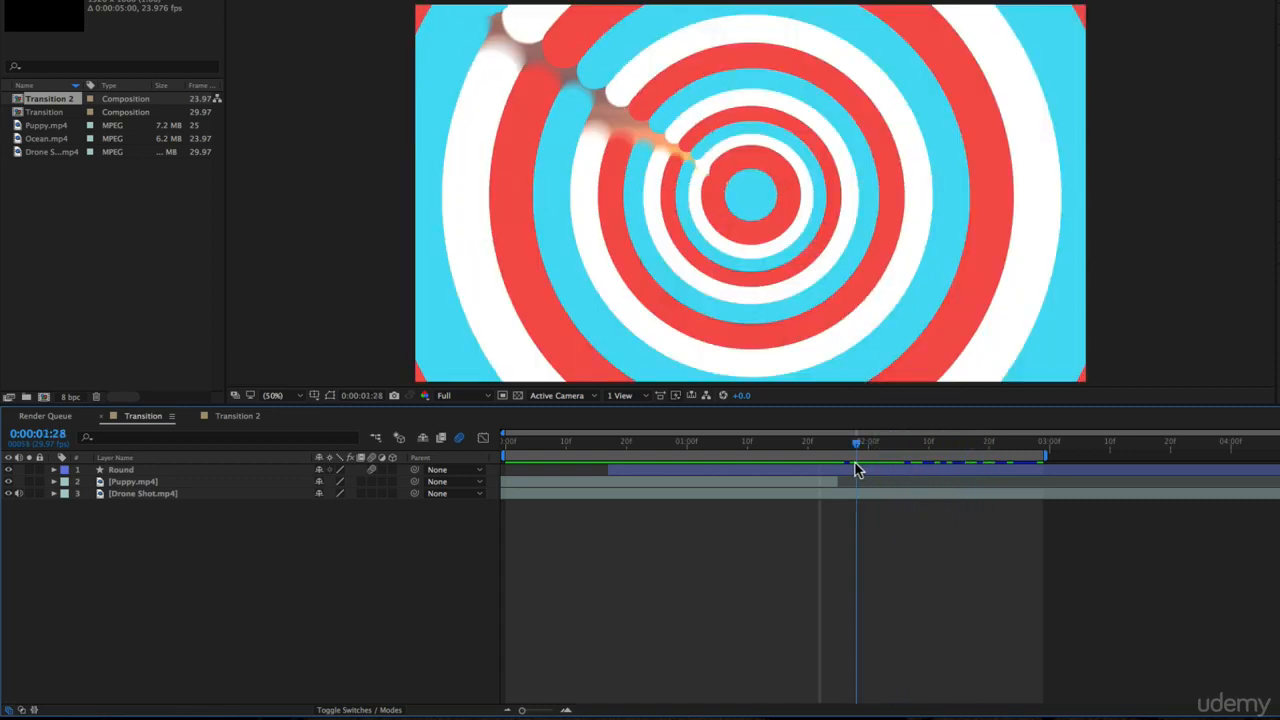
click(238, 416)
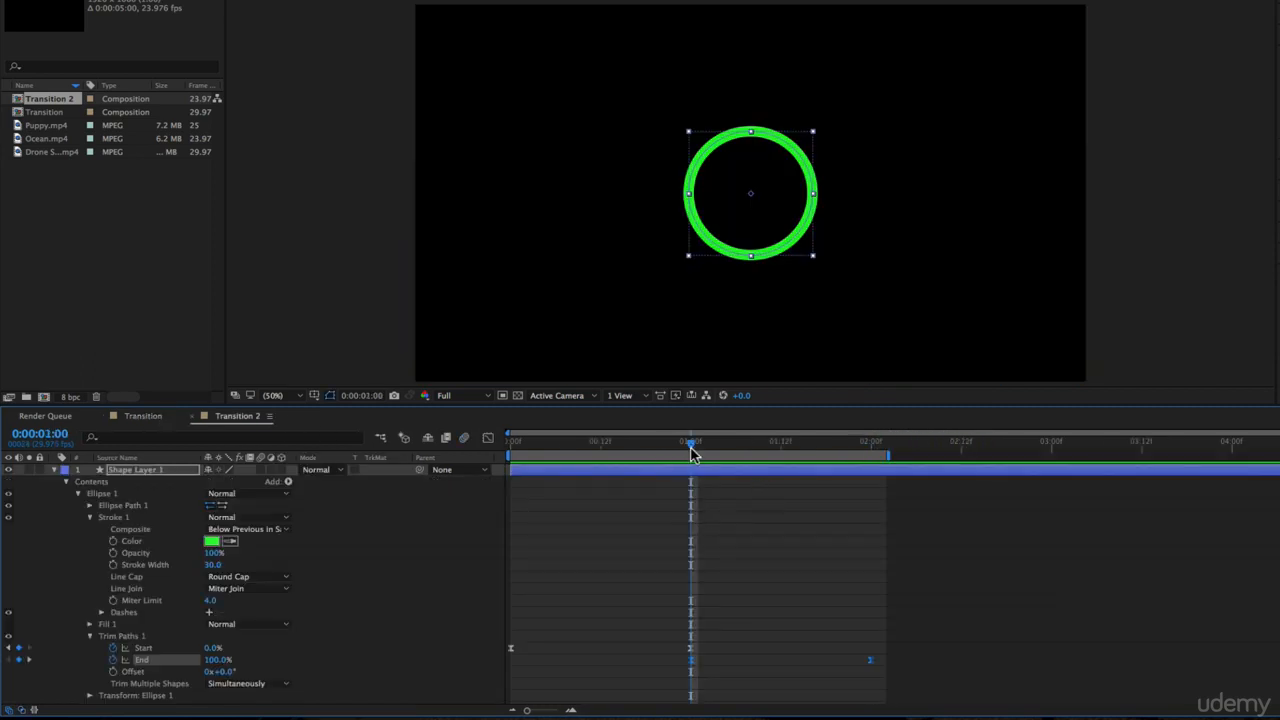
Collapse the Ellipse 1 group, preview the ring from the start, and select the group with the time at 1 second
drag(690, 446, 223, 486)
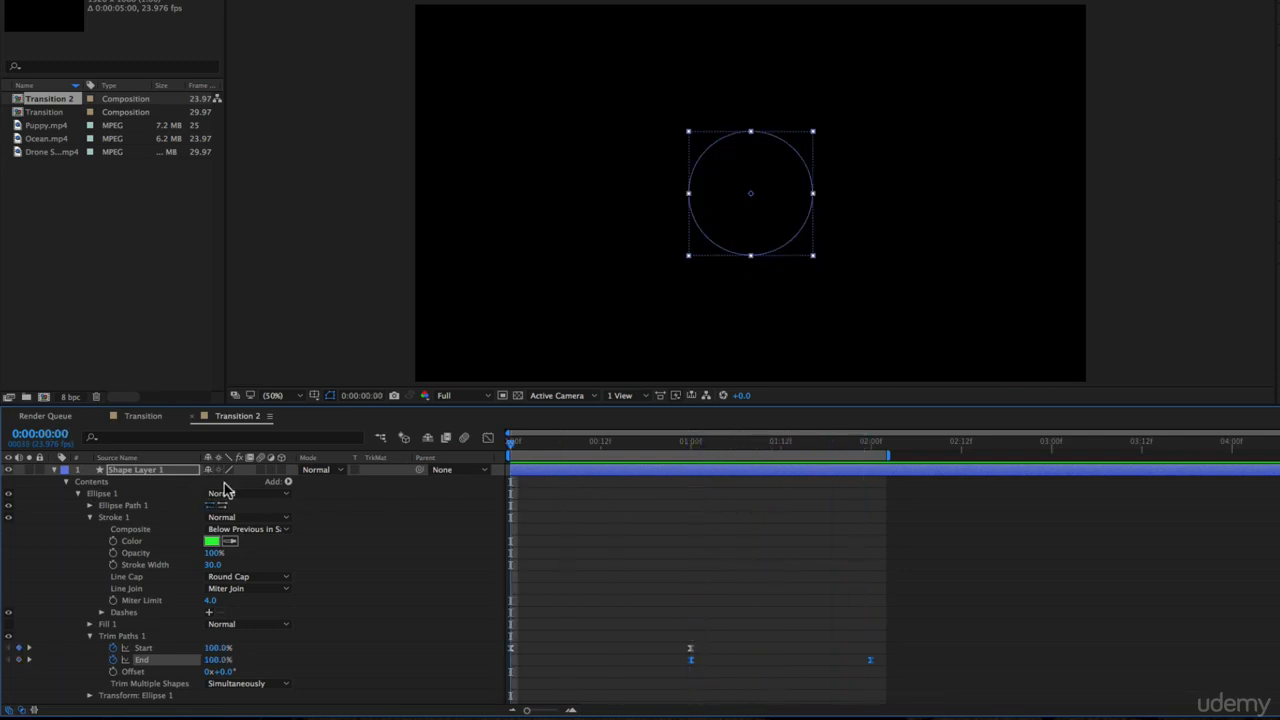
click(678, 503)
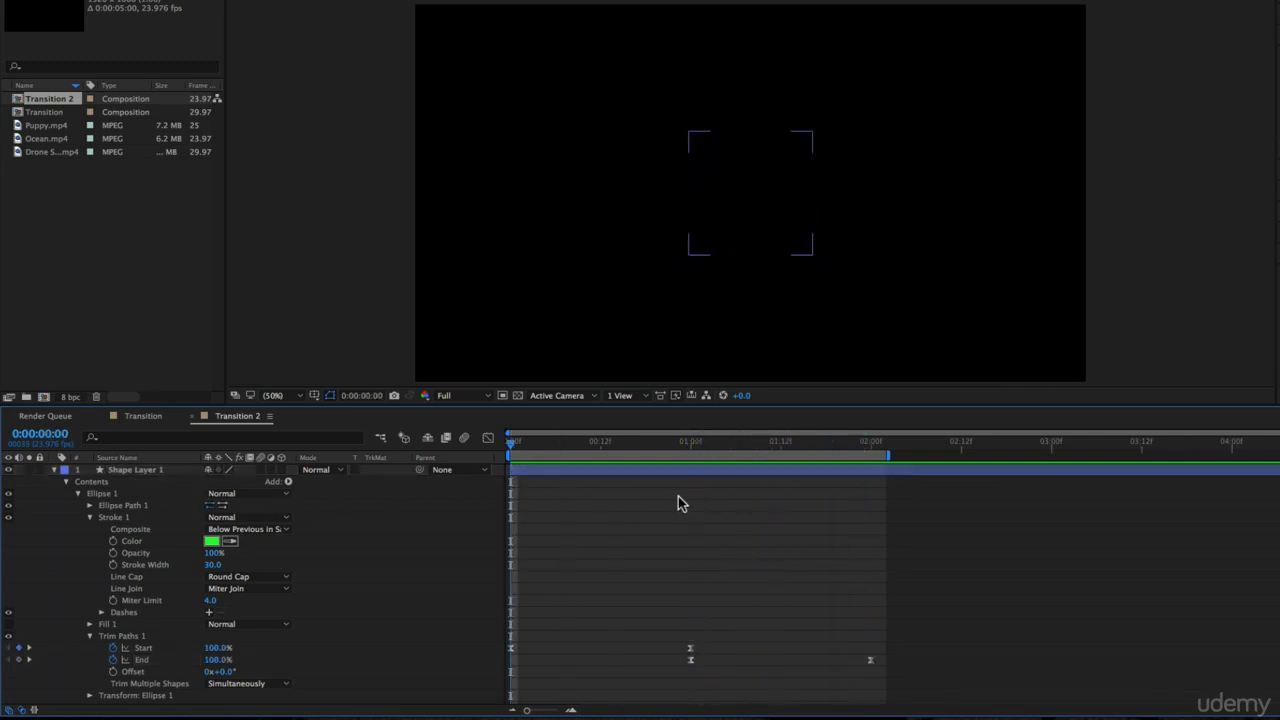
click(80, 495)
key(space)
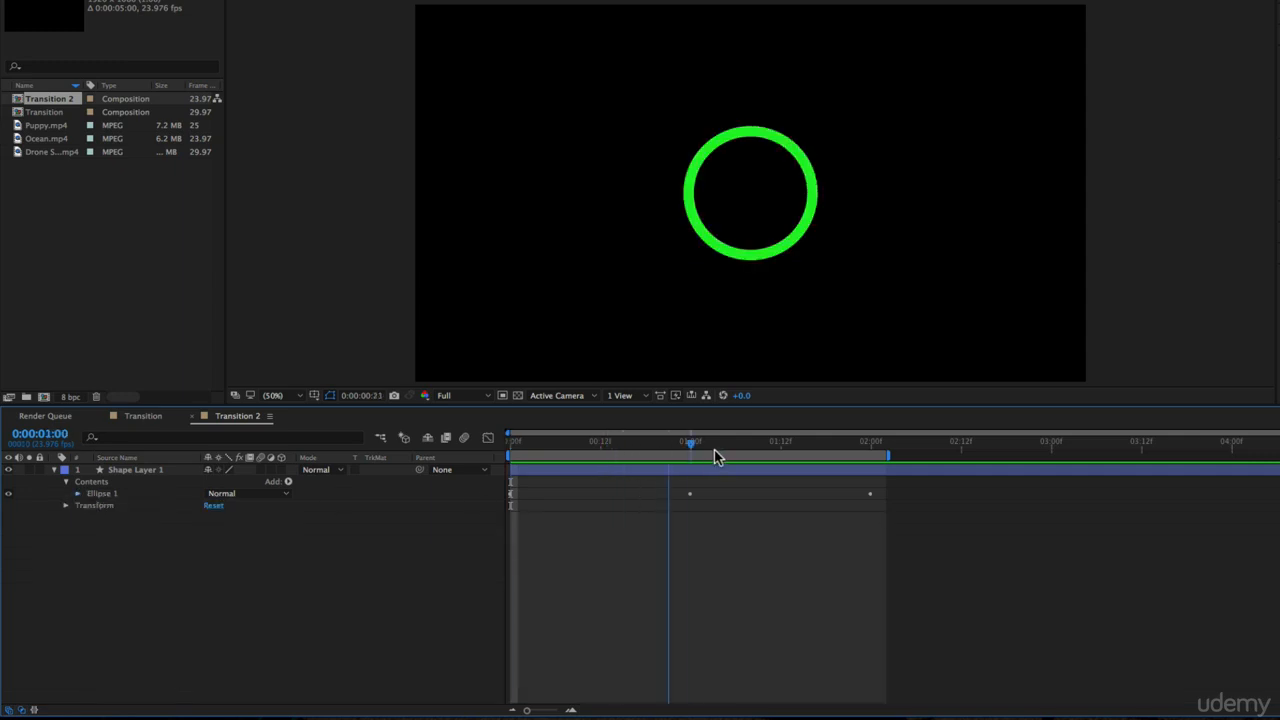
drag(765, 463, 690, 467)
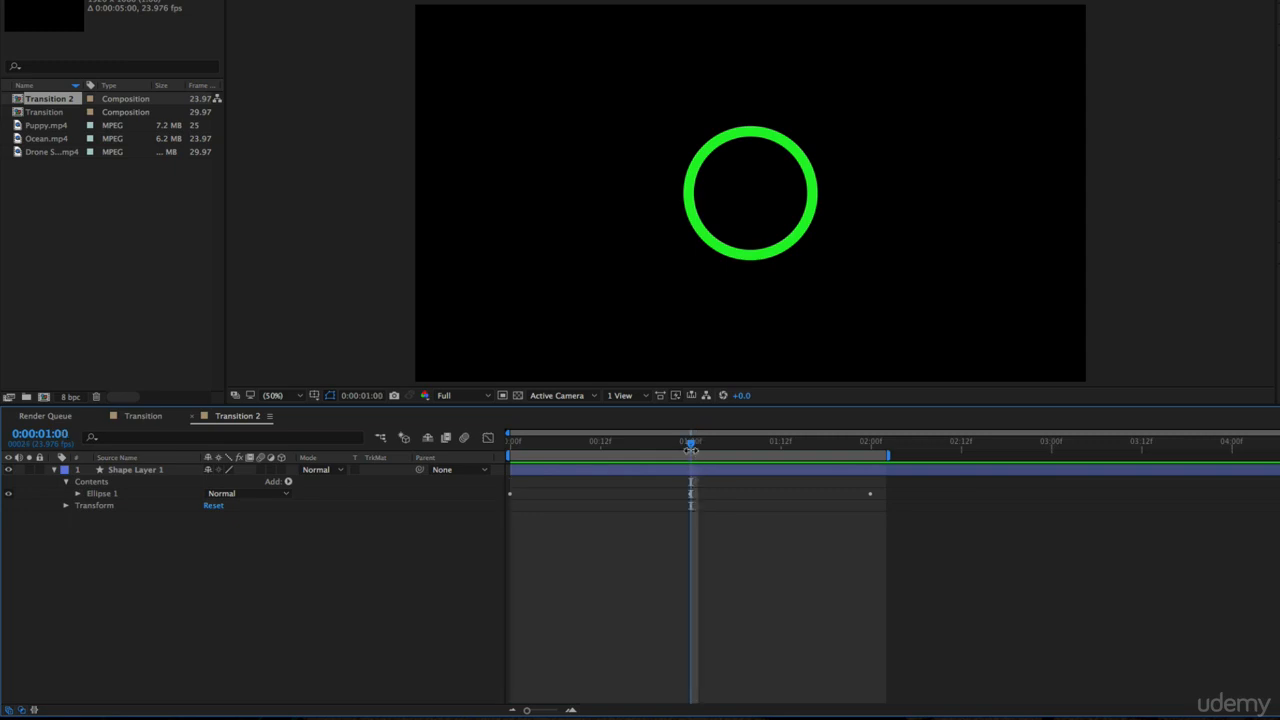
click(98, 494)
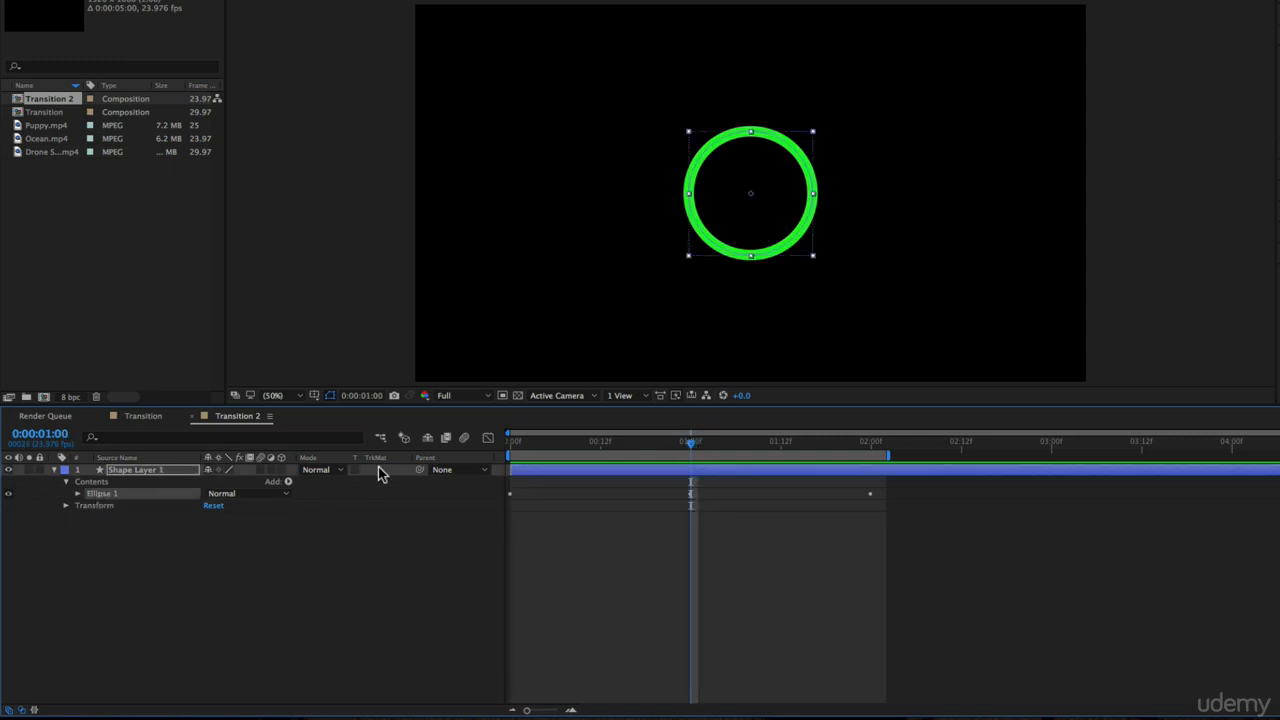
Duplicate the Ellipse 1 group and expand the copy's ellipse path and transform properties
key(super+d)
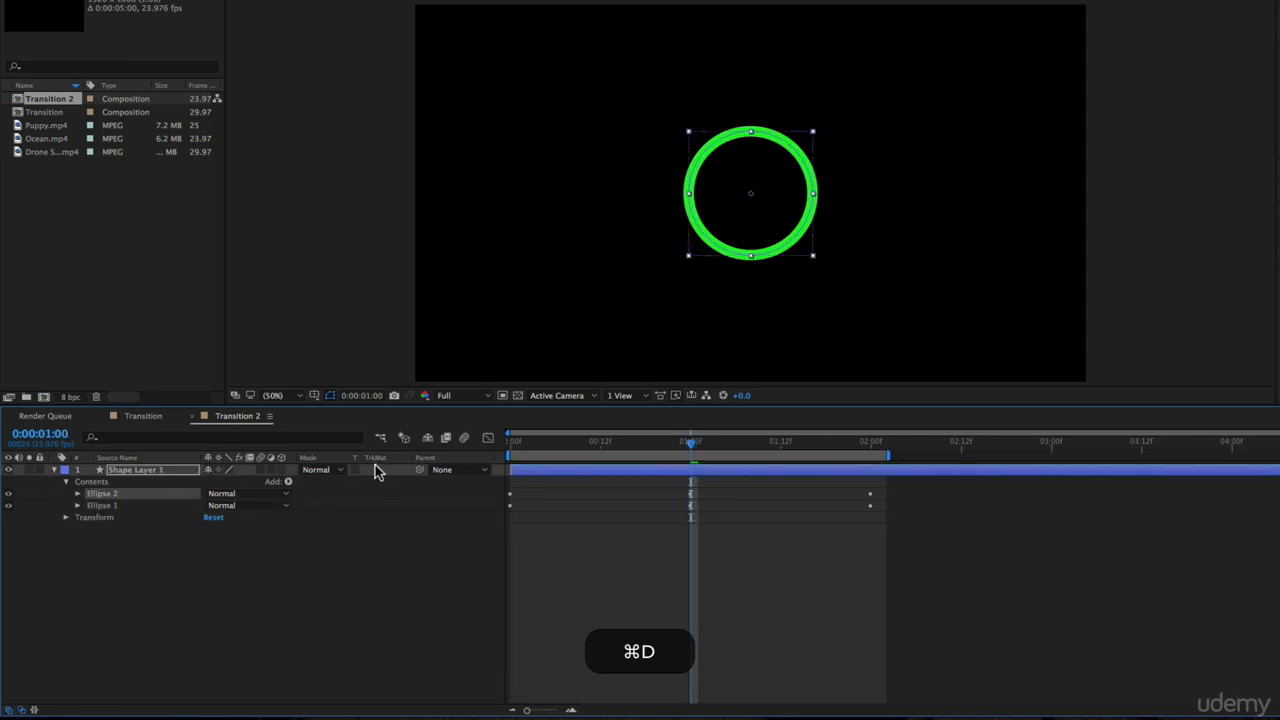
click(100, 494)
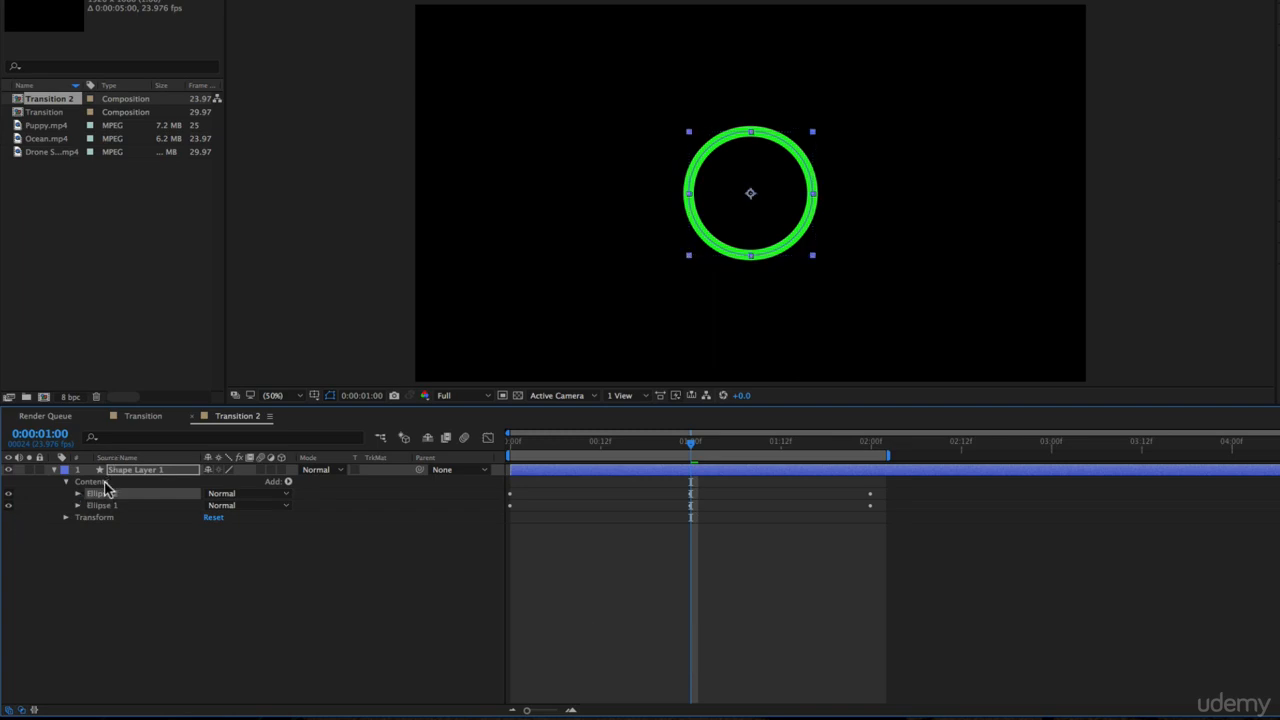
click(77, 494)
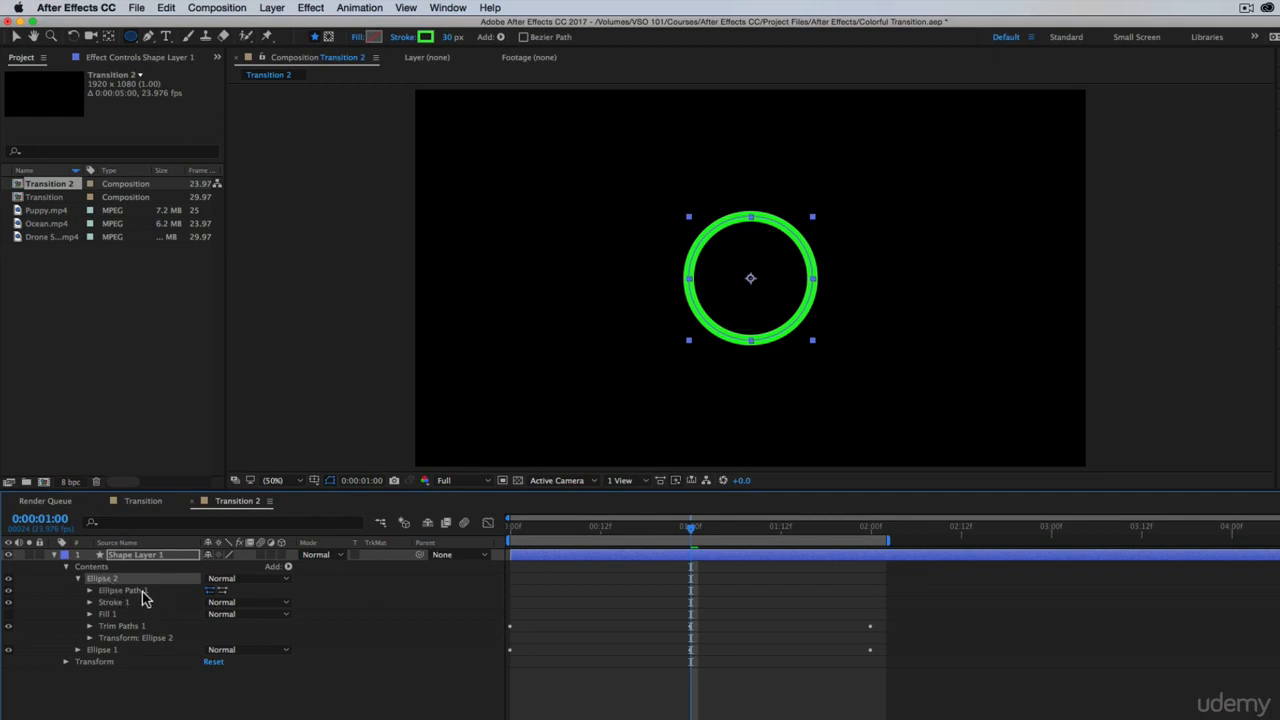
click(90, 638)
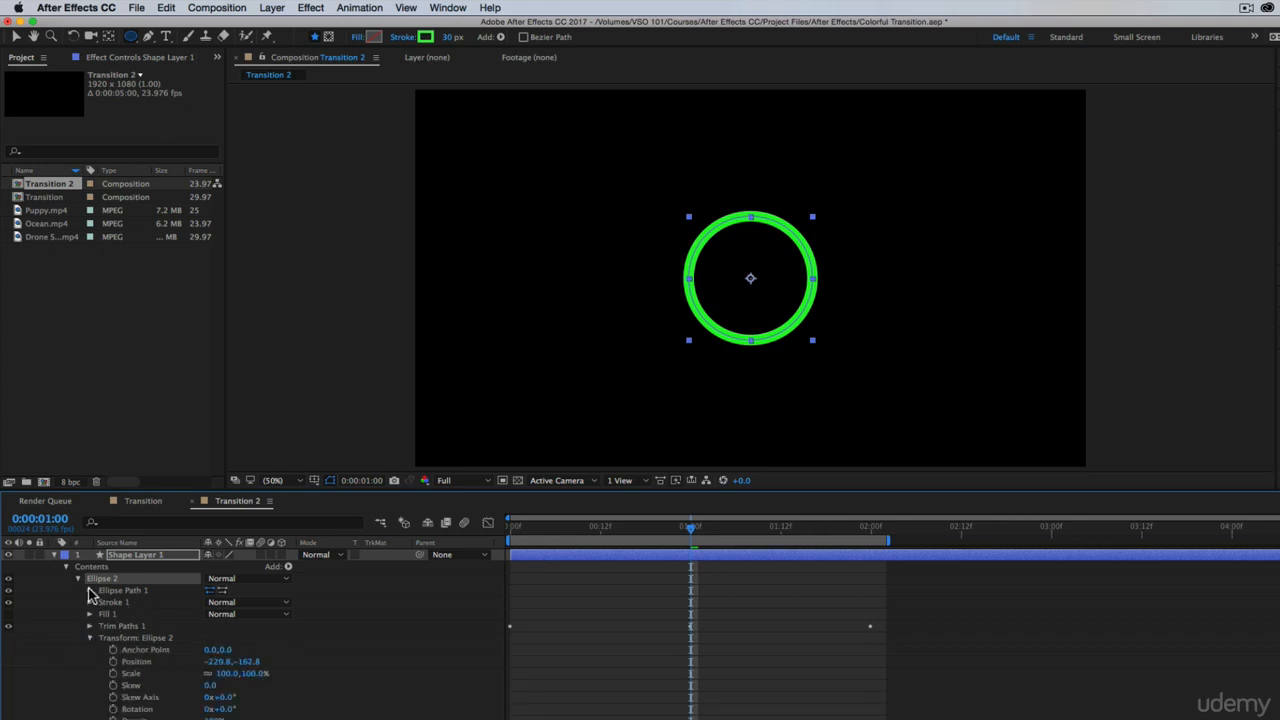
click(90, 591)
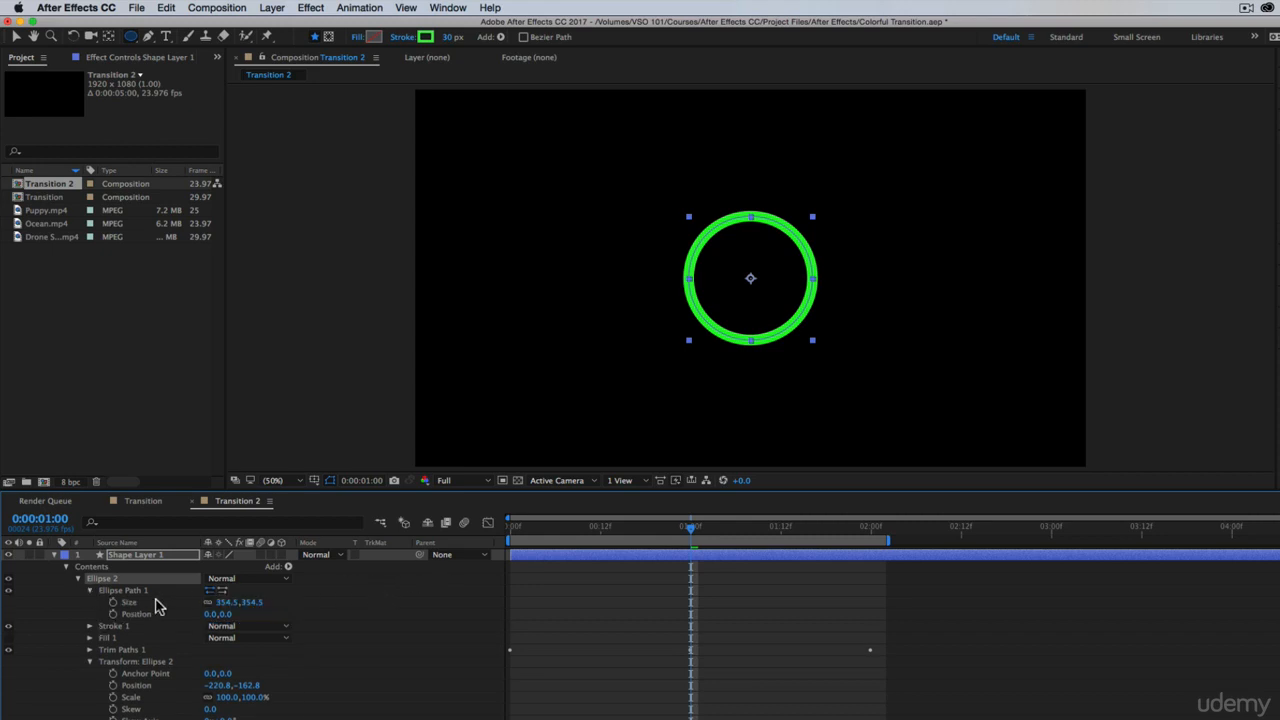
Change the Ellipse 2 stroke color to magenta F238F0, and compare it with the green ring by undoing and redoing the change
click(131, 37)
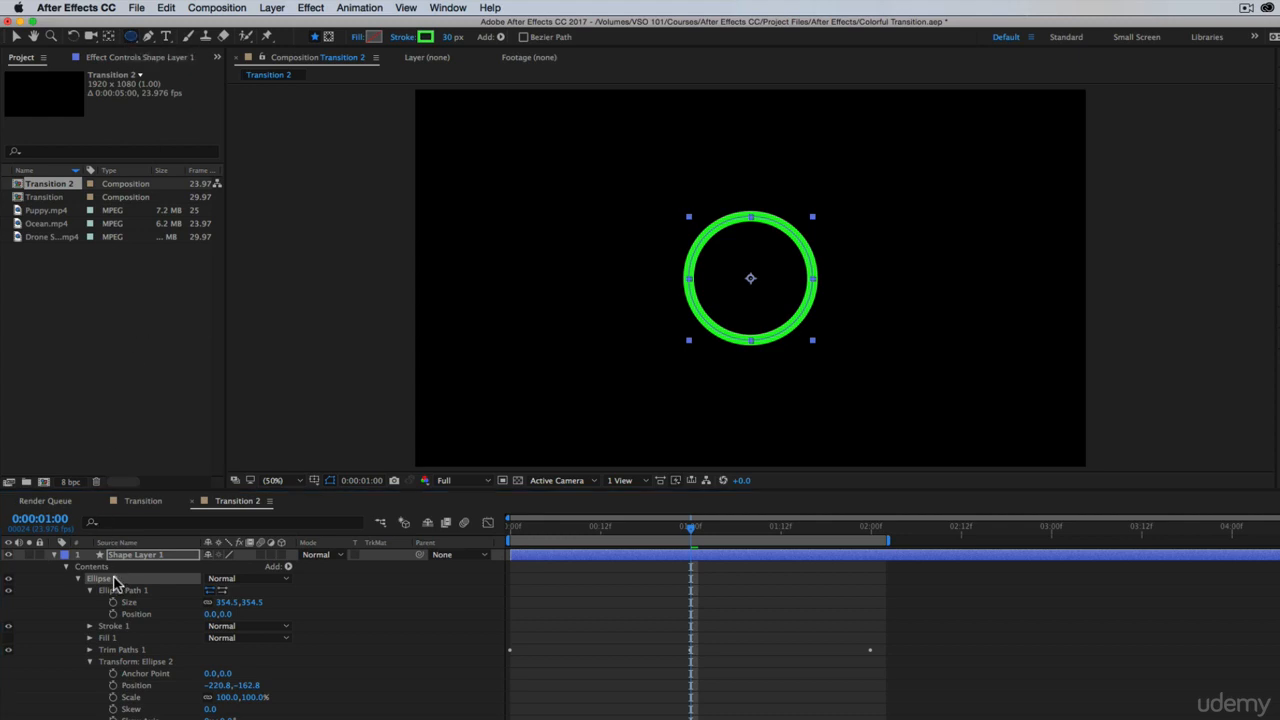
click(425, 39)
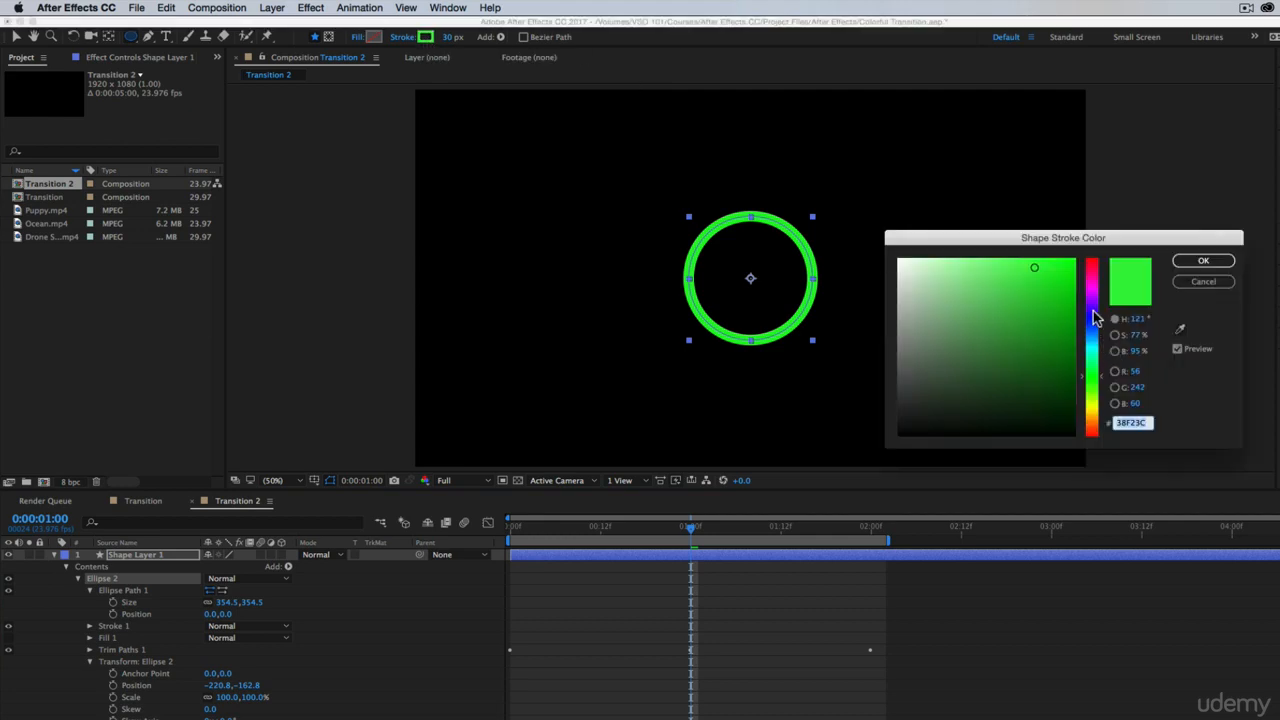
drag(1094, 316, 1096, 290)
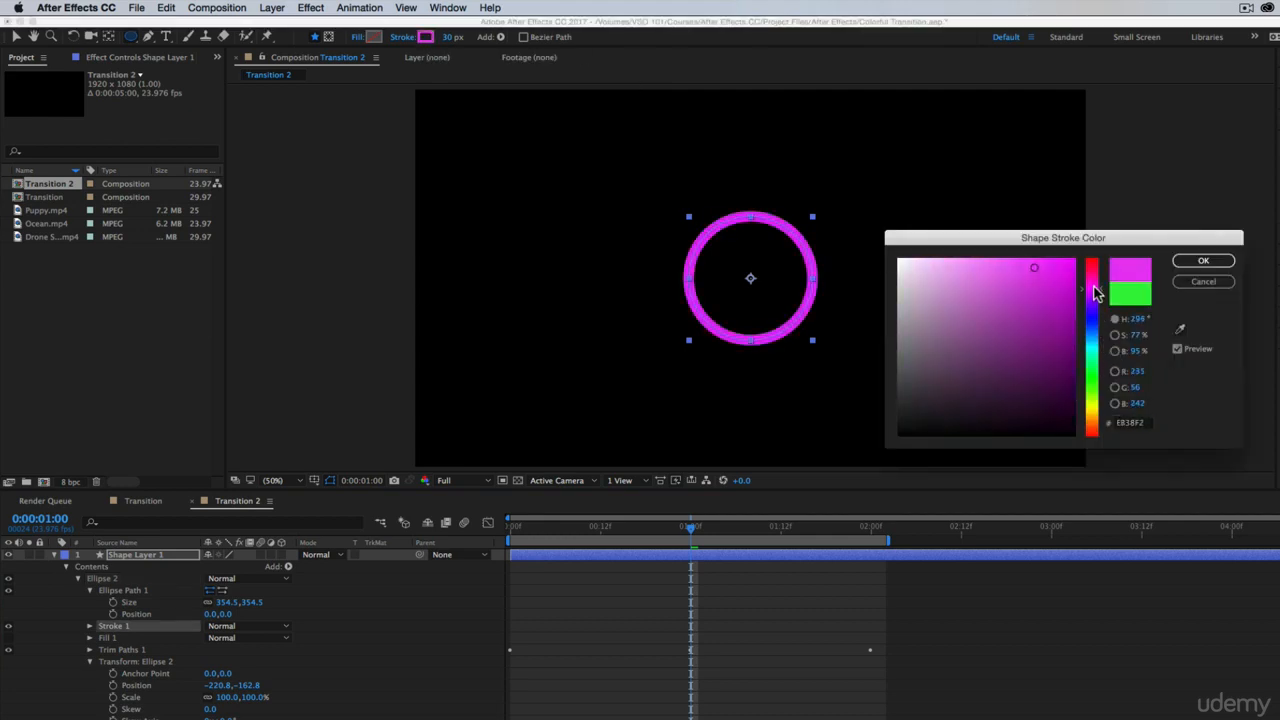
click(1203, 260)
key(super+z)
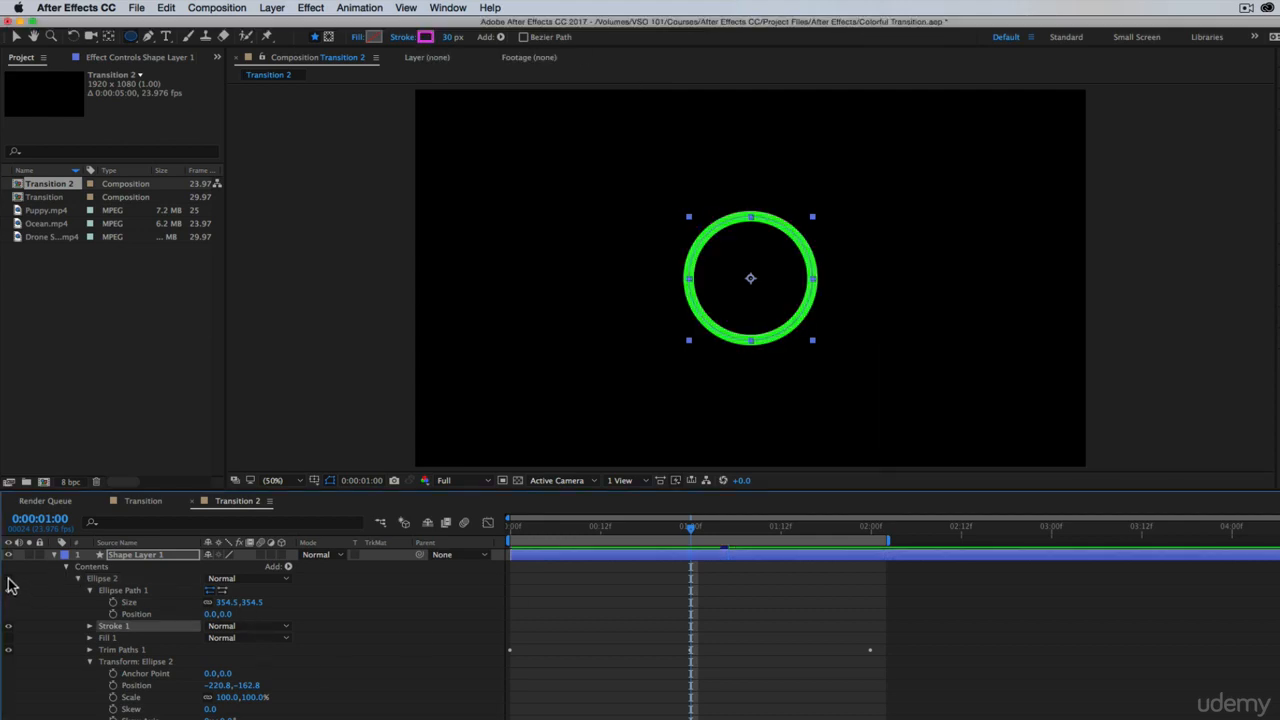
key(super+shift+z)
key(super+z)
key(super+shift+z)
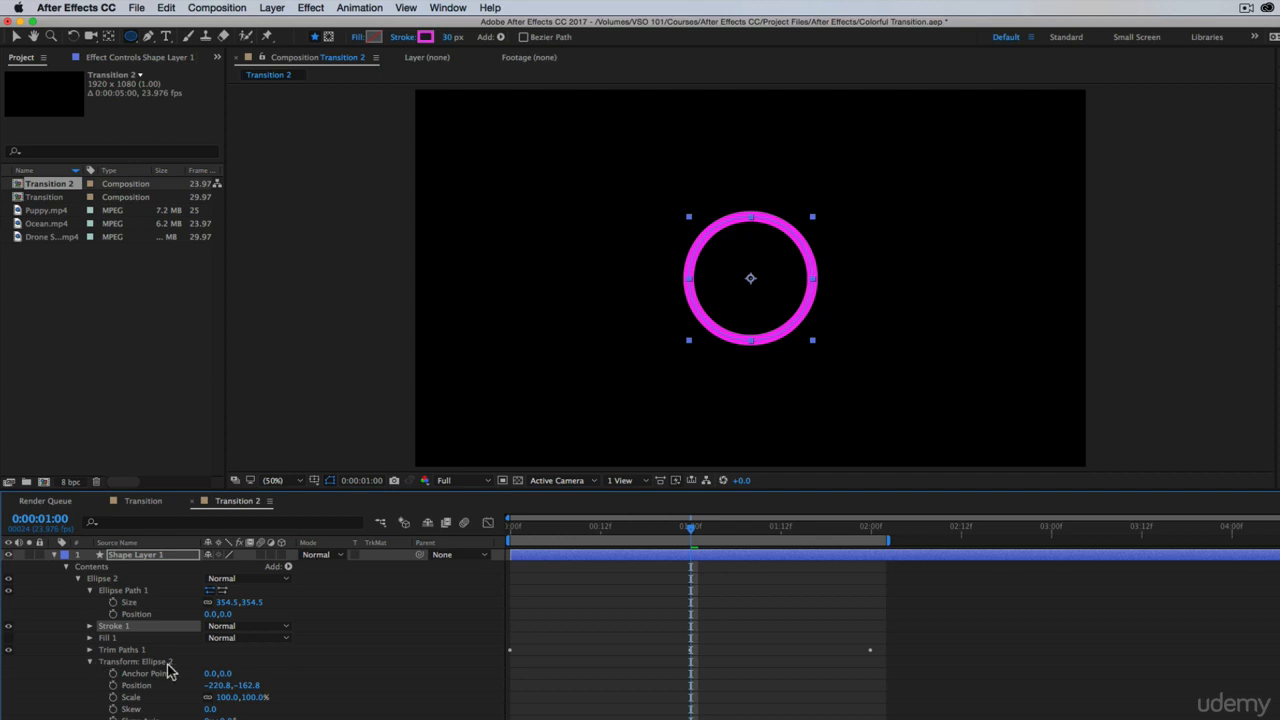
Try reducing the scale in Ellipse 2's transform, undo it, and collapse the transform properties
drag(258, 707, 224, 711)
key(cmd+z)
click(90, 662)
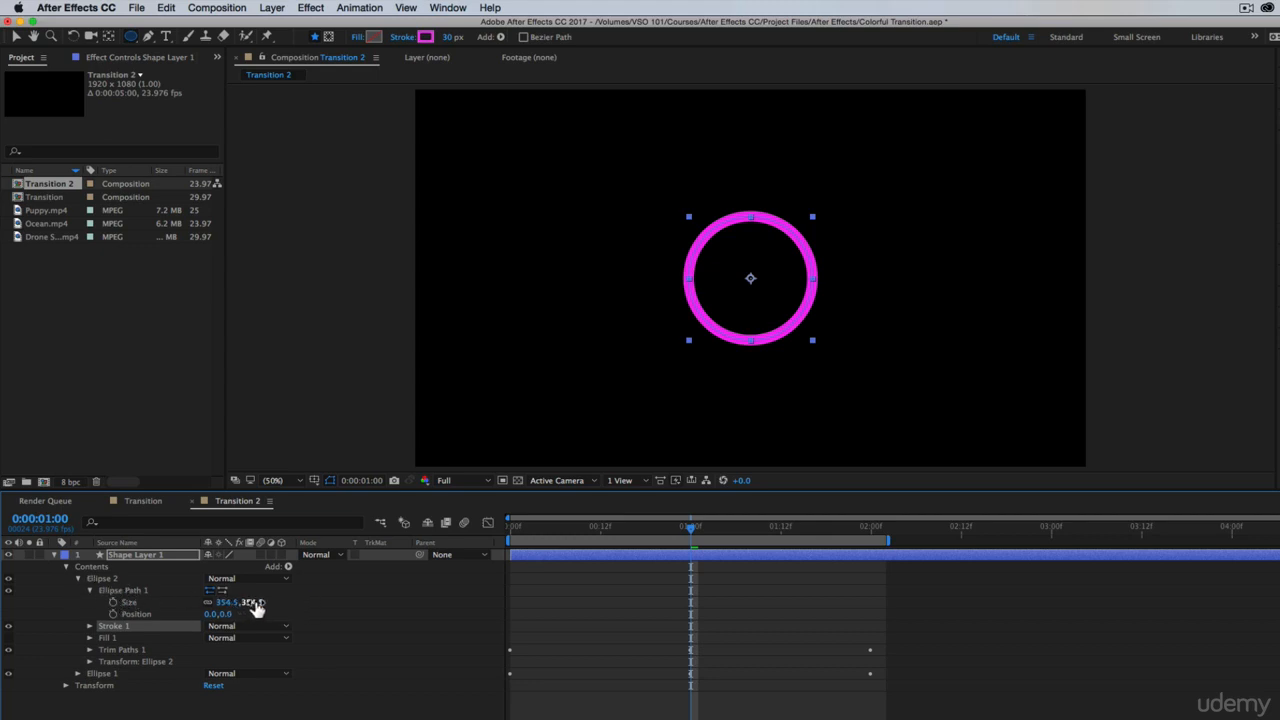
Reduce the Ellipse 2 path size to 296.5 so the magenta ring fits against the green ring's inner edge, checking at 200% magnification
drag(255, 607, 222, 616)
click(300, 483)
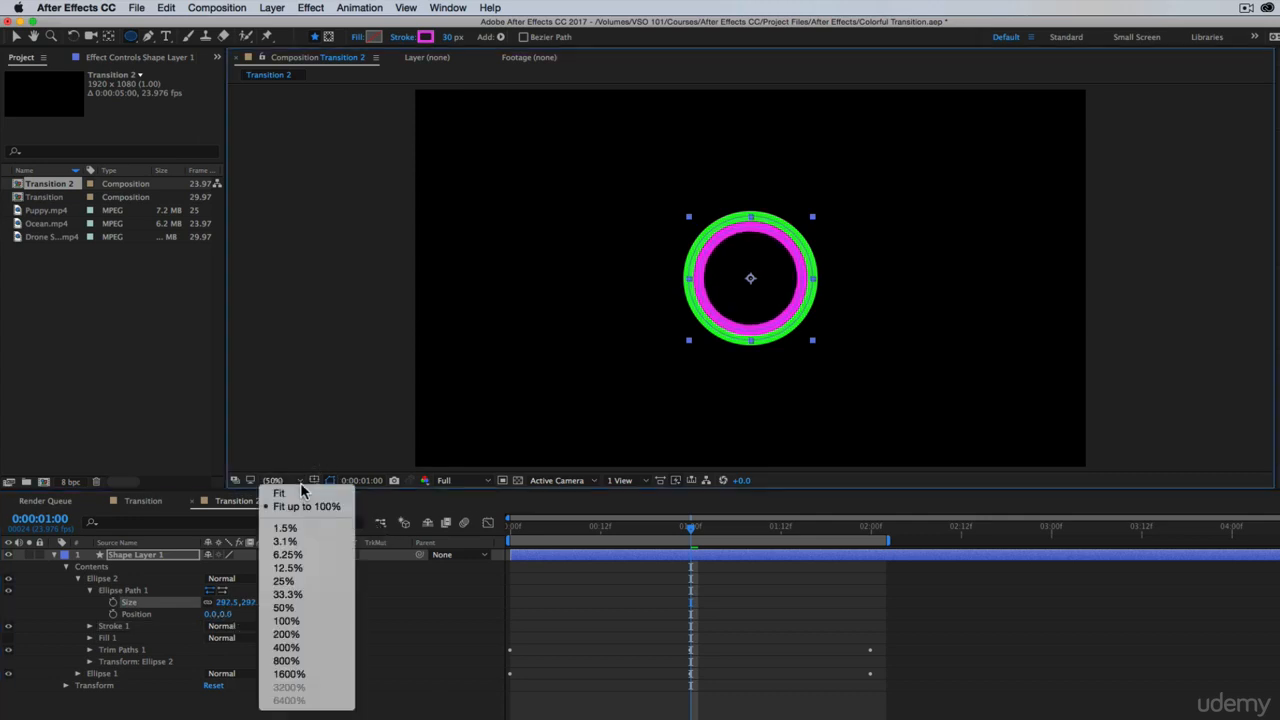
click(308, 635)
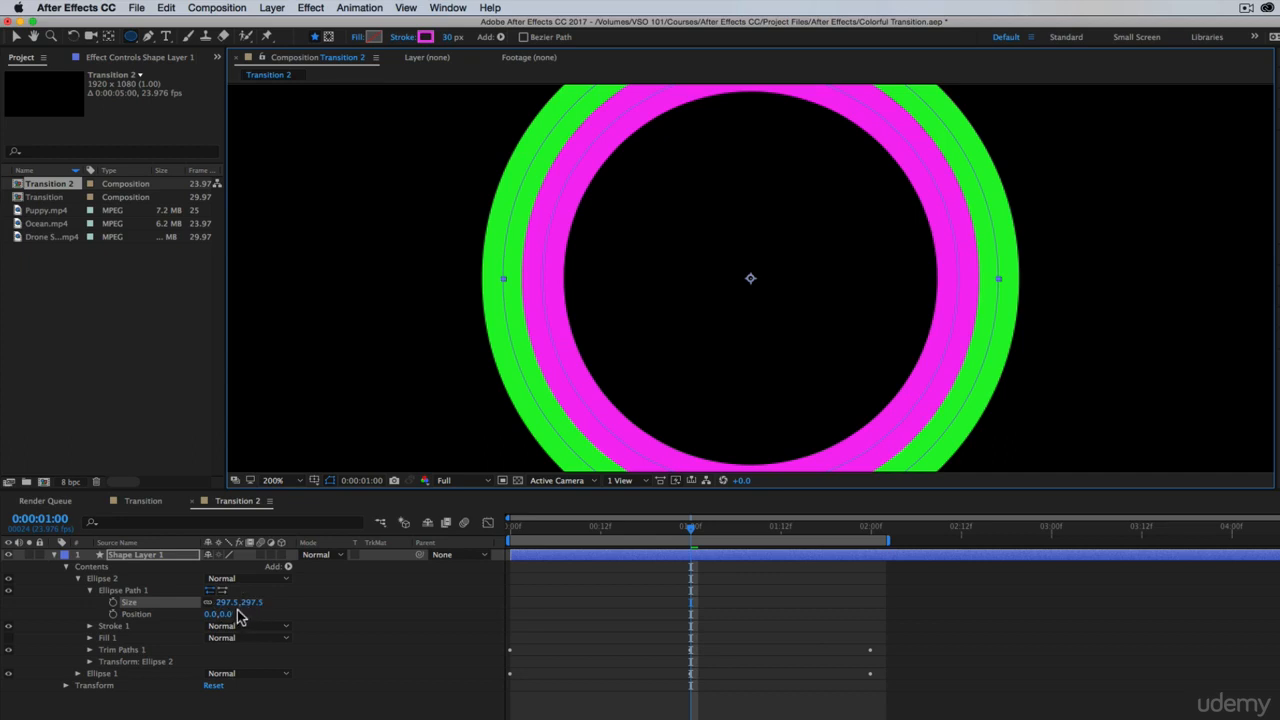
mouse_move(240, 603)
mouse_down()
mouse_move(262, 603)
mouse_move(250, 603)
mouse_up()
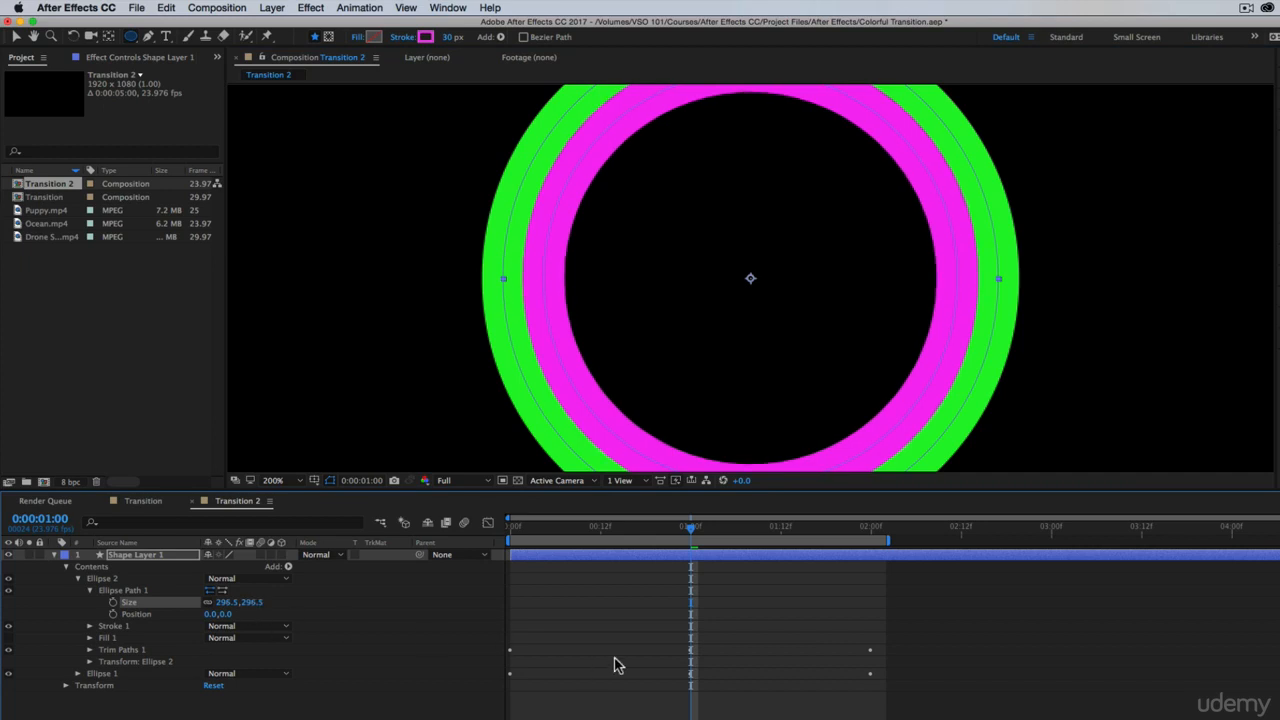
Preview both rings drawing on from the start of the composition at 100% magnification
click(534, 529)
drag(536, 529, 510, 529)
click(275, 480)
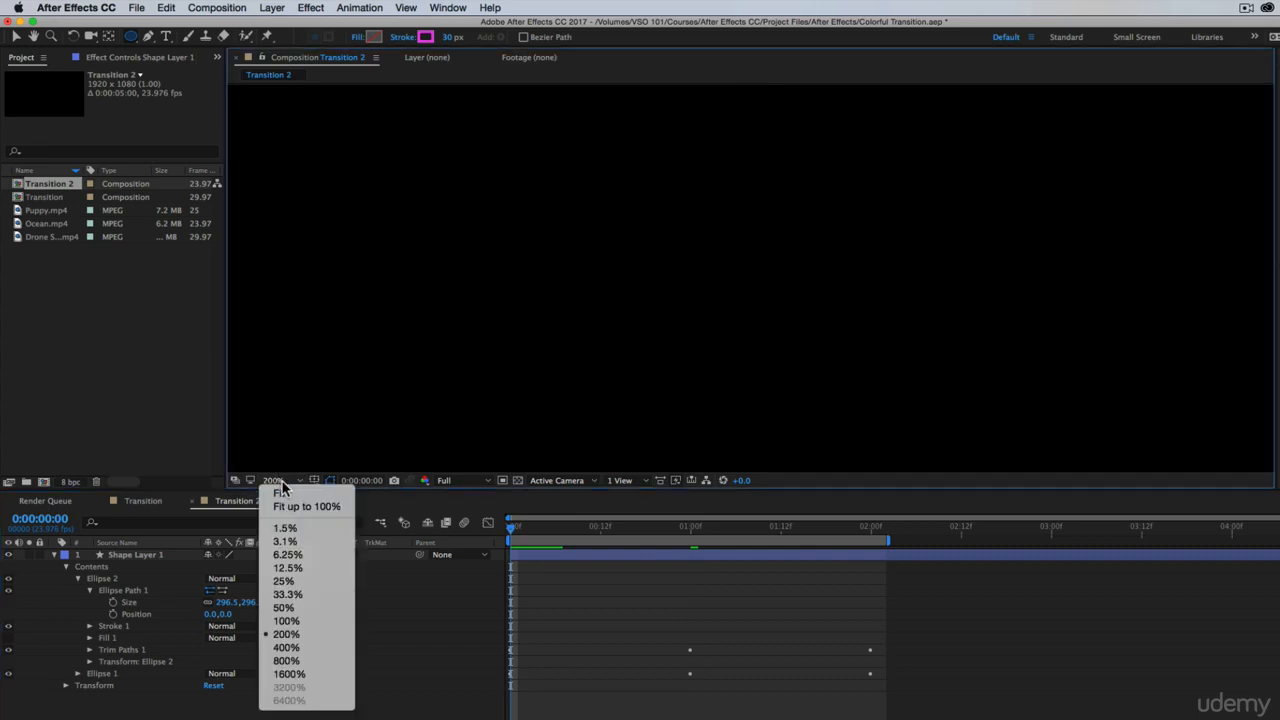
click(288, 620)
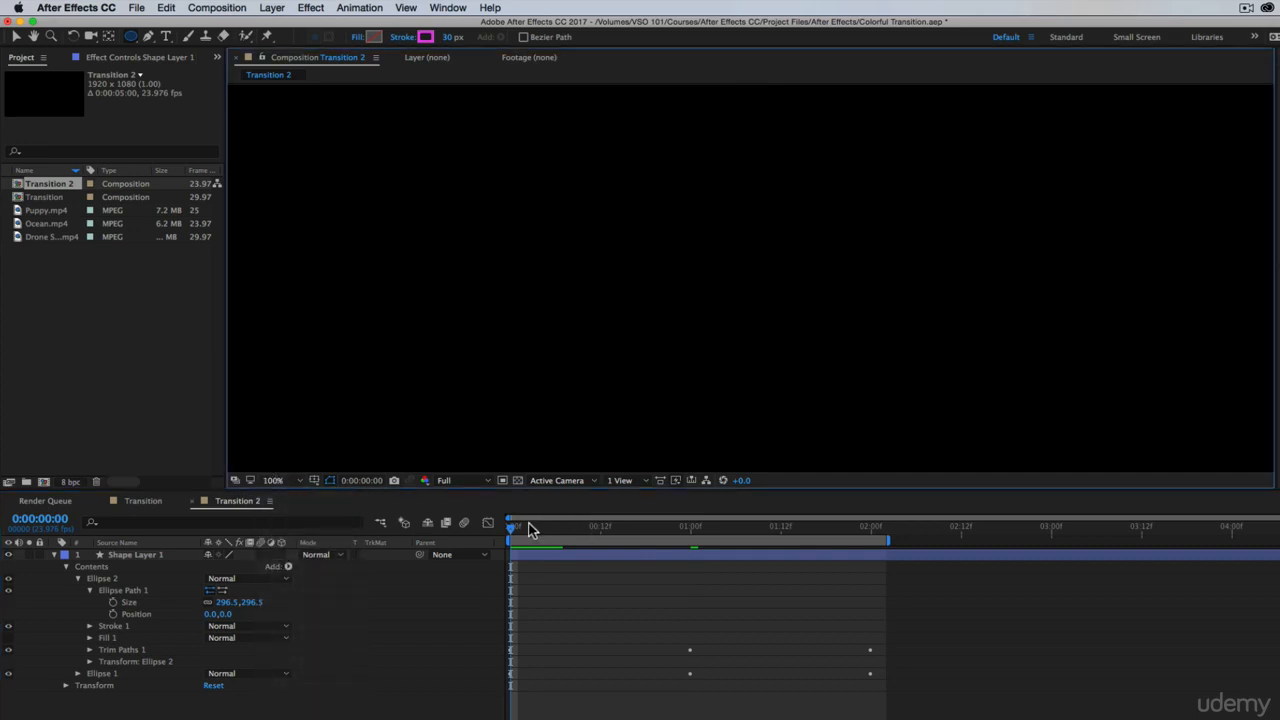
click(552, 526)
drag(552, 526, 497, 543)
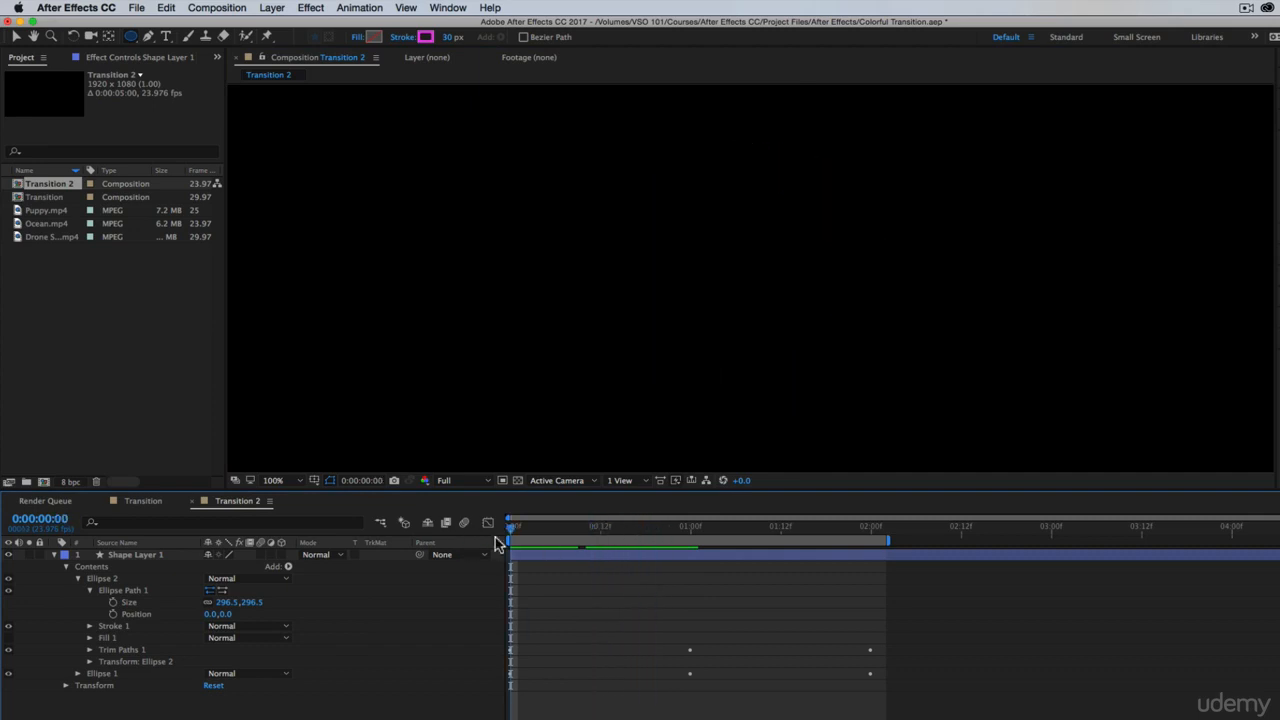
At 1 second, duplicate the magenta Ellipse 2 group and change the copy's stroke color to blue
click(695, 527)
click(101, 578)
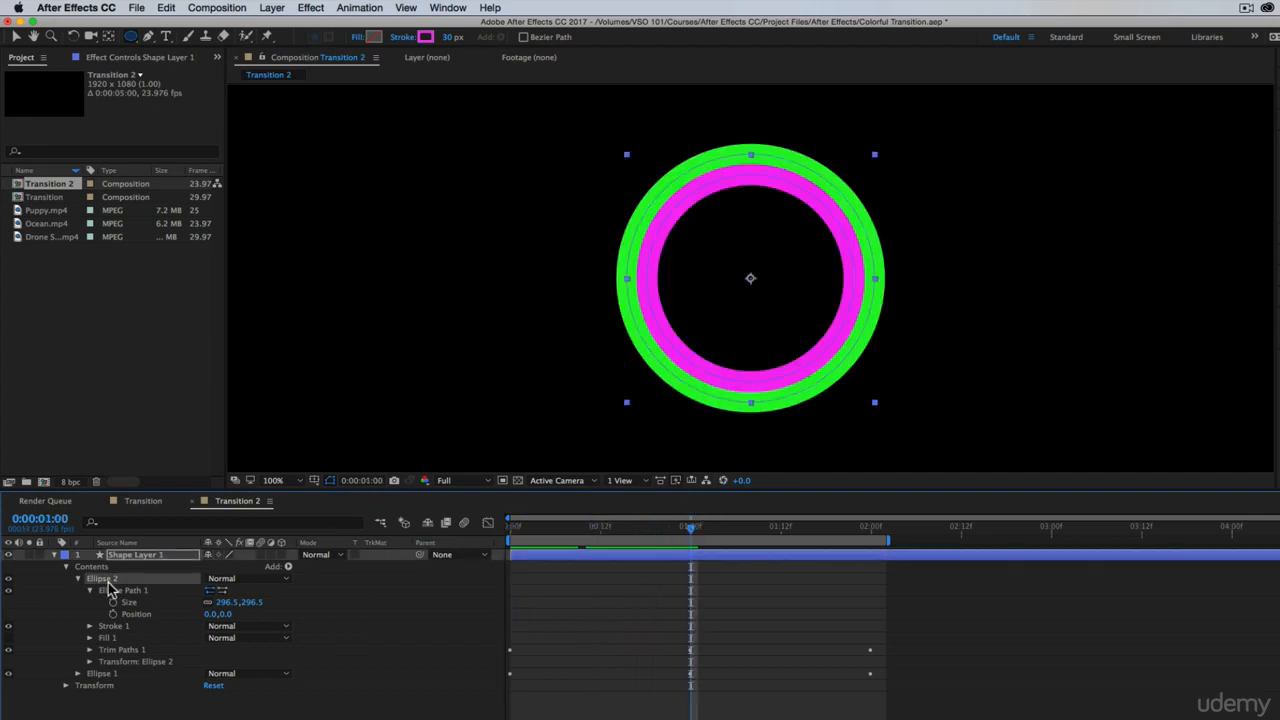
key(super+d)
click(78, 590)
click(78, 578)
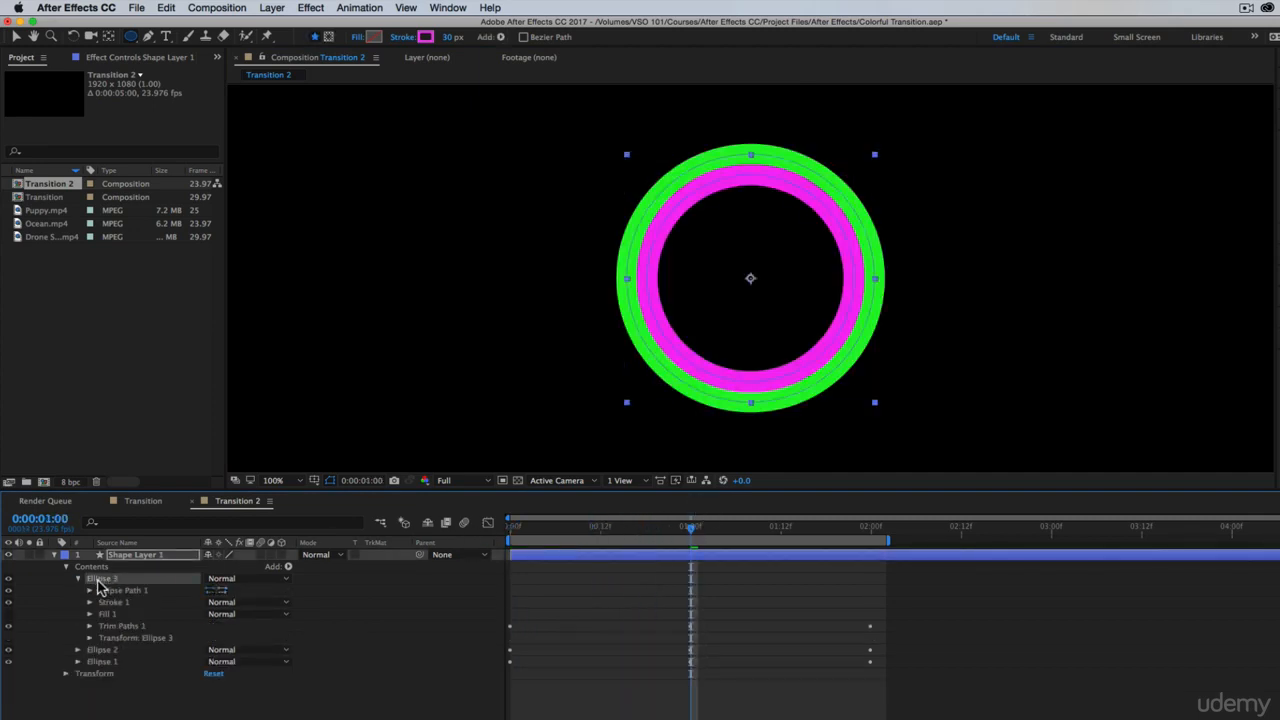
click(426, 38)
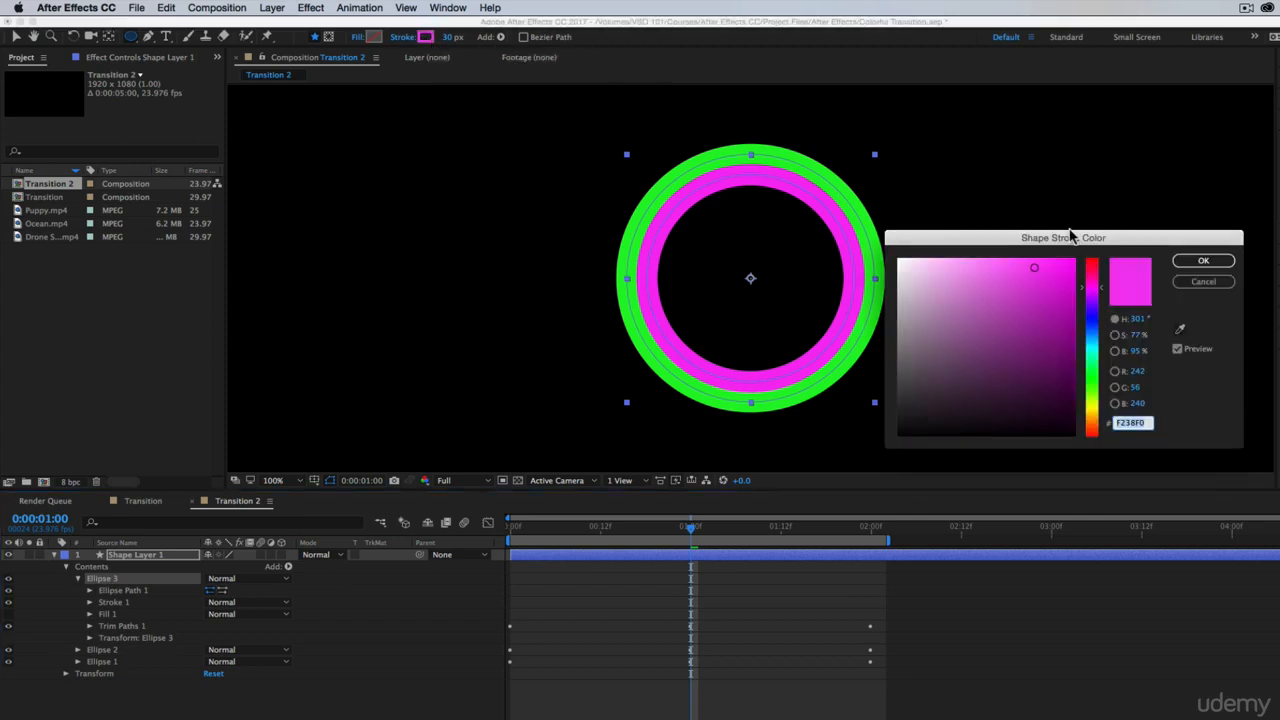
mouse_move(1097, 410)
mouse_down()
mouse_move(1094, 434)
mouse_move(1110, 290)
mouse_move(1113, 318)
mouse_up()
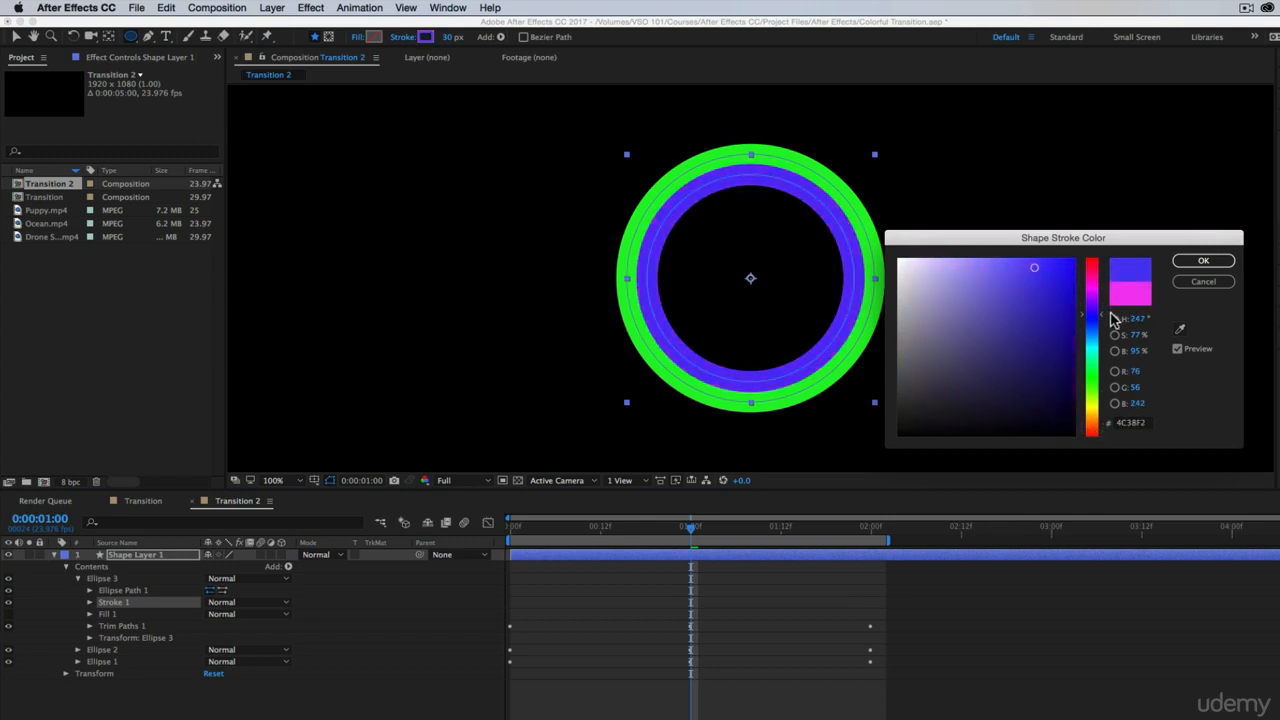
click(1190, 262)
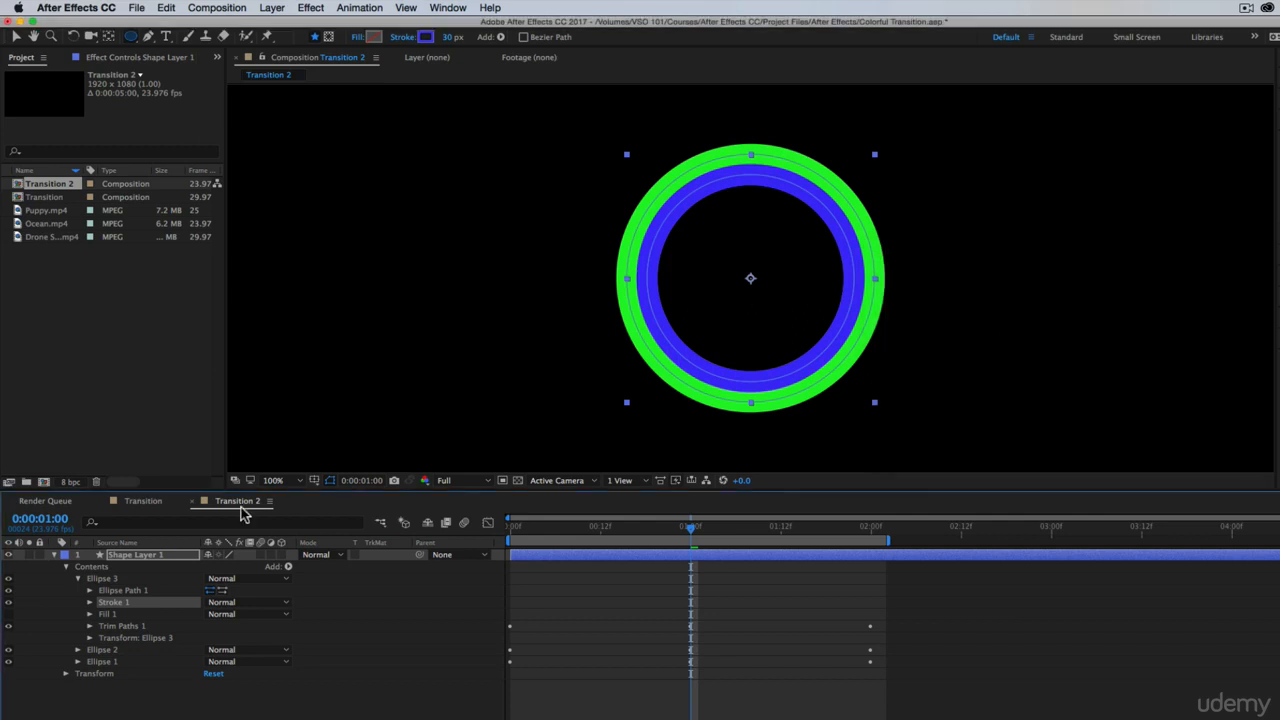
Reduce the Ellipse 3 path size to 237.5 so the blue ring fits inside the magenta one, and collapse the group
click(90, 591)
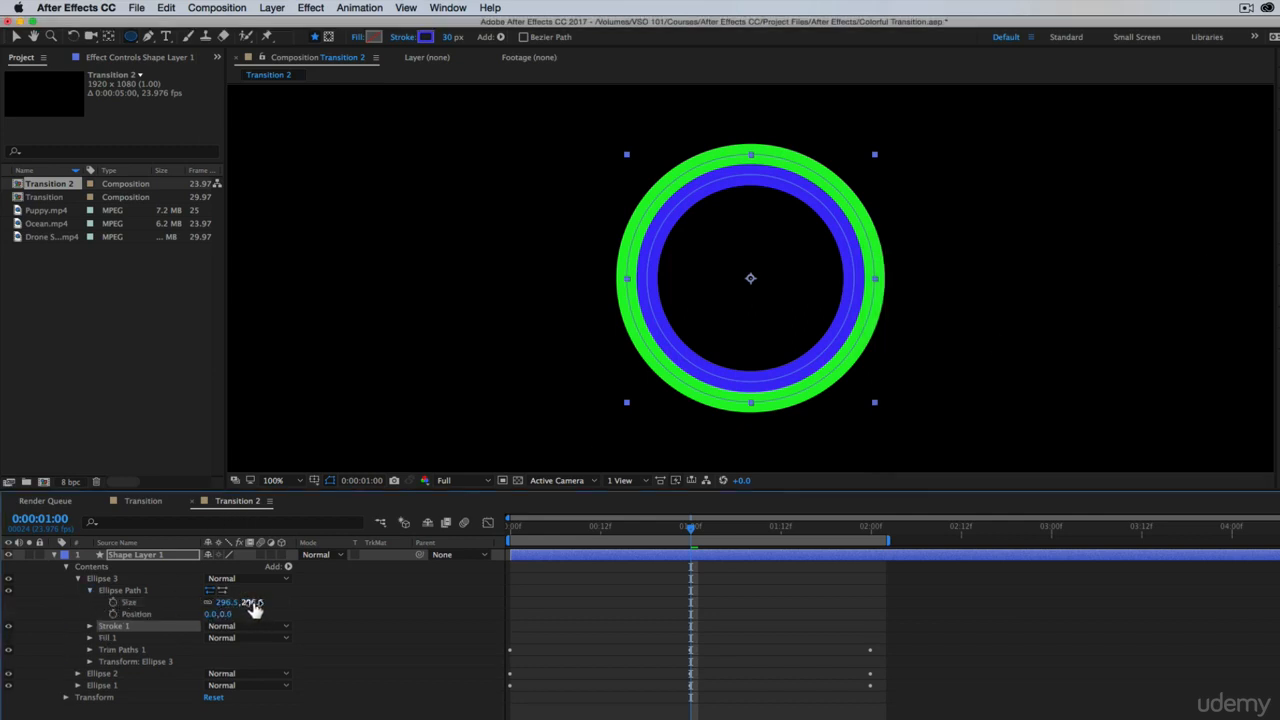
drag(251, 606, 218, 606)
click(891, 689)
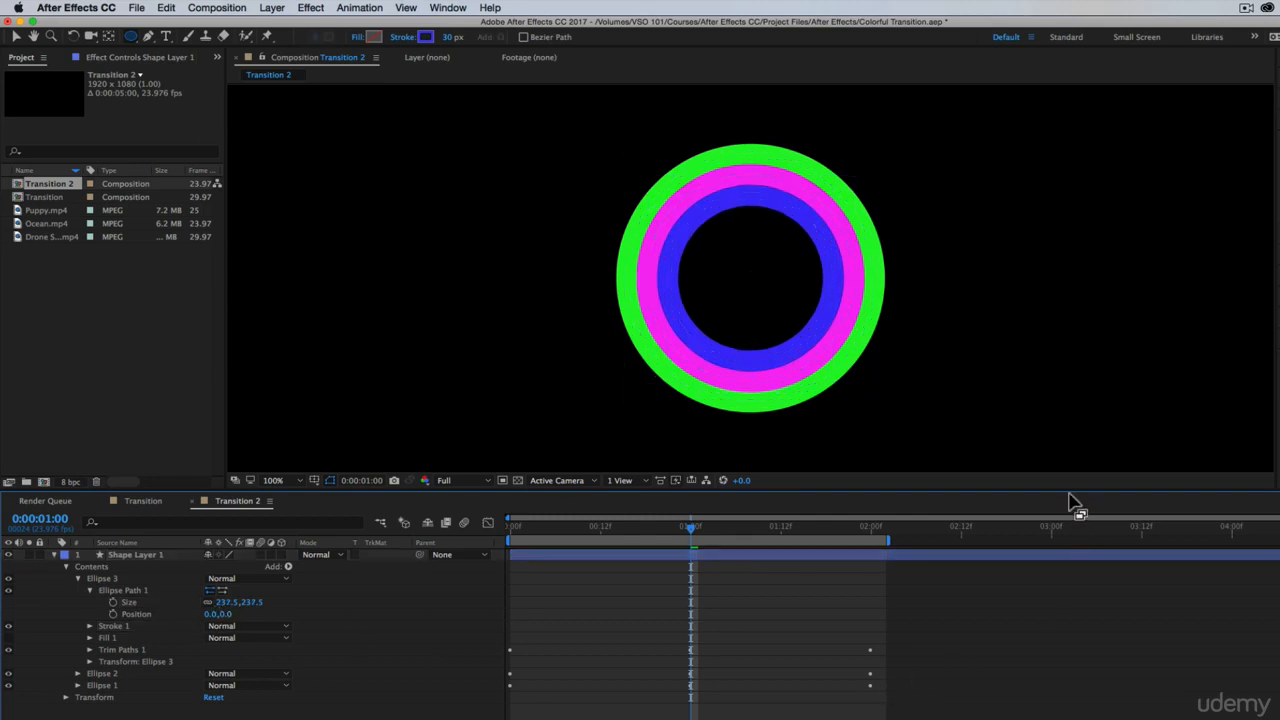
click(40, 686)
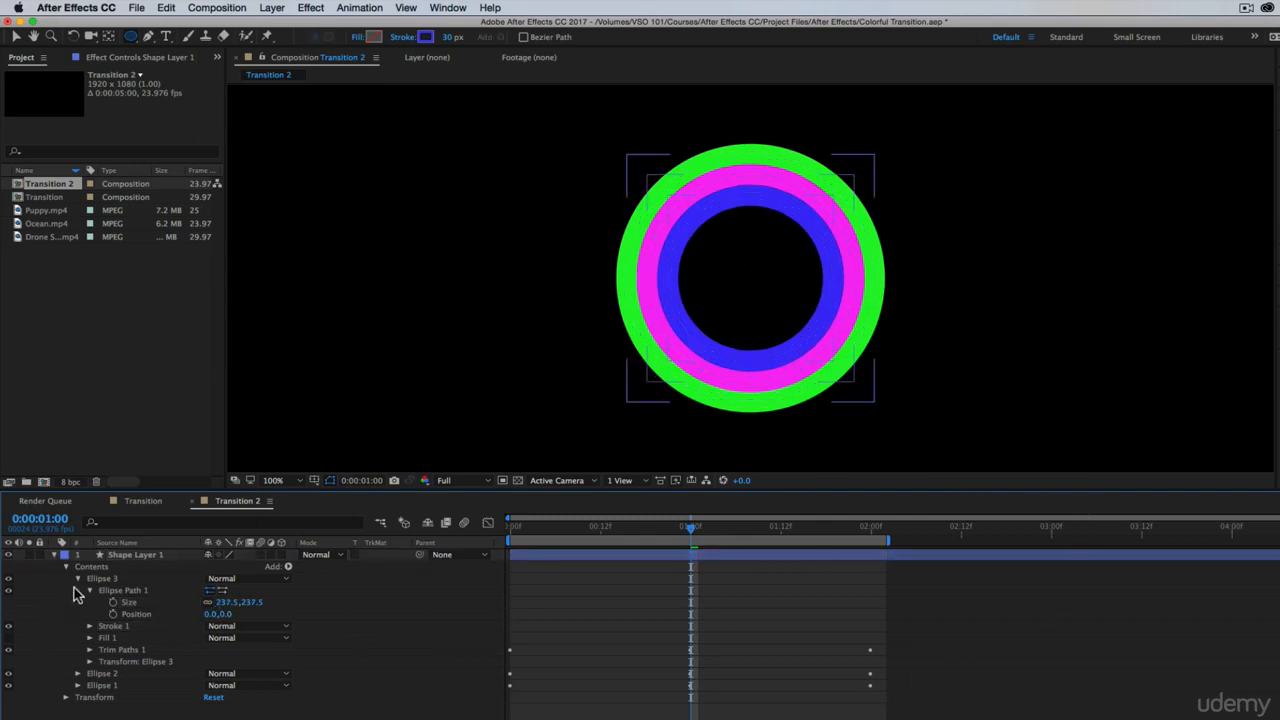
click(77, 578)
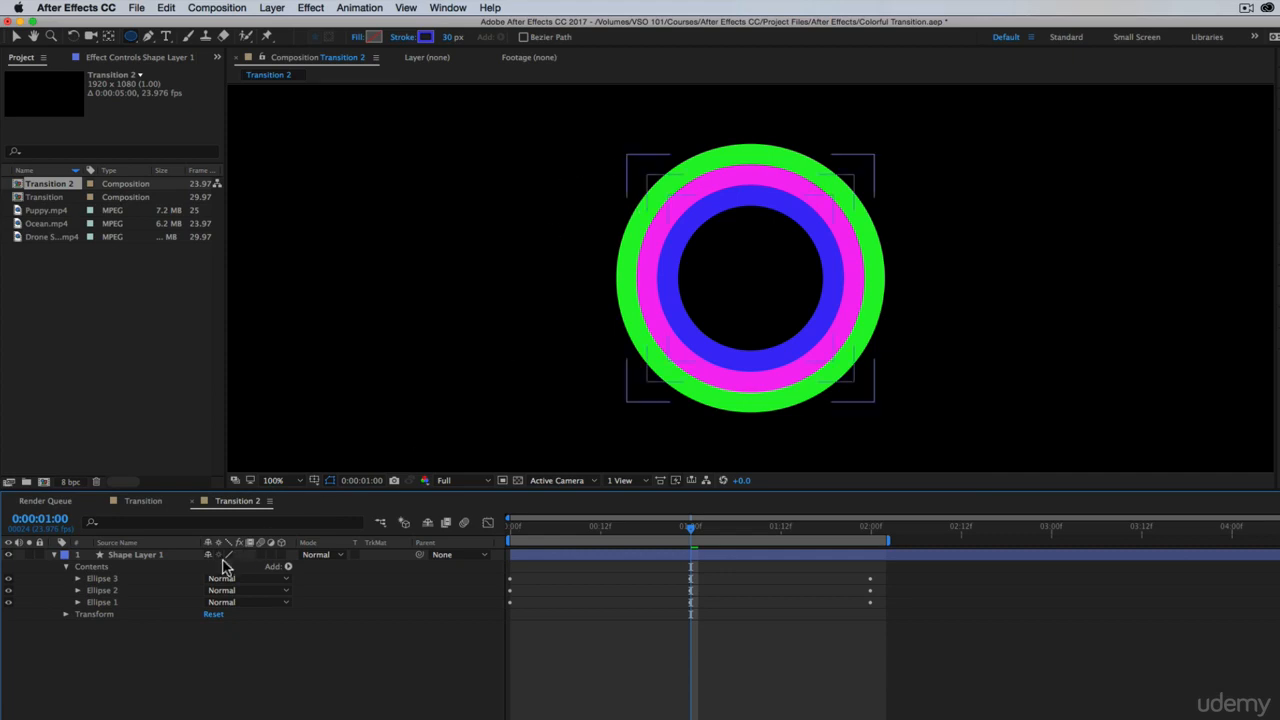
Check the ring pattern in the Transition composition, and move all three ellipses of Transition 2 into a new empty group
click(146, 502)
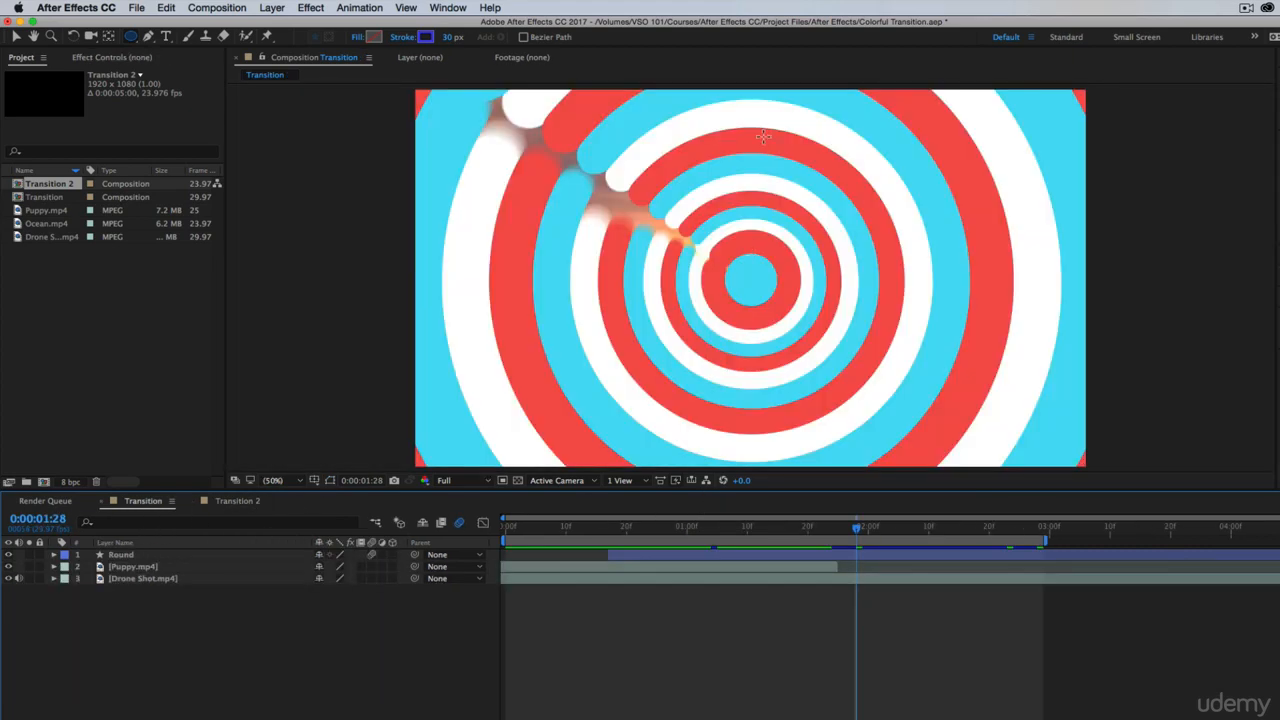
click(236, 501)
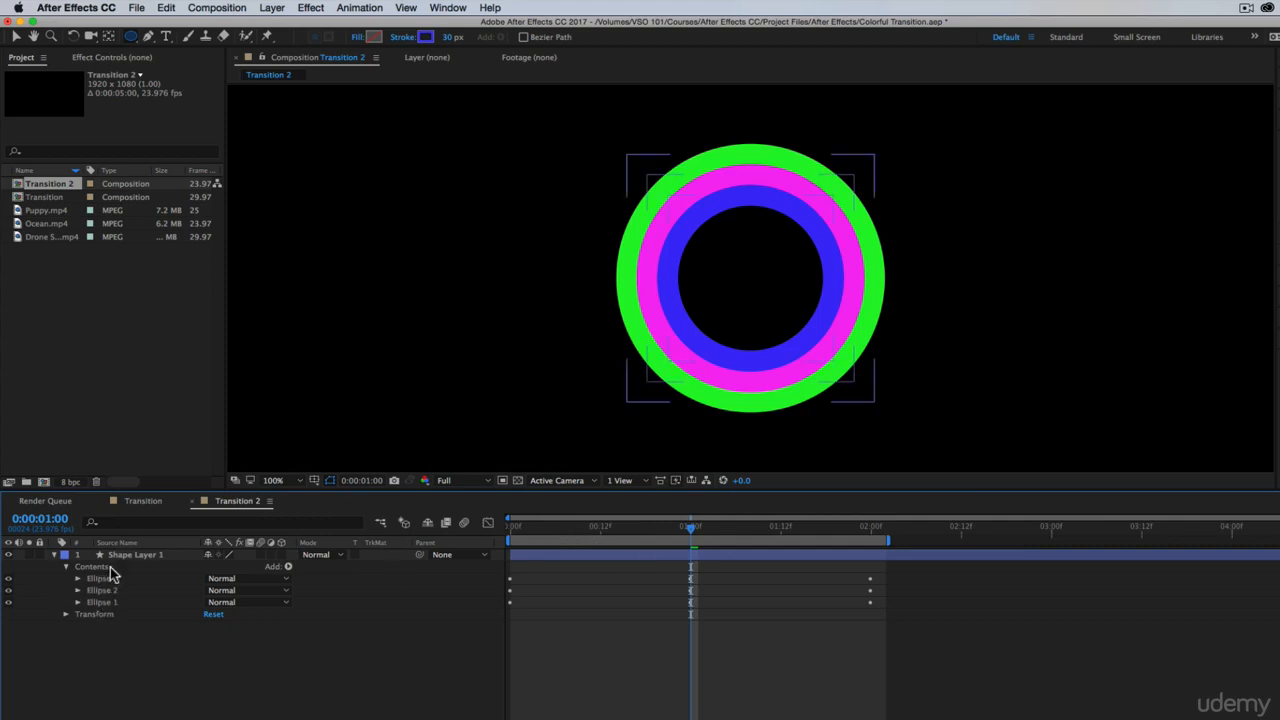
click(288, 568)
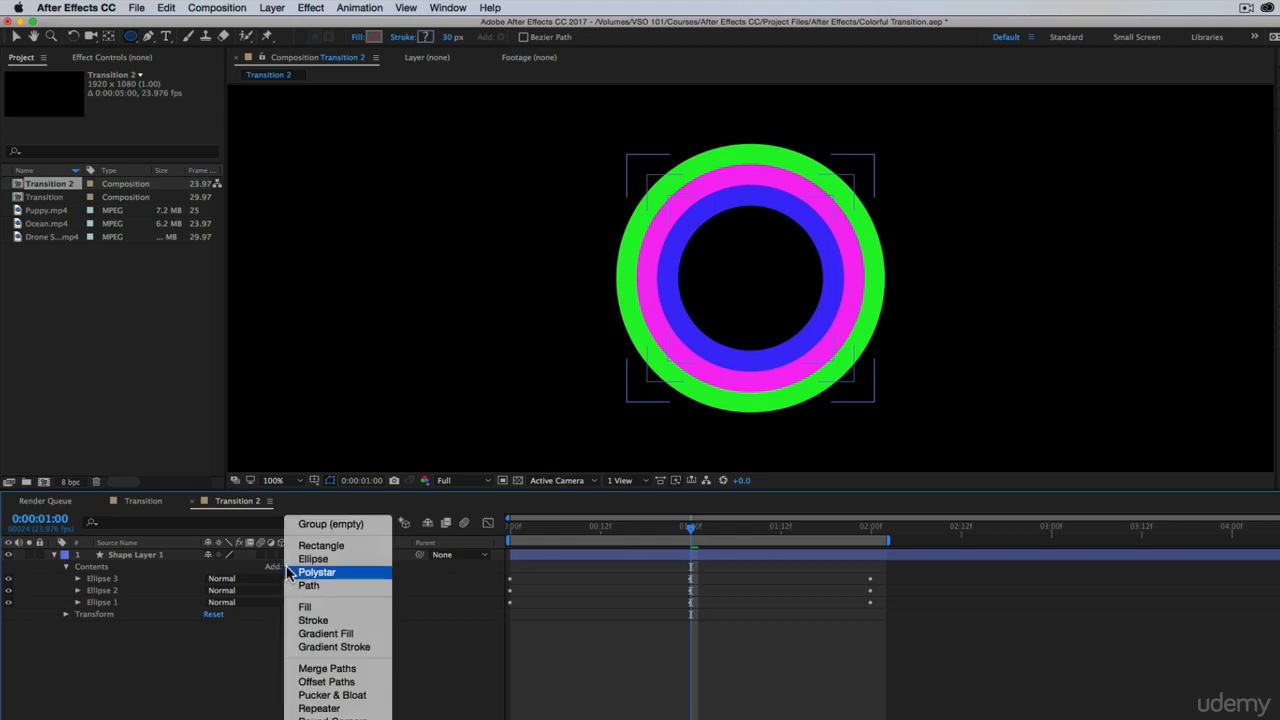
click(330, 524)
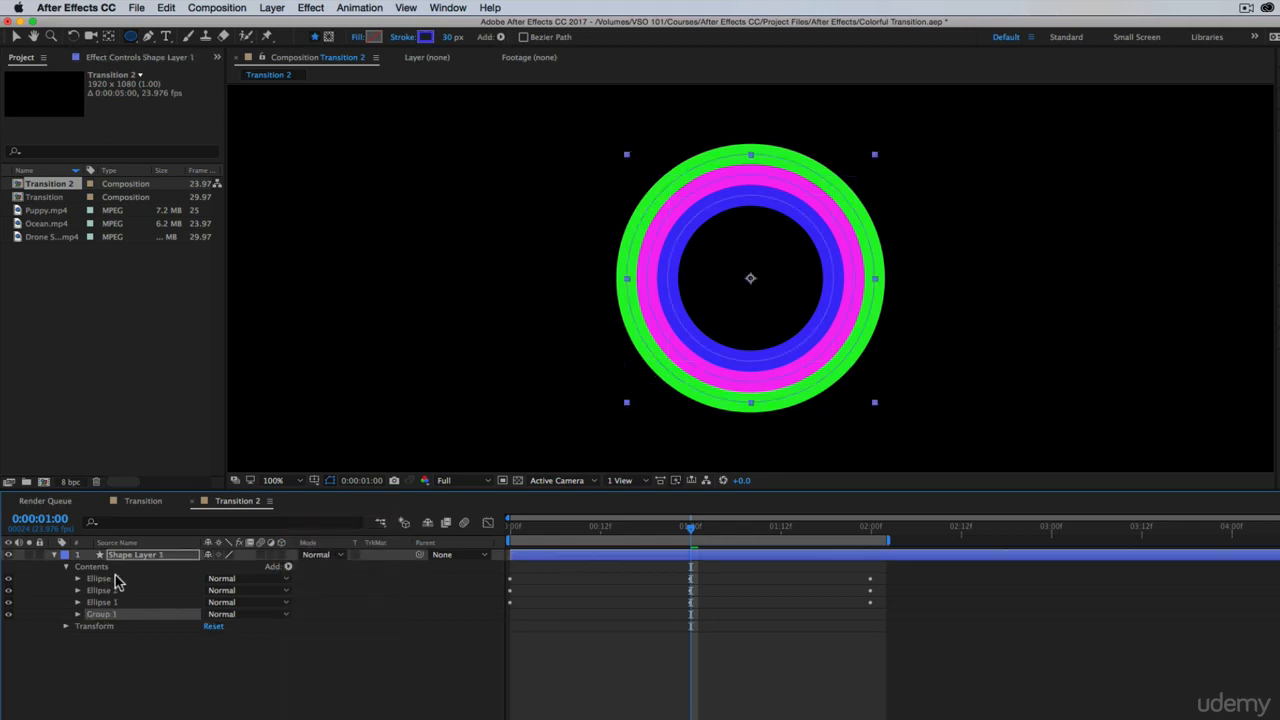
click(111, 602)
shift+click(110, 580)
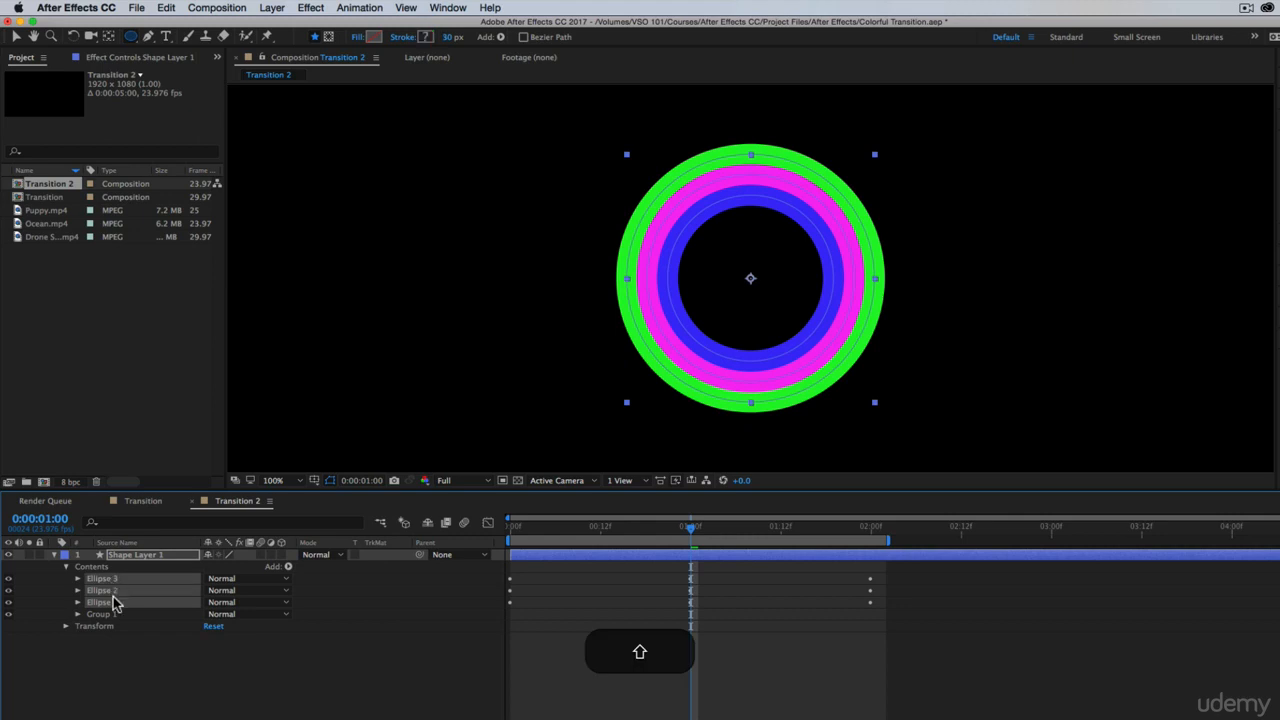
mouse_move(103, 605)
mouse_down()
mouse_move(126, 608)
mouse_move(114, 628)
mouse_move(104, 614)
mouse_up()
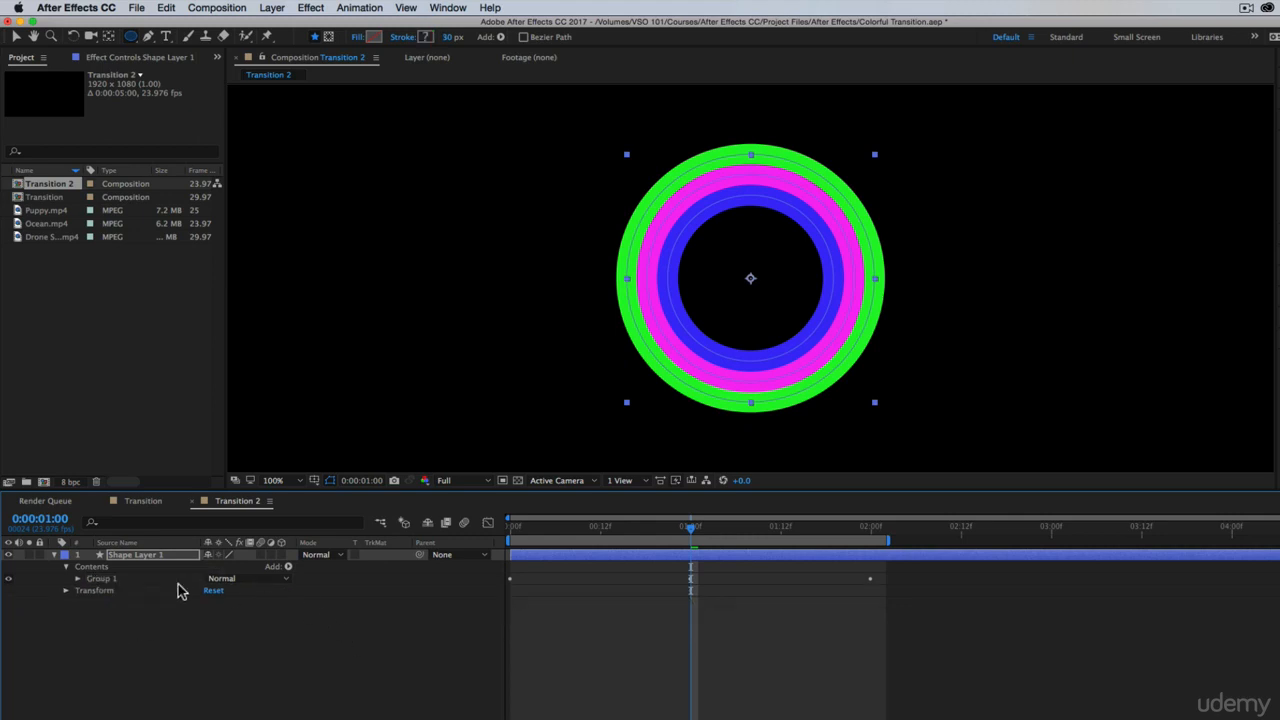
click(79, 579)
click(79, 579)
Duplicate the Group 1 ring set and expand the contents of the copy
click(97, 580)
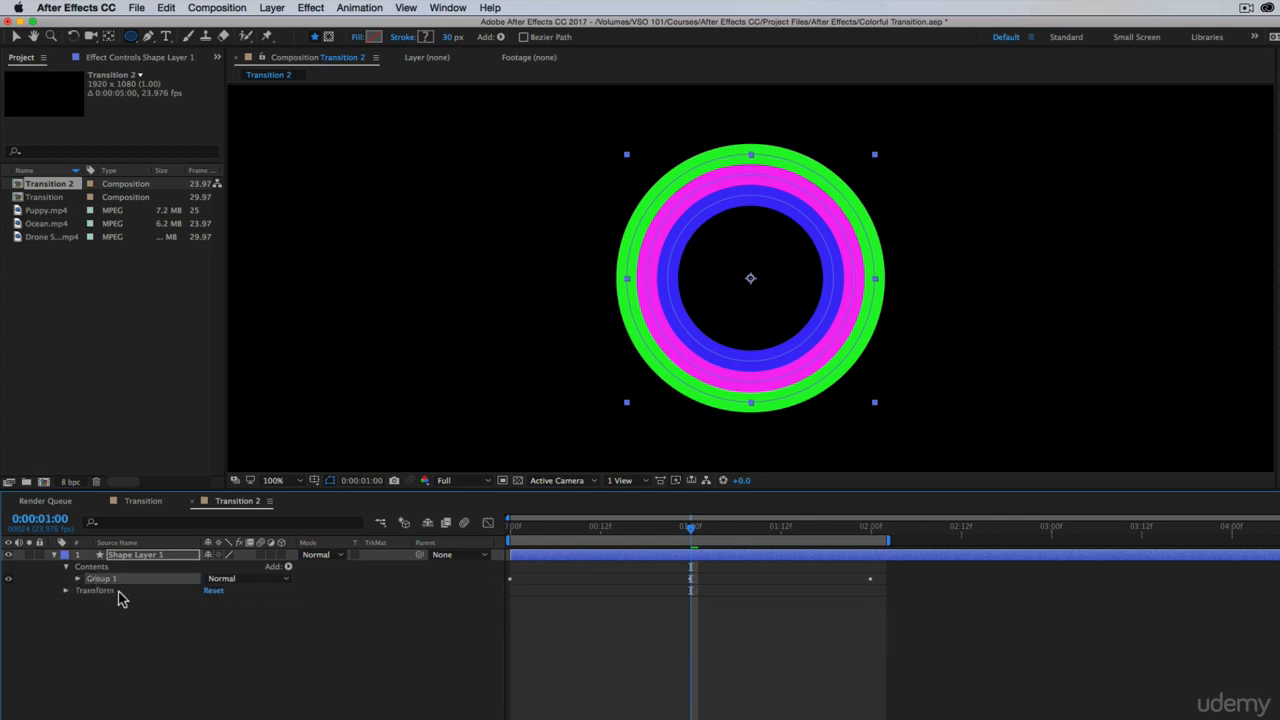
key(super)
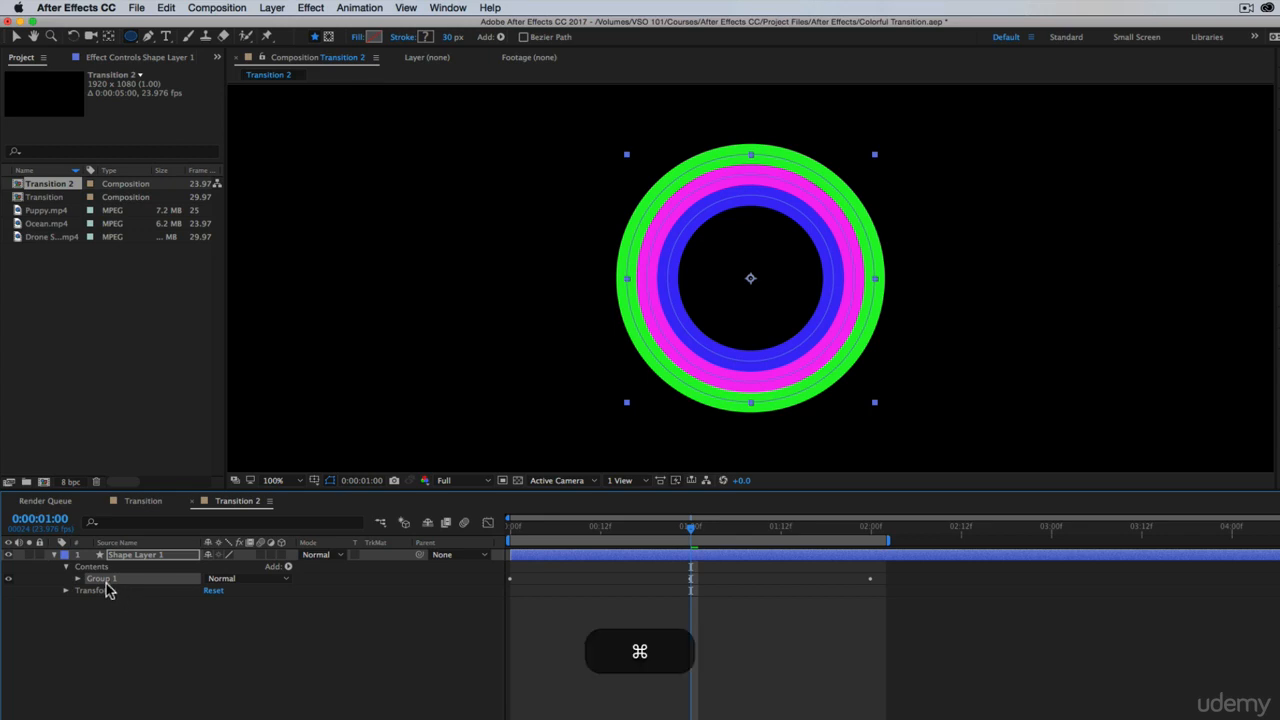
key(super+d)
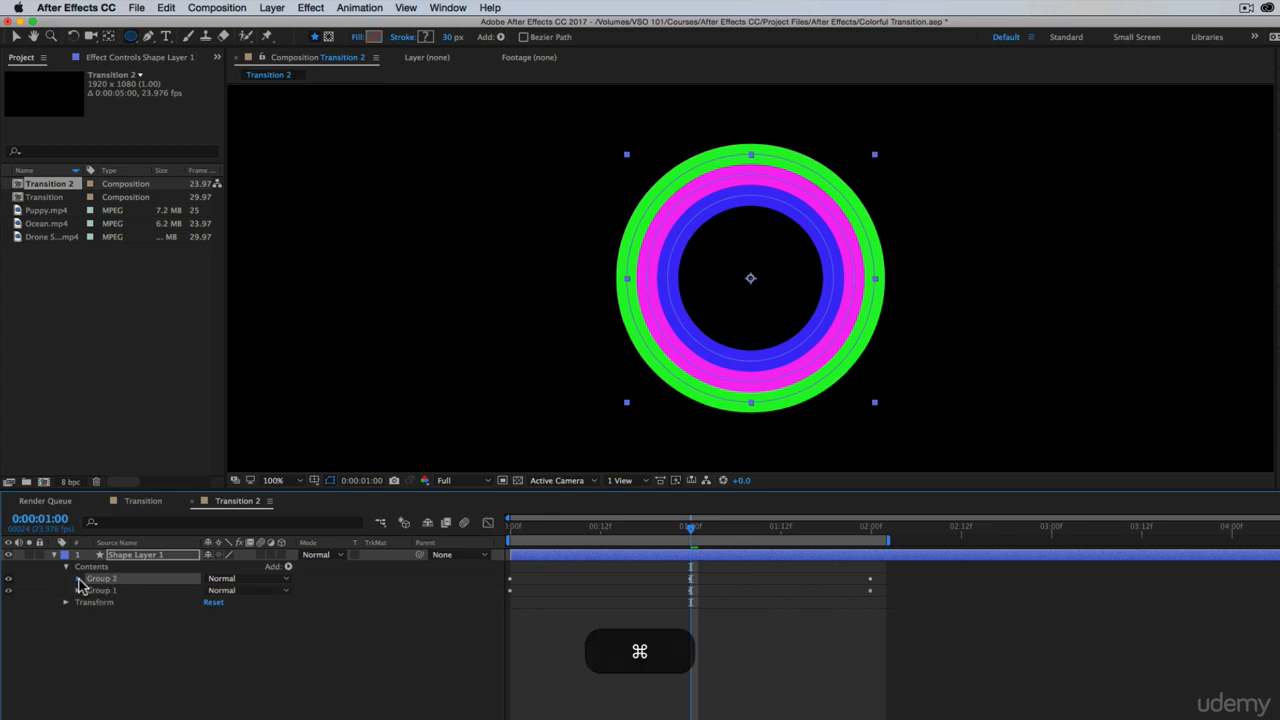
click(78, 578)
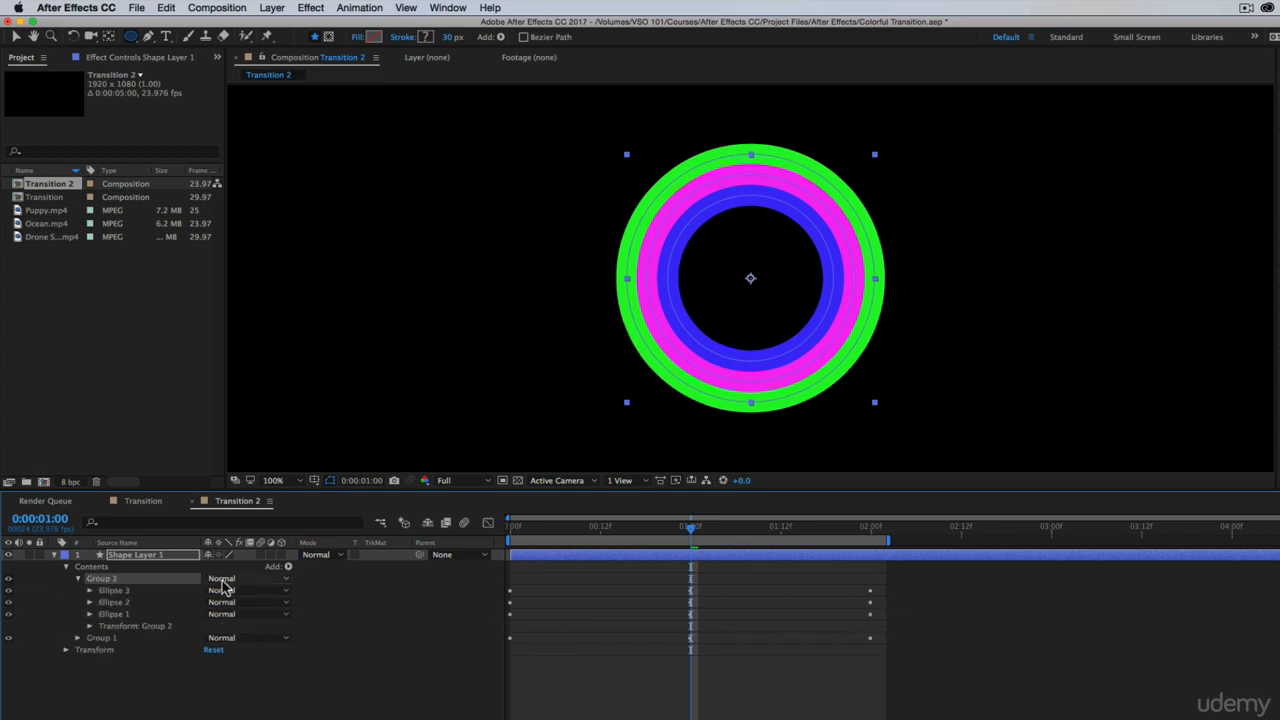
Expand the transform properties of the duplicated ring set, Group 2
click(89, 626)
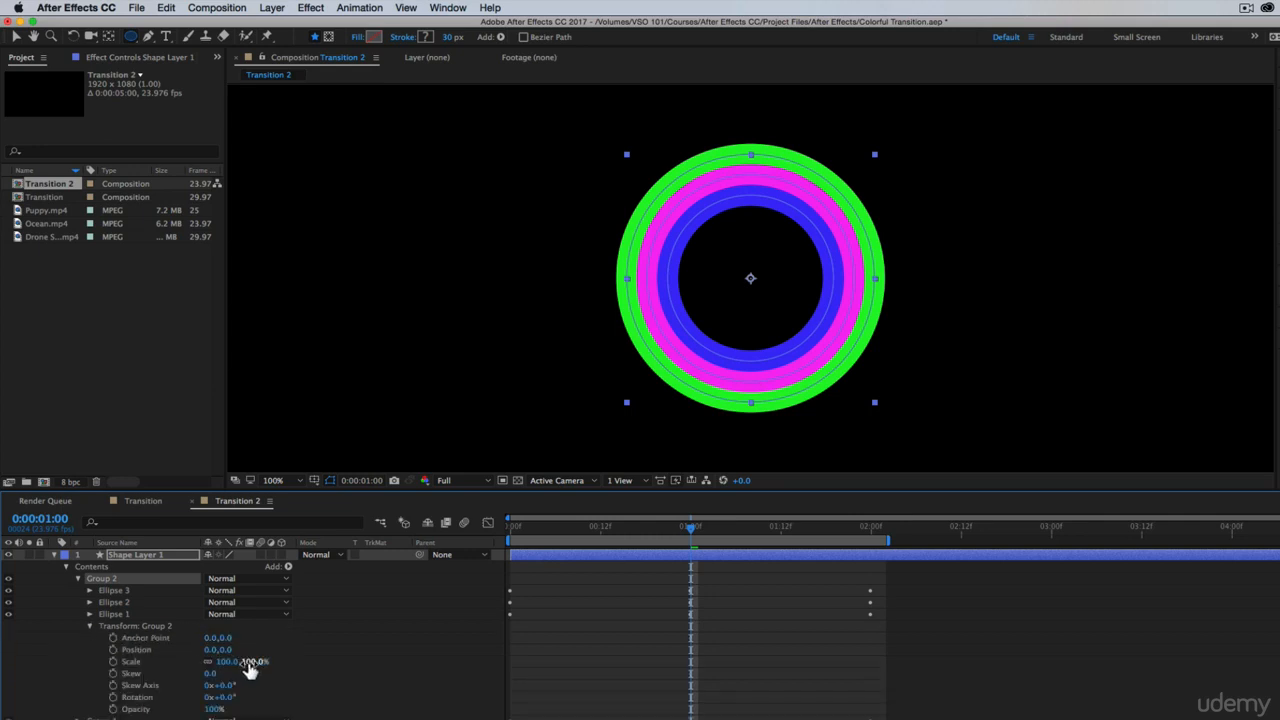
Try scaling Group 2 down from its existing anchor point, and undo the change
drag(250, 670, 190, 667)
key(super+z)
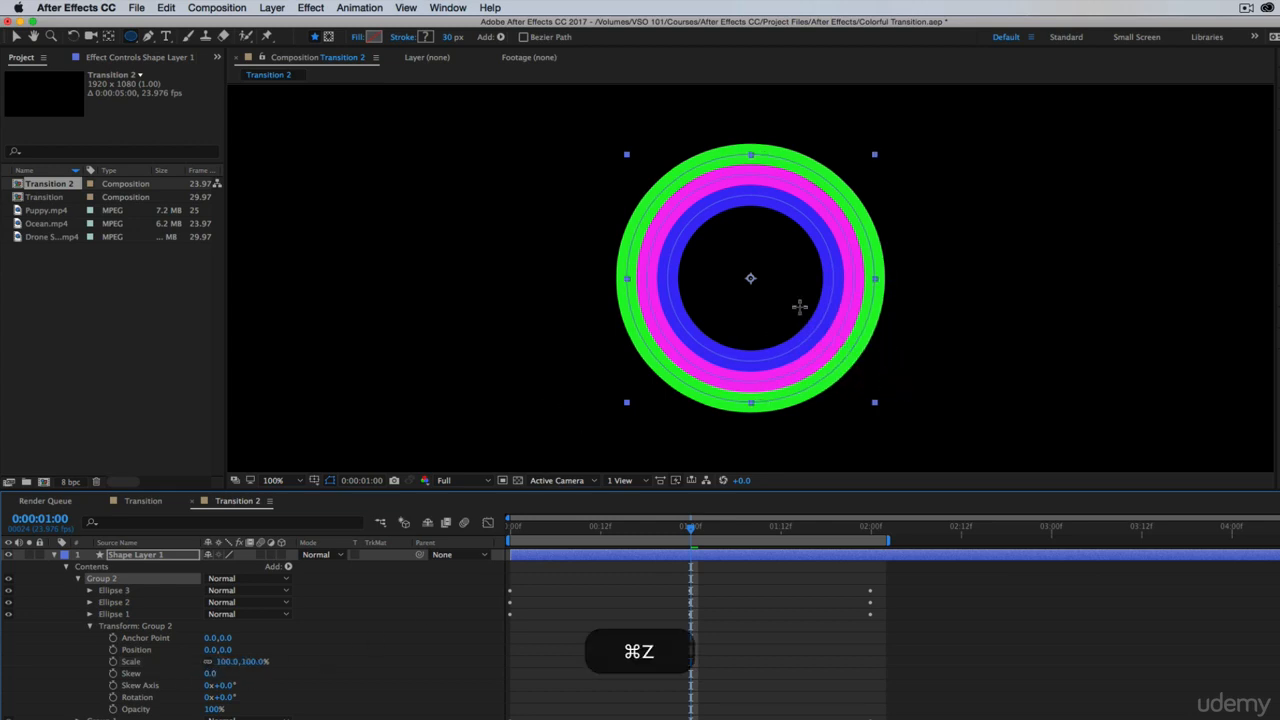
click(49, 608)
click(121, 625)
key(super+z)
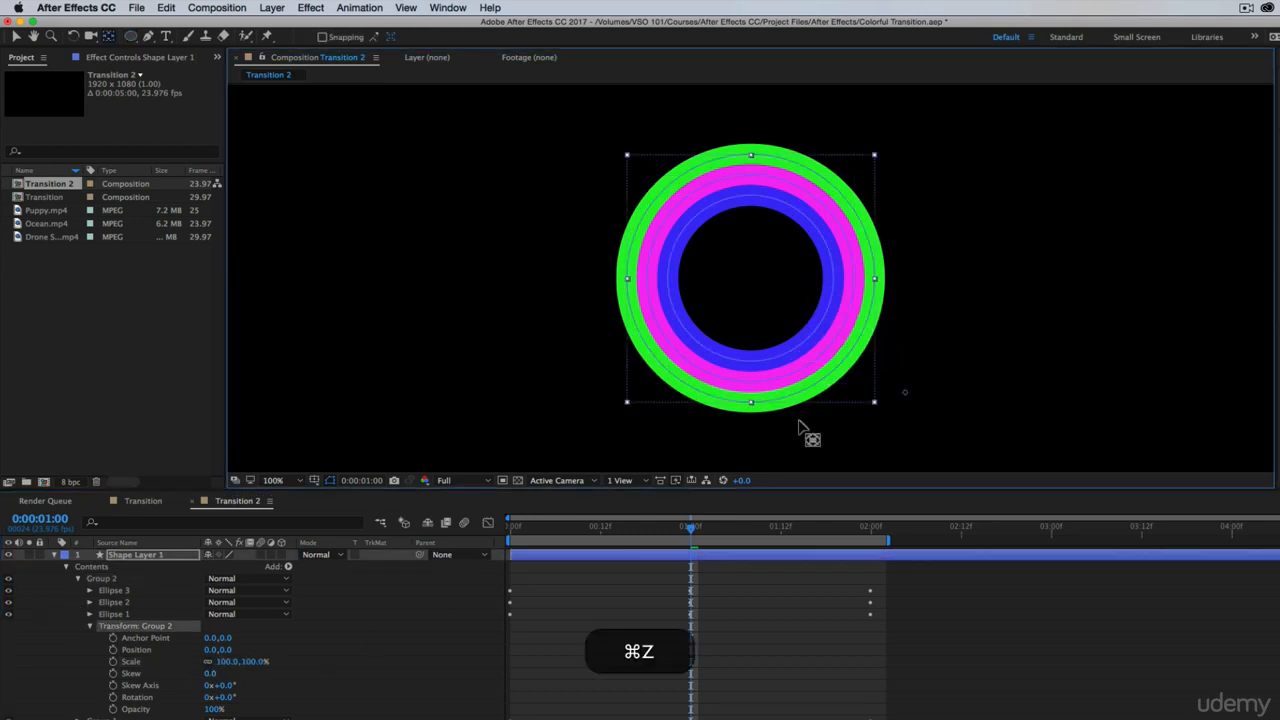
Select Group 2 and move its anchor point close to the middle of the rings, at about -217.8, -160.0
click(380, 618)
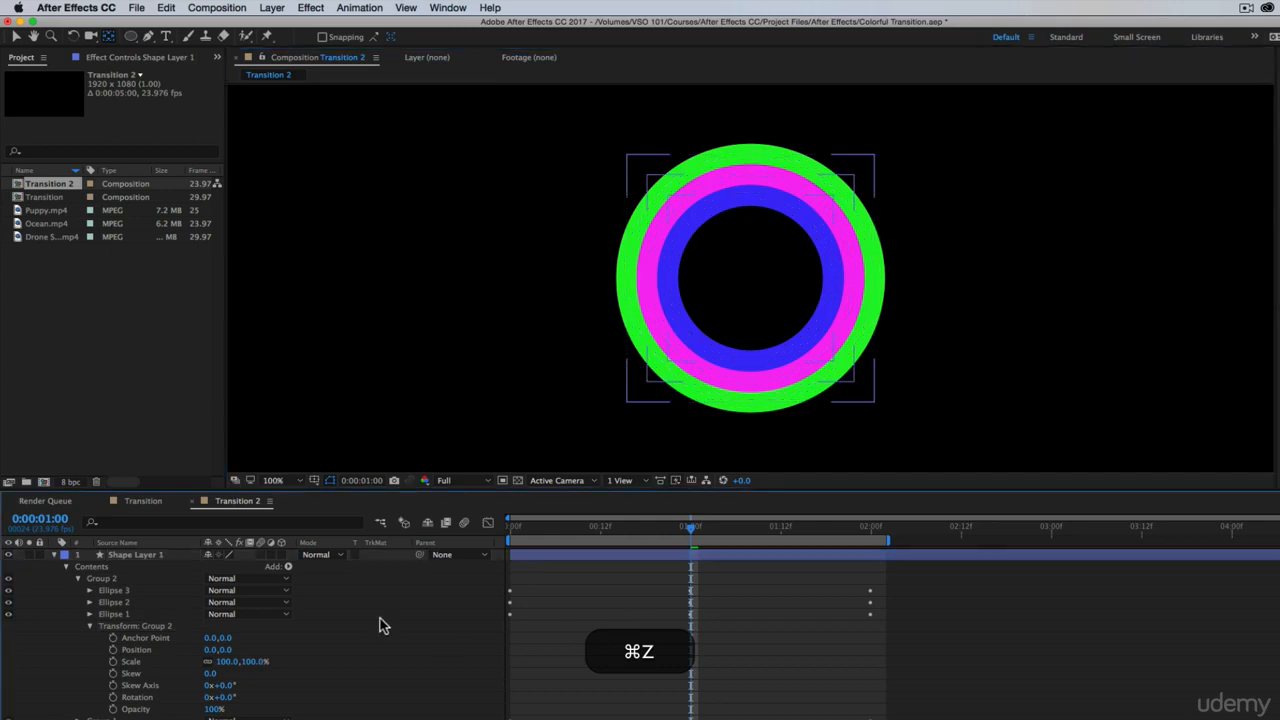
click(104, 580)
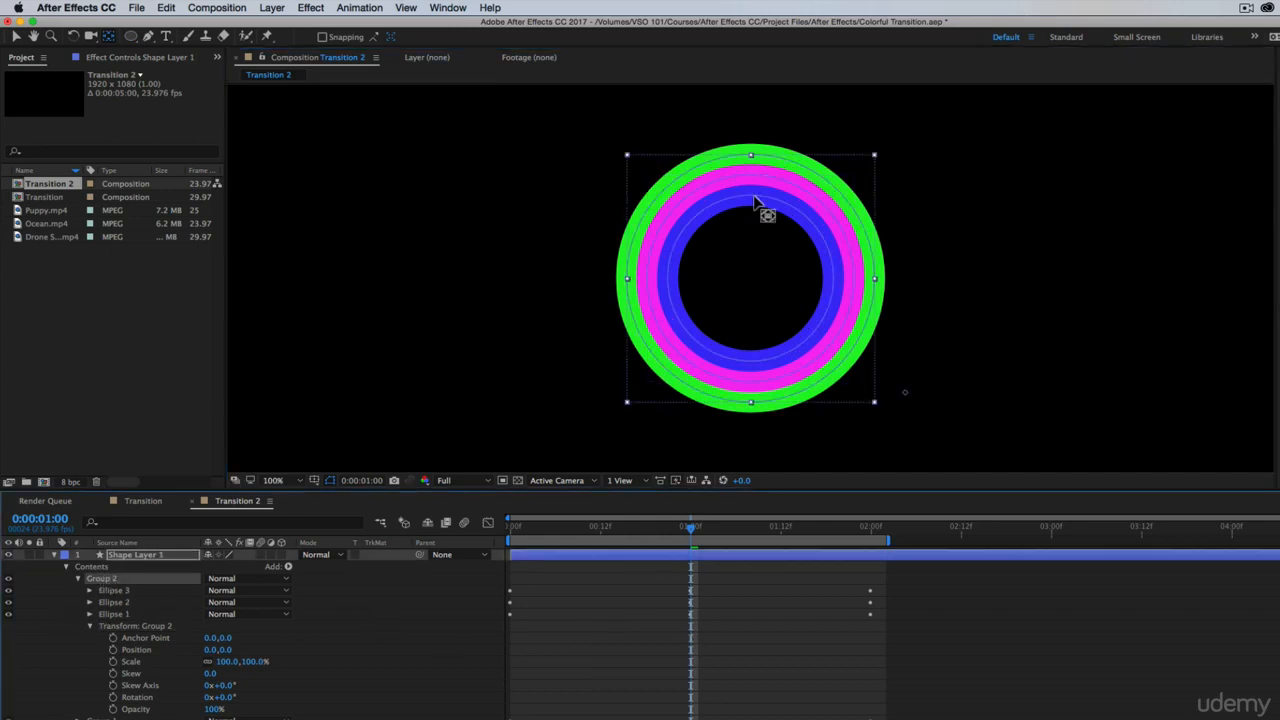
click(47, 588)
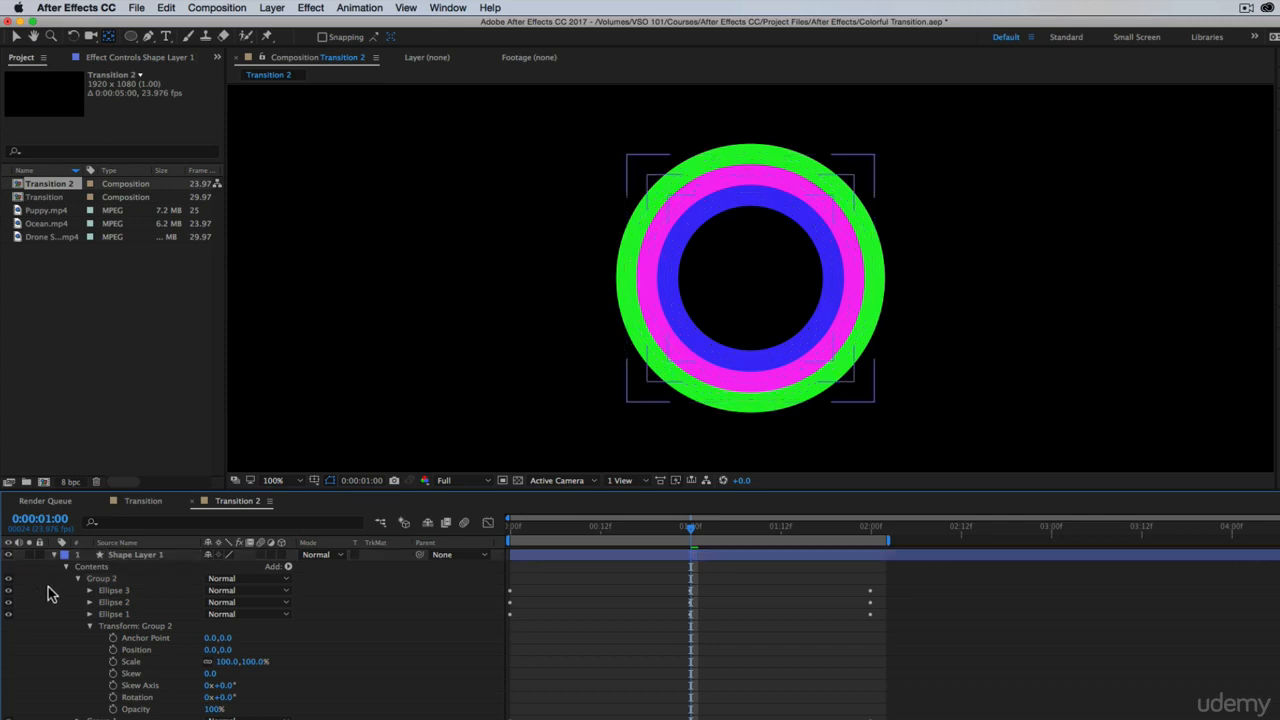
click(114, 579)
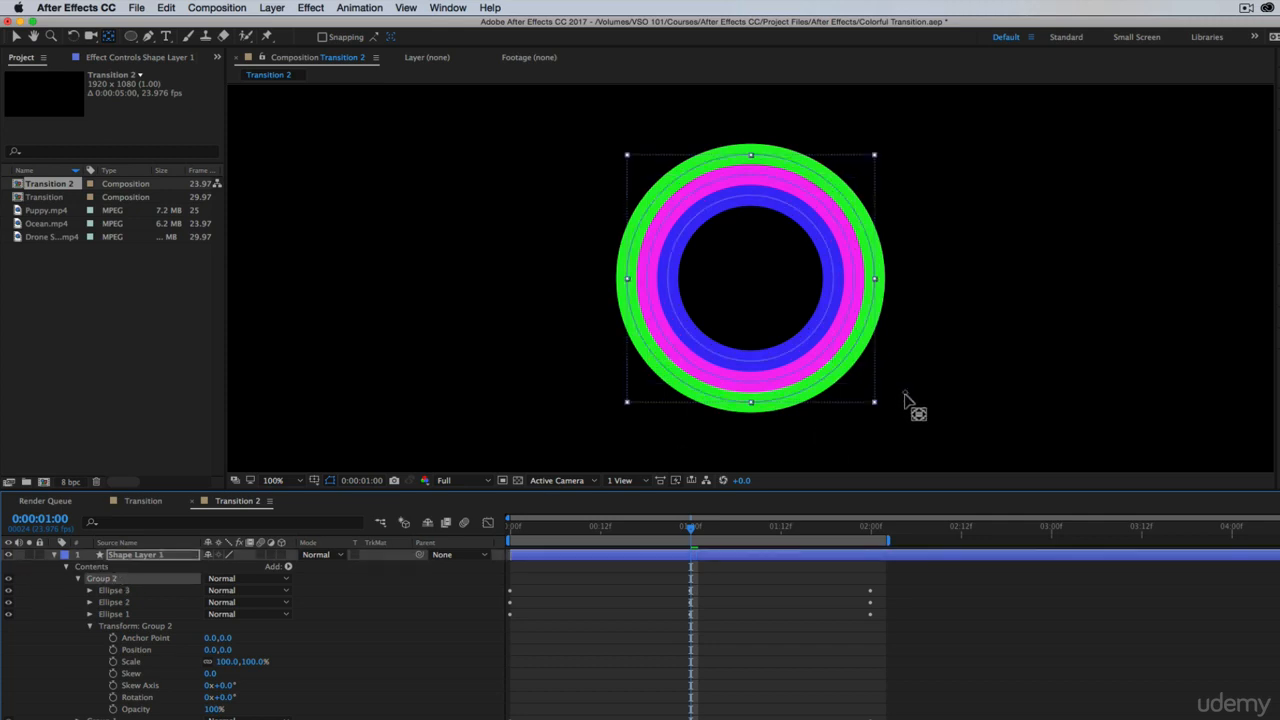
drag(904, 398, 886, 388)
mouse_move(765, 305)
mouse_down()
mouse_move(757, 343)
mouse_move(680, 272)
mouse_move(797, 284)
mouse_move(792, 318)
mouse_move(786, 300)
mouse_up()
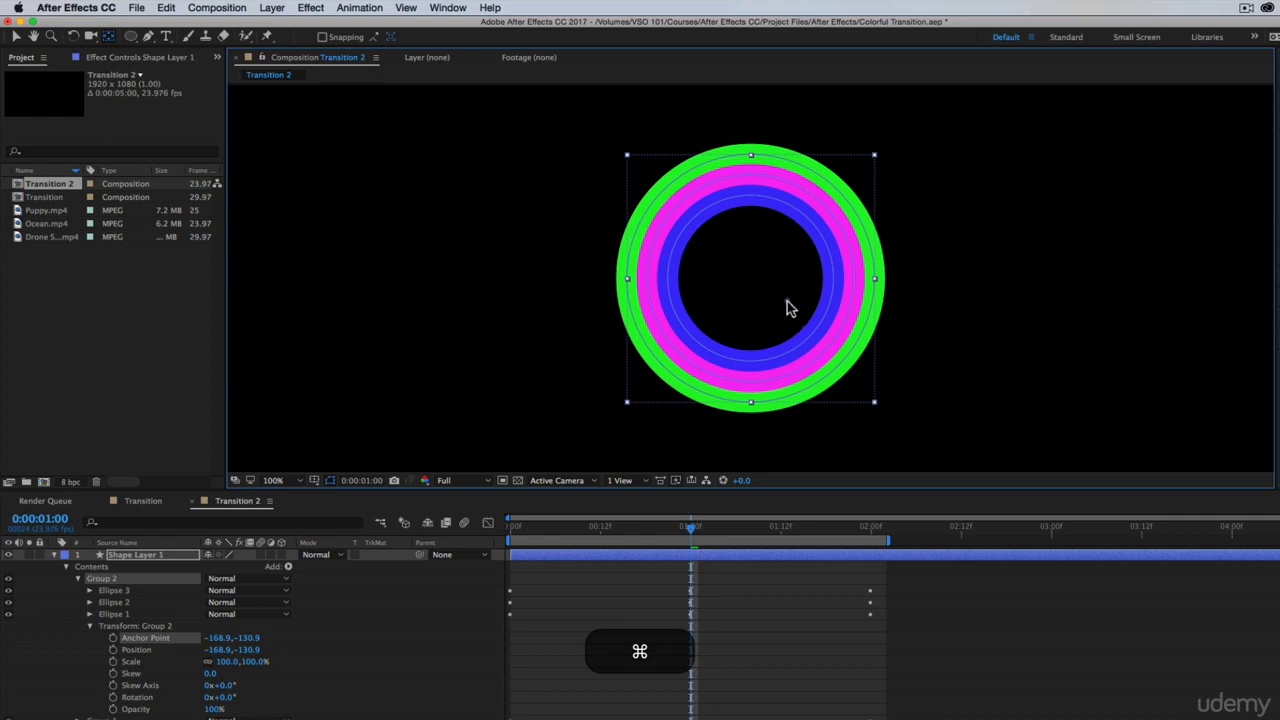
mouse_move(786, 300)
mouse_down()
mouse_move(679, 274)
mouse_move(777, 308)
mouse_move(757, 287)
mouse_up()
Show the Title/Action Safe guides to mark the exact center of the composition inside the rings
click(313, 480)
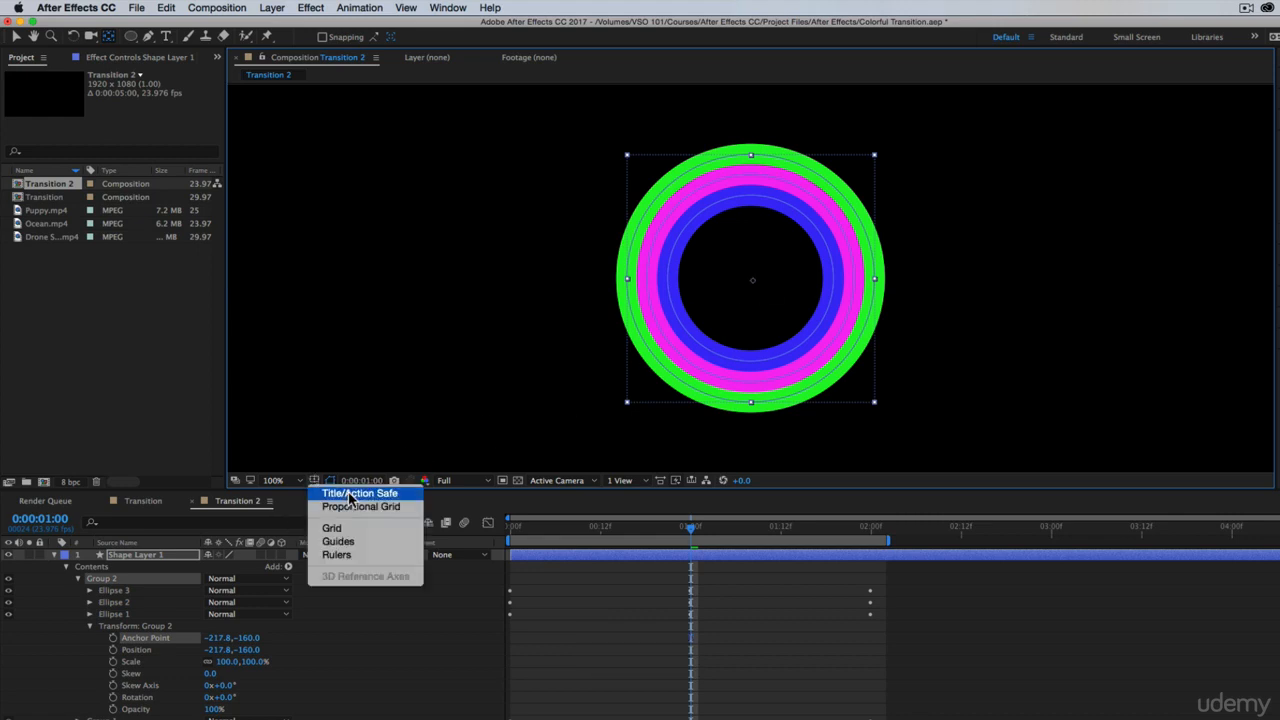
click(350, 494)
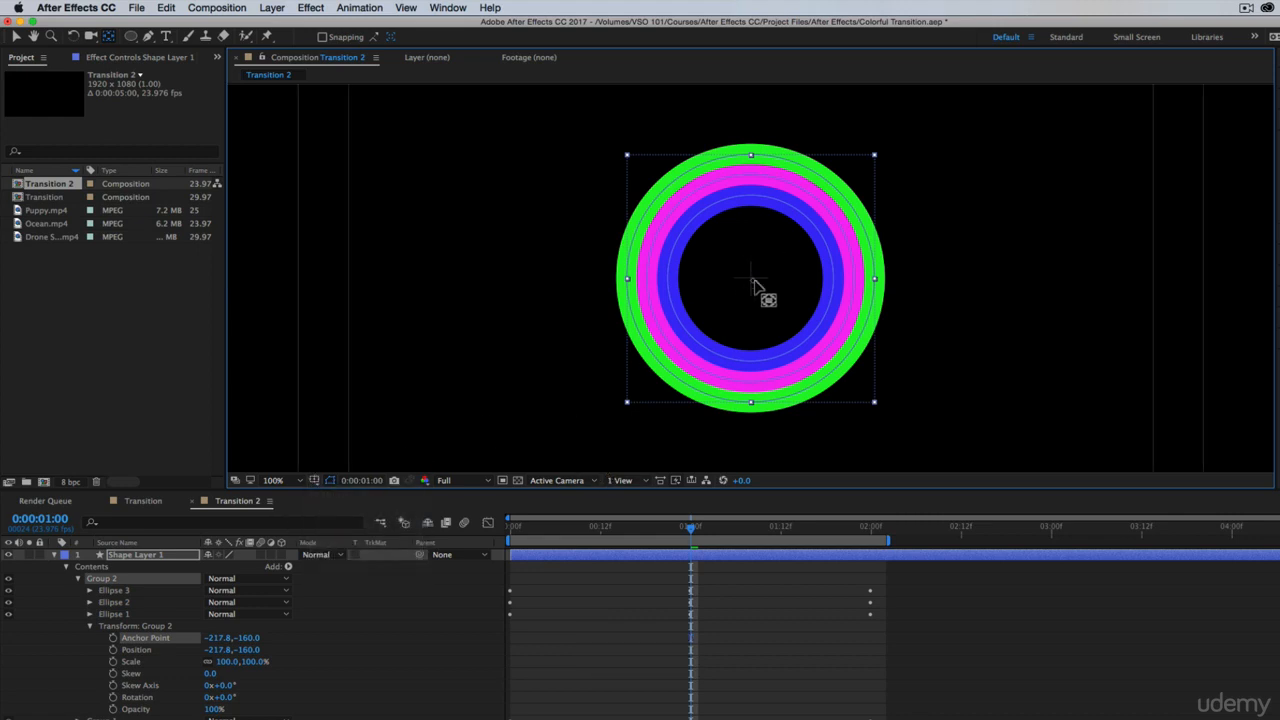
key(z)
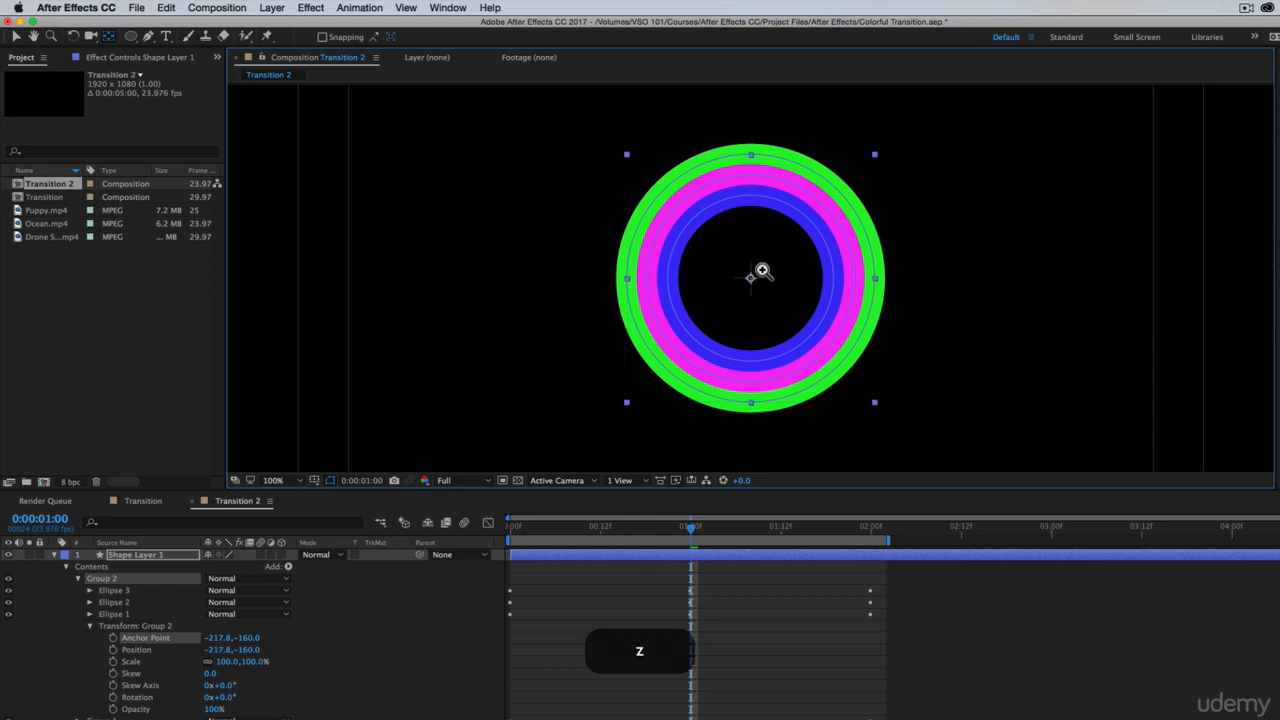
click(761, 274)
click(736, 296)
click(772, 258)
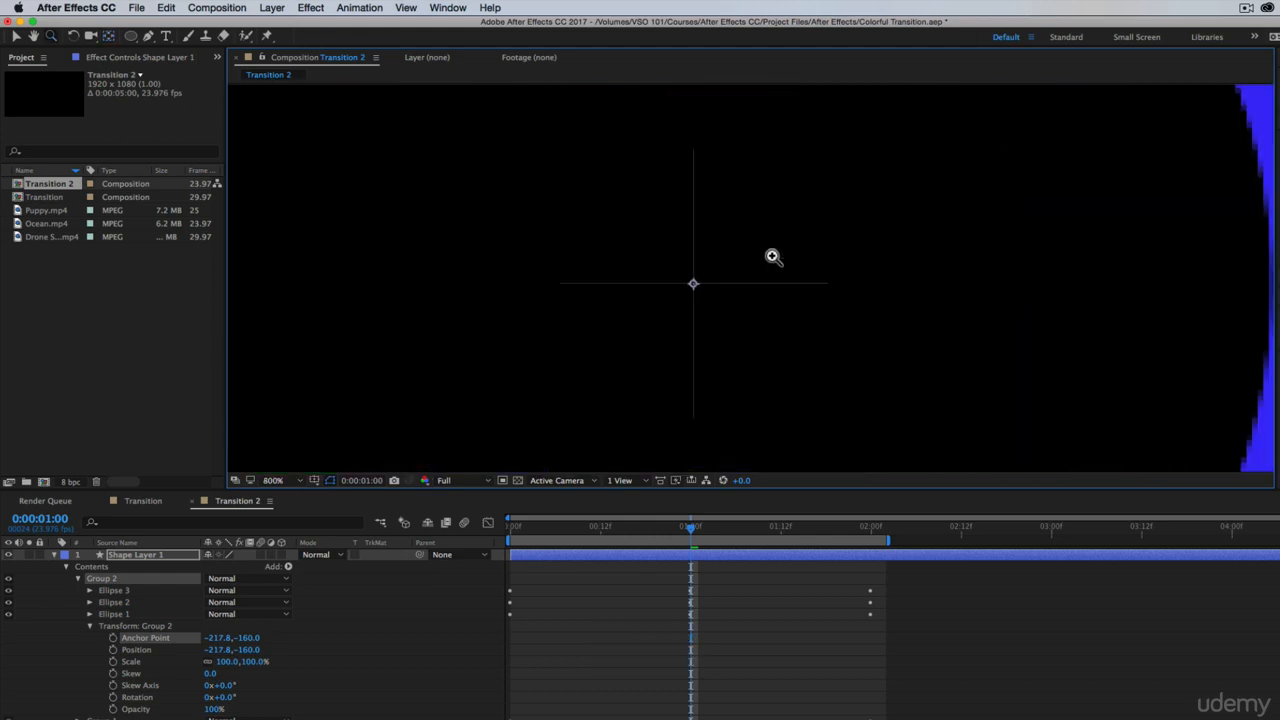
Reselect Group 2 and move its anchor point onto the center cross, at about -220.7, -162.8
click(60, 611)
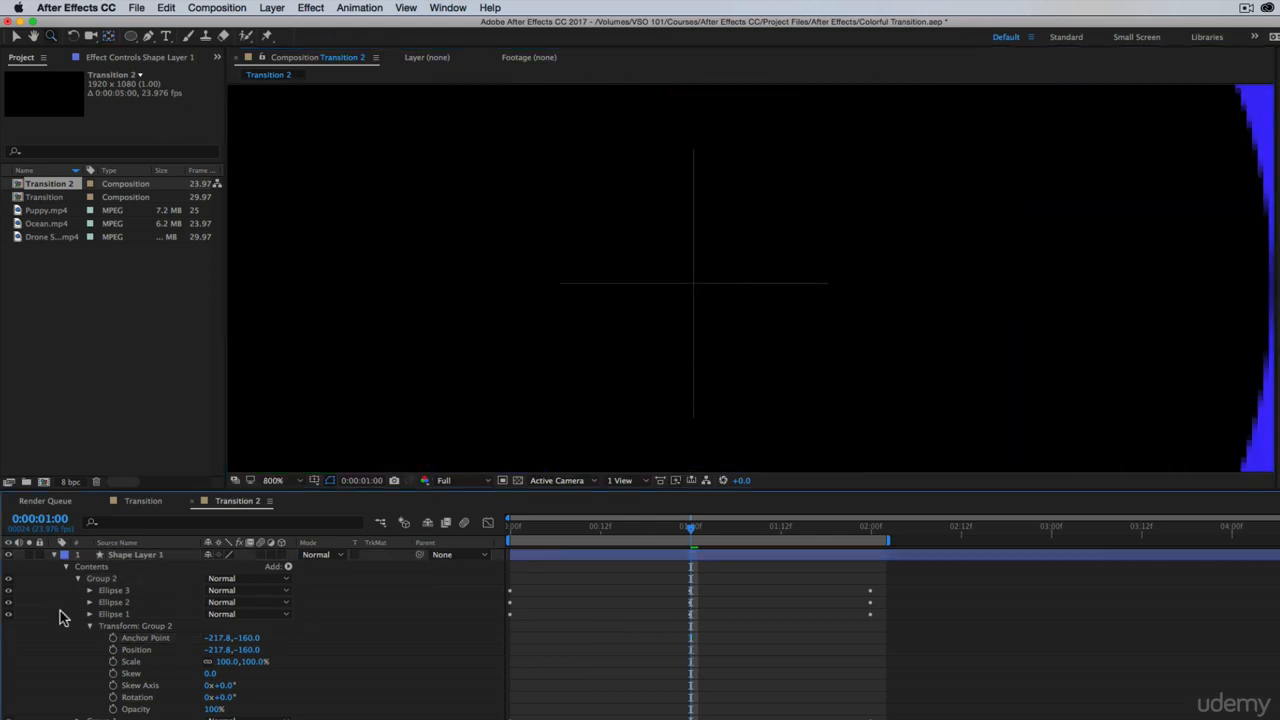
click(101, 580)
click(76, 598)
click(105, 579)
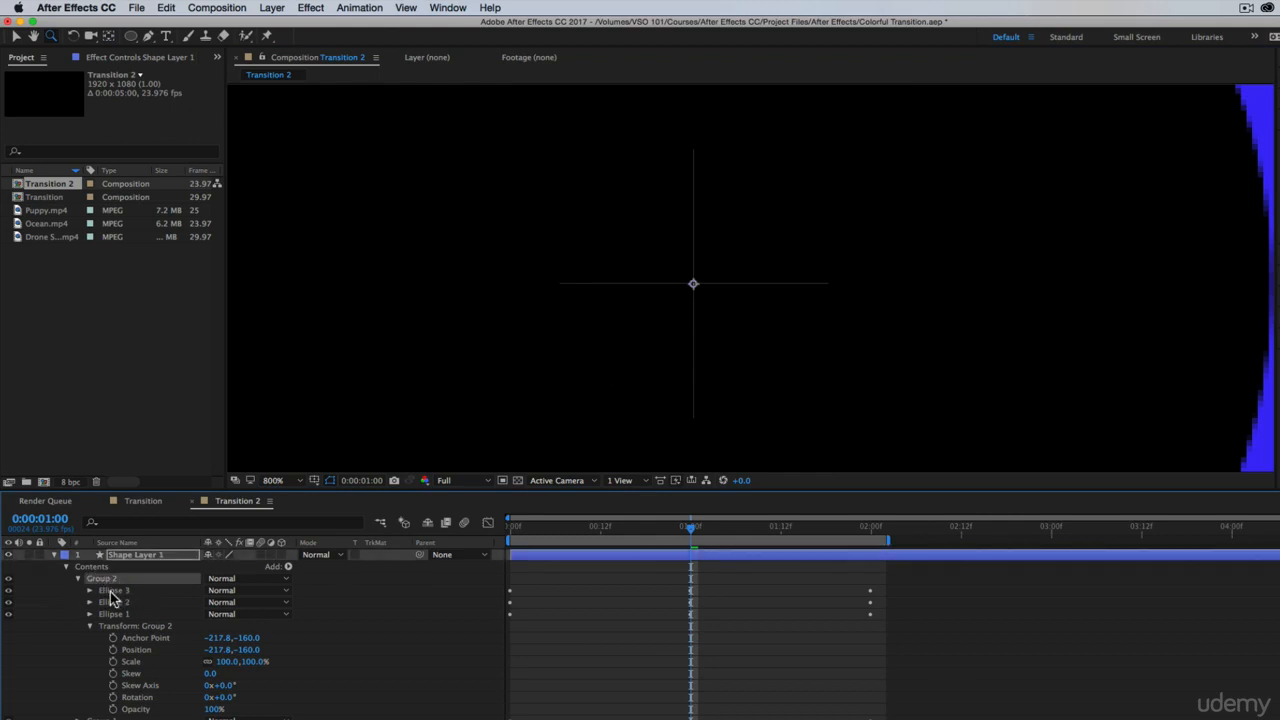
key(space)
drag(822, 376, 868, 329)
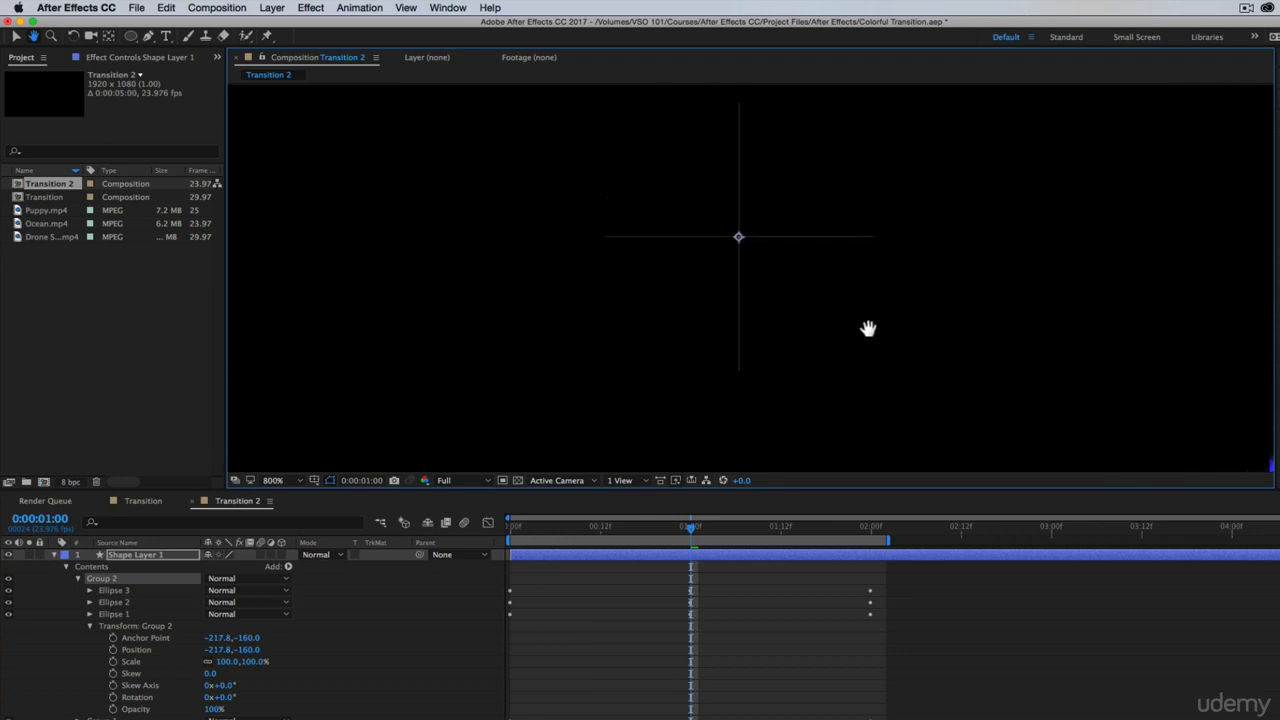
click(106, 38)
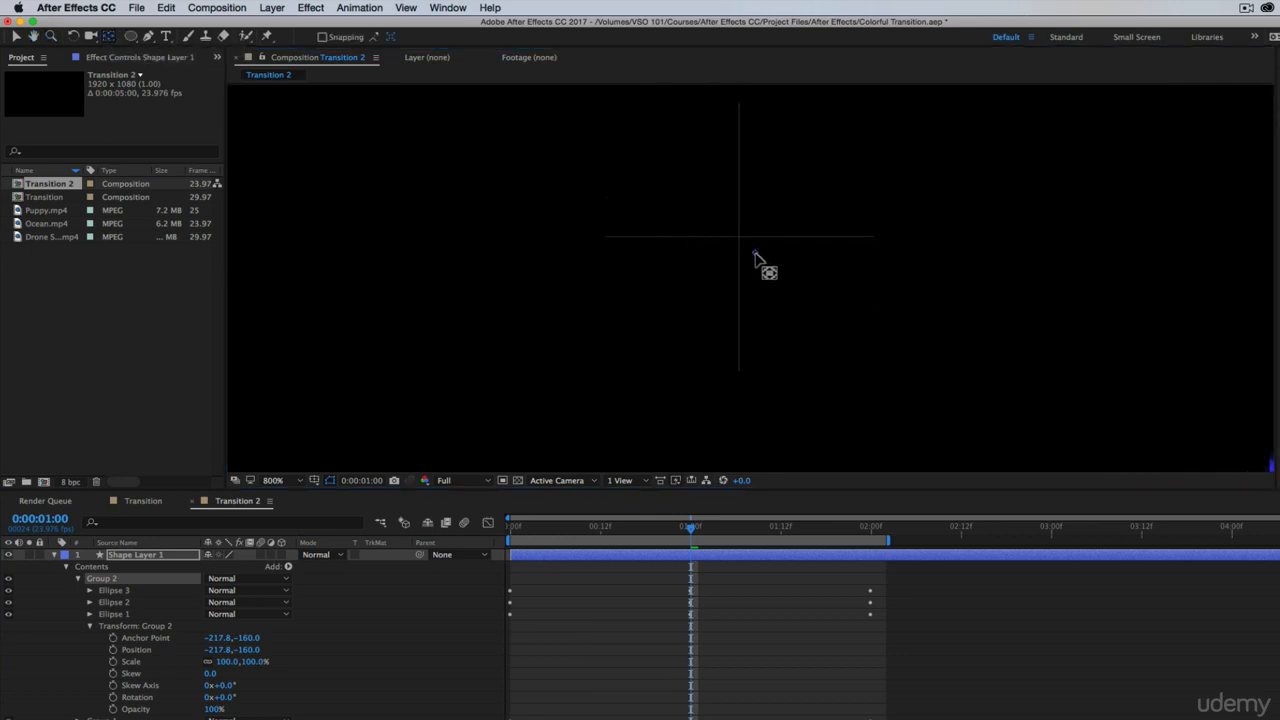
drag(755, 256, 742, 245)
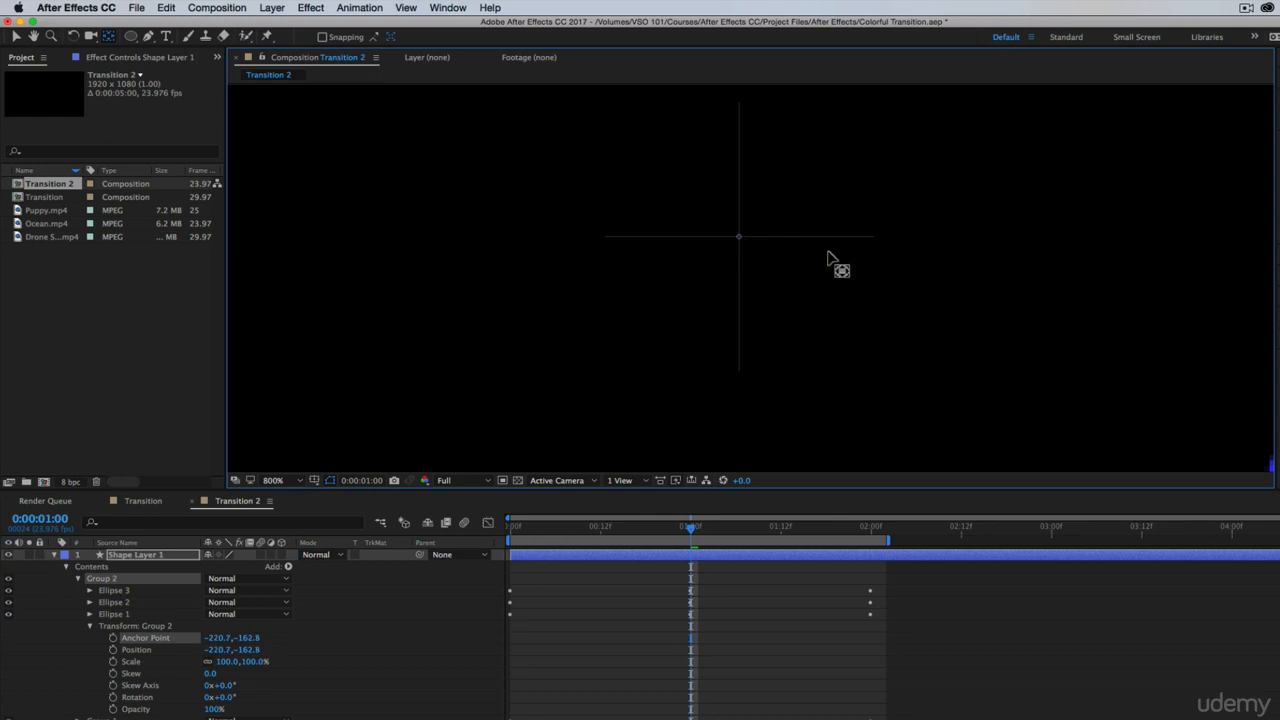
Fine-tune Group 2's anchor point on the center cross to -220.8, -162.8 at high magnification
key(z)
click(746, 238)
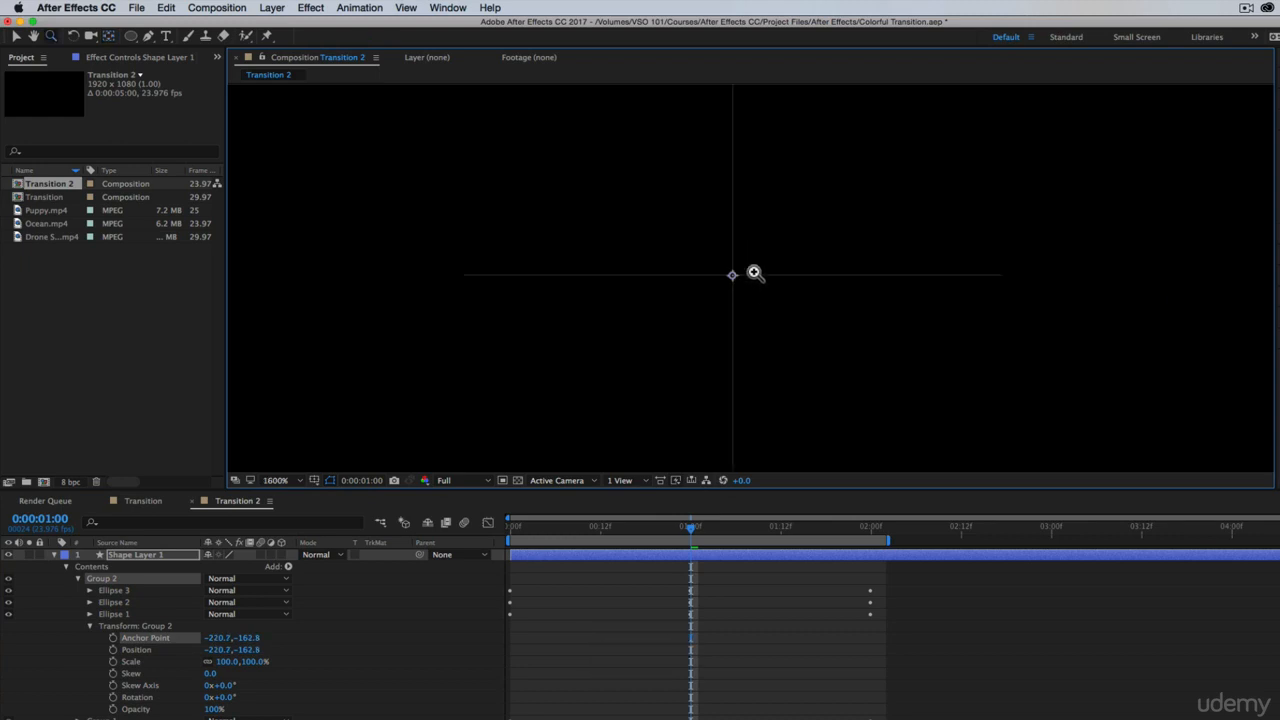
click(70, 601)
click(103, 577)
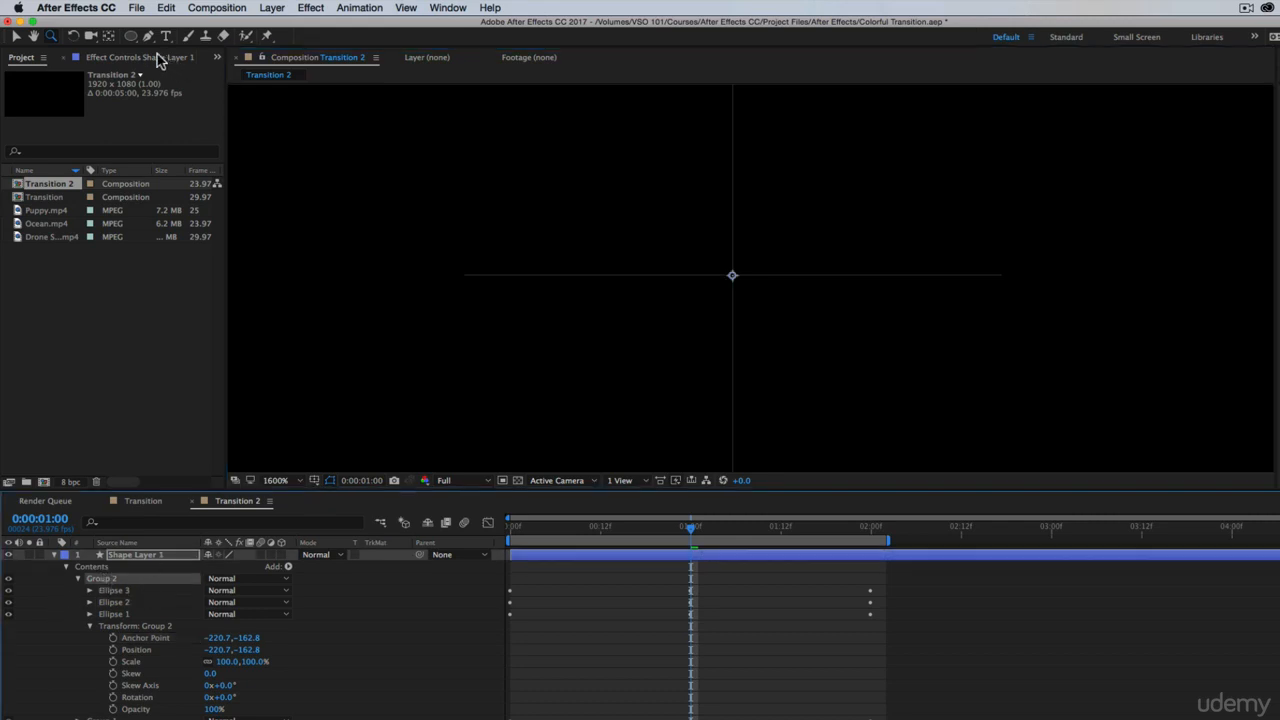
click(108, 35)
drag(738, 281, 731, 278)
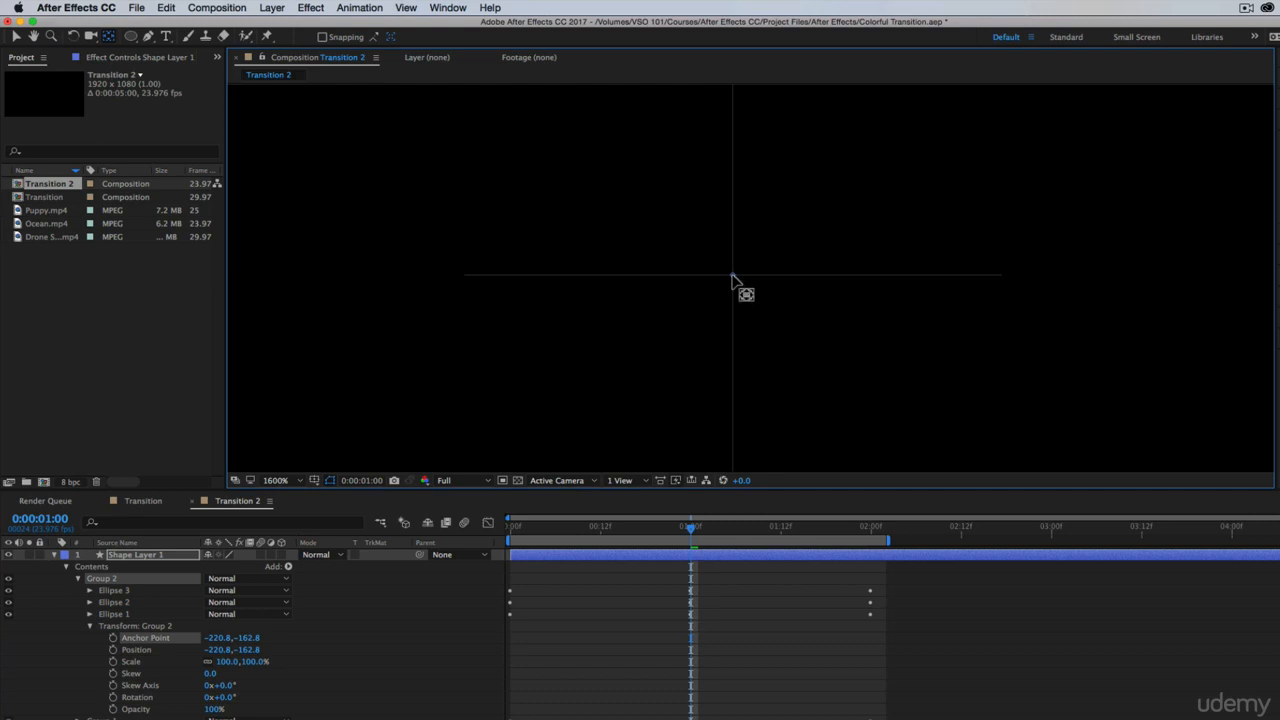
click(688, 309)
click(56, 607)
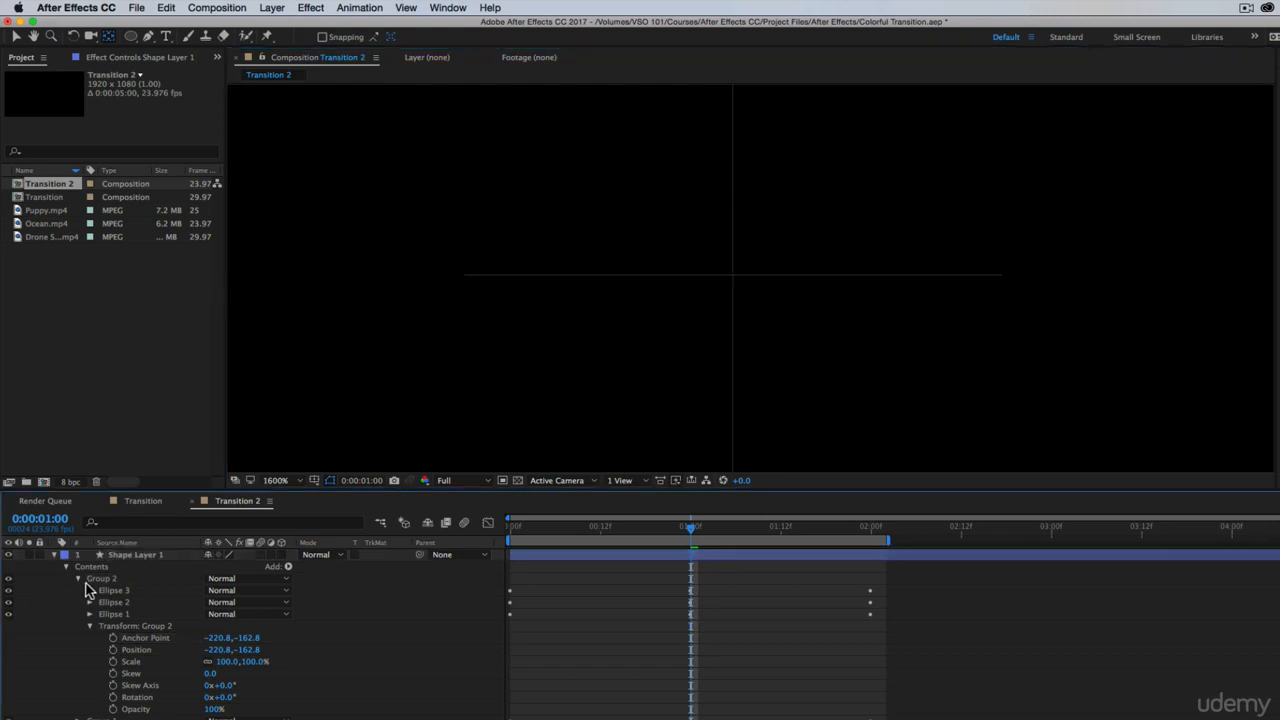
click(100, 580)
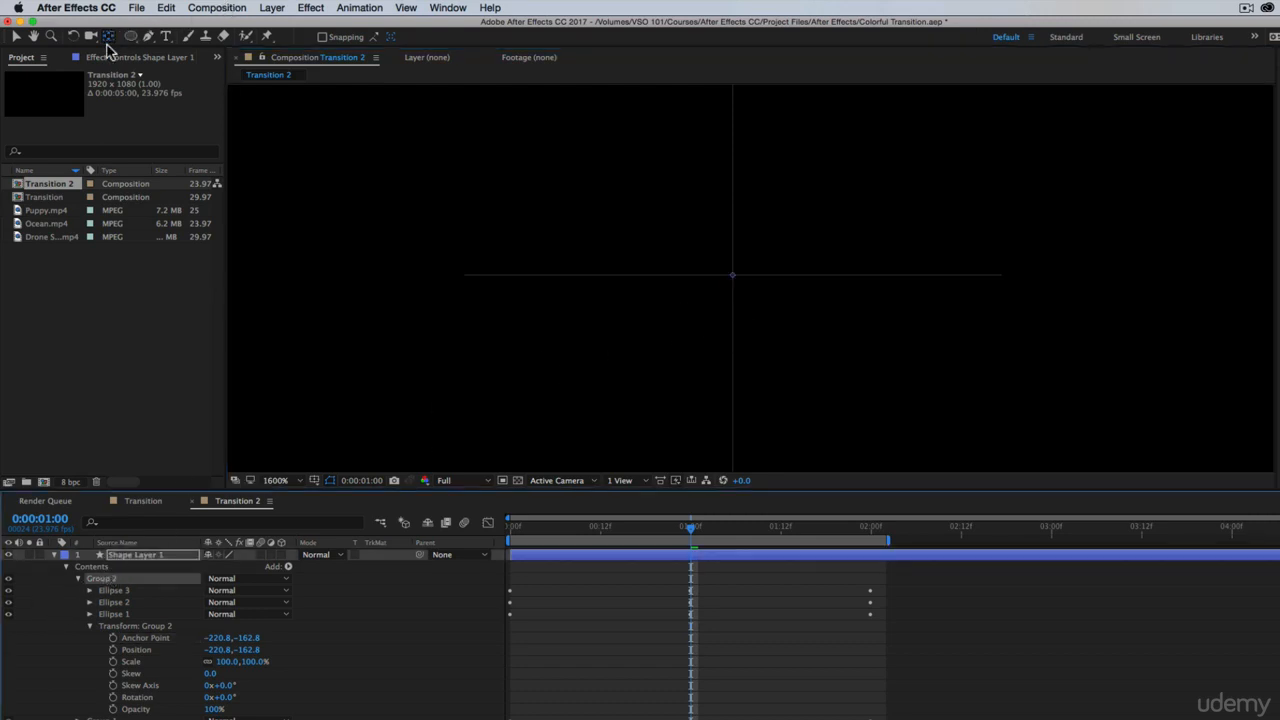
Scale Group 2 down to 54% so its rings fit inside the original blue ring, and collapse the group
click(276, 481)
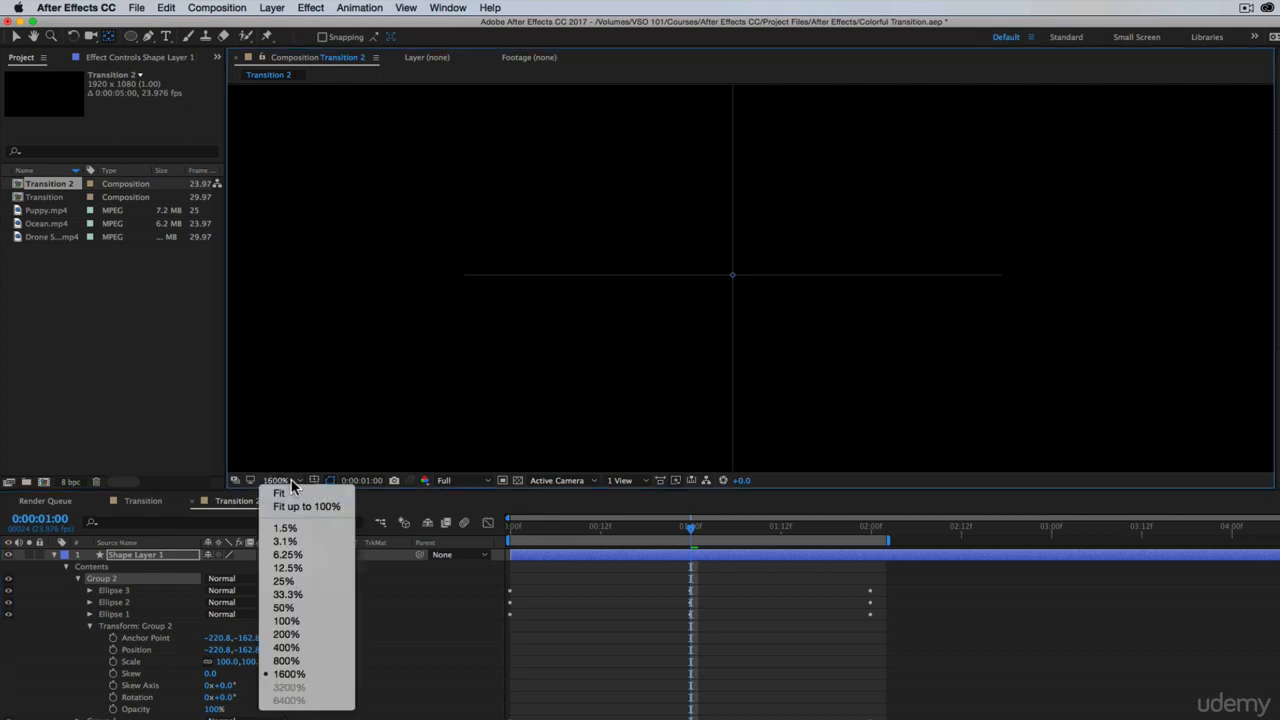
click(286, 621)
click(48, 674)
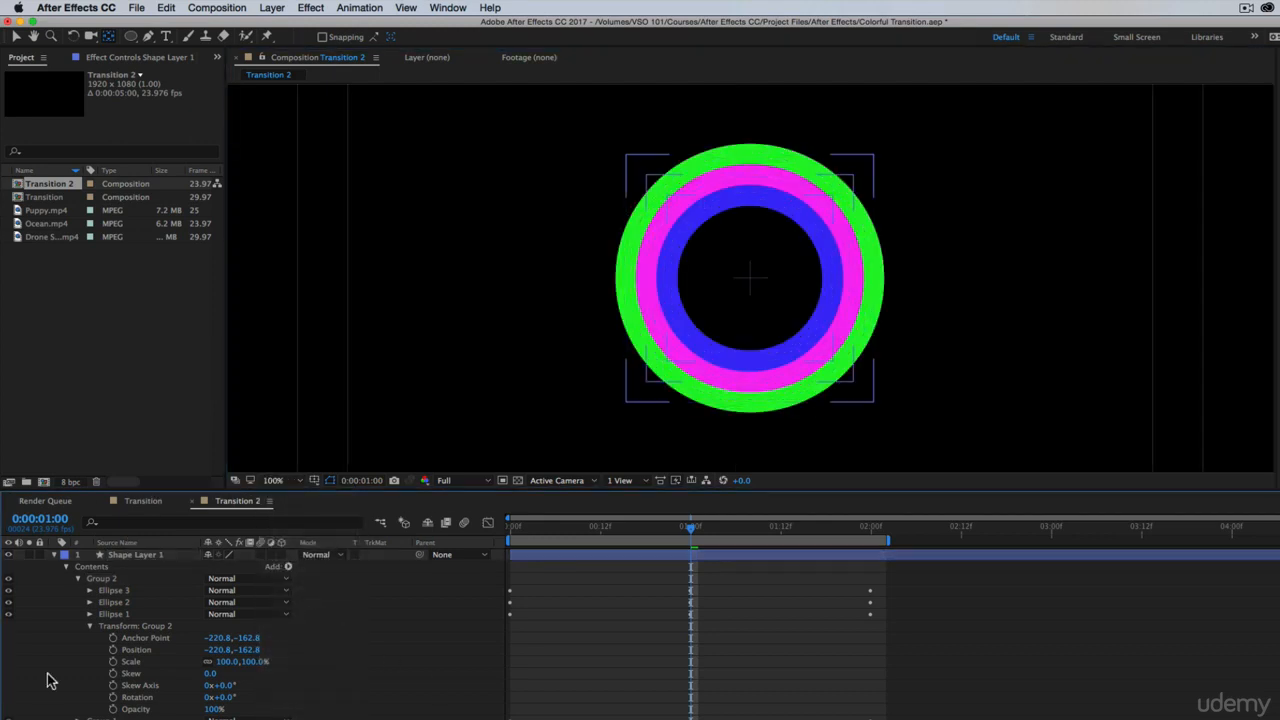
drag(232, 662, 231, 665)
key(super+shift+a)
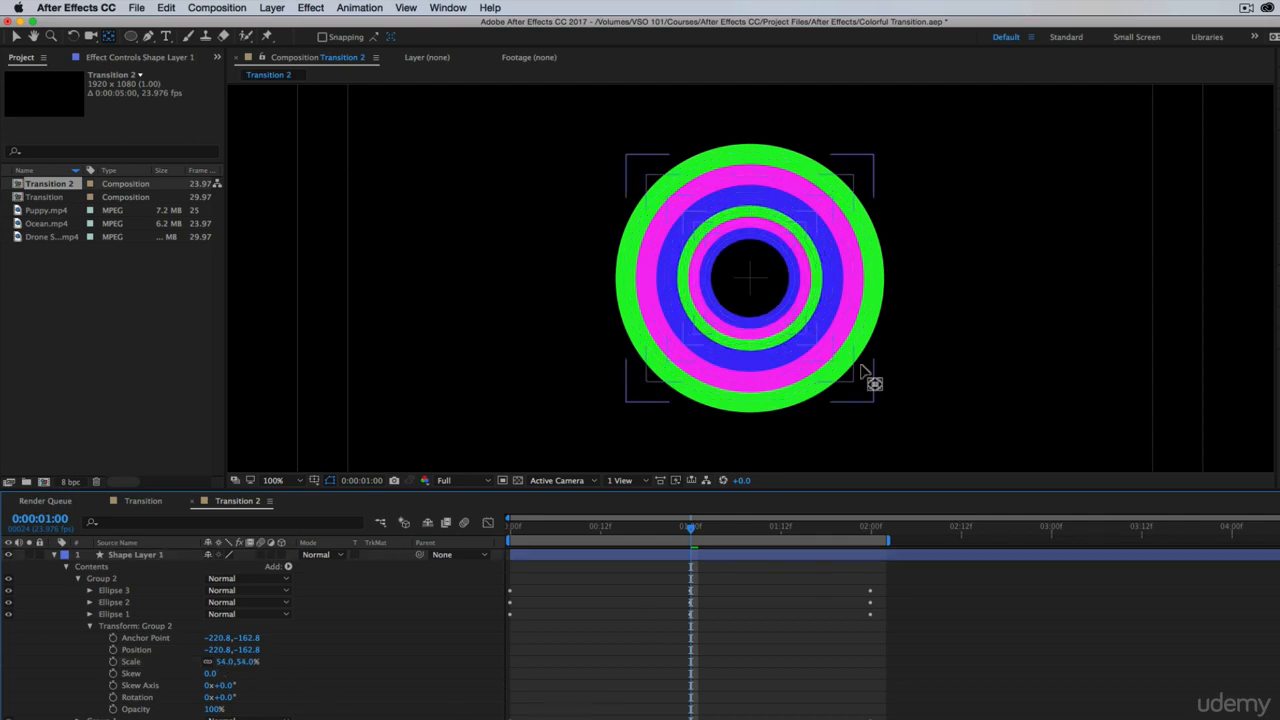
click(80, 579)
Duplicate Group 2 and scale the copy up to 185% so its rings surround the original set
click(103, 580)
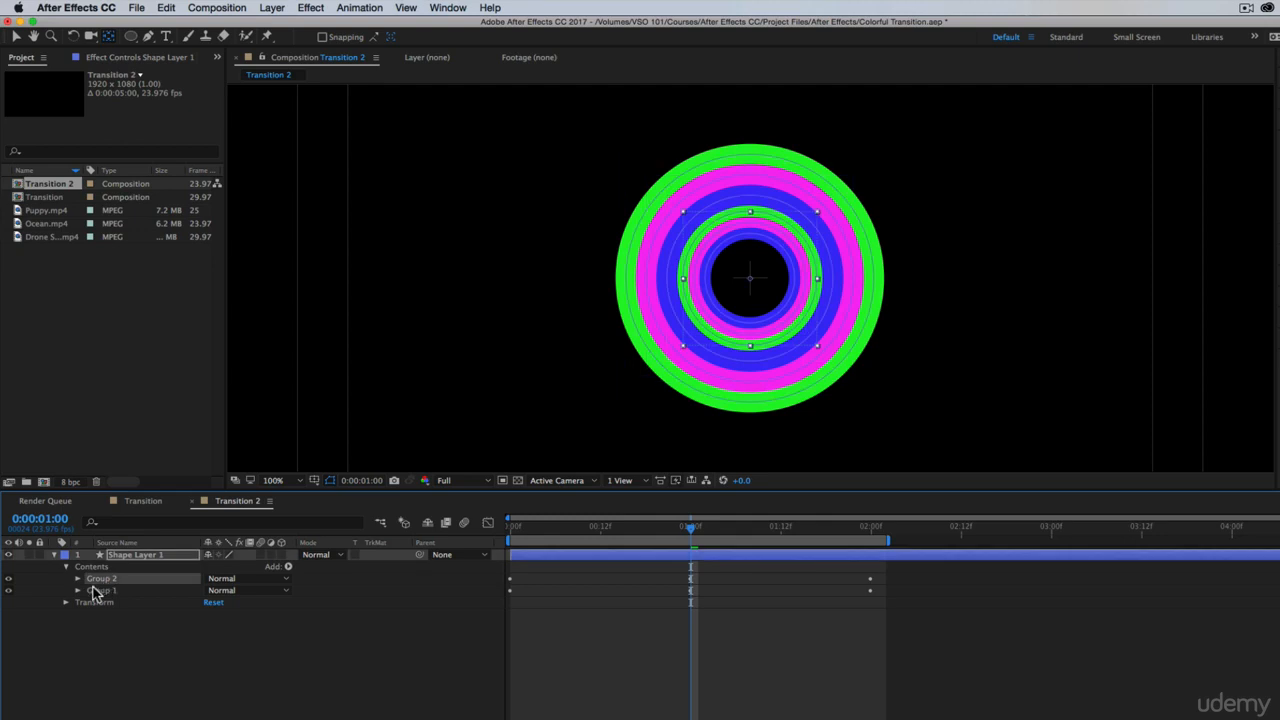
key(super+d)
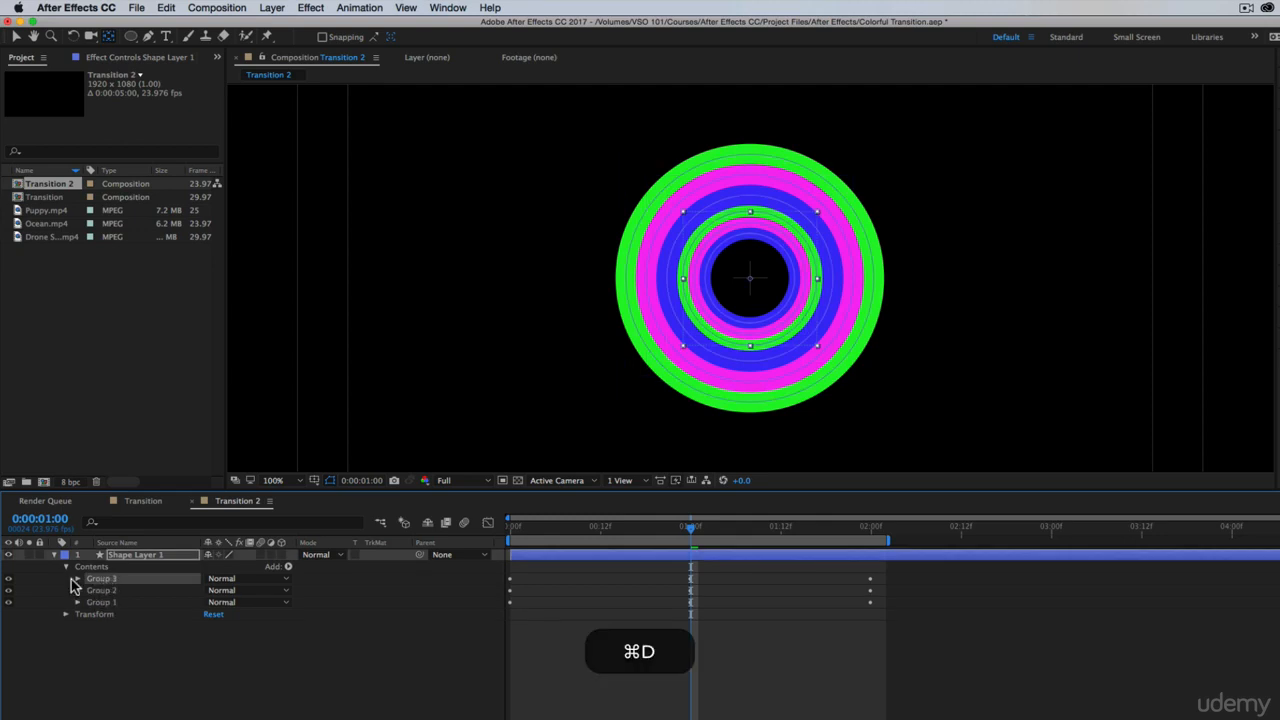
click(76, 579)
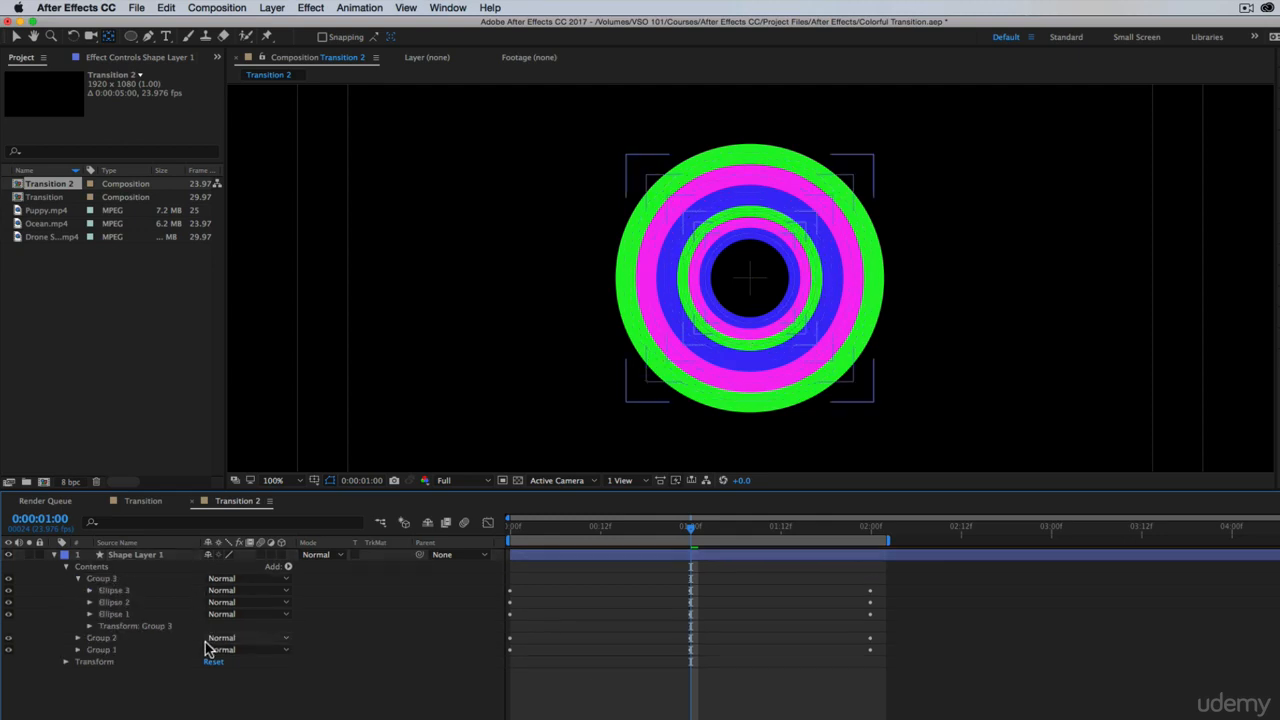
click(89, 626)
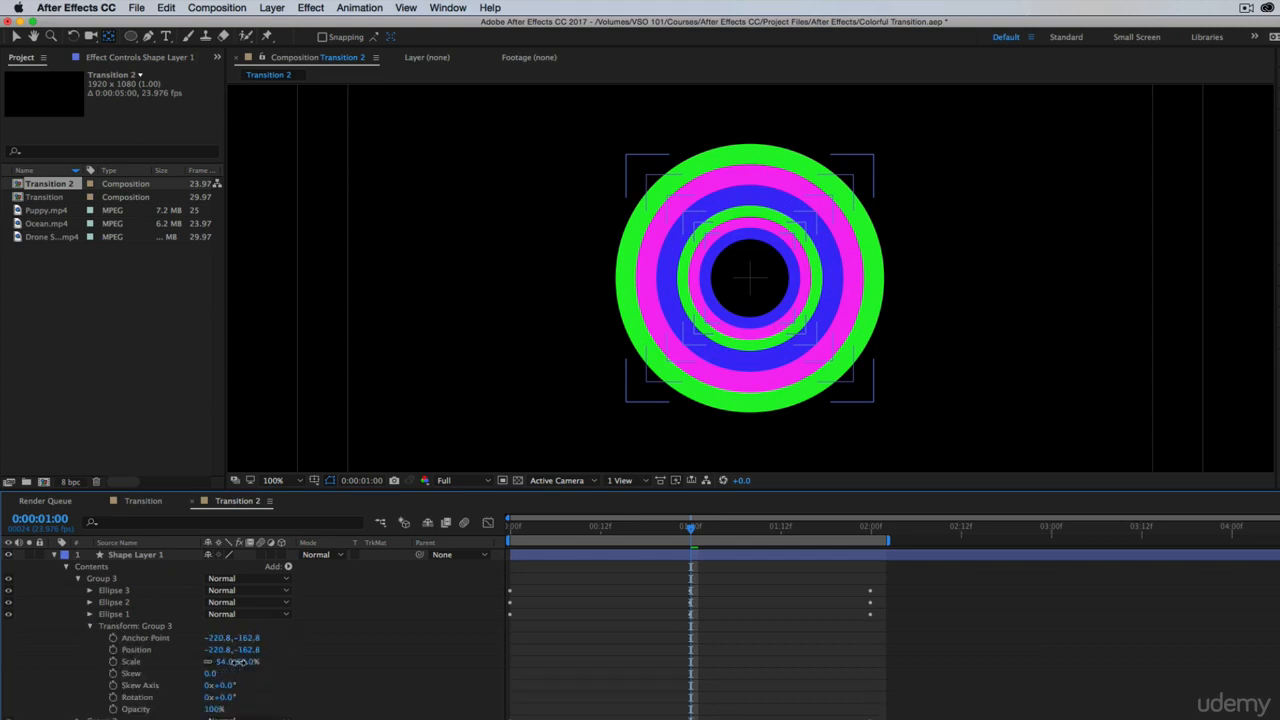
drag(237, 661, 325, 657)
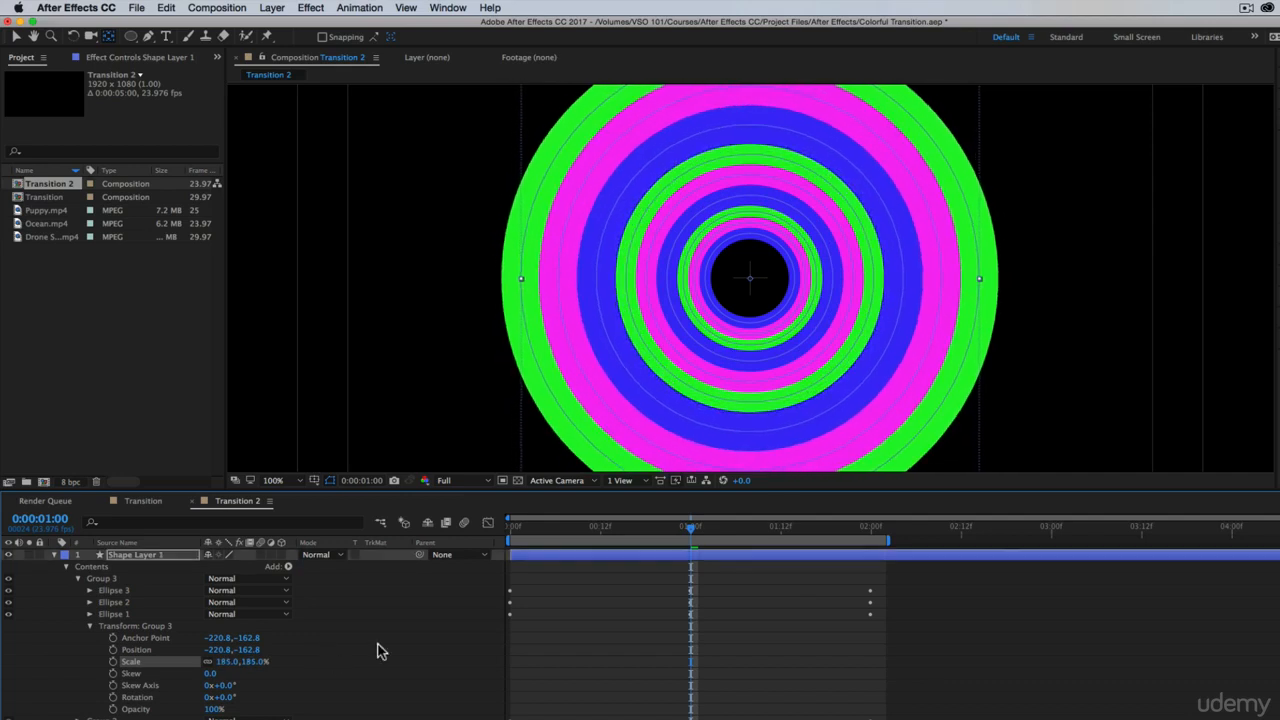
Duplicate Group 3 and scale the copy up to 341% so its rings surround the existing ones
key(z)
alt+click(720, 299)
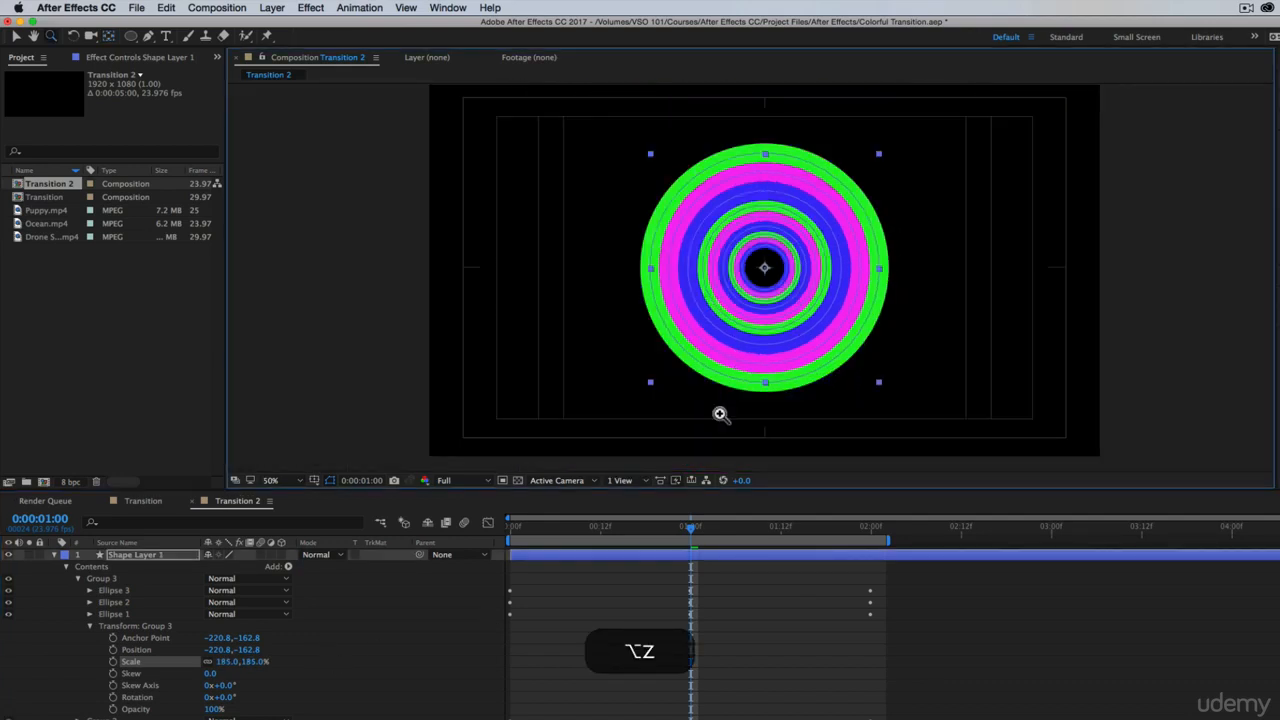
key(v)
click(100, 580)
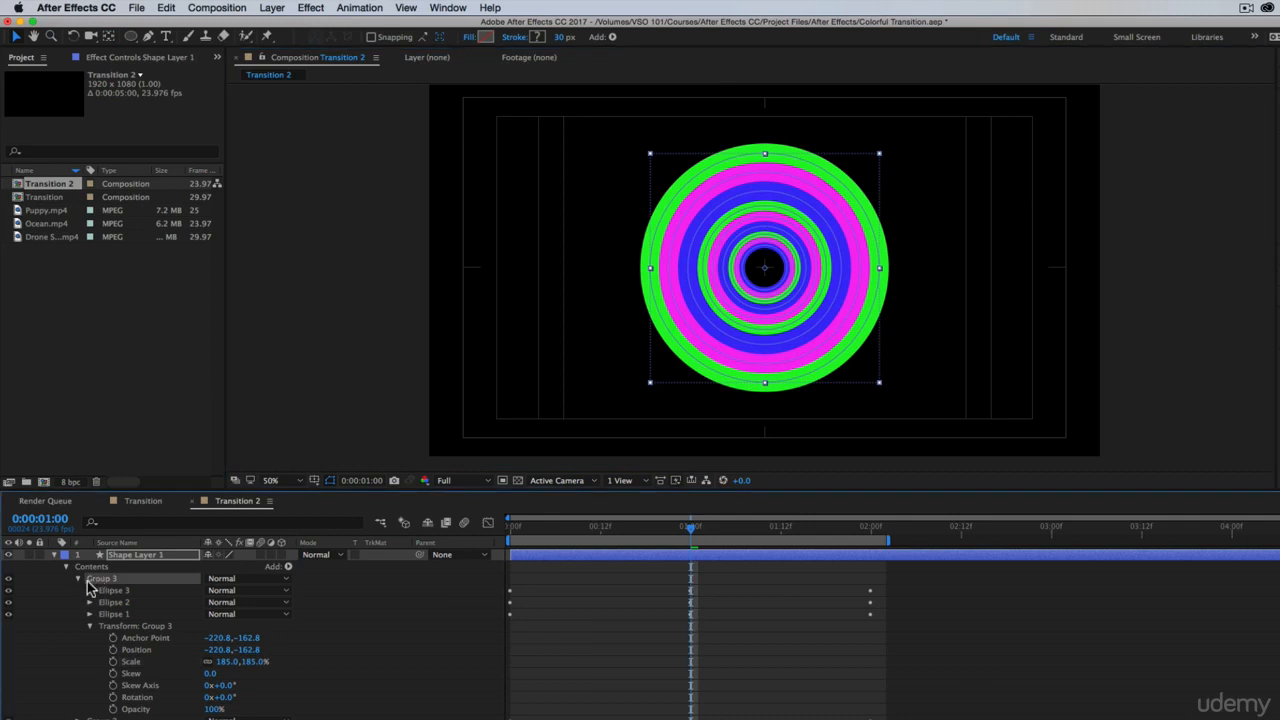
click(79, 580)
key(super+d)
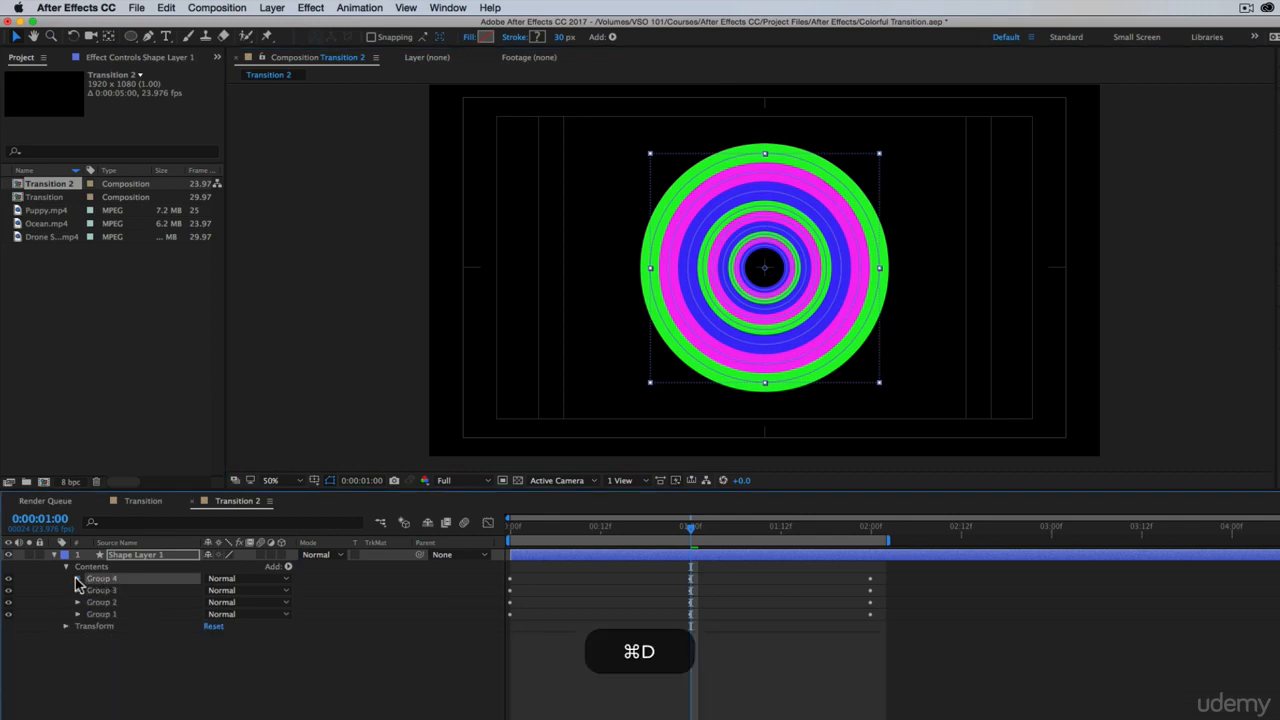
click(78, 579)
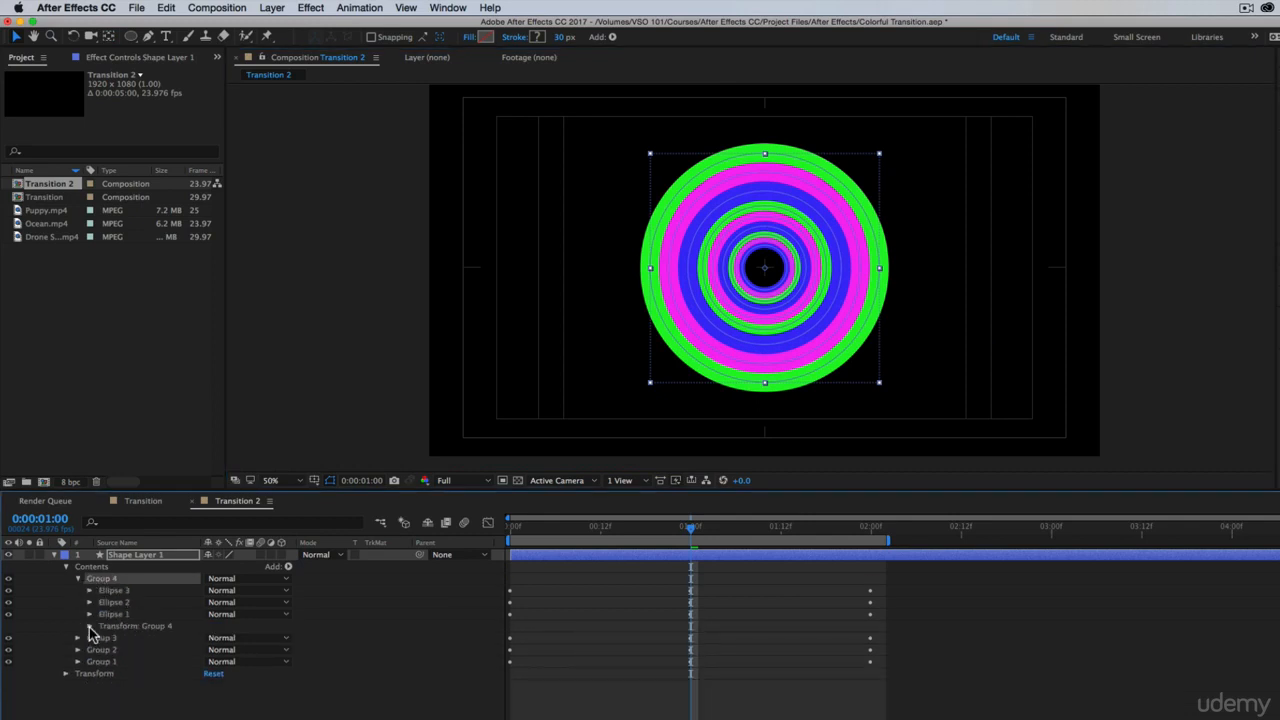
click(89, 627)
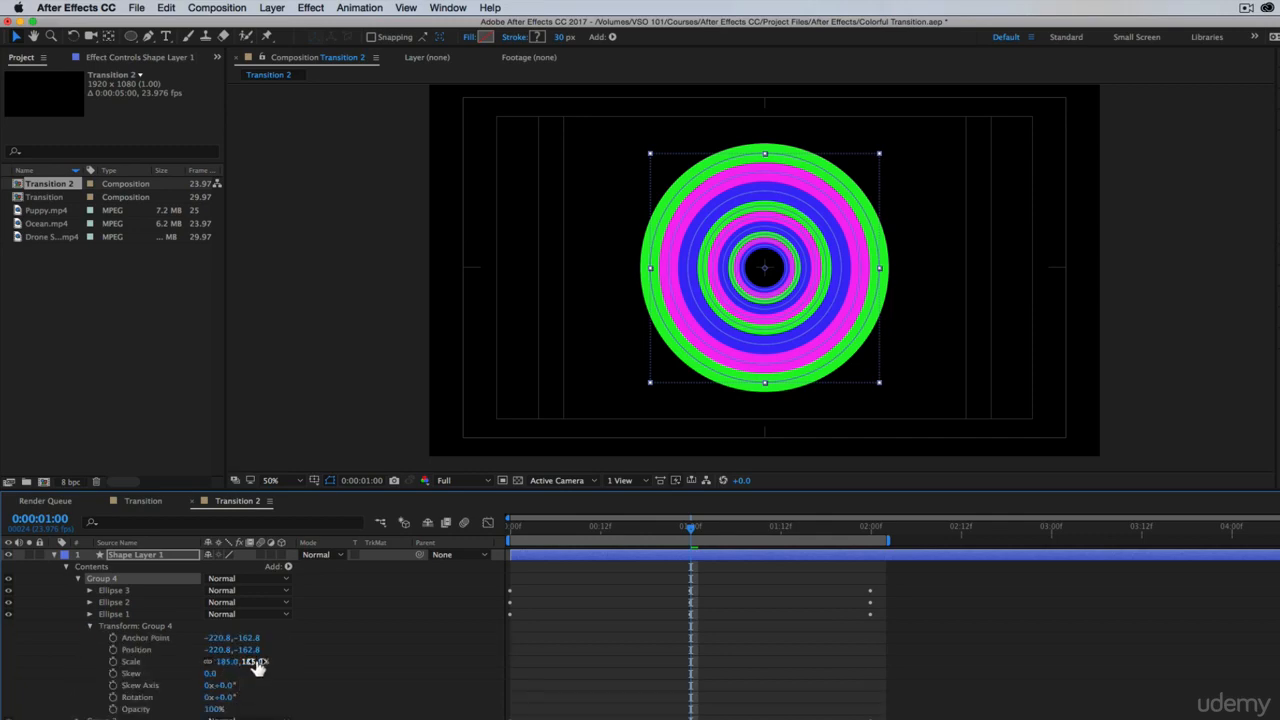
drag(257, 667, 371, 666)
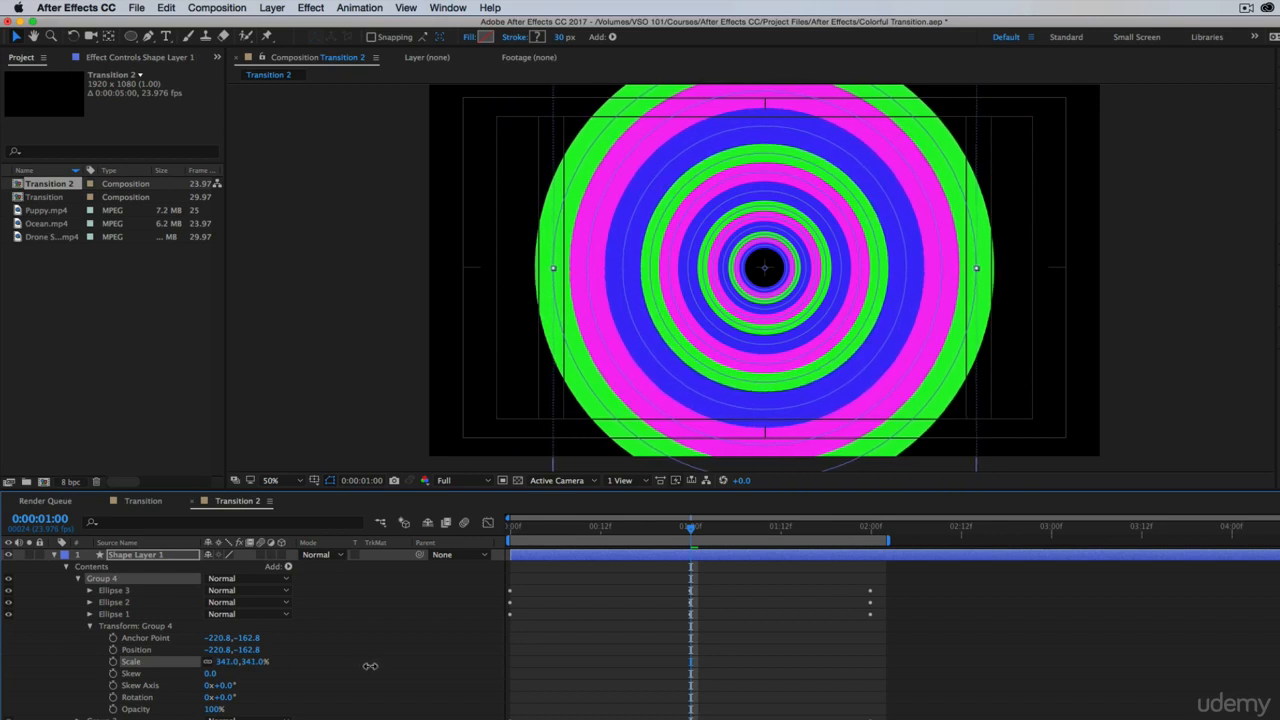
click(79, 579)
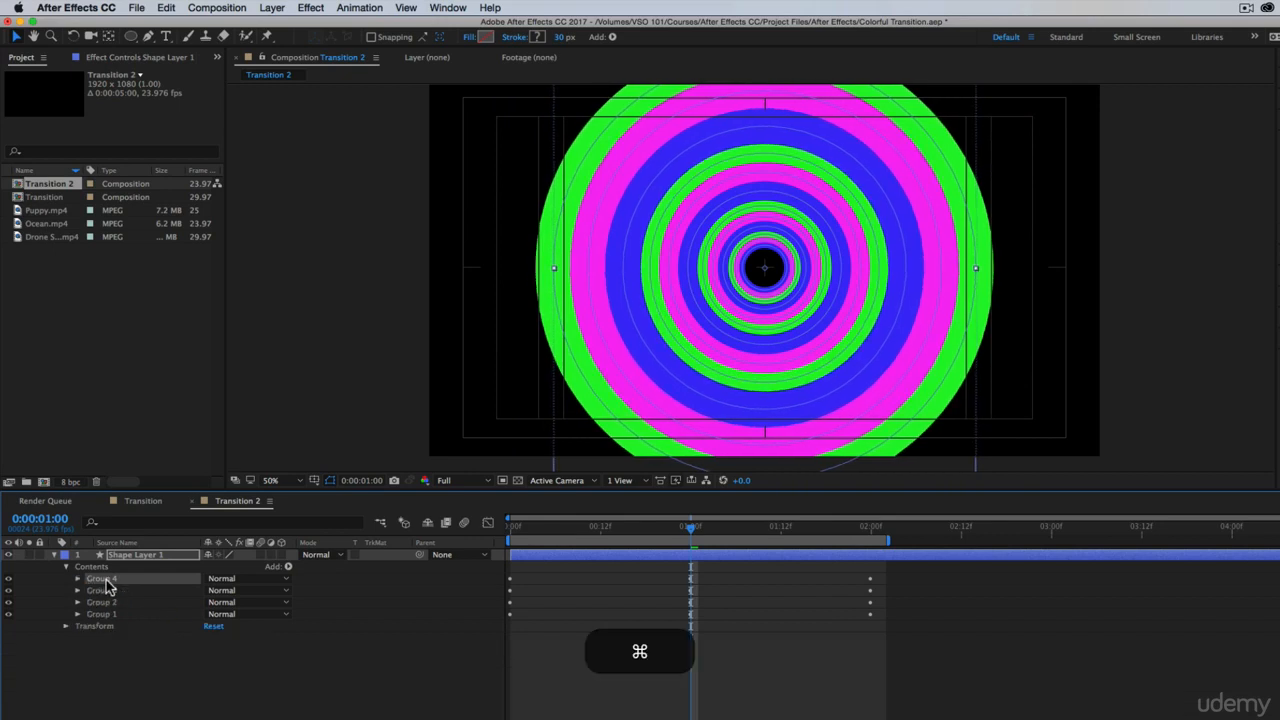
Duplicate Group 4 and scale the copy up to 626% so the rings cover the whole frame
key(super+d)
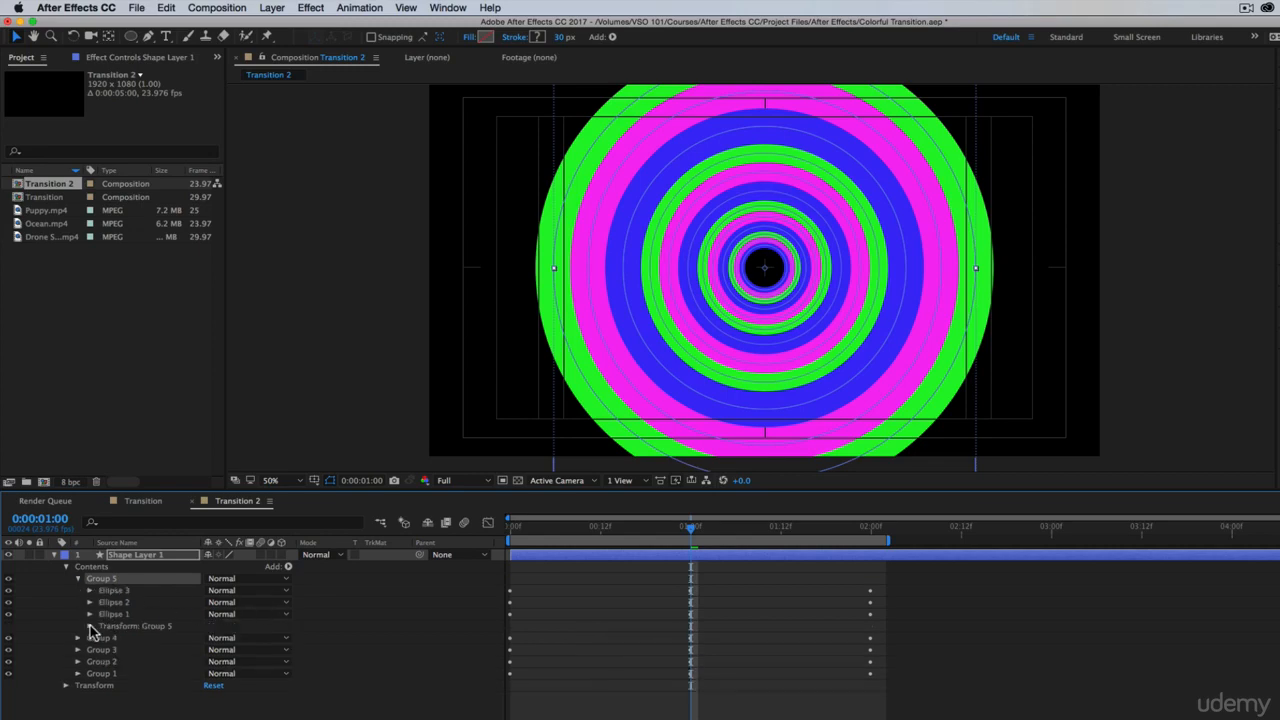
click(90, 626)
drag(250, 662, 443, 657)
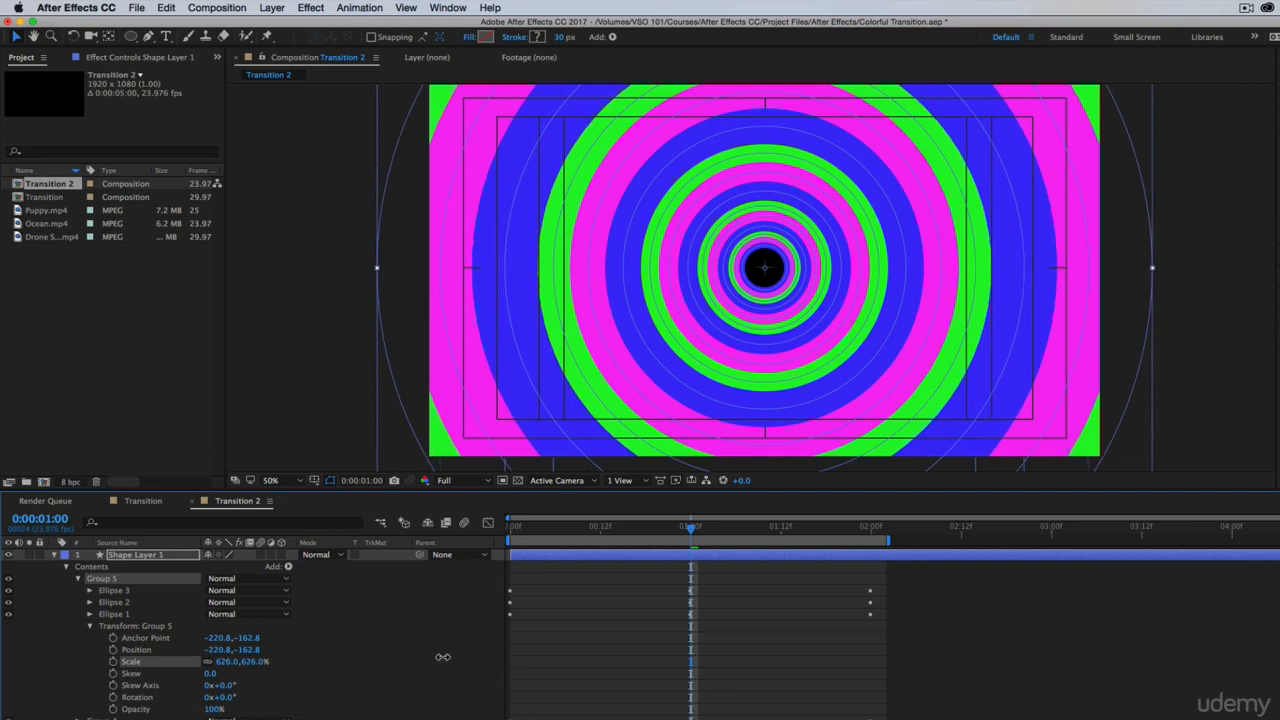
click(754, 672)
Review the ring animation in Transition 2 from the start and compare it with the Transition composition
drag(520, 527, 166, 489)
click(143, 500)
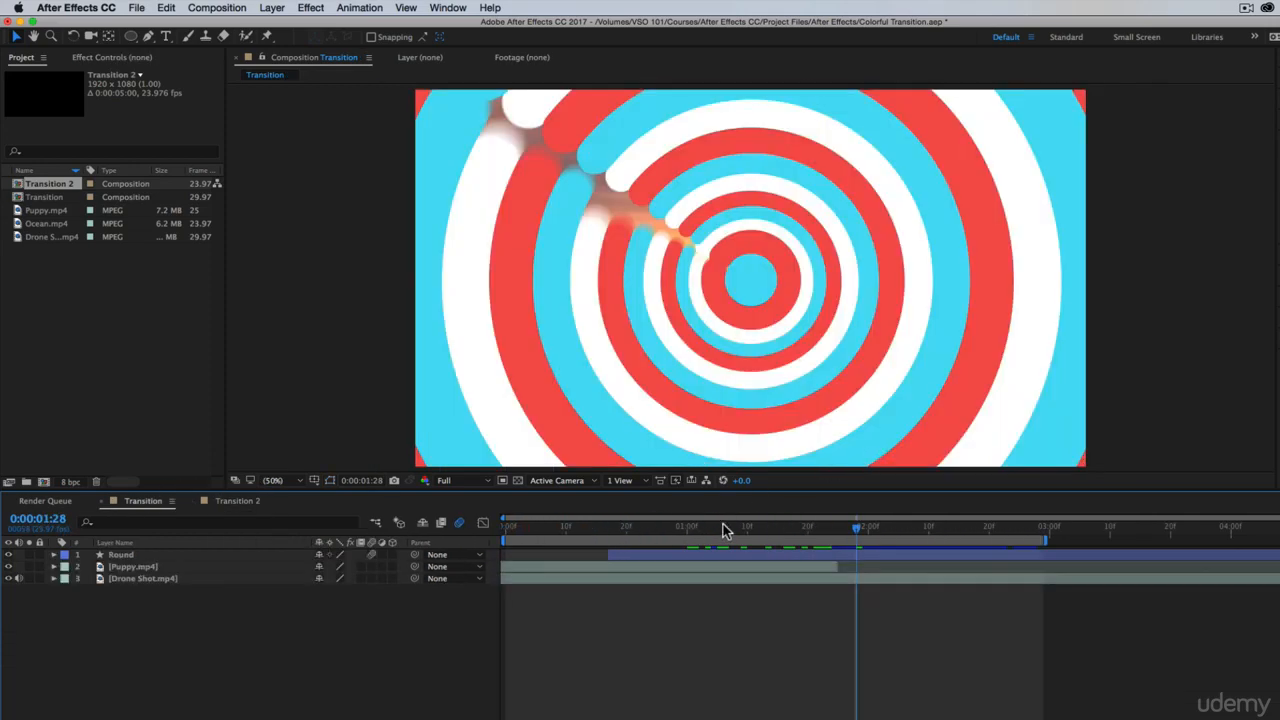
drag(808, 532, 758, 523)
click(237, 500)
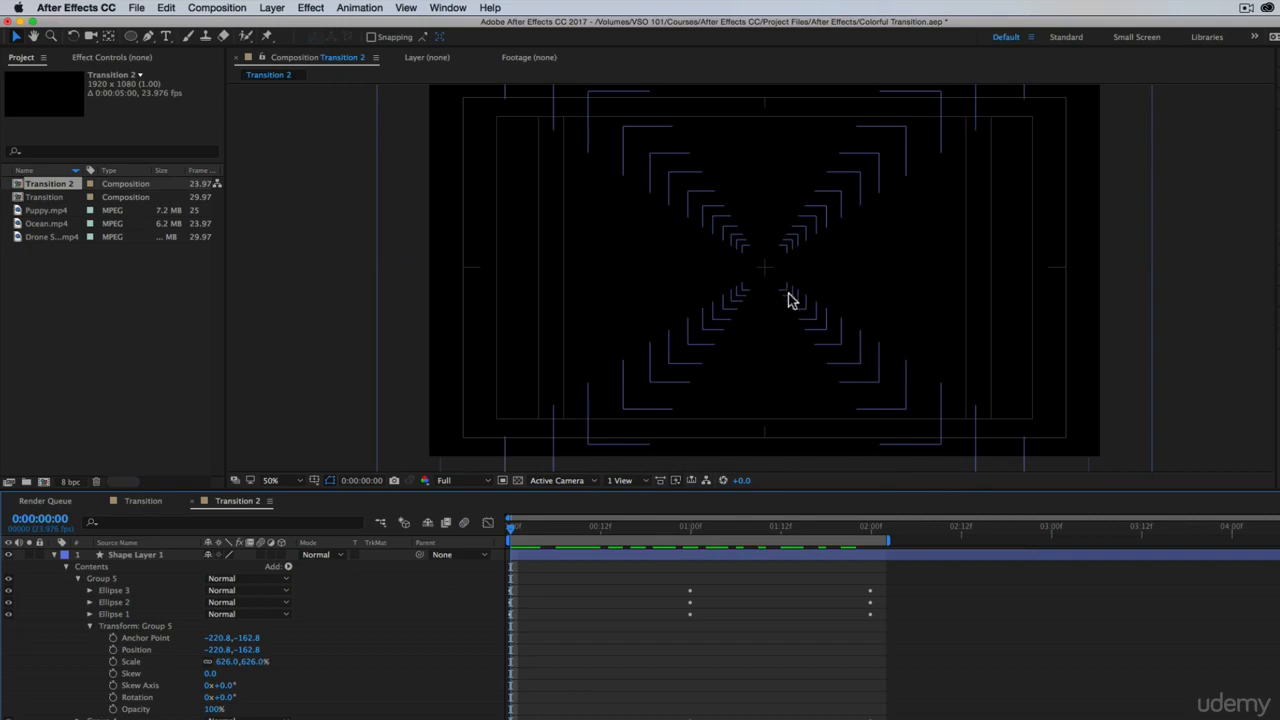
At the 1-second mark, duplicate Group 2 and scale the copy down to about 27% inside the smallest rings
click(690, 530)
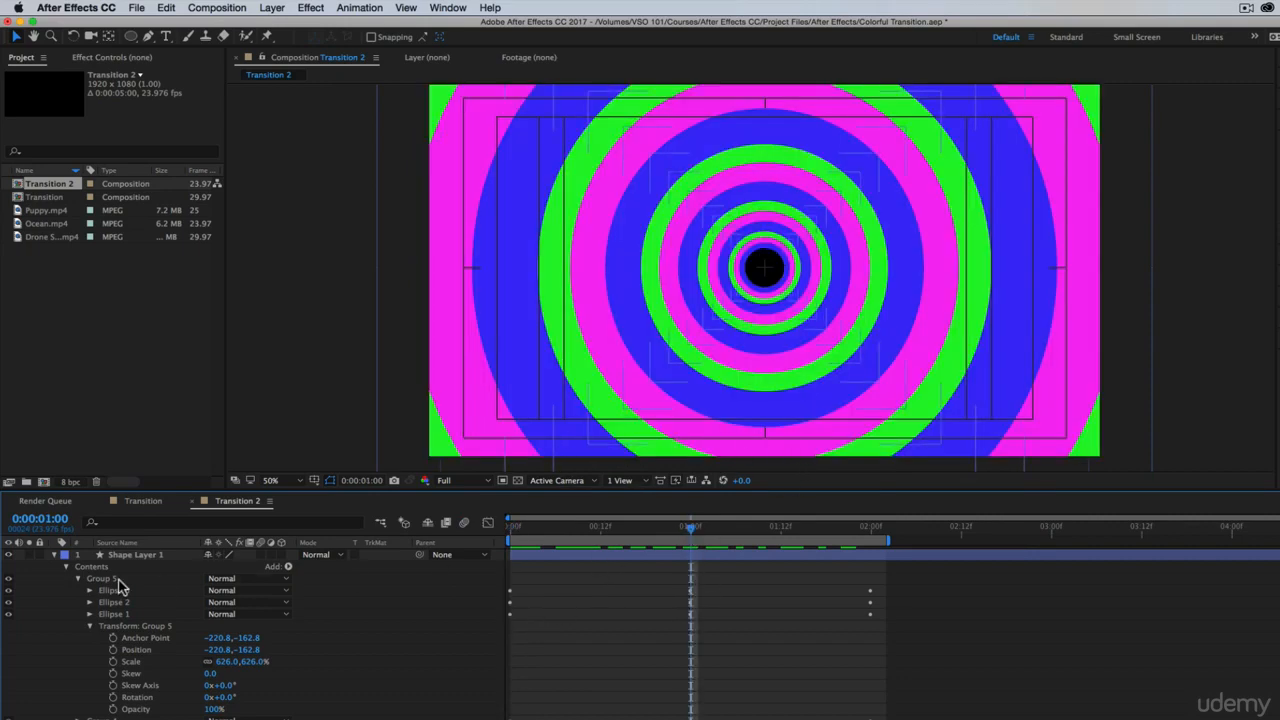
click(78, 579)
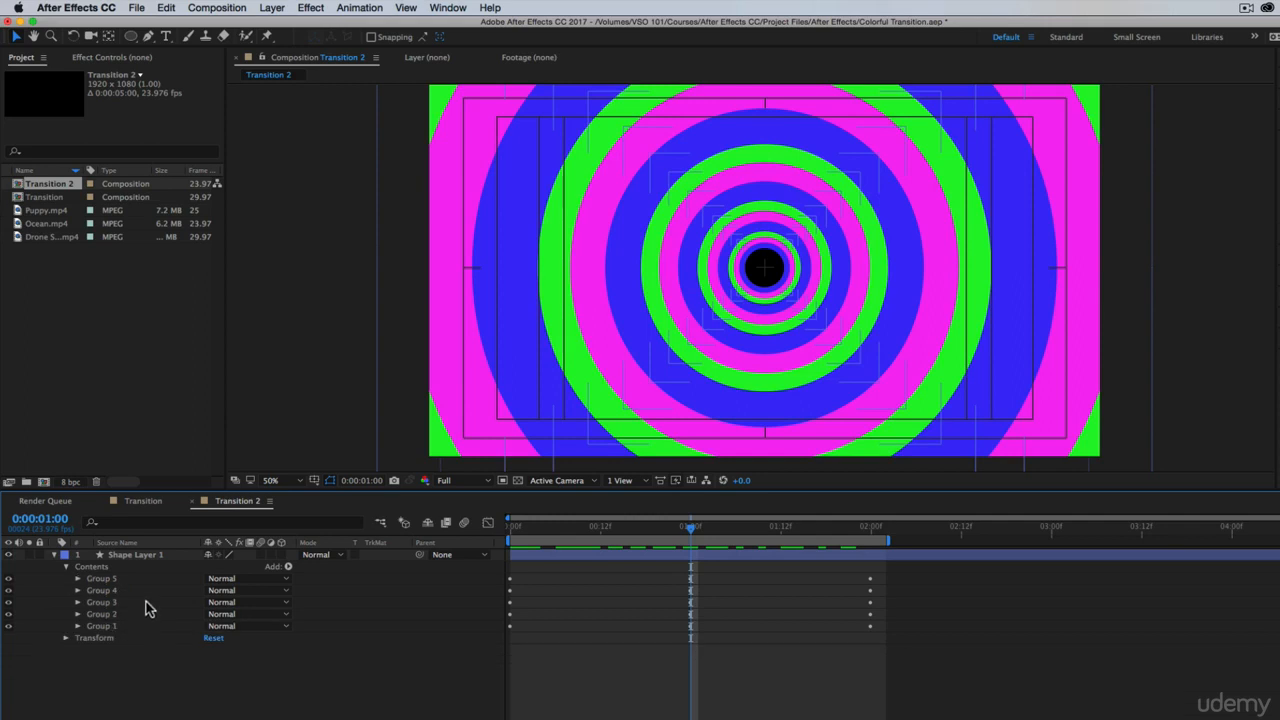
super+click(104, 614)
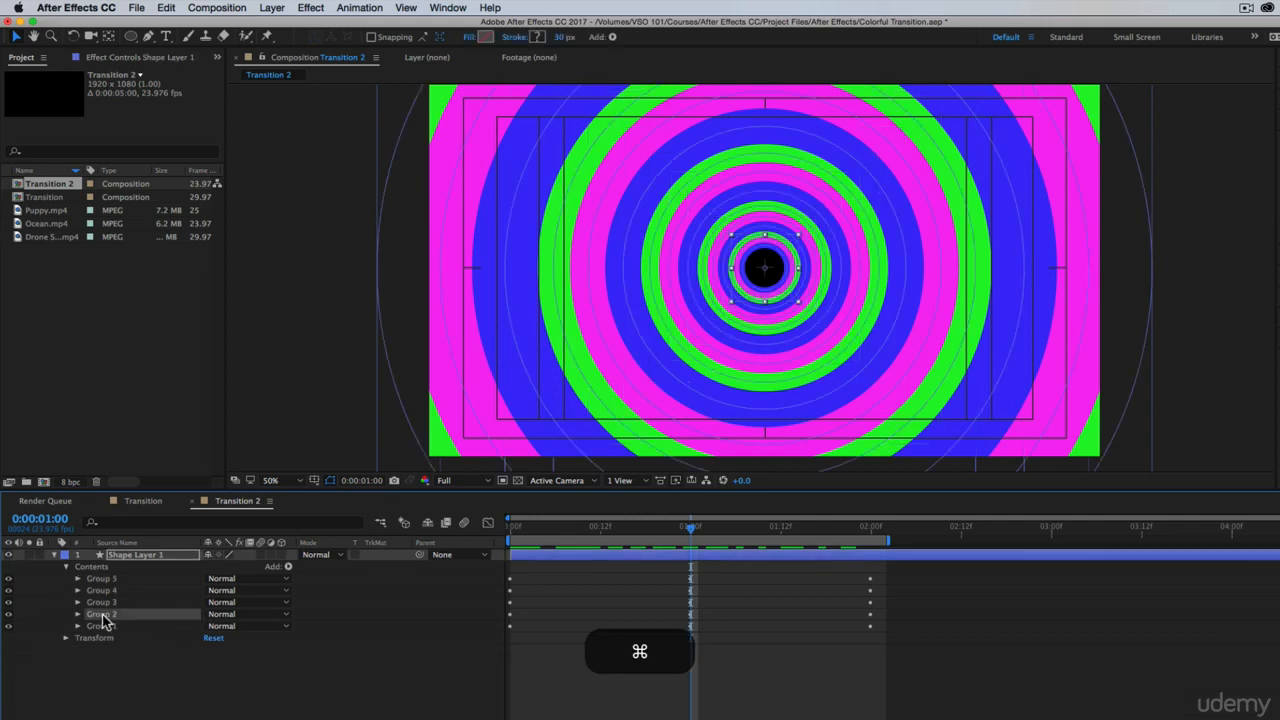
key(super+d)
drag(76, 617, 88, 583)
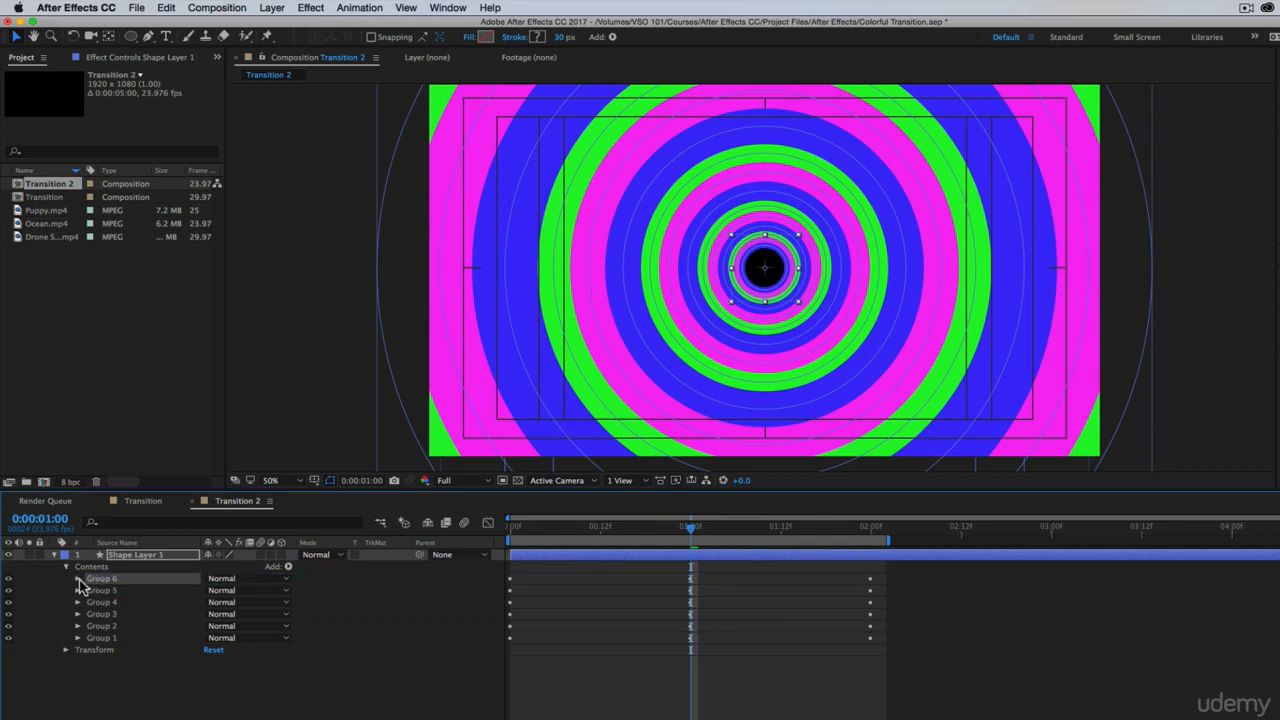
click(79, 579)
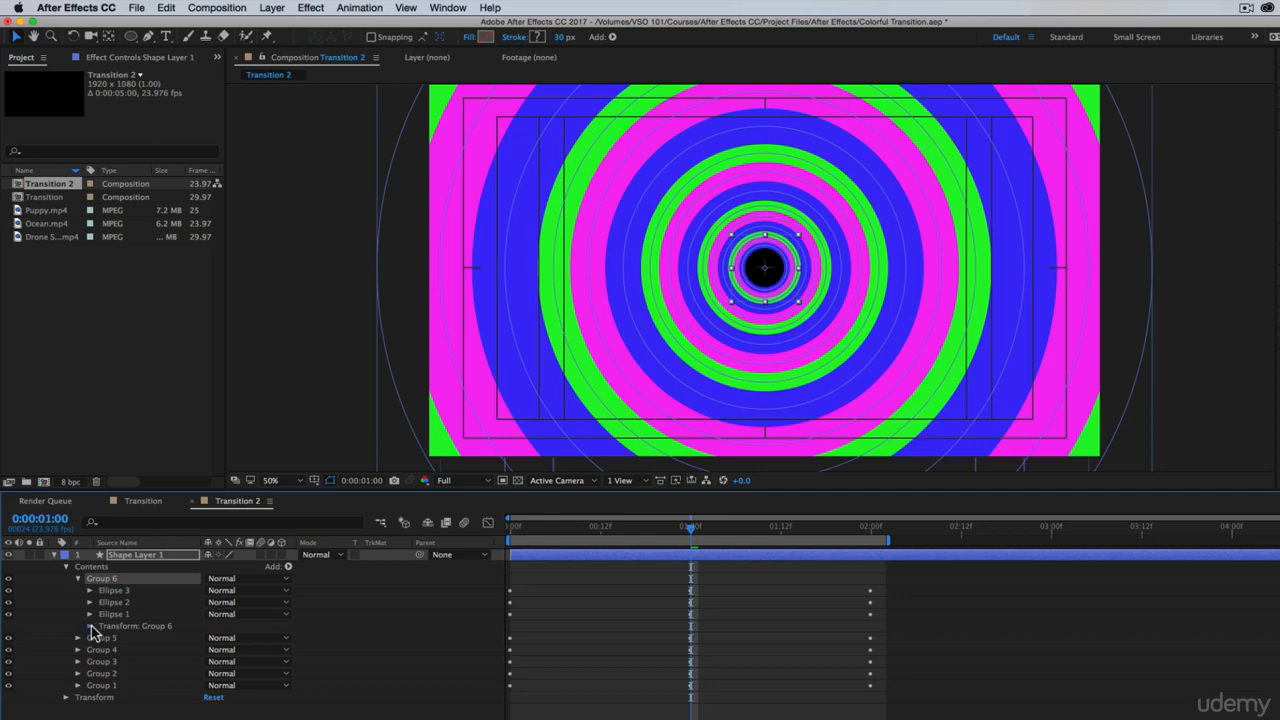
click(90, 627)
drag(245, 662, 230, 660)
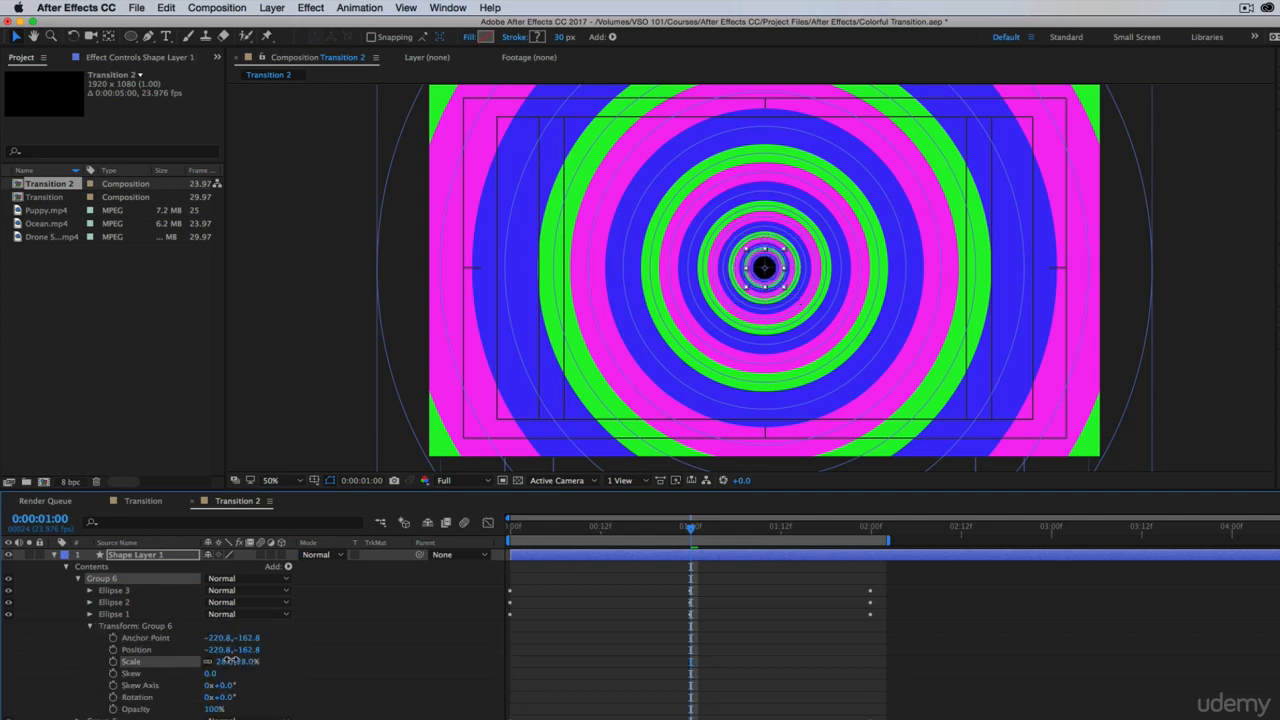
Fine-tune Group 6's scale to 30% to close the black gap around its green ring
key(z)
click(763, 266)
click(780, 267)
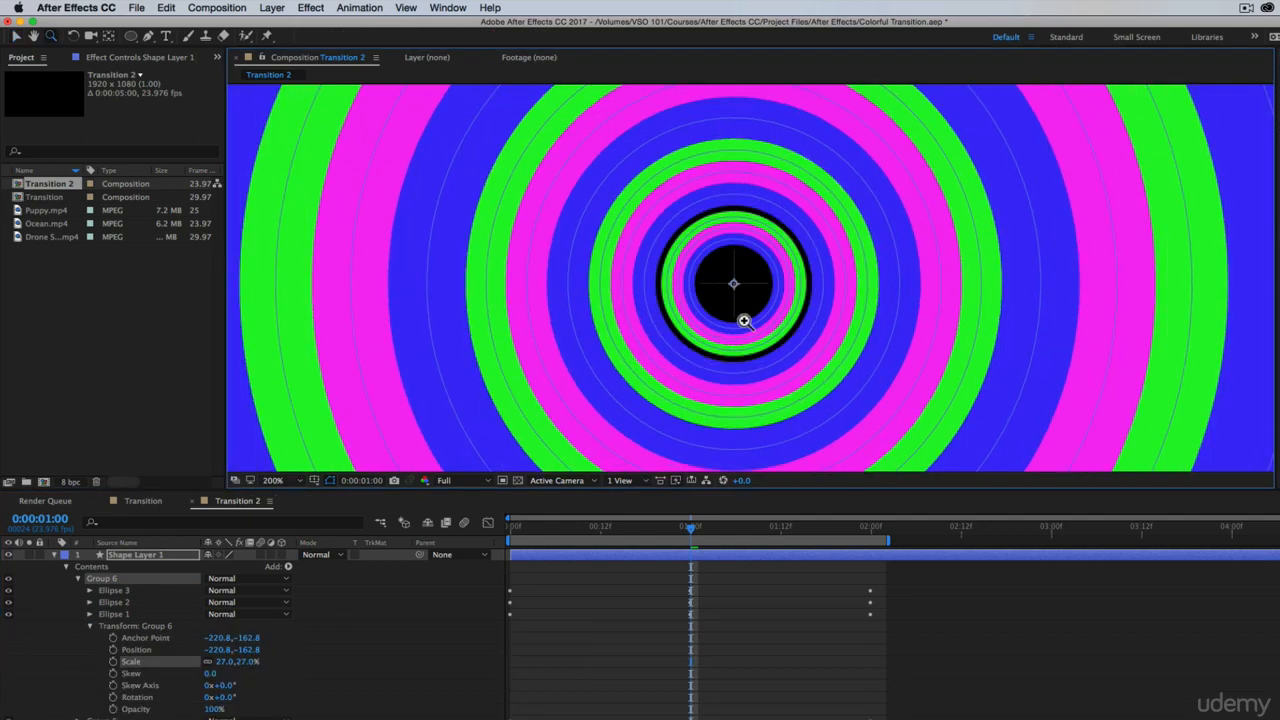
key(v)
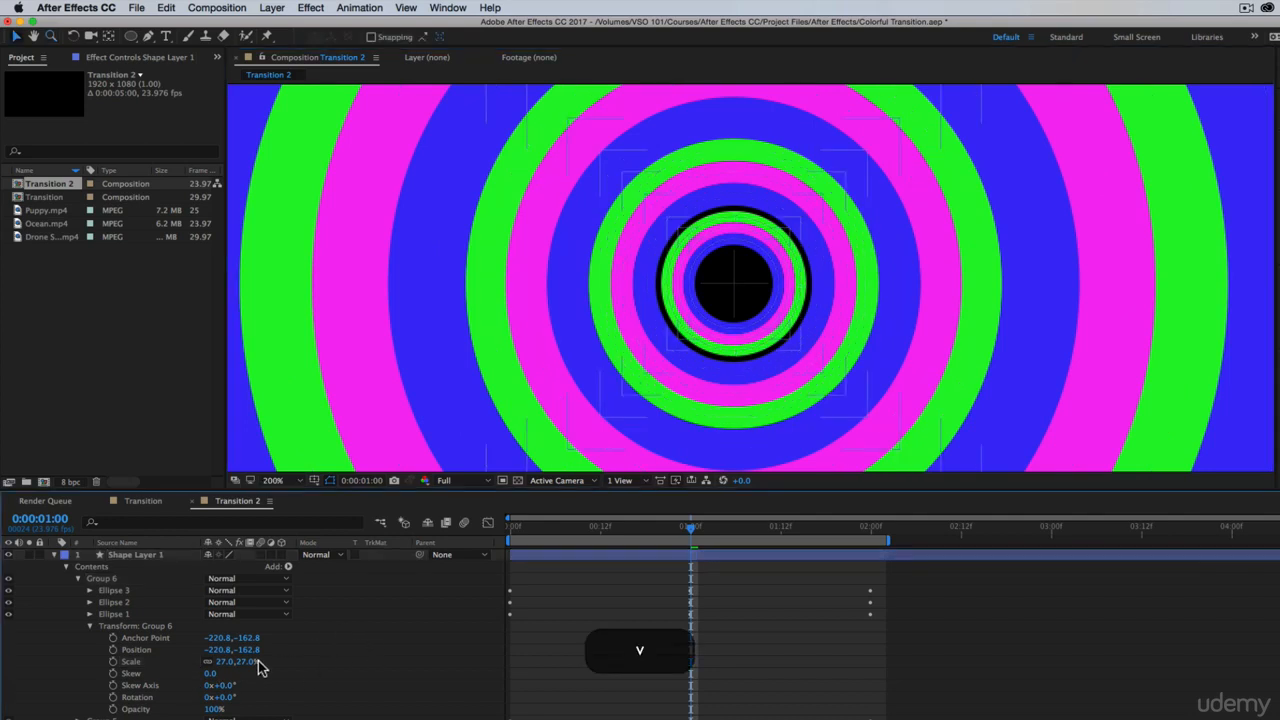
drag(245, 662, 249, 661)
drag(247, 661, 251, 661)
click(780, 669)
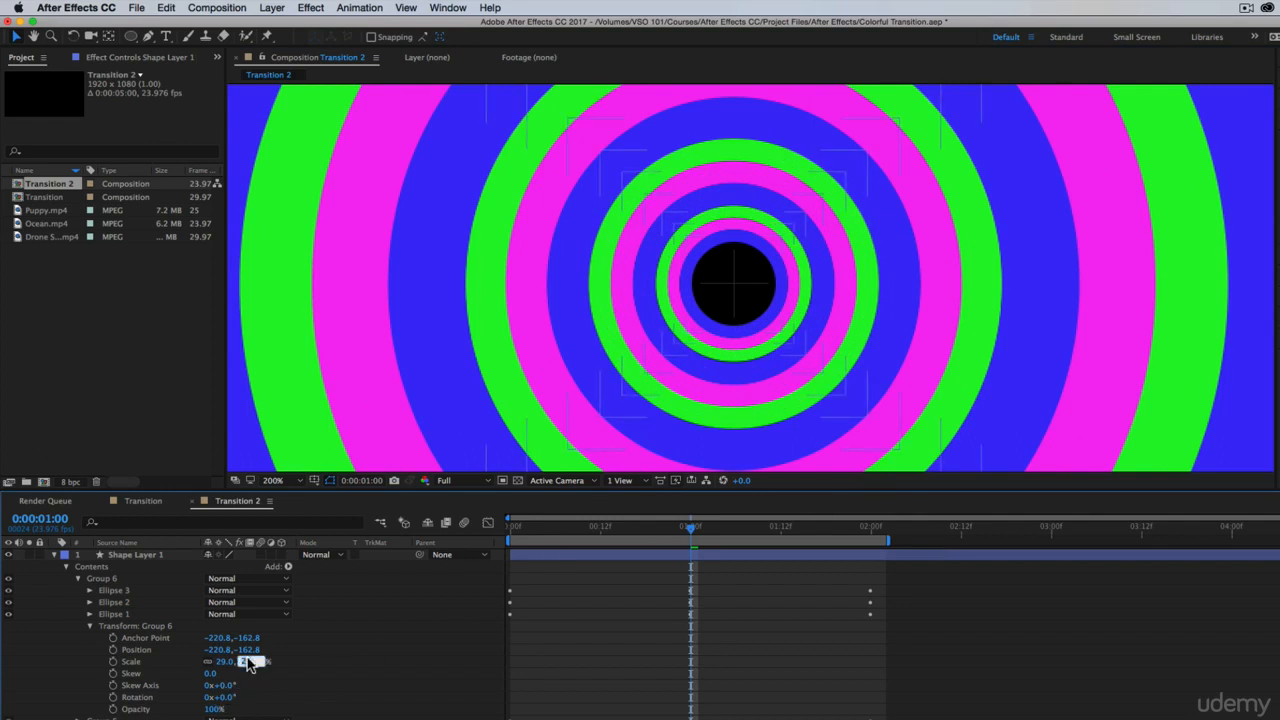
key(Return)
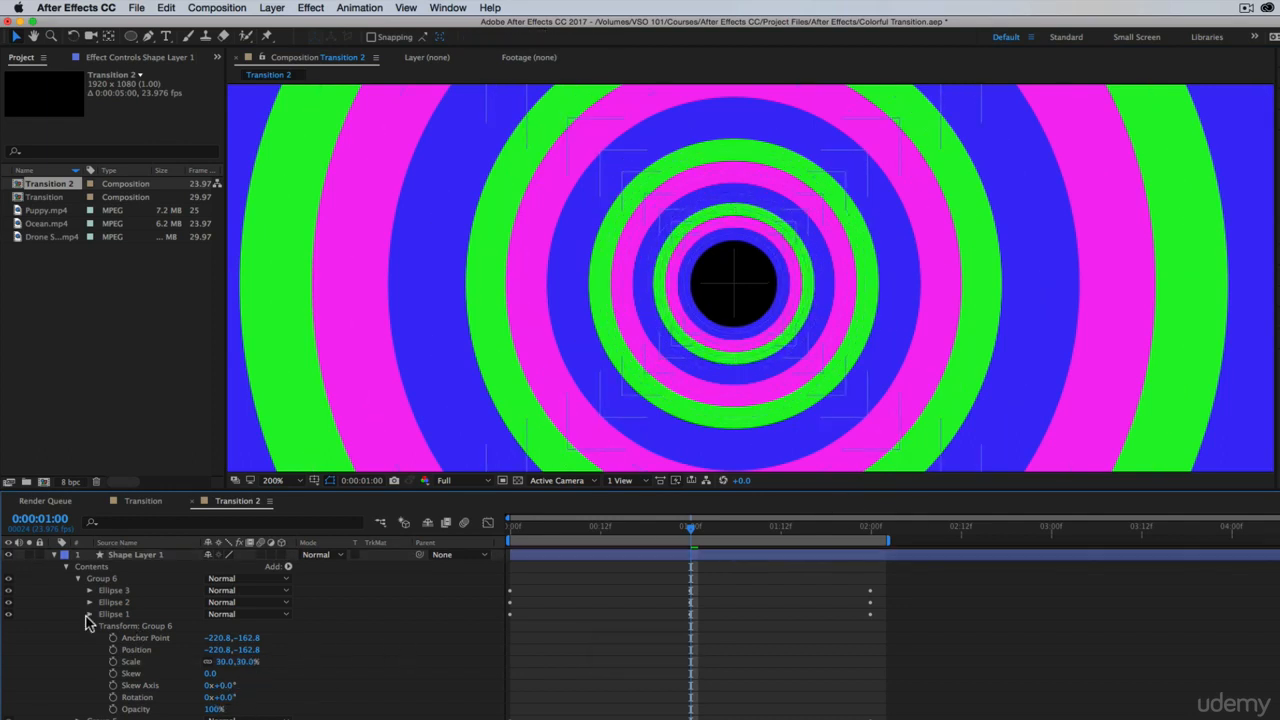
click(91, 626)
Fill the black center by setting Group 6's Ellipse 3 to a size of 104.5 and a stroke width of 167
click(8, 590)
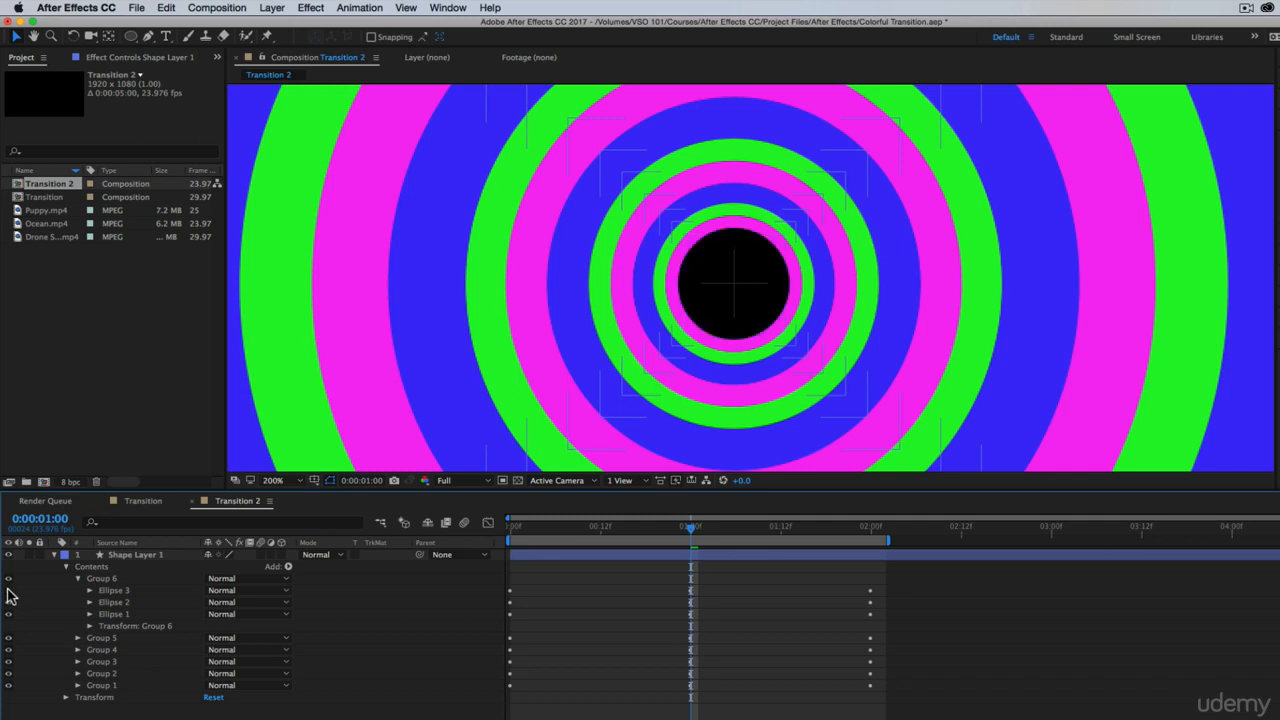
click(8, 590)
click(90, 590)
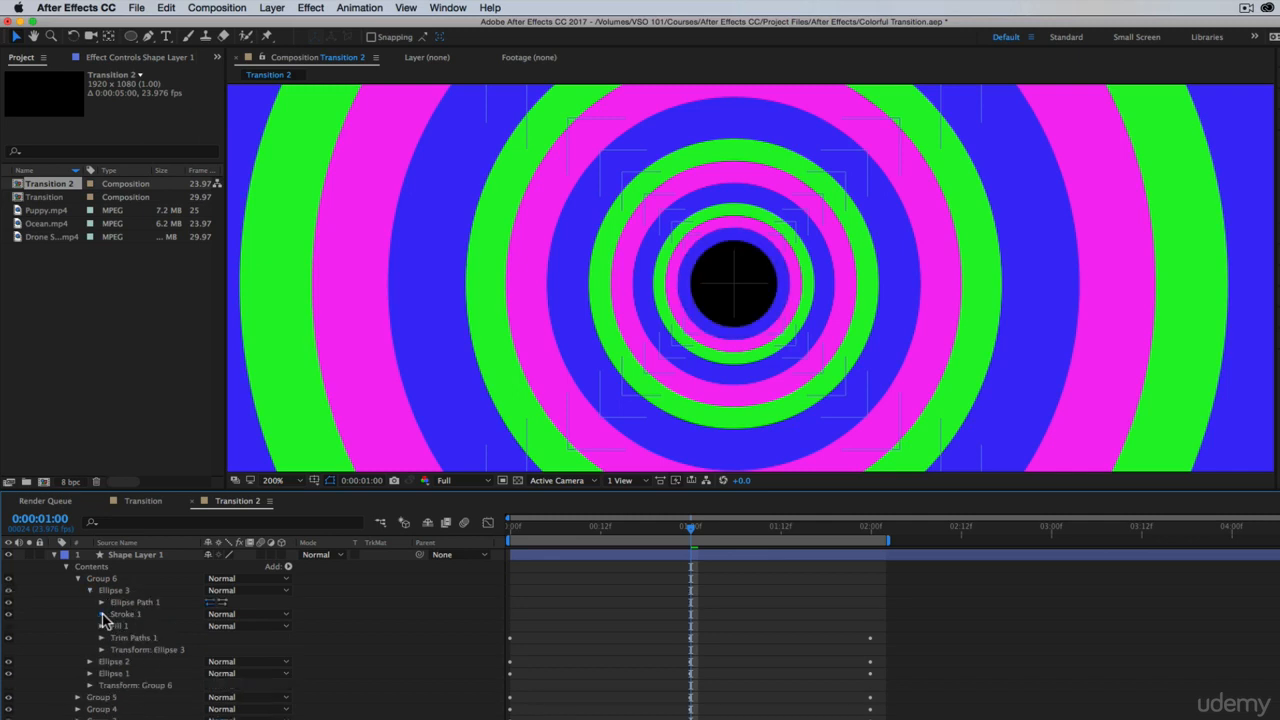
click(102, 614)
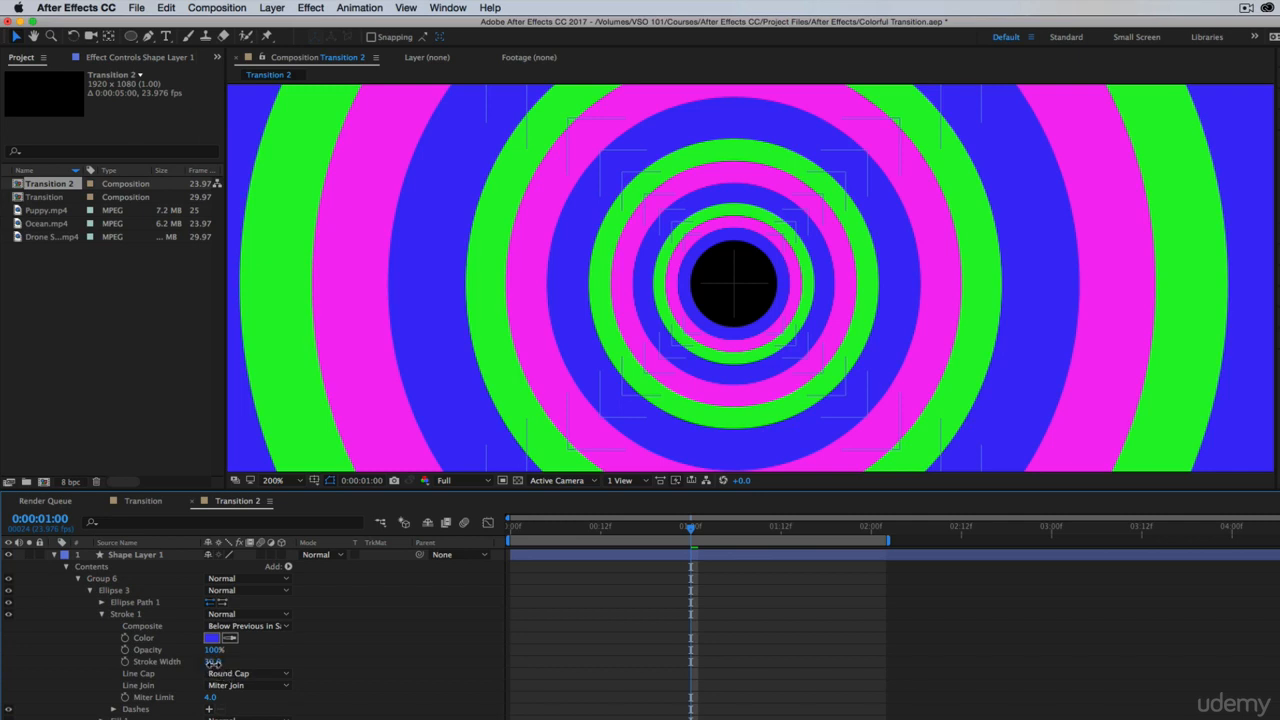
drag(213, 662, 263, 663)
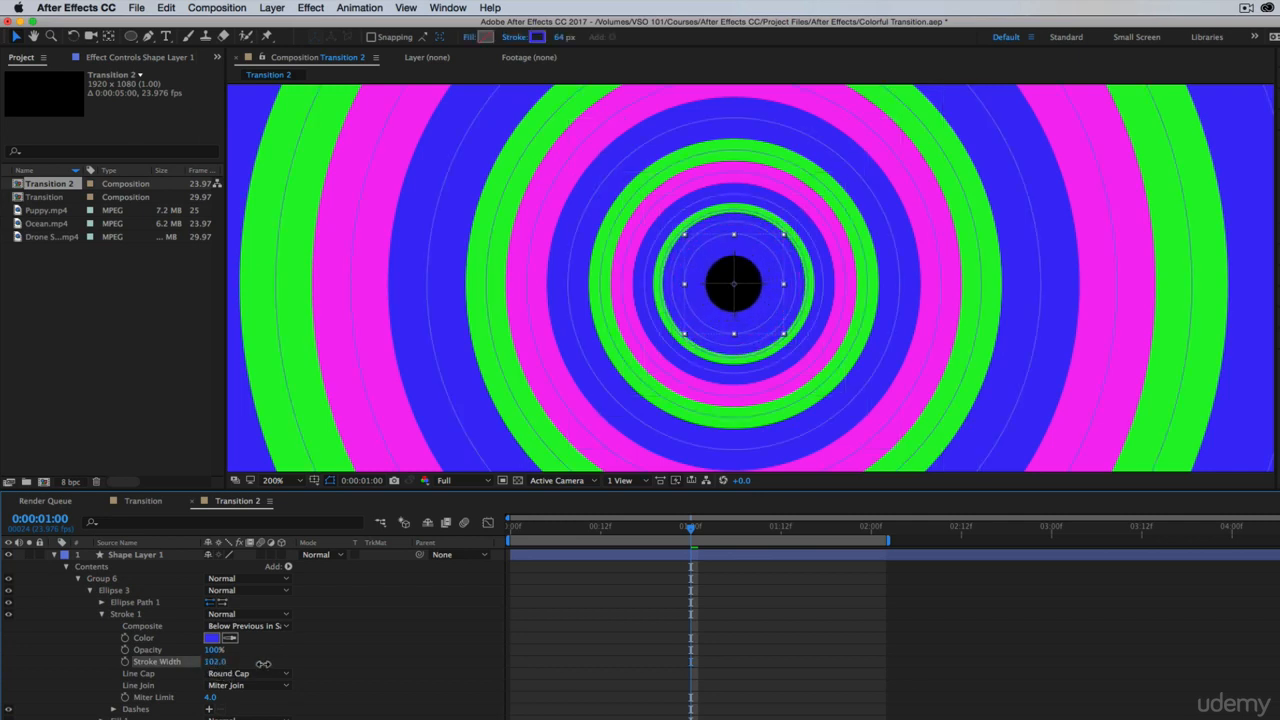
click(100, 603)
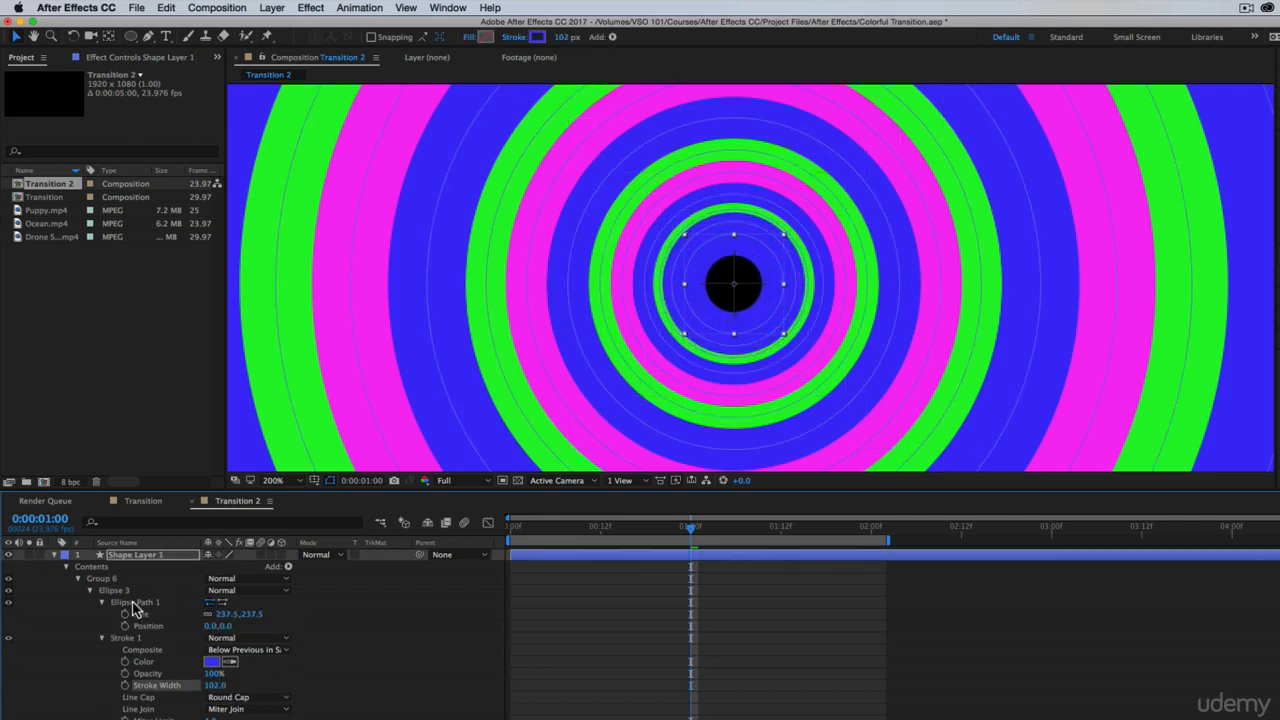
drag(227, 626, 186, 638)
key(super+z)
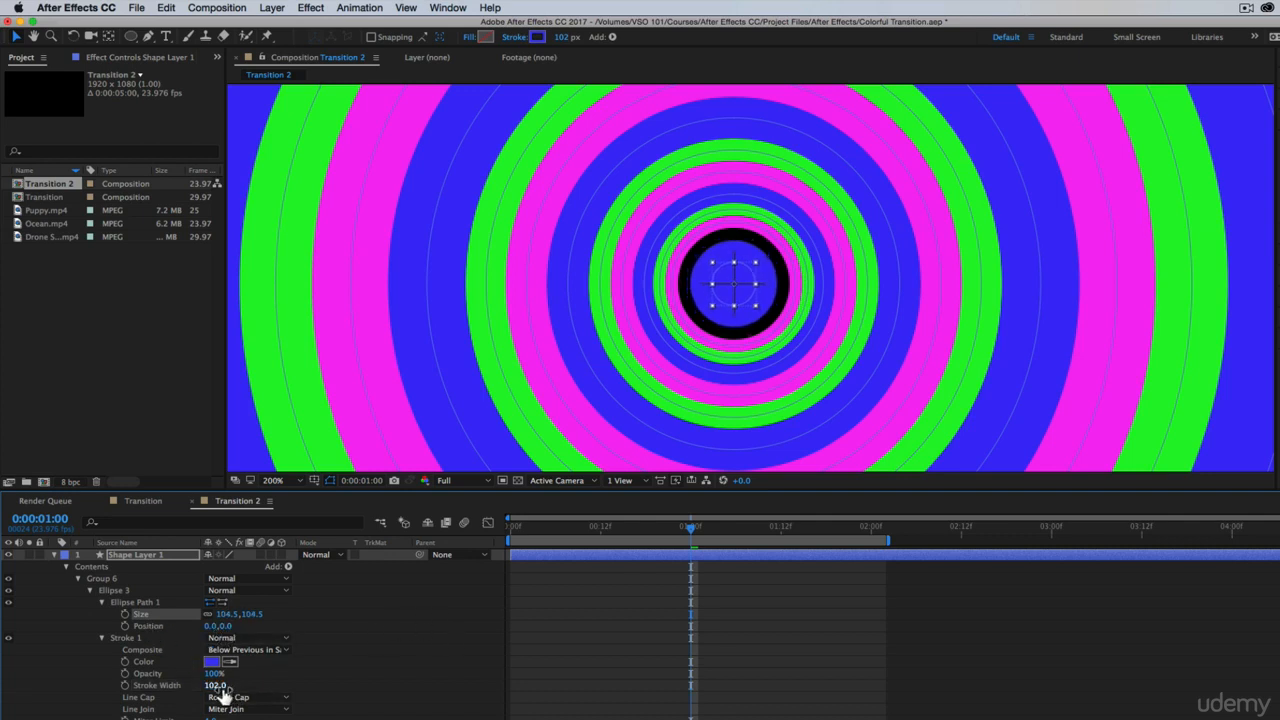
drag(221, 690, 265, 687)
click(680, 618)
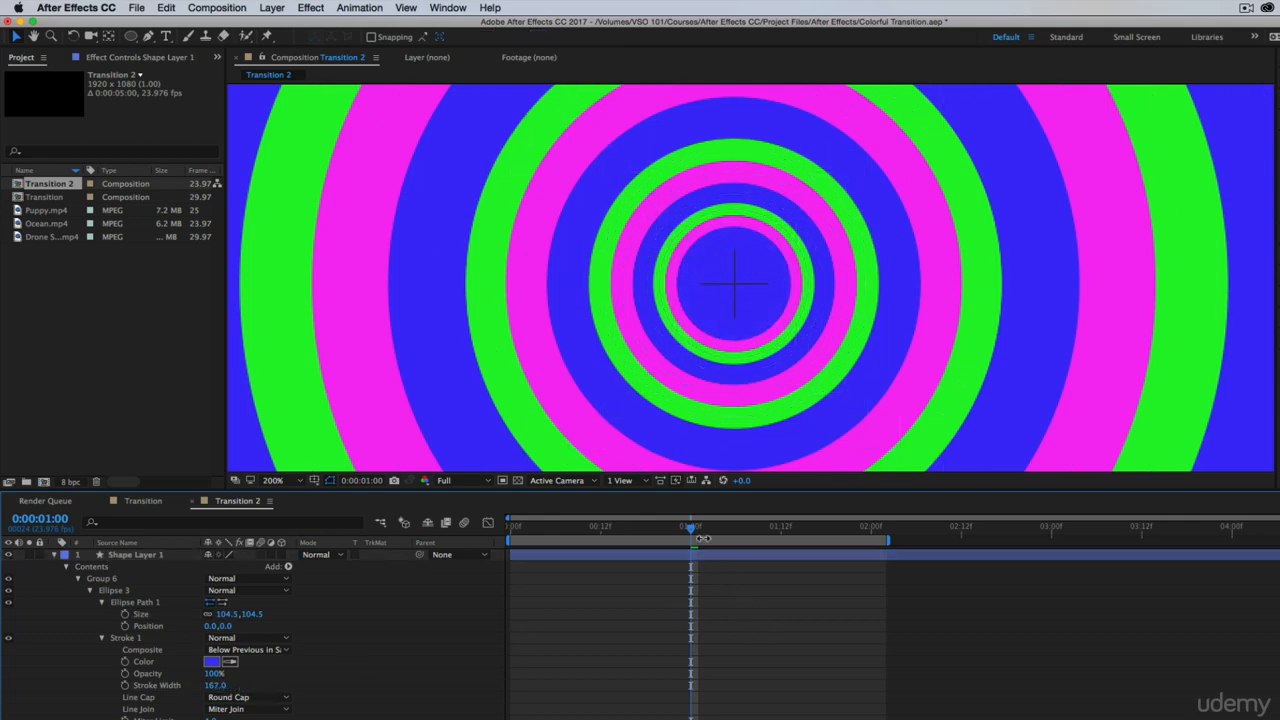
Preview the completed ring animation in Transition 2 from the start with the whole frame fitted in view
mouse_move(691, 527)
mouse_down()
mouse_move(519, 540)
mouse_move(651, 551)
mouse_move(505, 557)
mouse_move(657, 563)
mouse_move(526, 557)
mouse_move(683, 551)
mouse_up()
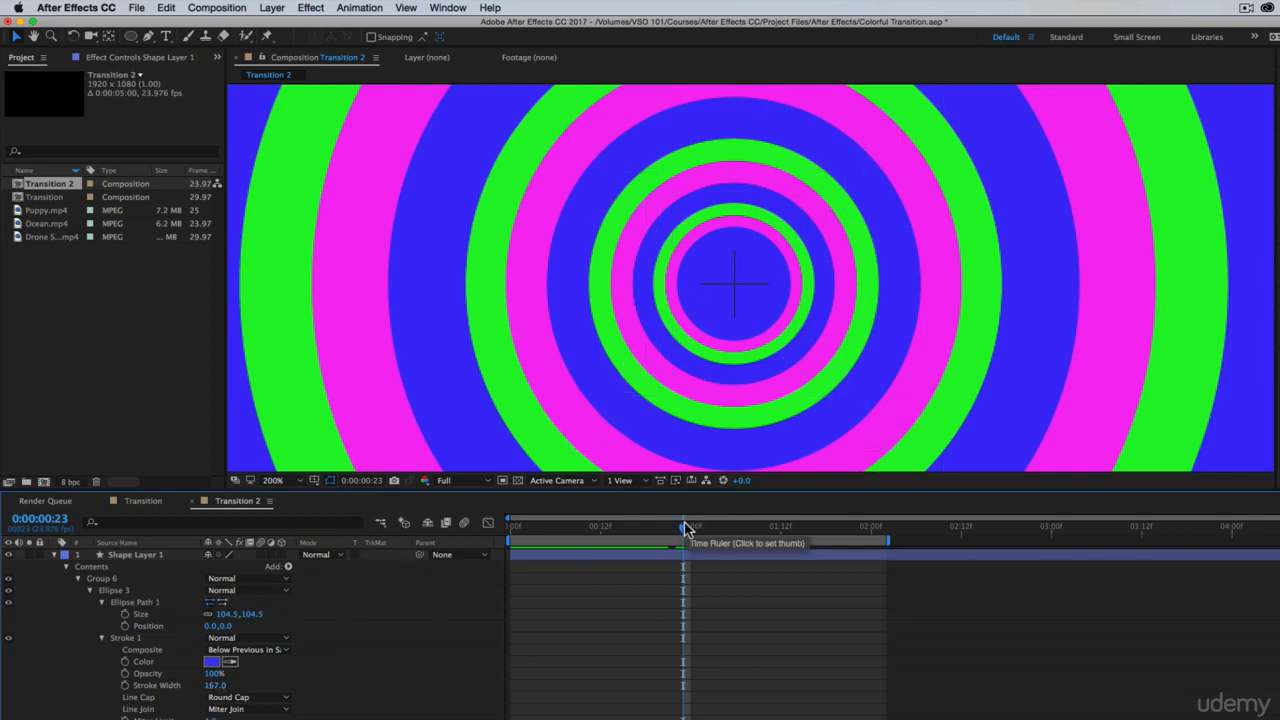
mouse_move(685, 528)
mouse_down()
mouse_move(557, 528)
mouse_move(651, 539)
mouse_move(588, 548)
mouse_move(631, 557)
mouse_move(660, 543)
mouse_move(510, 549)
mouse_up()
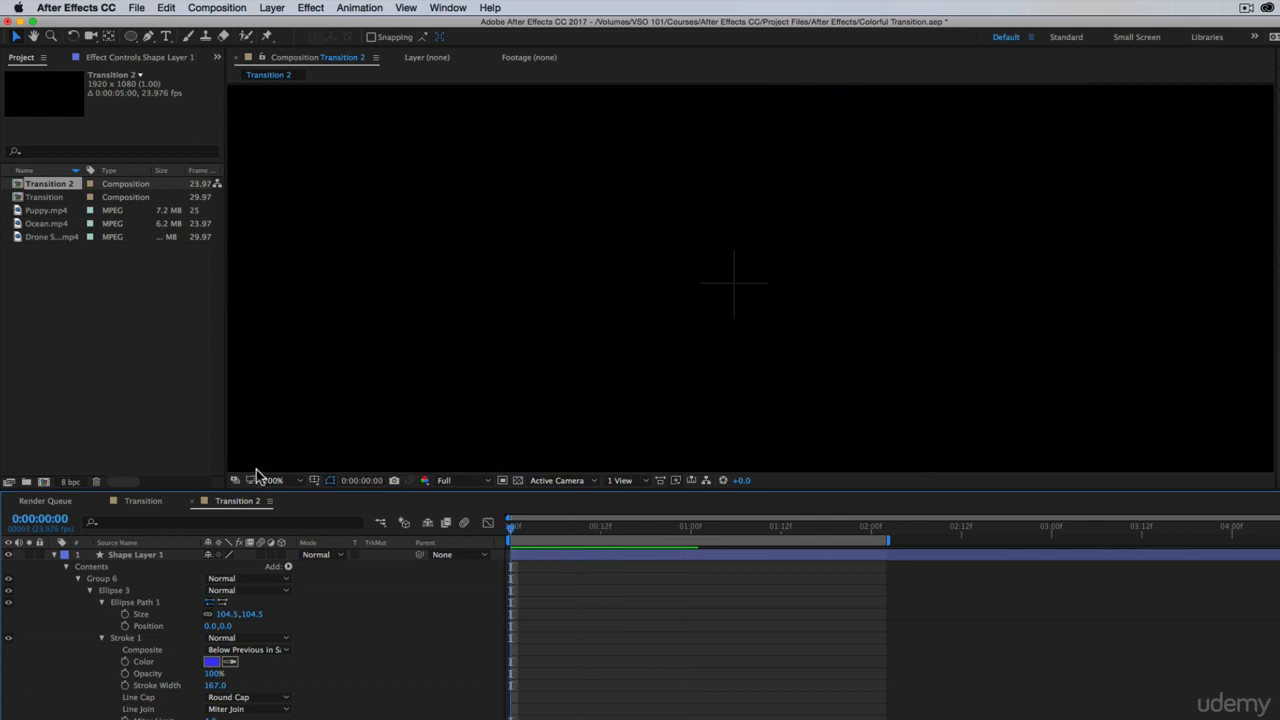
click(276, 481)
click(310, 506)
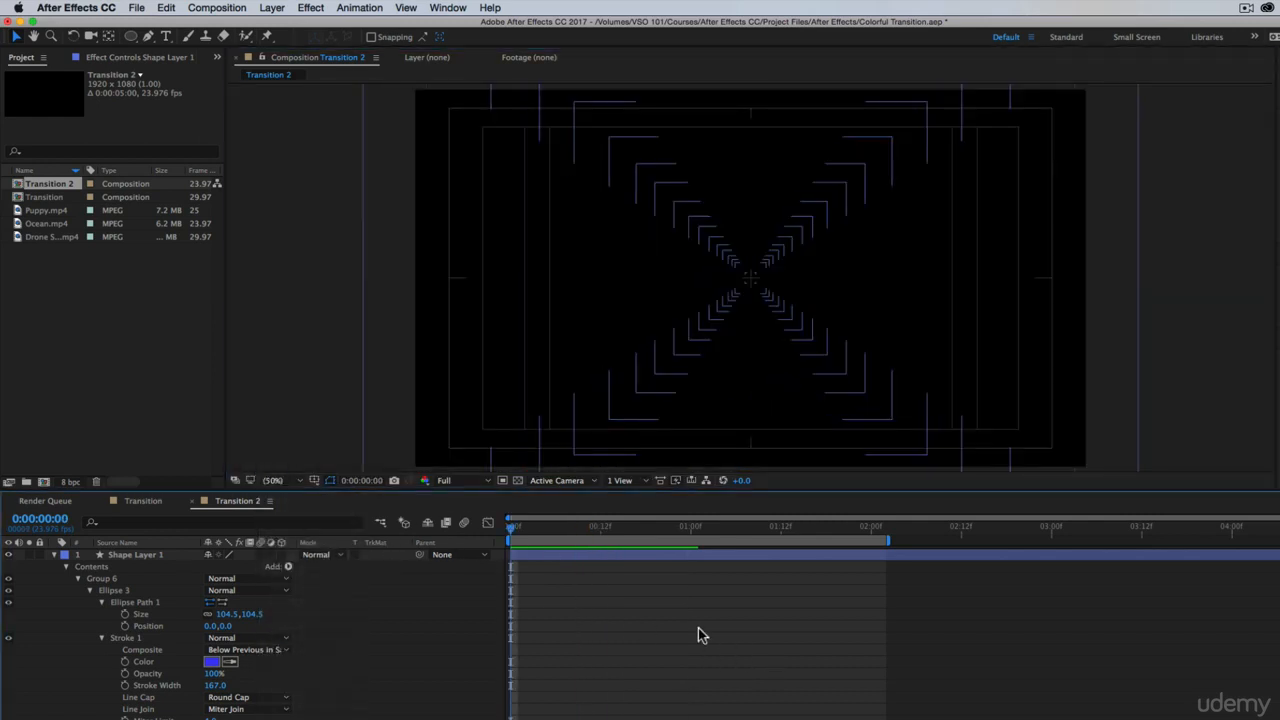
drag(541, 543, 510, 545)
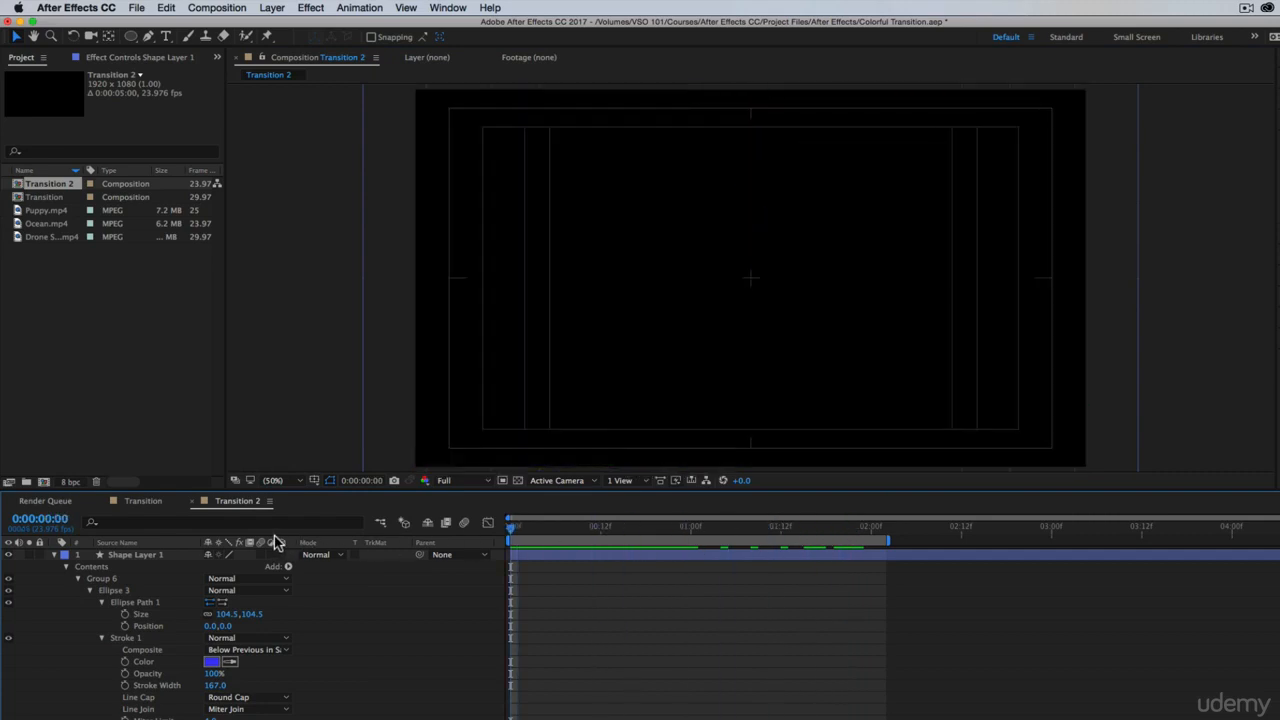
Examine how the rings sweep over the footage in the Transition composition, and return to Transition 2
click(142, 500)
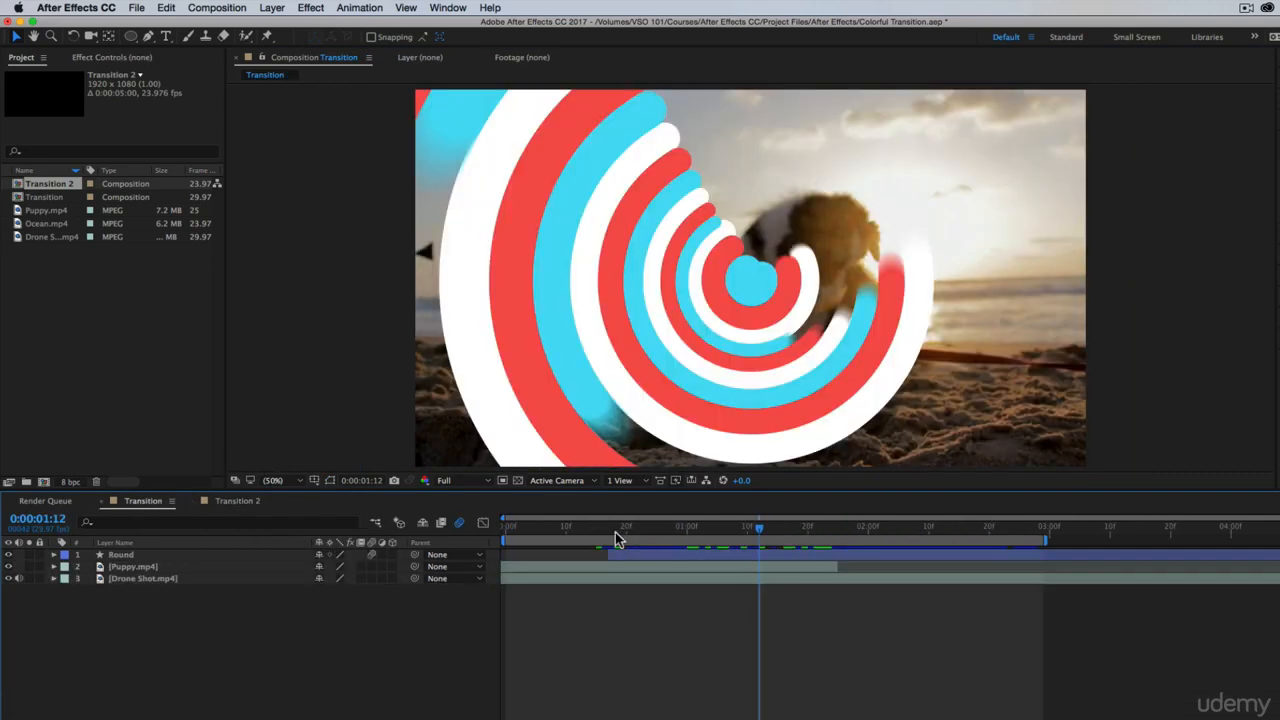
drag(615, 535, 820, 526)
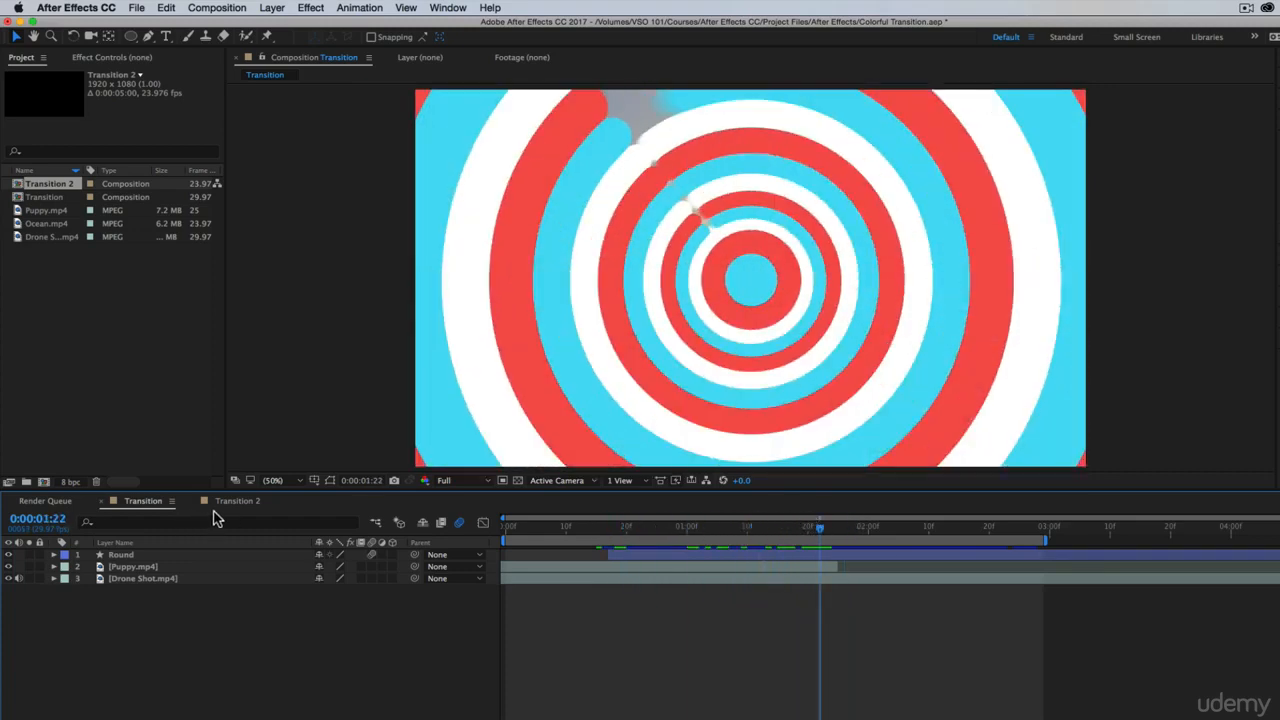
click(250, 502)
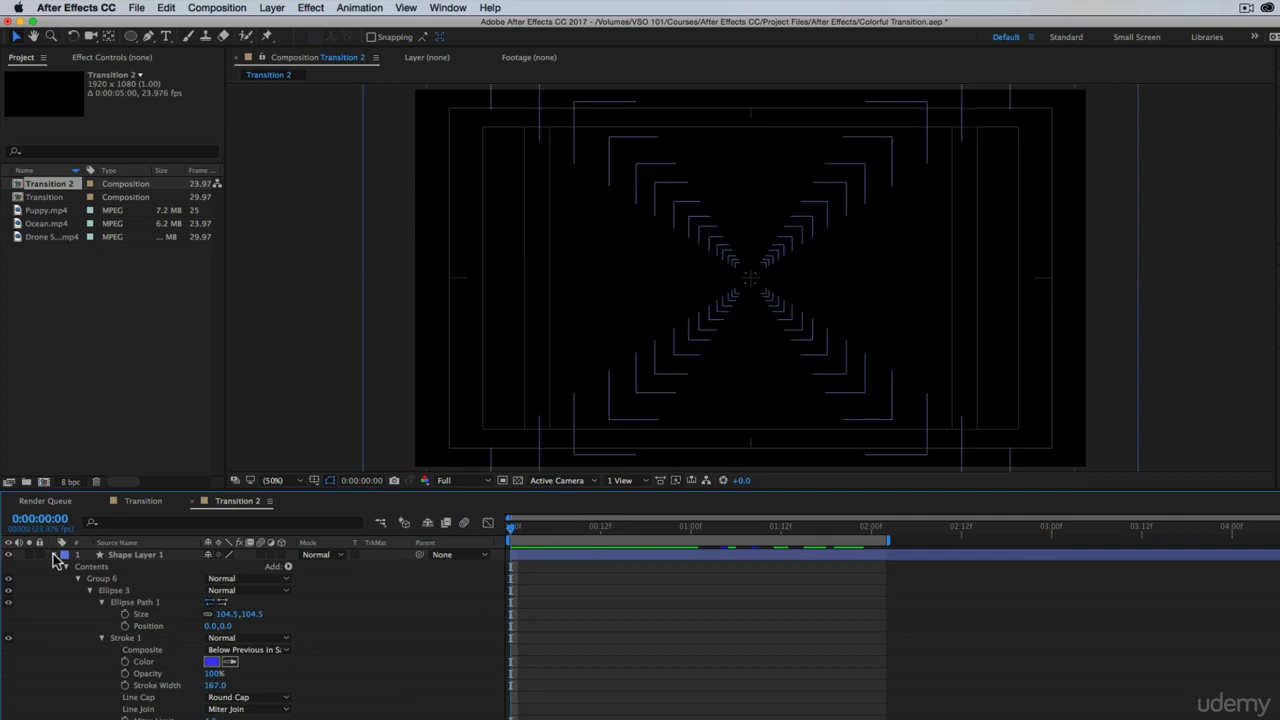
Rename Shape Layer 1 as Transition and reveal only its Rotation property
click(54, 555)
click(120, 555)
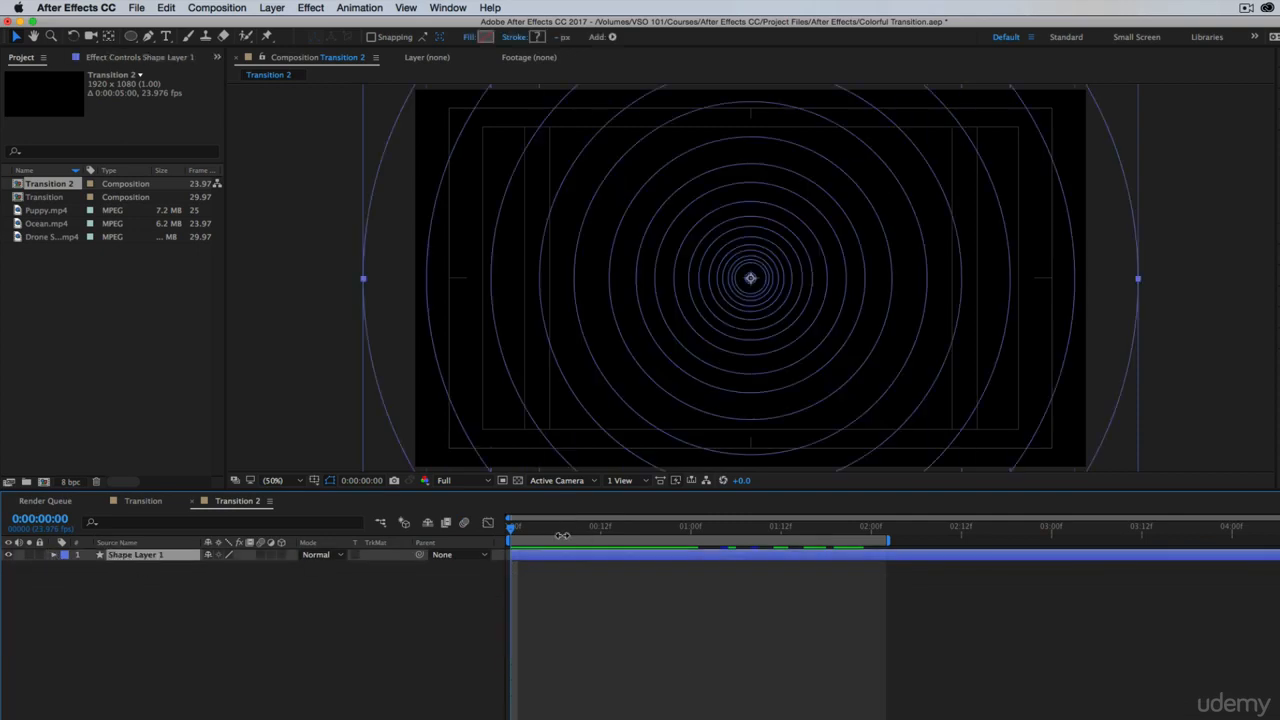
key(shift+Return)
text(Trans)
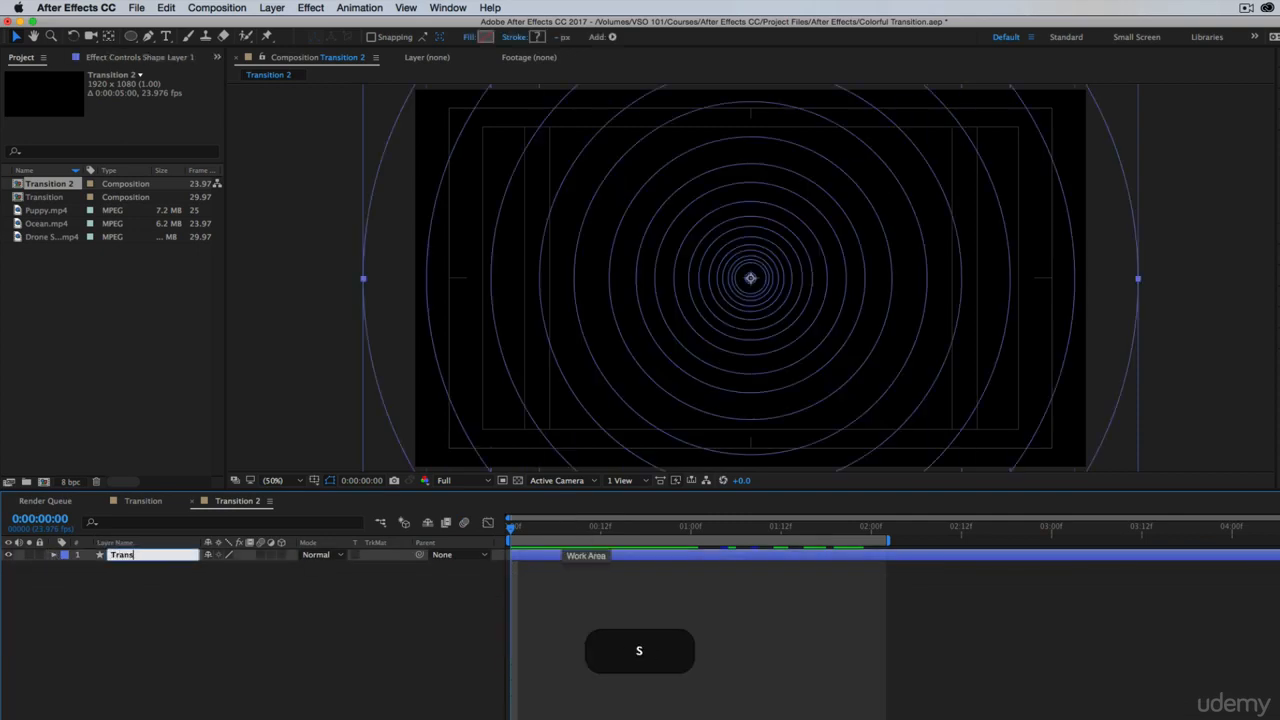
text(ition)
key(Return)
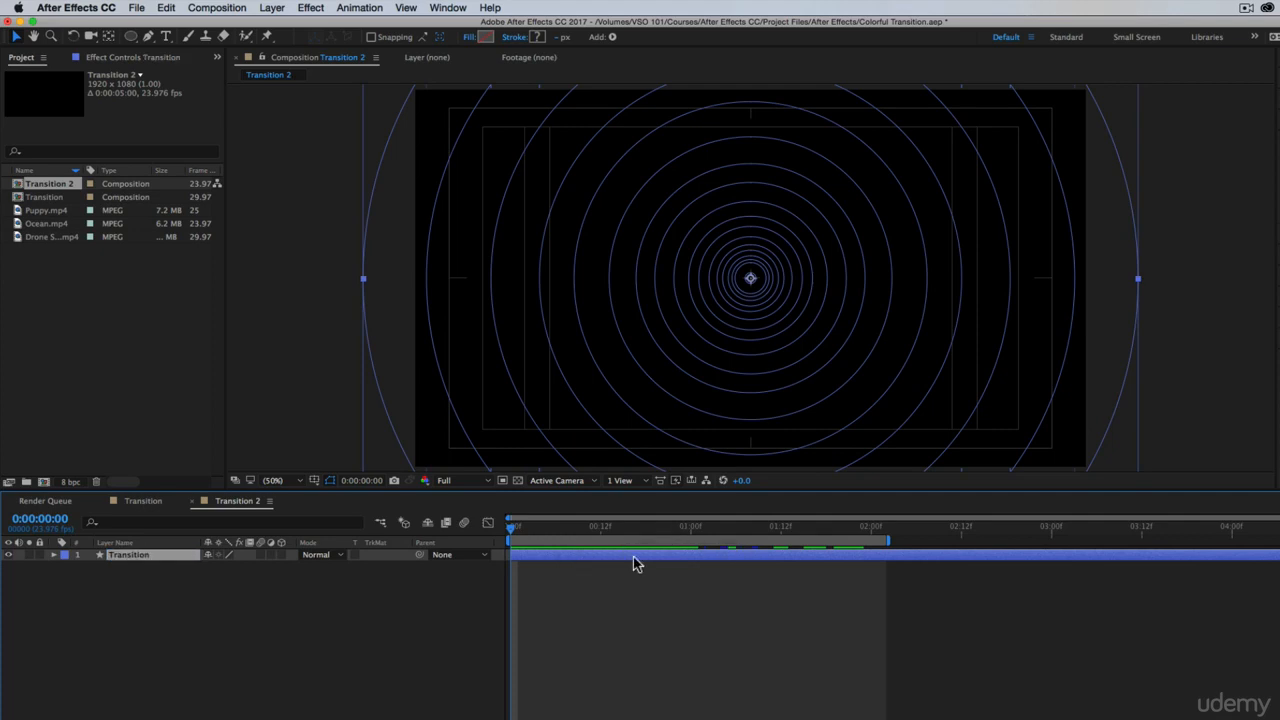
key(r)
Try a counterclockwise rotation of the Transition layer at frame 12 and undo it
drag(676, 522, 600, 531)
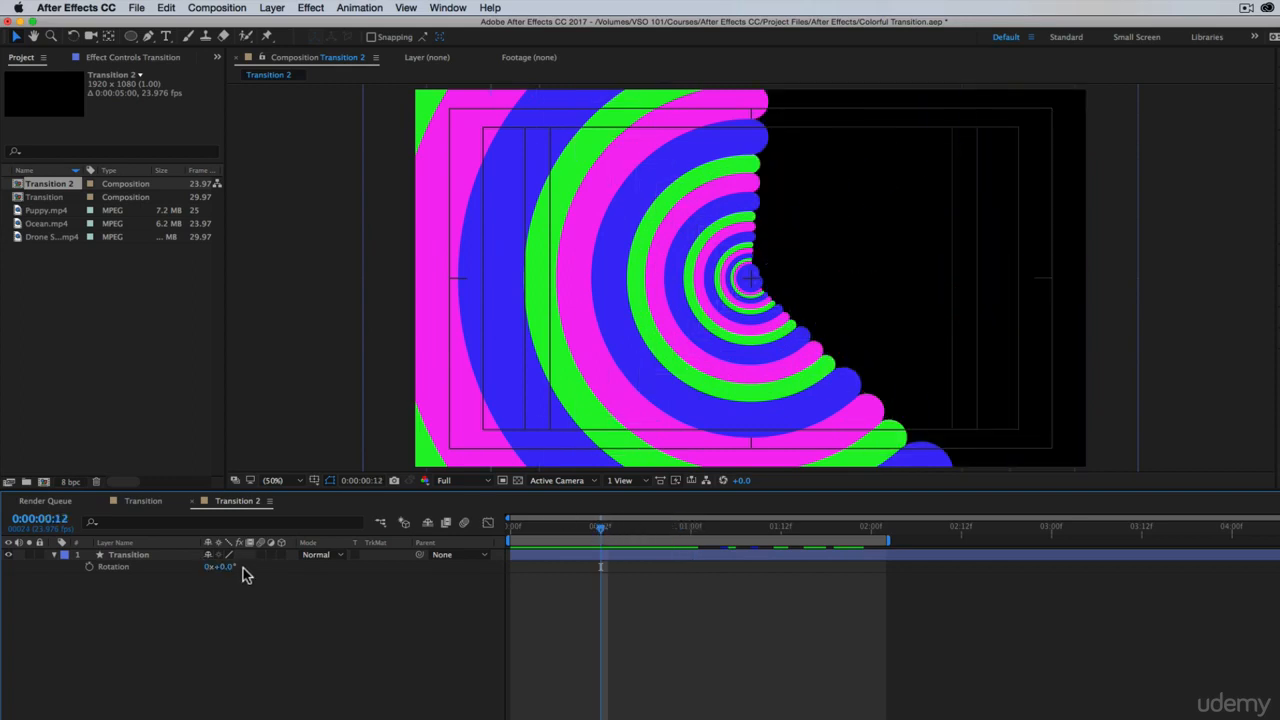
drag(228, 567, 60, 596)
key(super+z)
Animate the Transition layer's rotation from 0° at the first frame to -90° at 0:00:02:00
drag(583, 529, 432, 539)
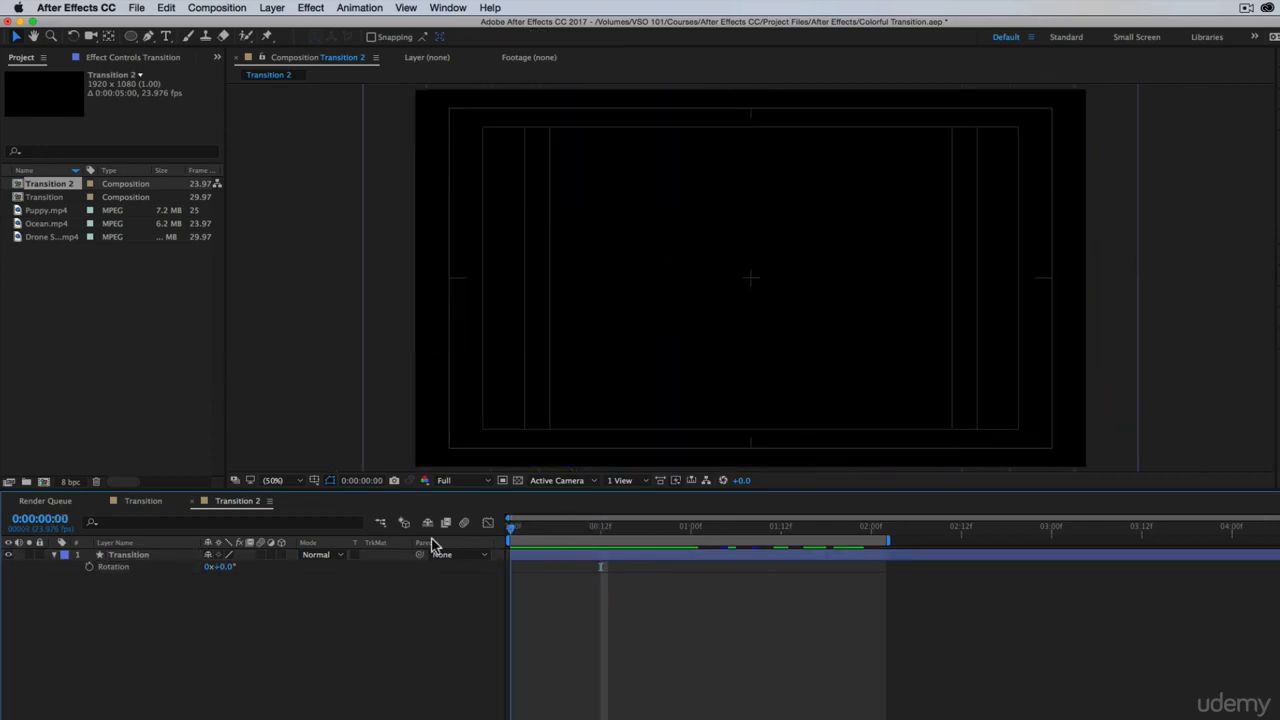
click(89, 567)
click(729, 528)
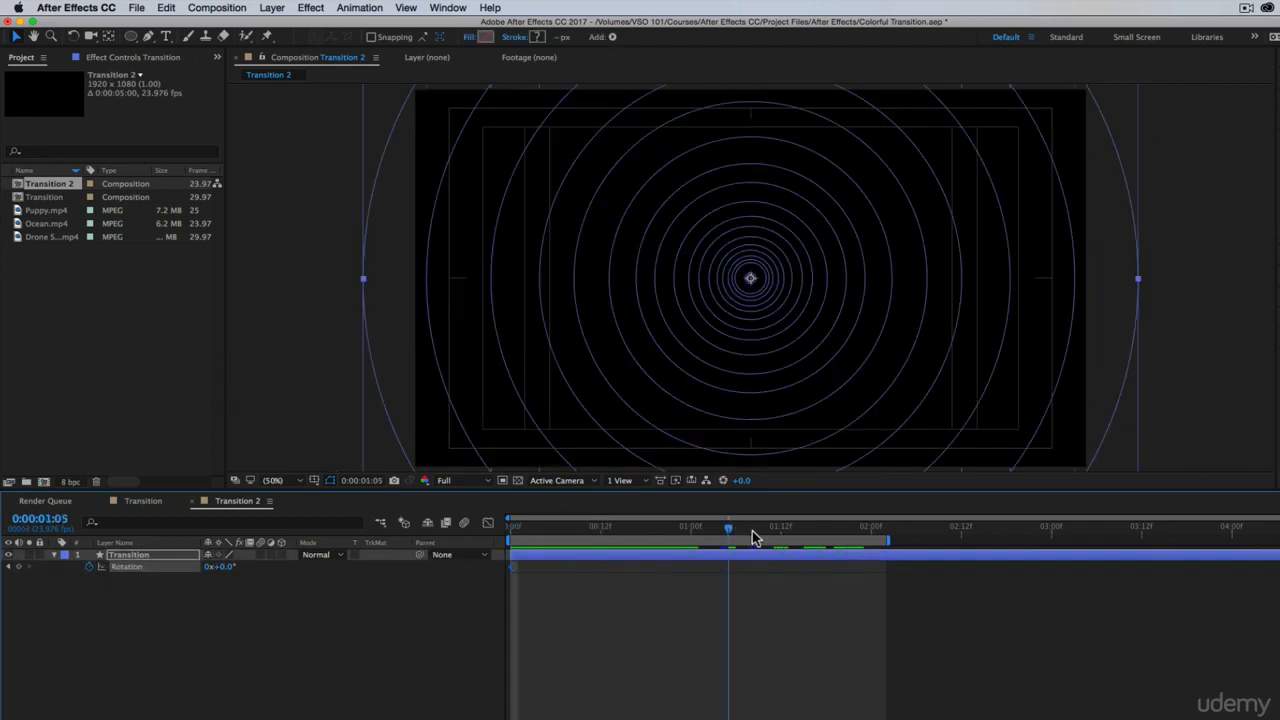
drag(753, 537, 870, 540)
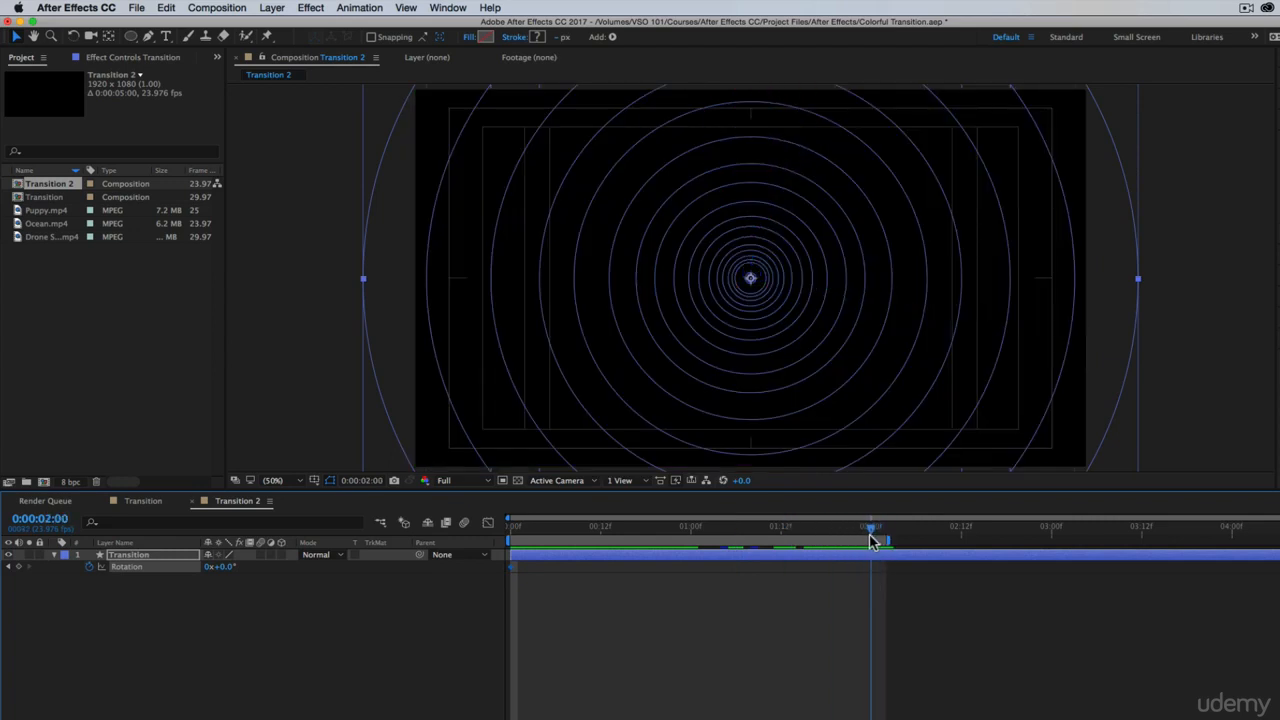
drag(222, 567, 207, 578)
text(-90)
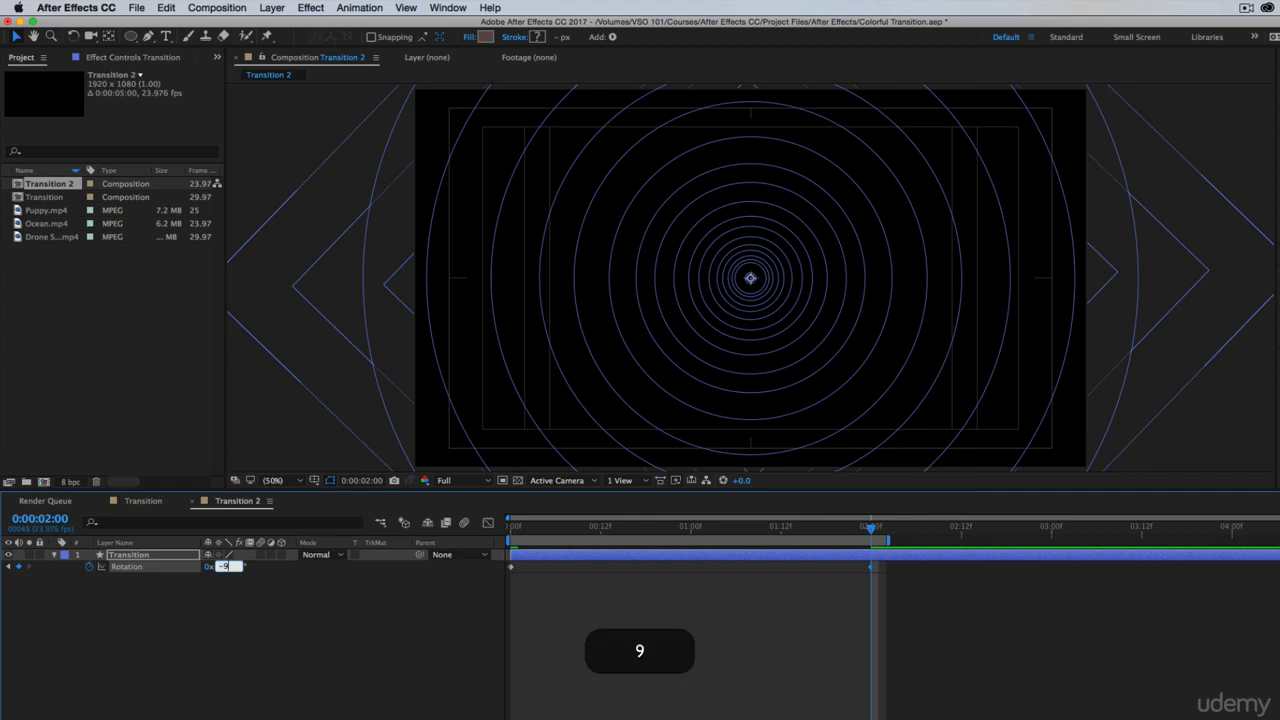
key(Return)
Preview the rotating rings from the start, compare them with the Transition composition, and return to Transition 2
key(Home)
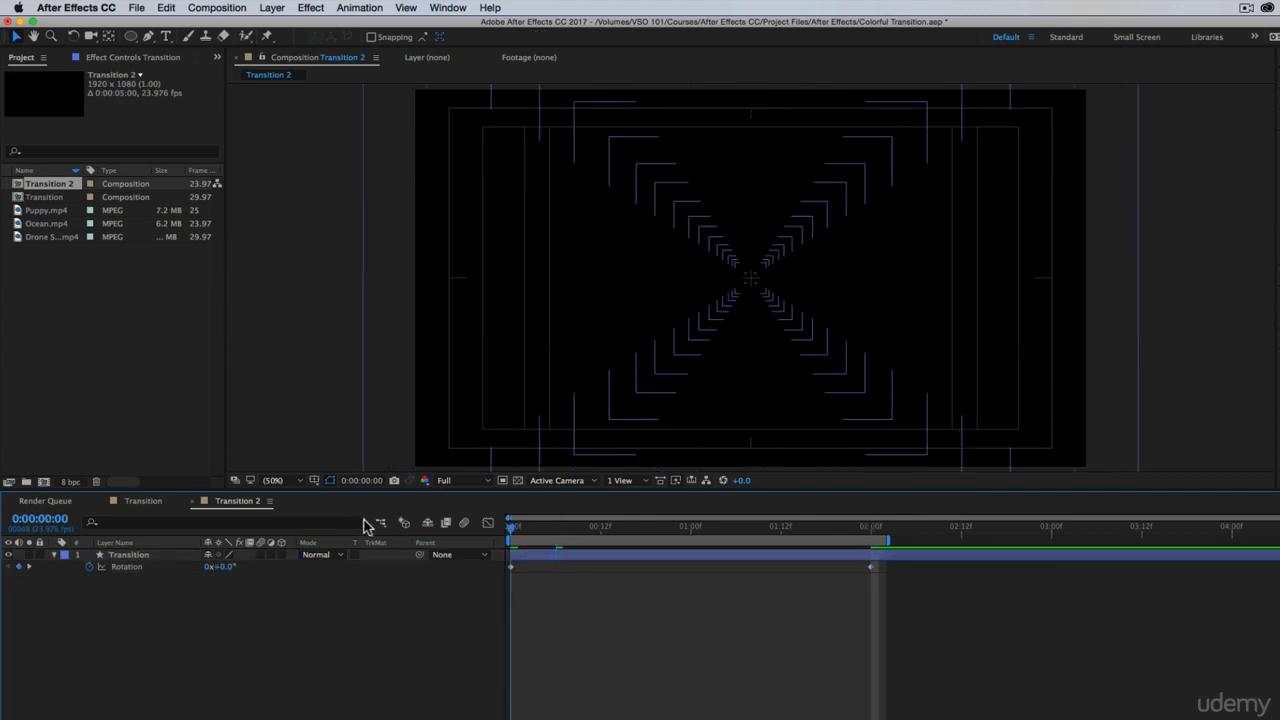
key(space)
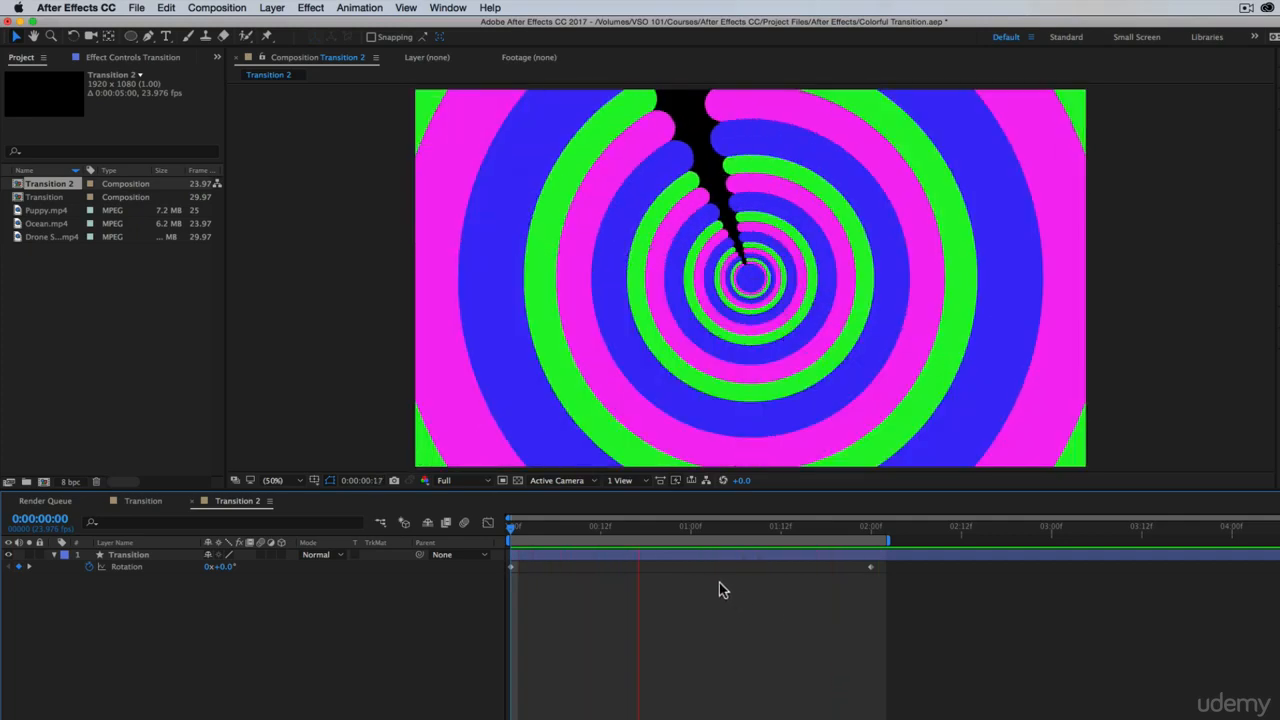
key(space)
click(143, 501)
drag(560, 536, 958, 541)
click(232, 501)
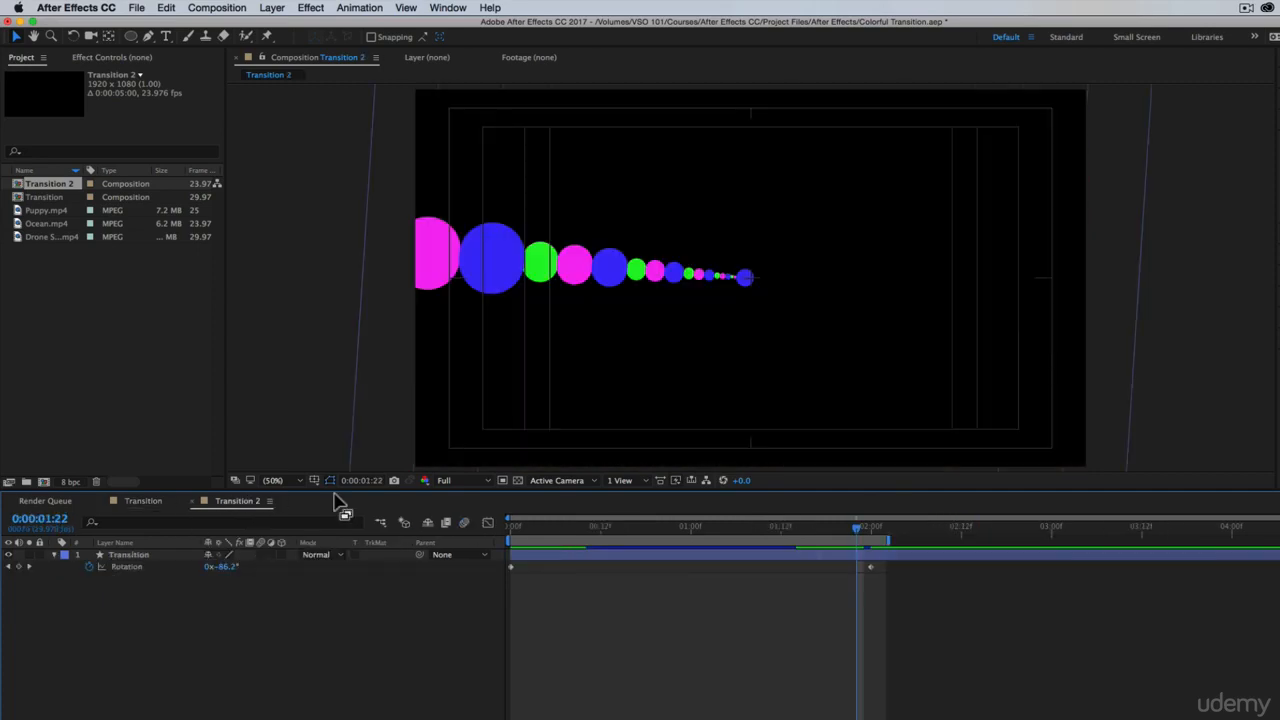
Show all keyframed properties of the Transition layer in an enlarged timeline, zoomed in on the first second at the start frame
click(590, 550)
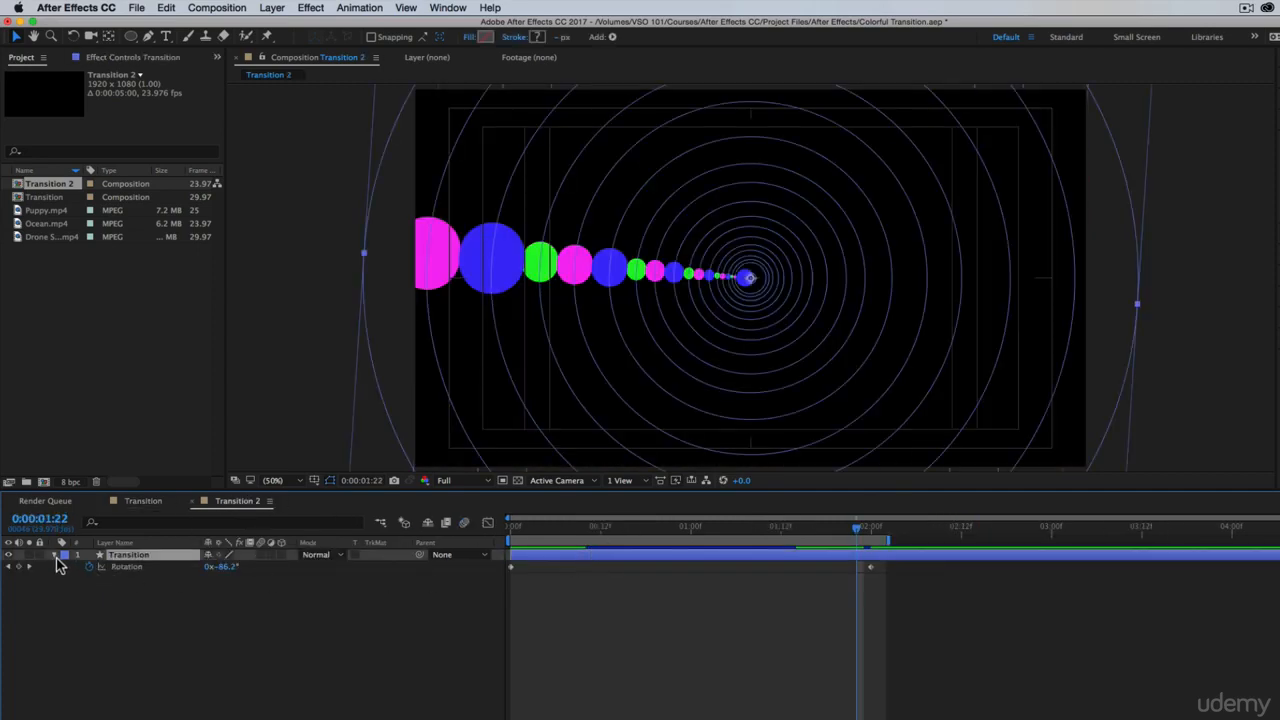
key(u)
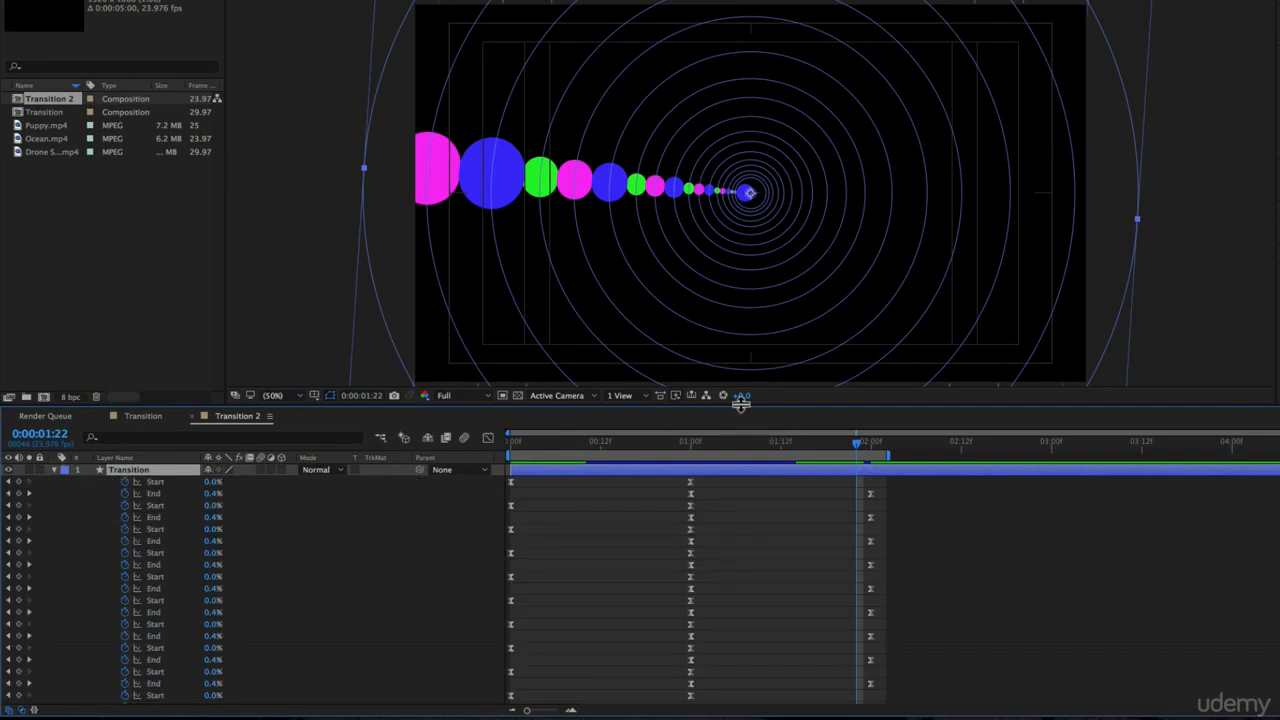
drag(741, 401, 800, 195)
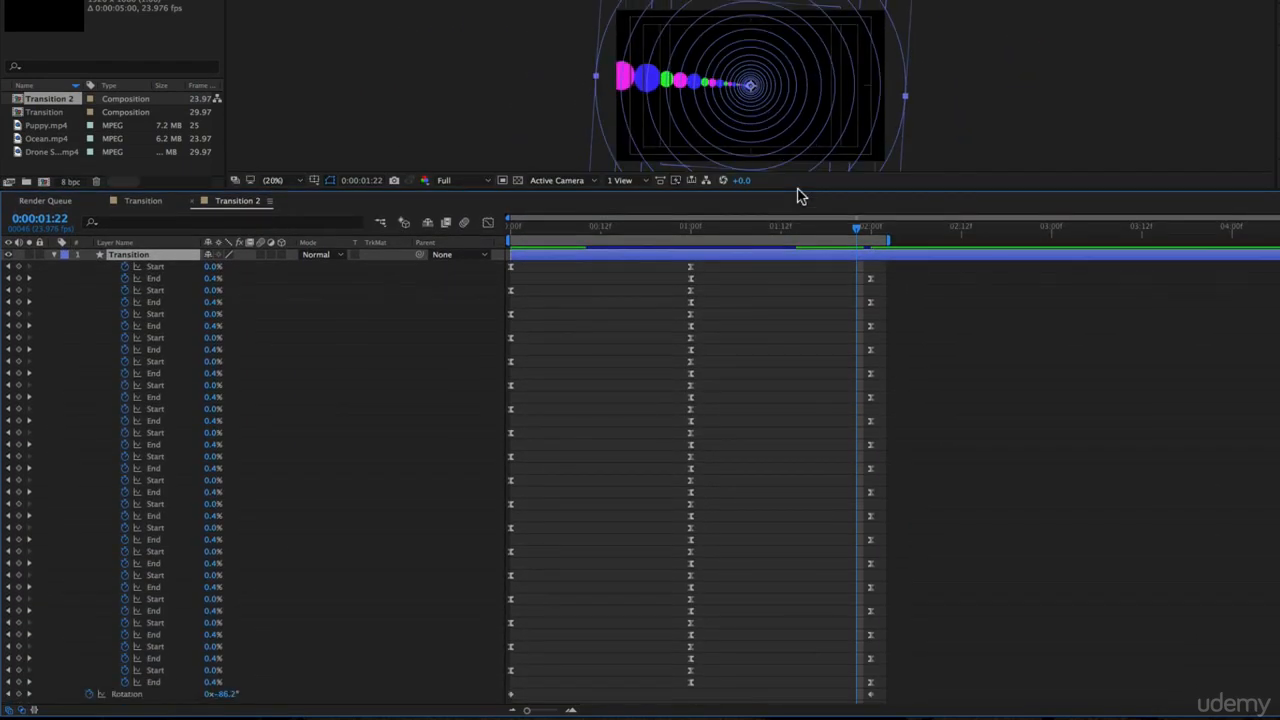
key(Home)
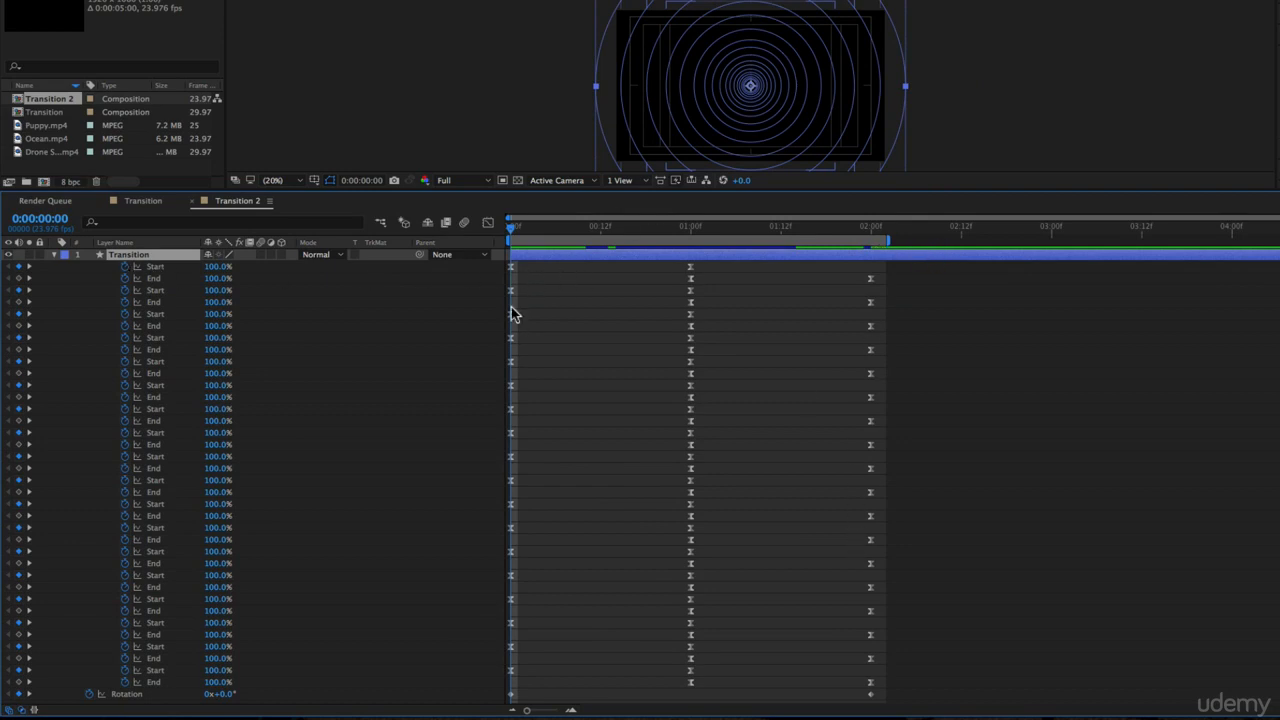
click(557, 474)
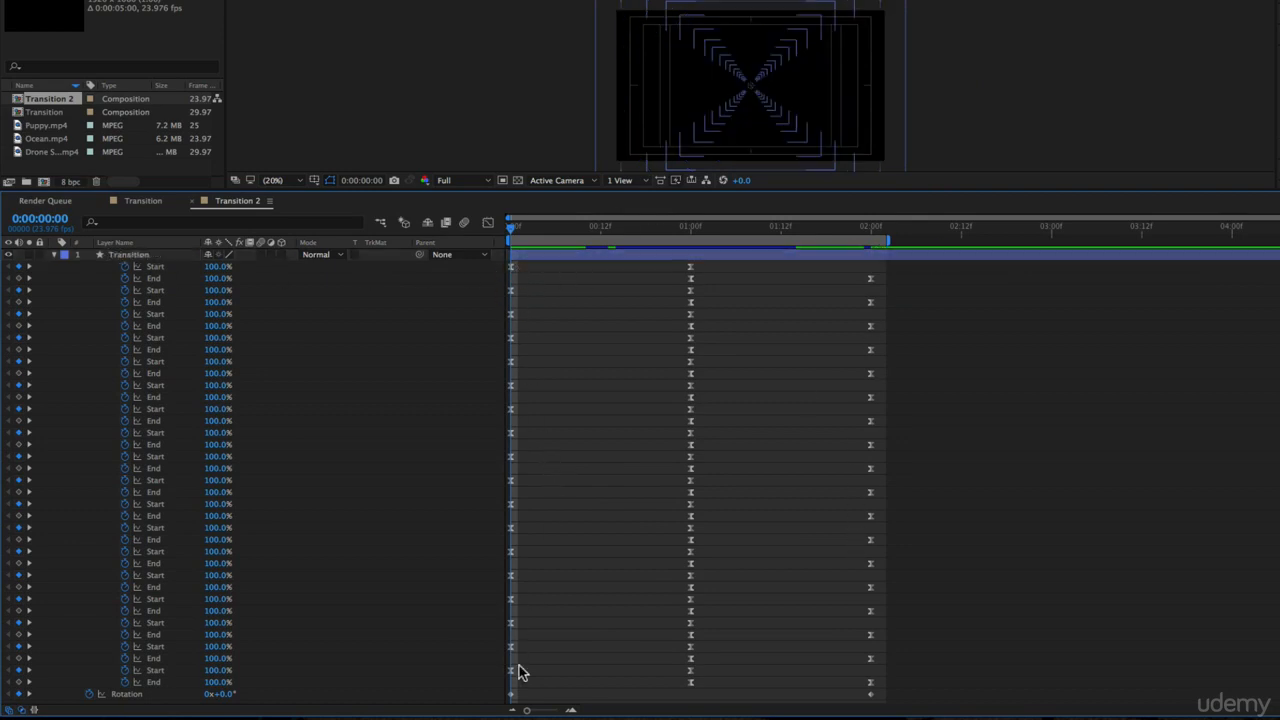
drag(514, 231, 414, 236)
mouse_move(519, 233)
mouse_down()
mouse_move(580, 233)
mouse_move(512, 232)
mouse_up()
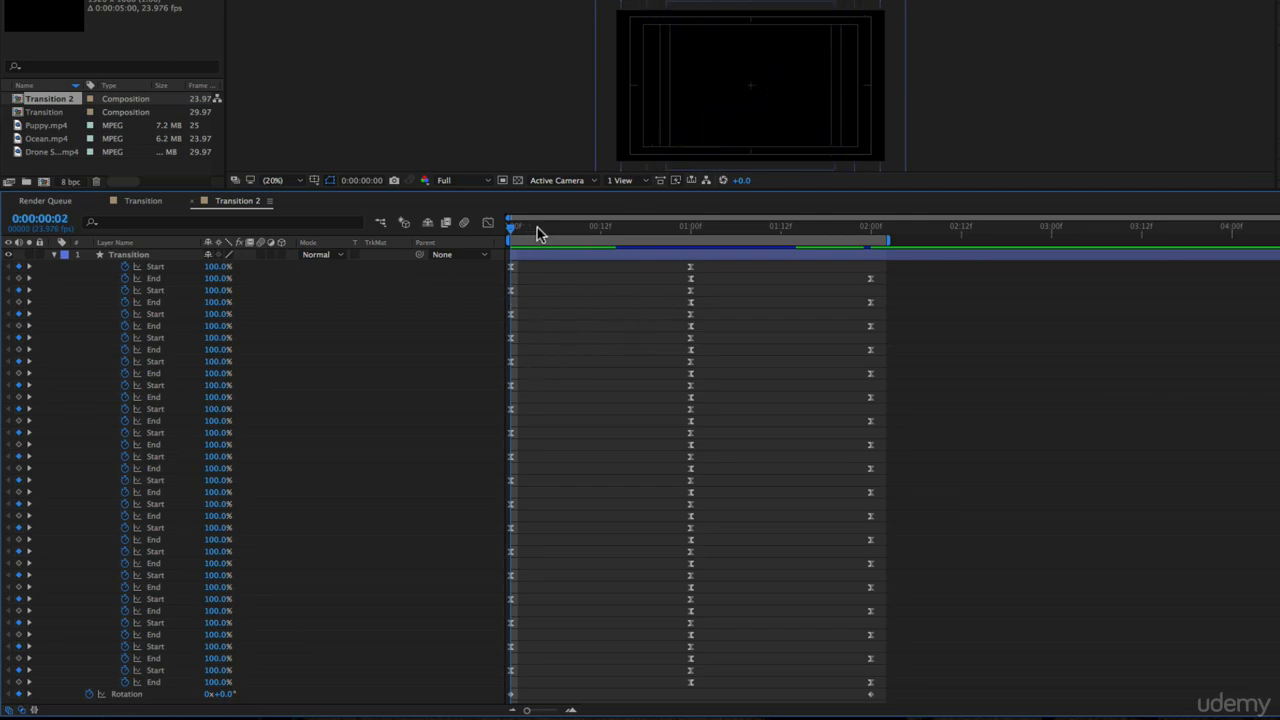
drag(537, 232, 485, 227)
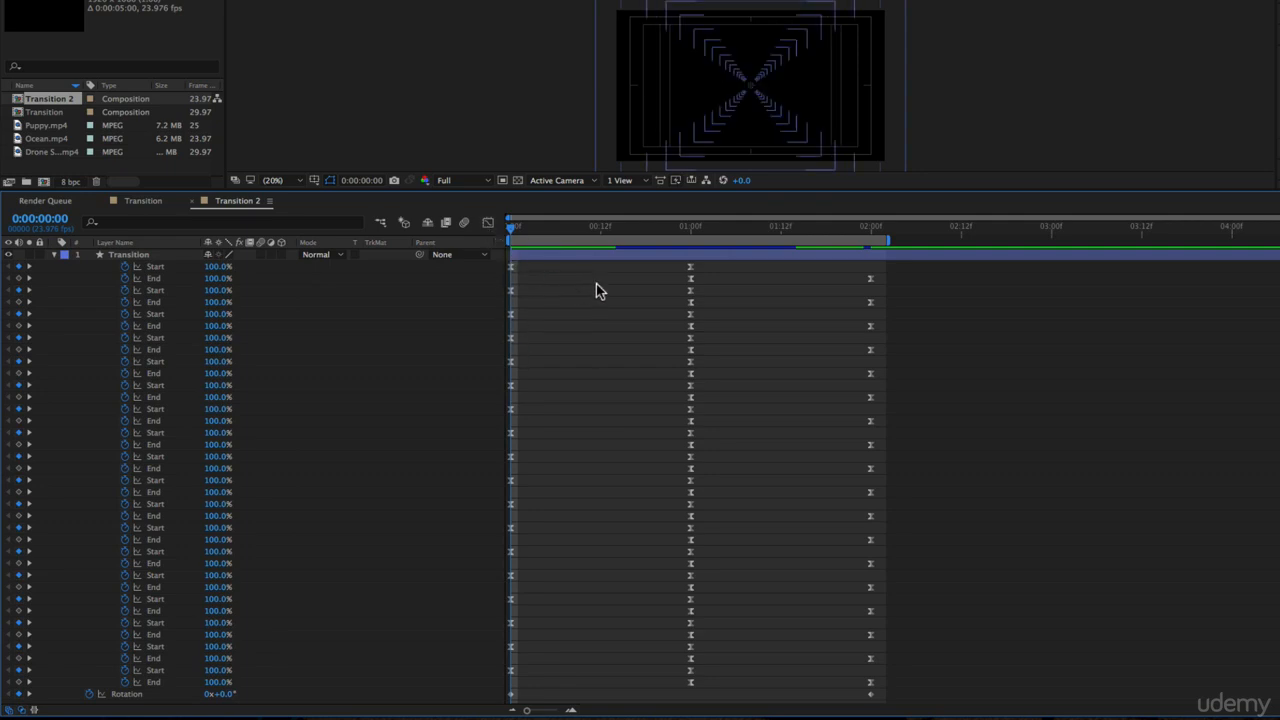
key(equal)
key(equal)
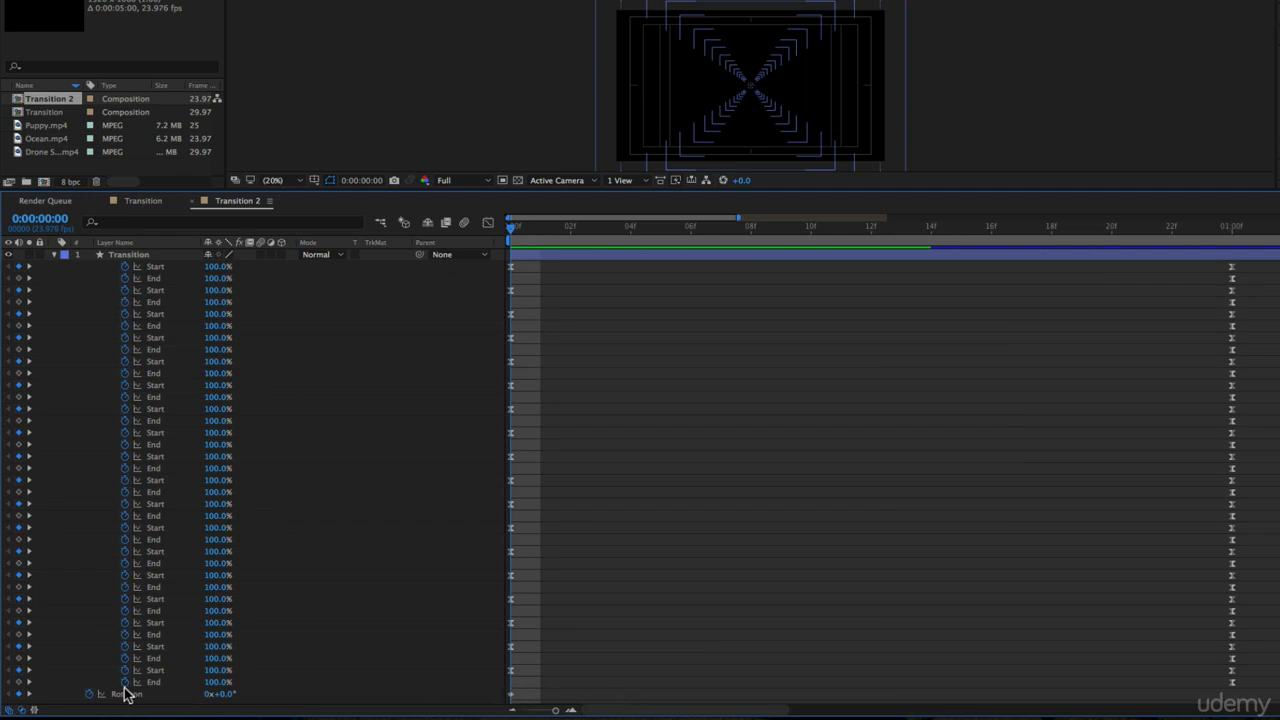
Stagger the first six rings' Start keyframes one frame apart from frame 0 to 5, shifting all remaining Start keyframes to frame 6
drag(520, 285, 455, 683)
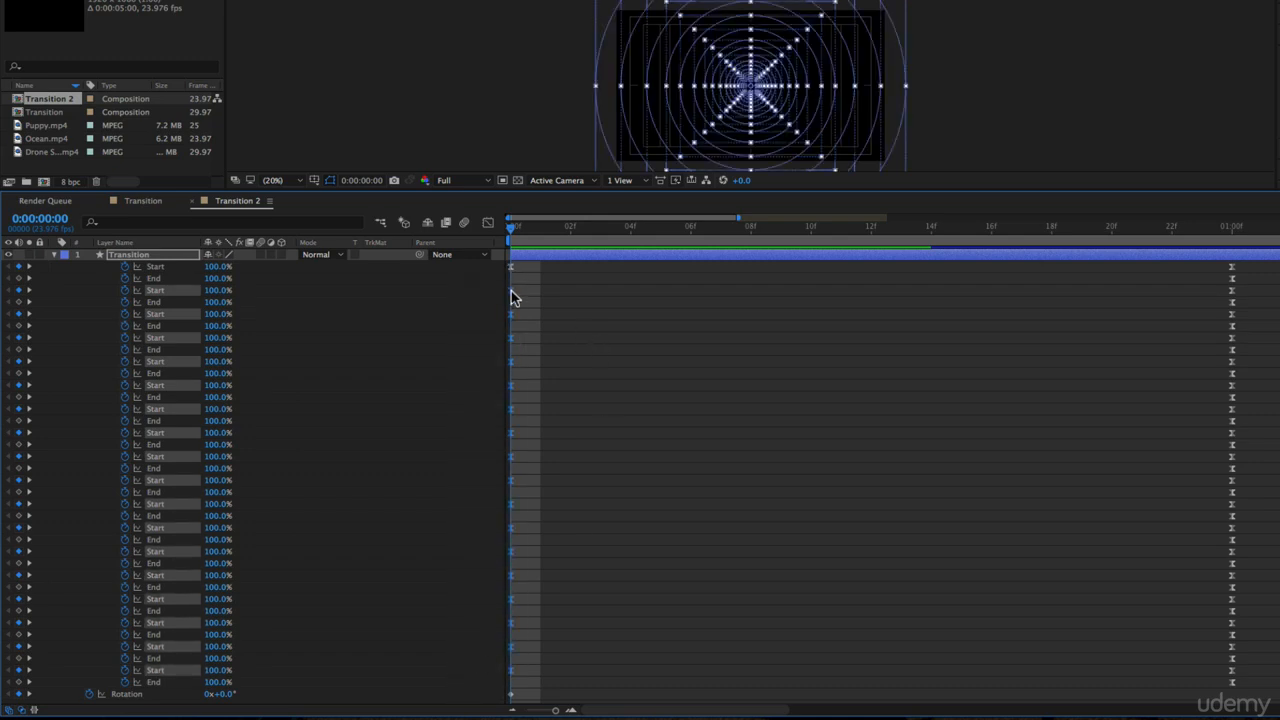
key(alt+Right)
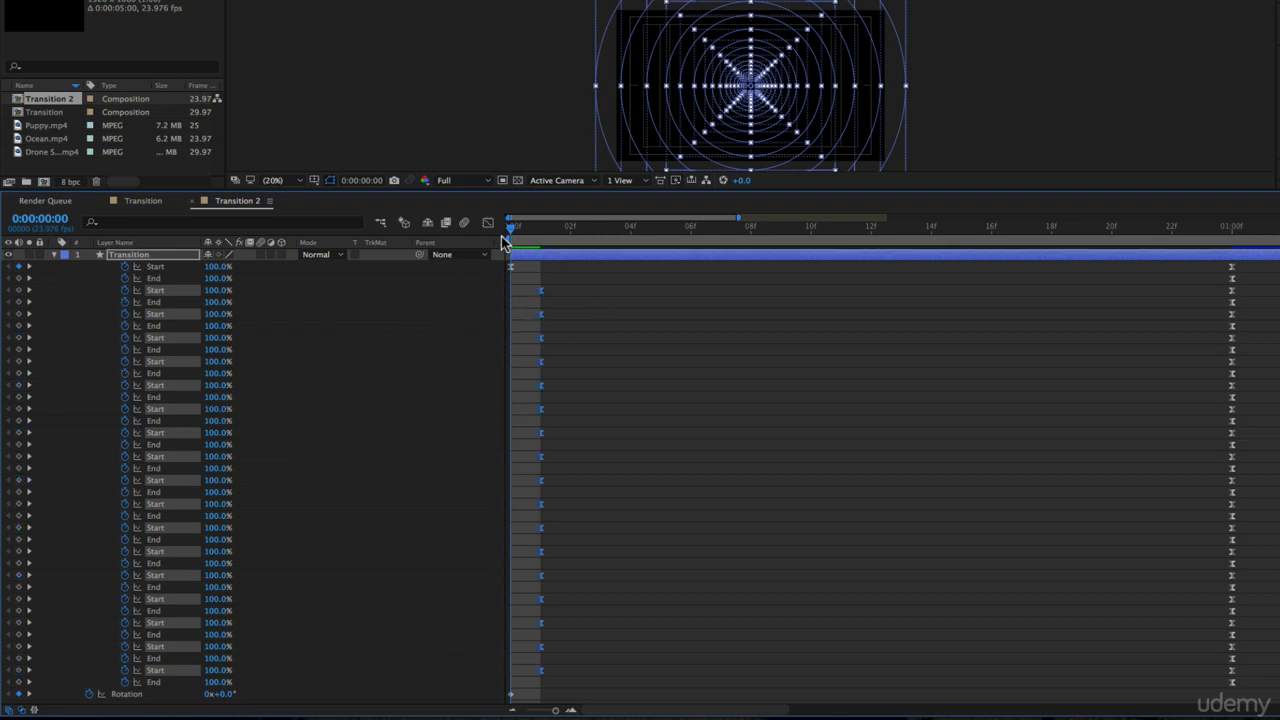
drag(574, 306, 533, 673)
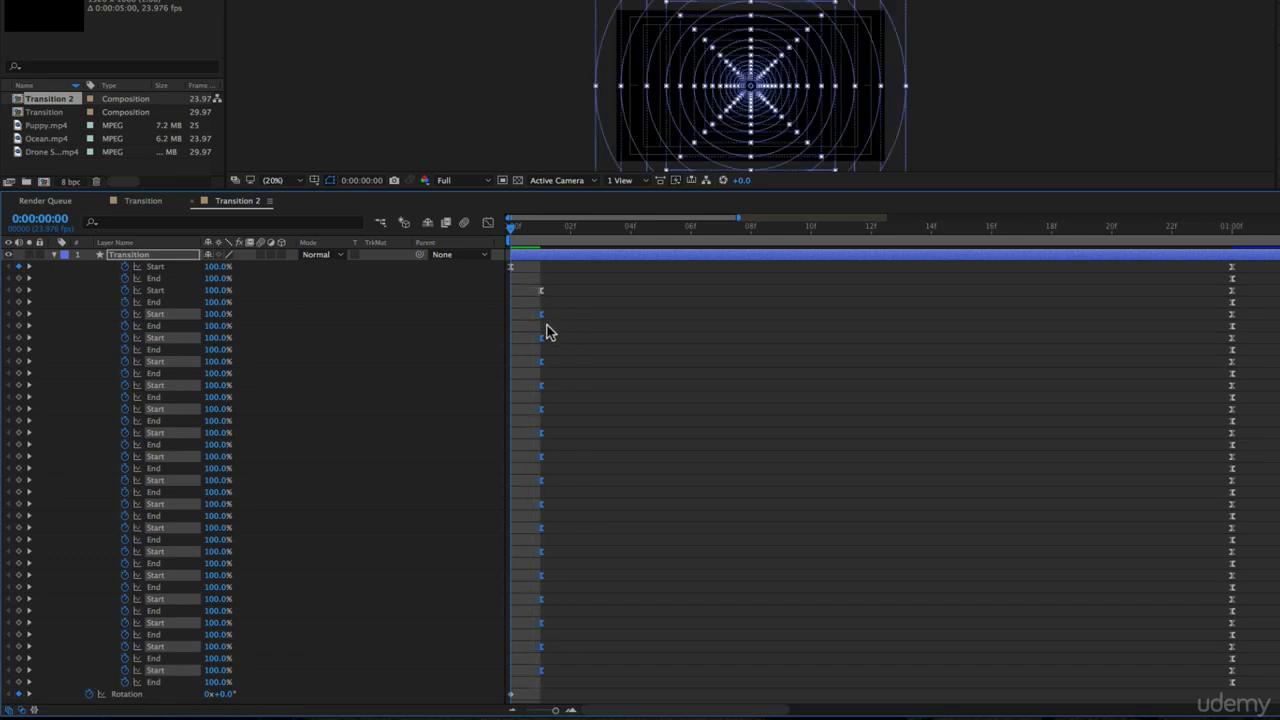
drag(621, 322, 510, 700)
drag(569, 338, 557, 676)
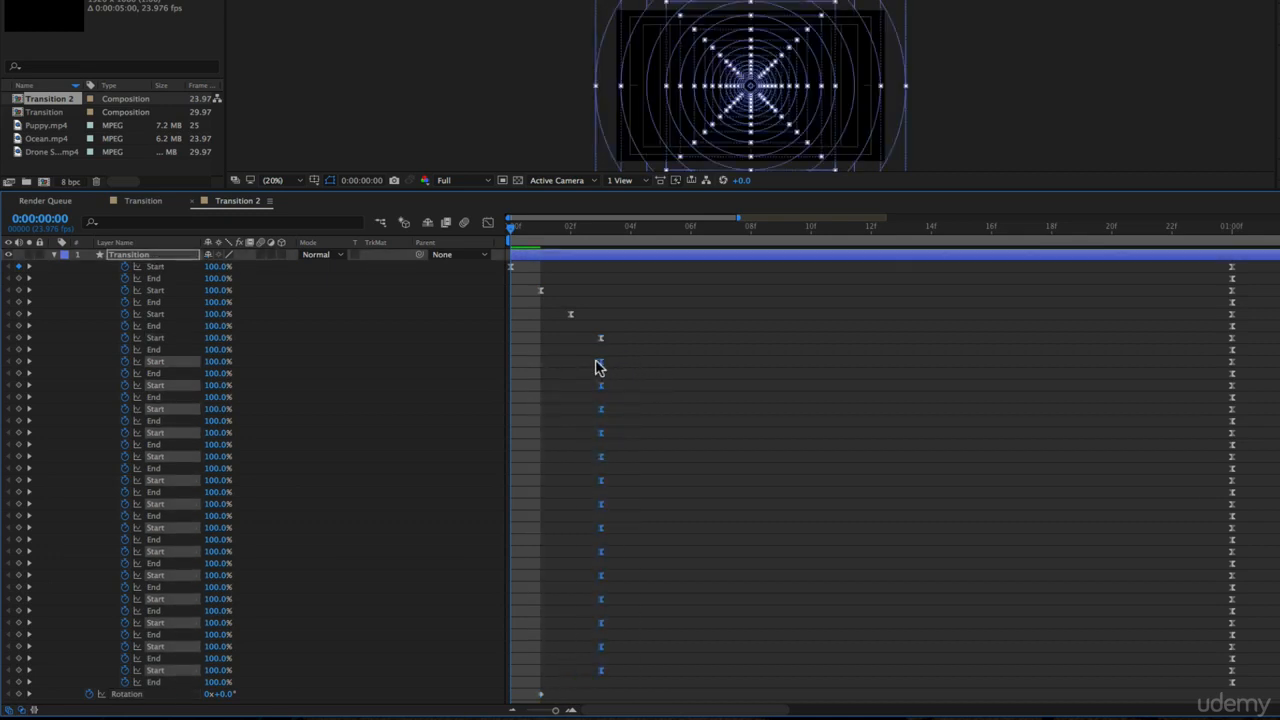
key(alt+Right)
drag(621, 377, 746, 403)
key(alt+Right)
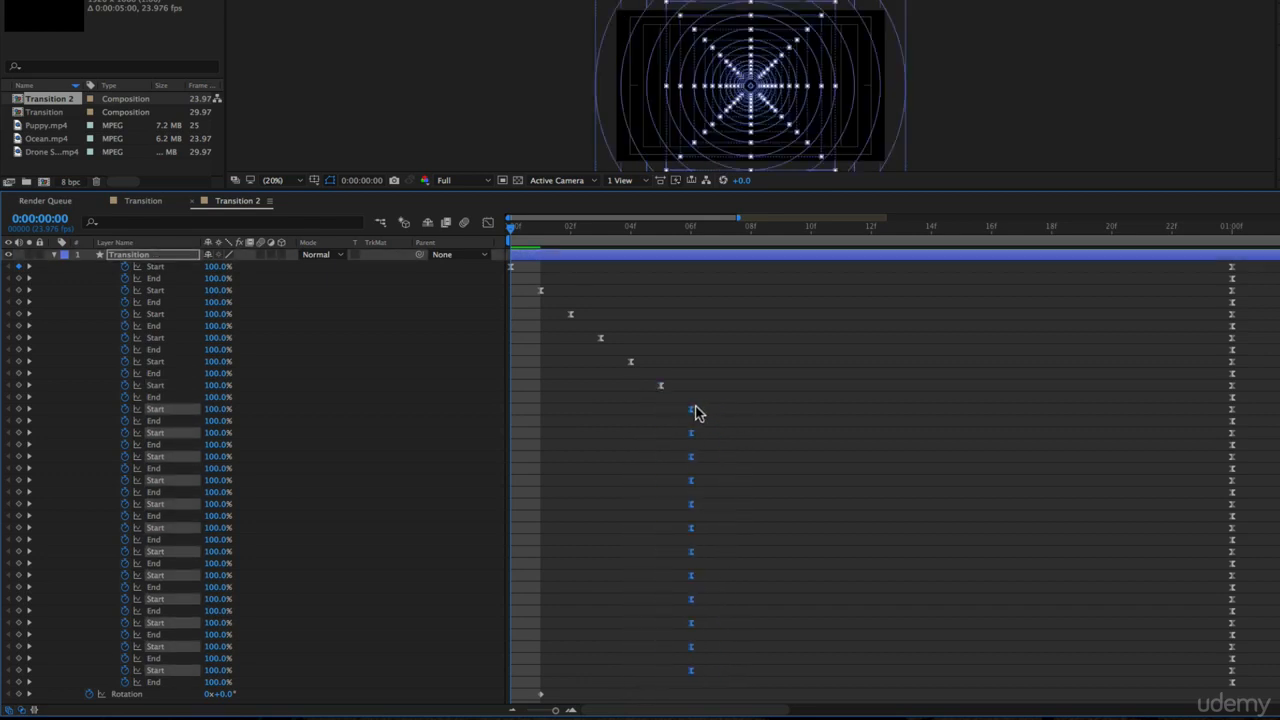
Continue the one-frame stagger down the remaining rings' Start keyframes, ending with the last ring at frame 17
drag(540, 226, 868, 260)
click(690, 226)
key(alt+Right)
key(alt+Right)
key(alt+Right)
drag(797, 674, 771, 496)
key(alt+Right)
key(alt+Right)
key(alt+Right)
key(alt+Right)
key(alt+Right)
key(alt+Right)
drag(940, 680, 975, 638)
key(alt+Right)
key(alt+Right)
click(1005, 154)
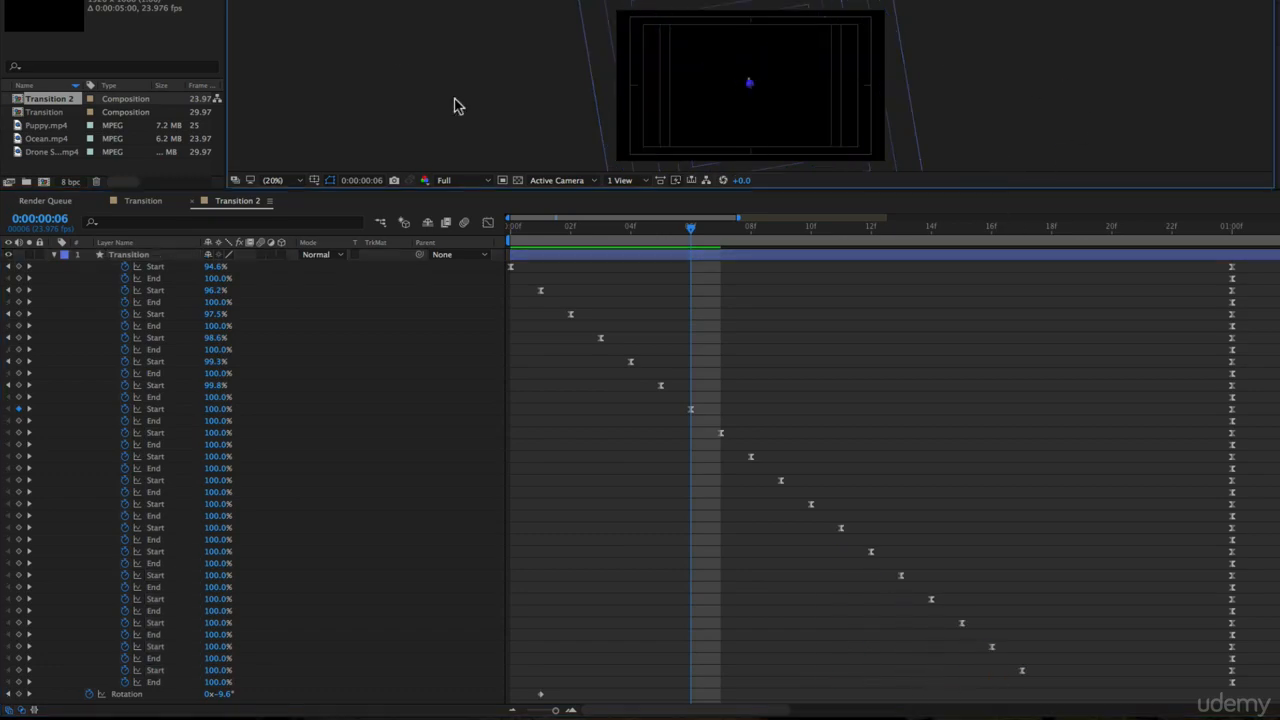
Preview the staggered ring animation in a maximized composition view, stop it at frame 14, and restore the workspace
key(grave)
key(space)
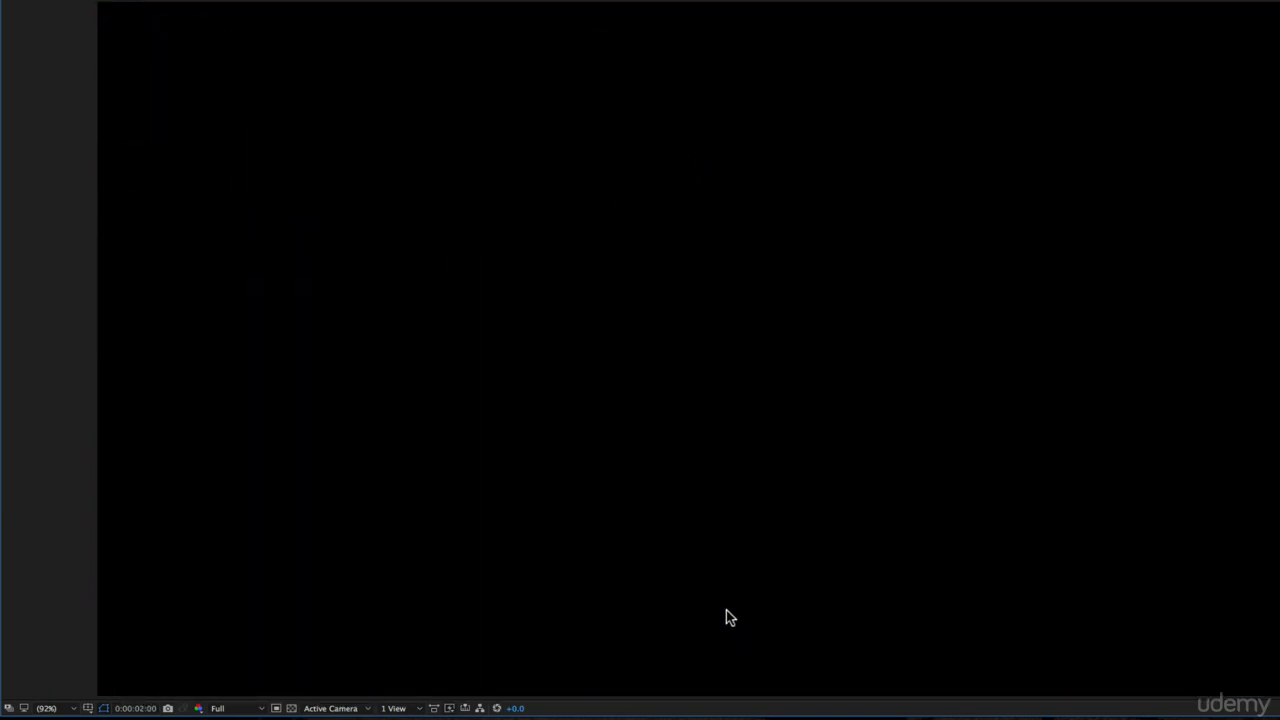
key(space)
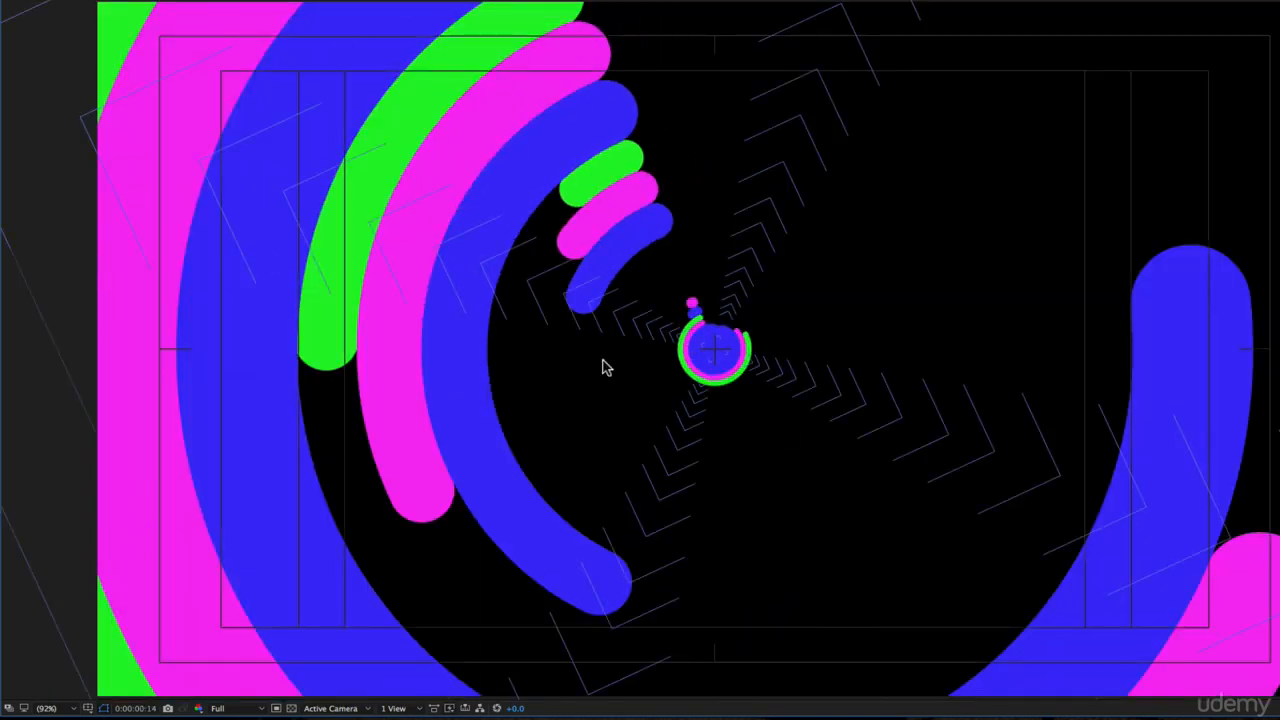
key(grave)
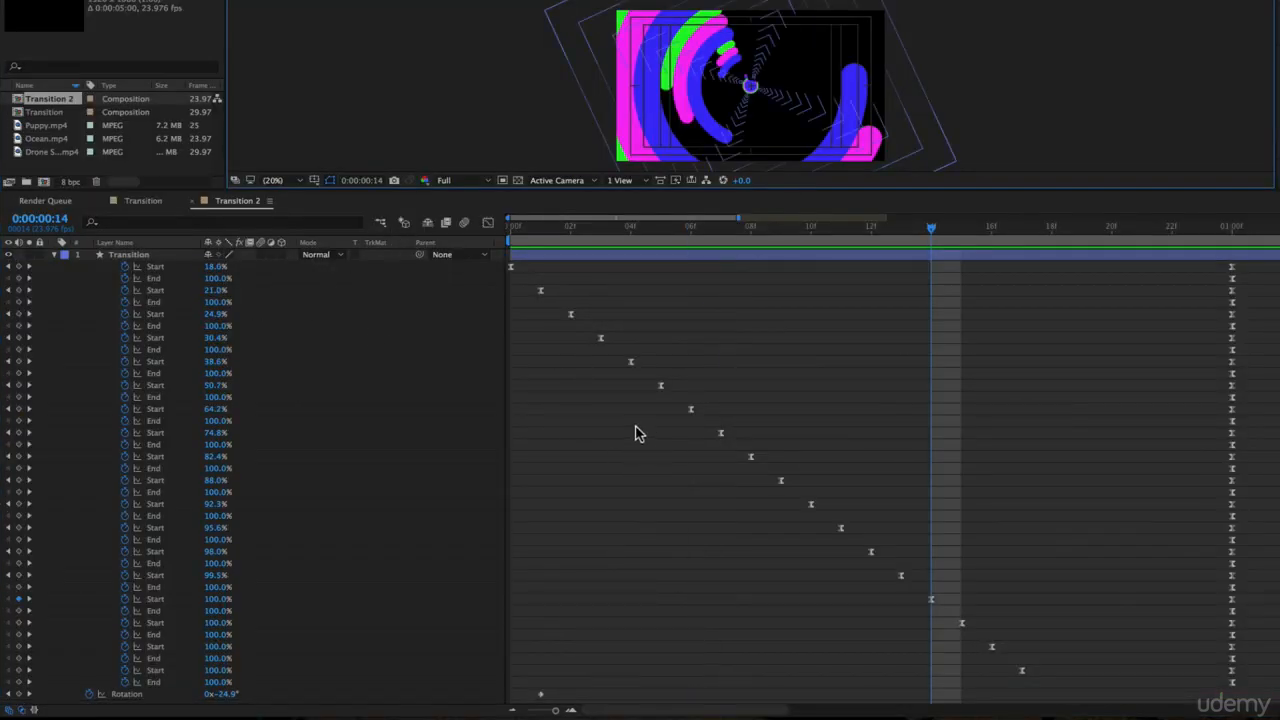
Examine how Groups 6 to 1 in the Transition layer's contents correspond to the rings in an enlarged composition view
key(u)
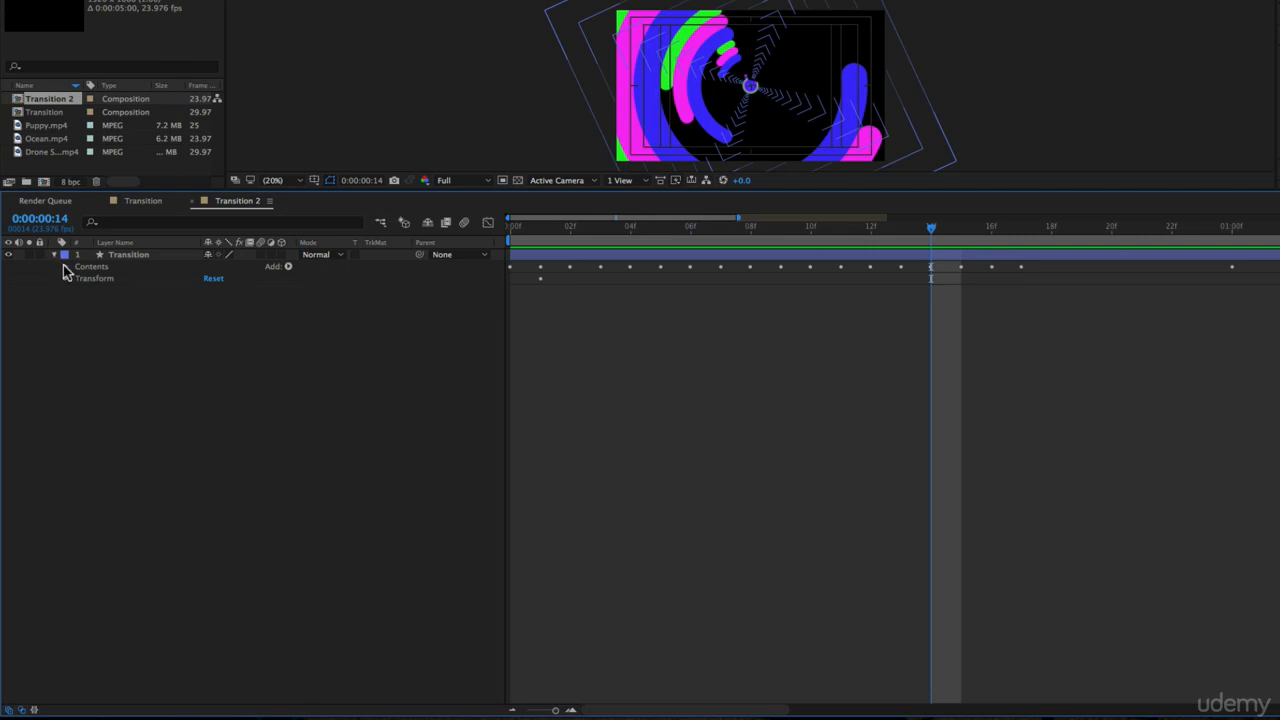
click(101, 279)
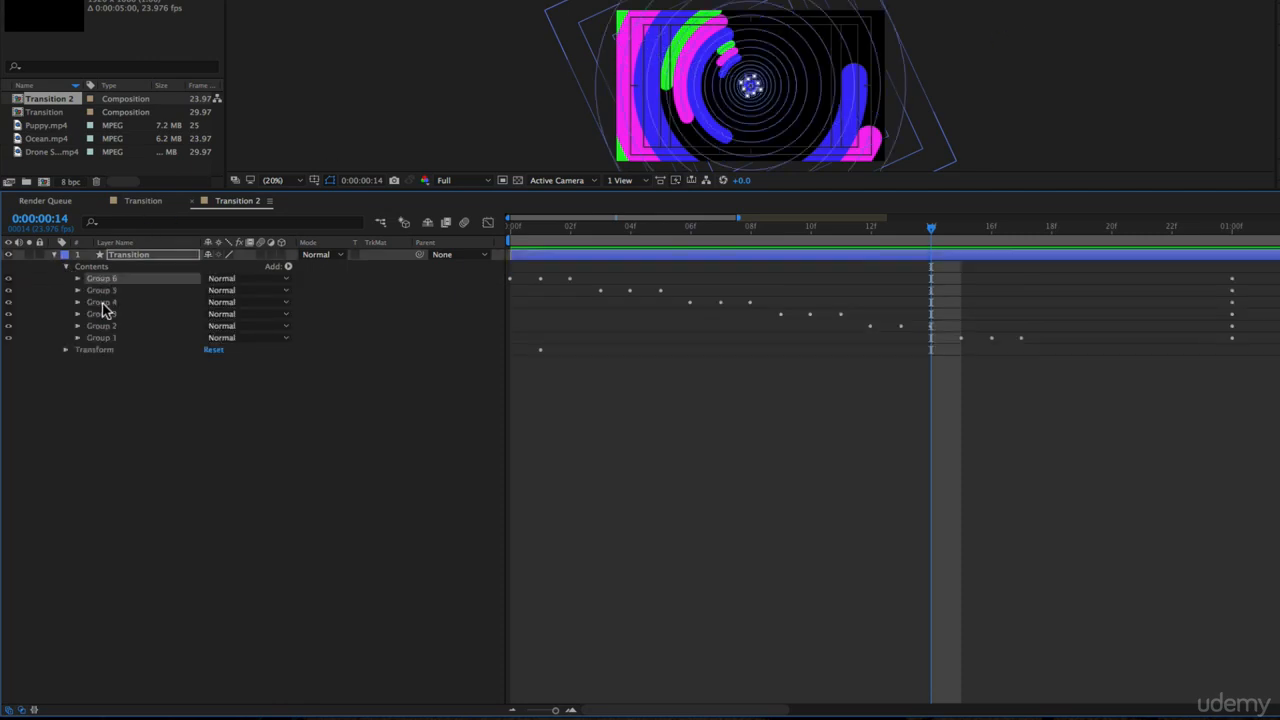
drag(520, 190, 524, 362)
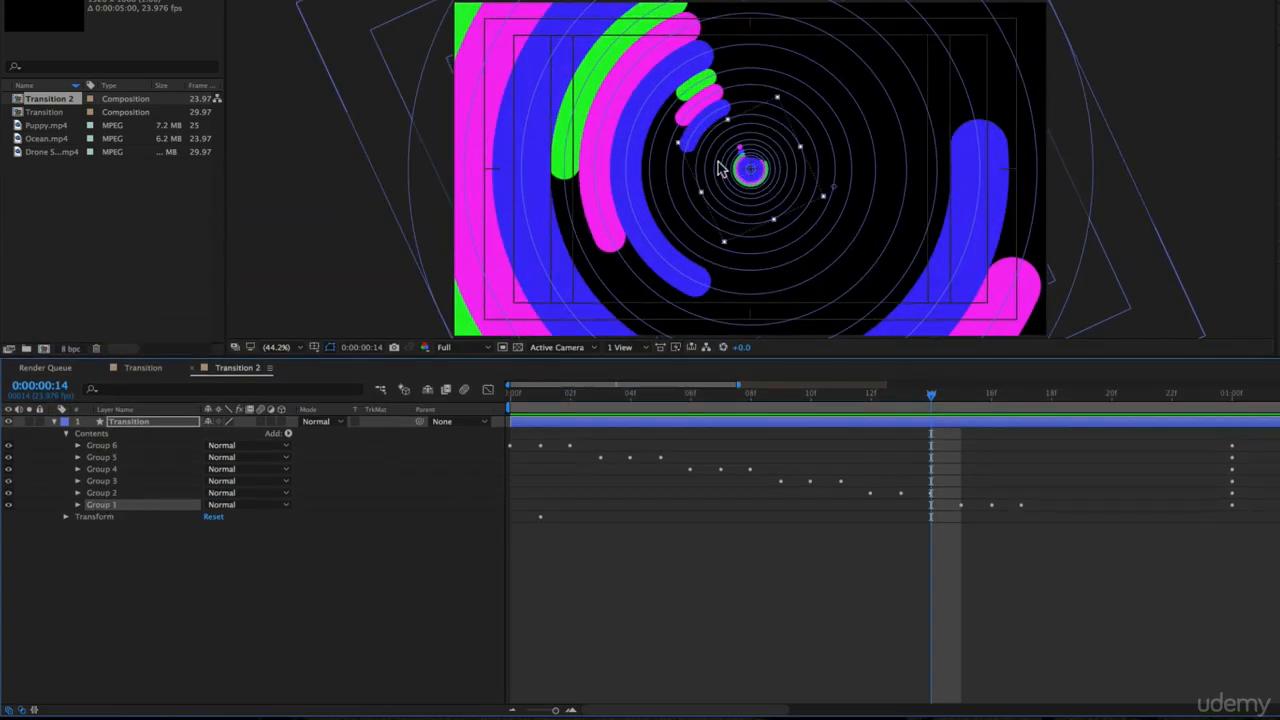
mouse_move(573, 402)
mouse_down()
mouse_move(785, 405)
mouse_move(457, 415)
mouse_move(584, 403)
mouse_up()
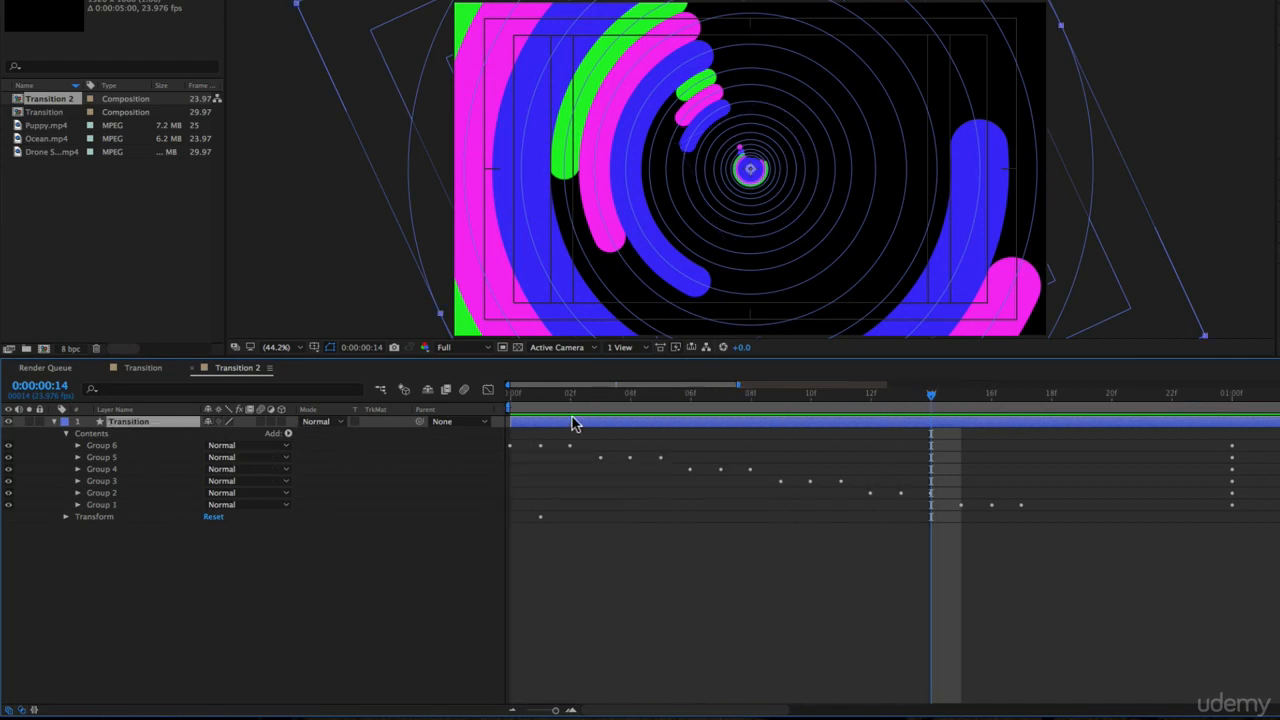
Stagger the last three rings' final End keyframes one frame apart from 2:00 back to 1:22, shifting all remaining ones to 1:22
key(u)
drag(724, 392, 886, 391)
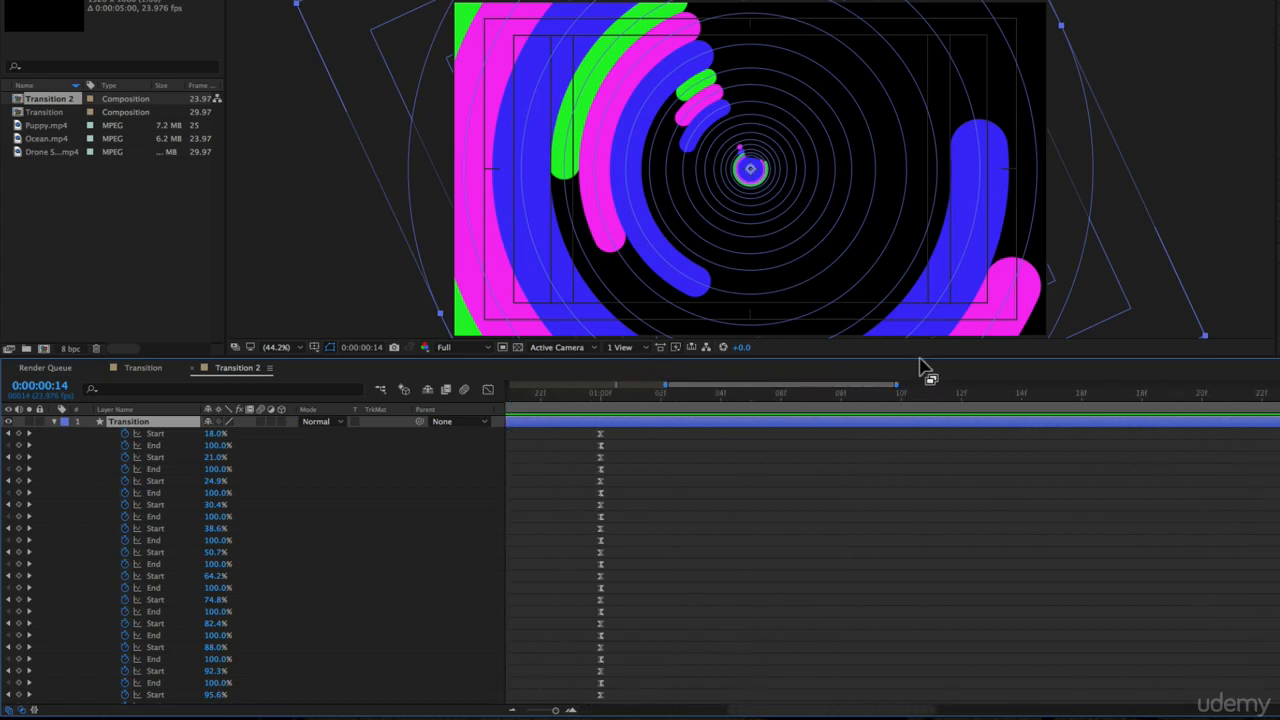
drag(921, 349, 930, 165)
drag(818, 165, 820, 172)
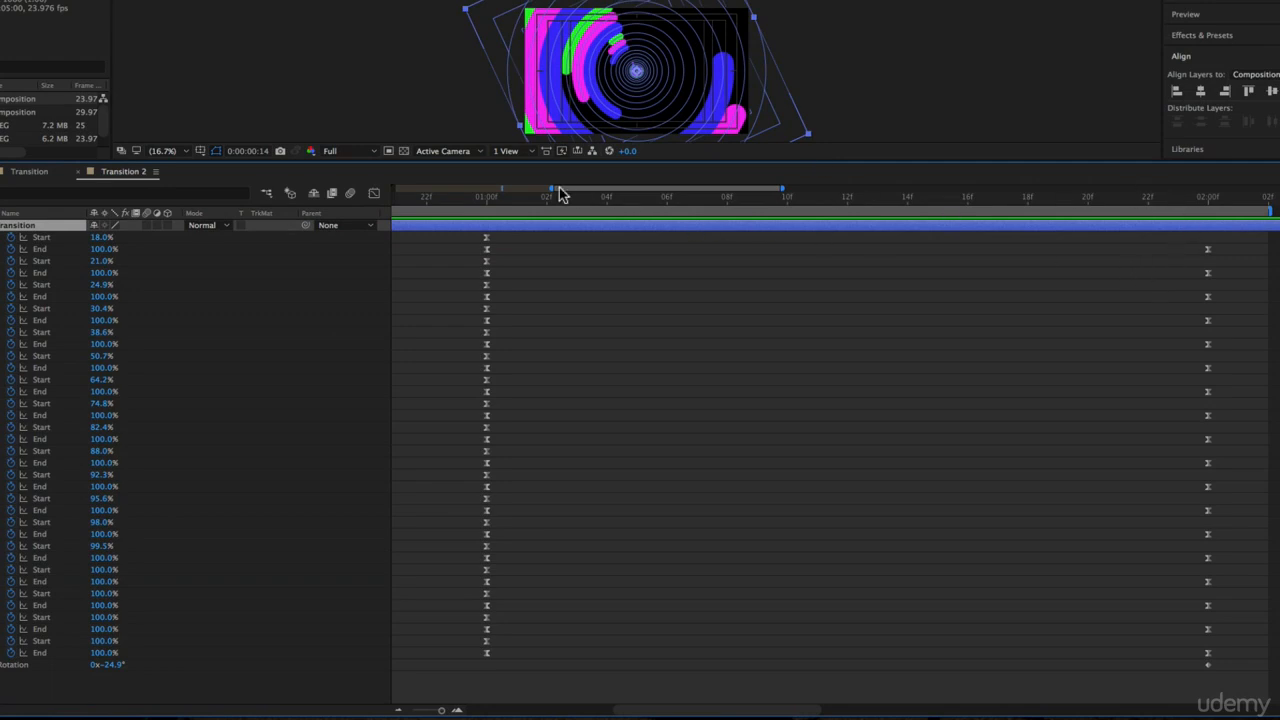
drag(560, 194, 845, 224)
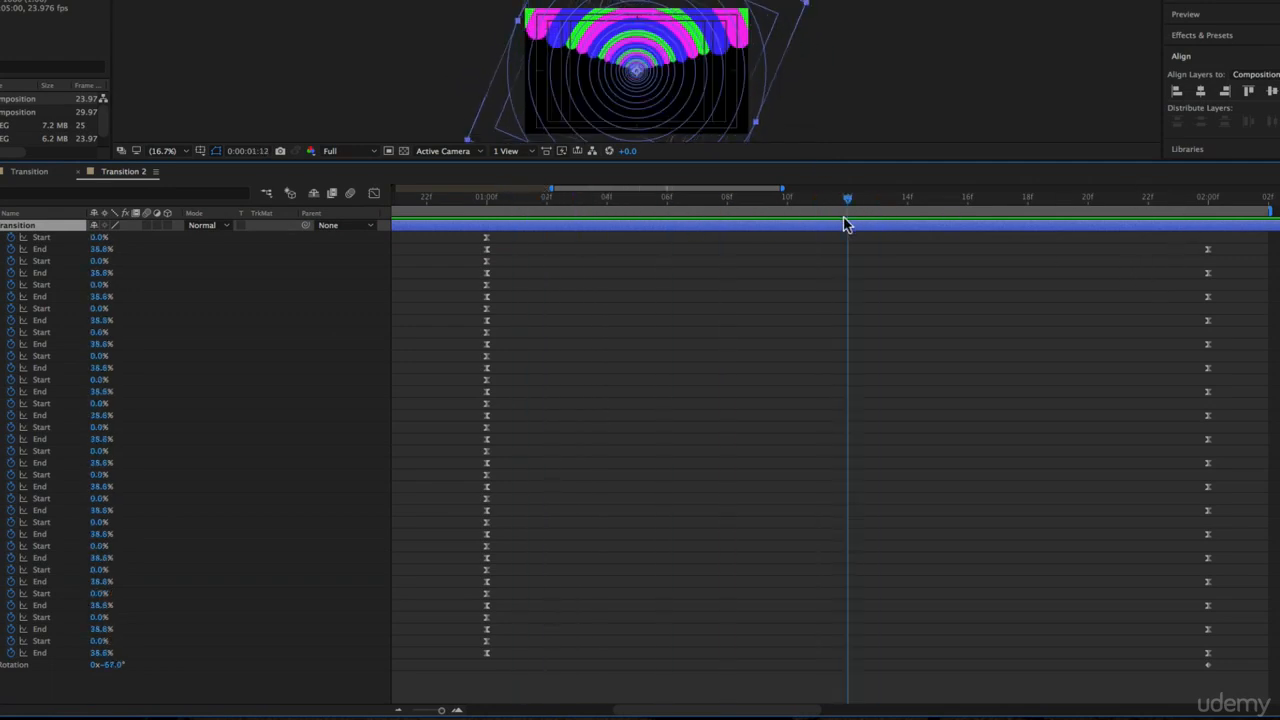
drag(1232, 241, 1165, 645)
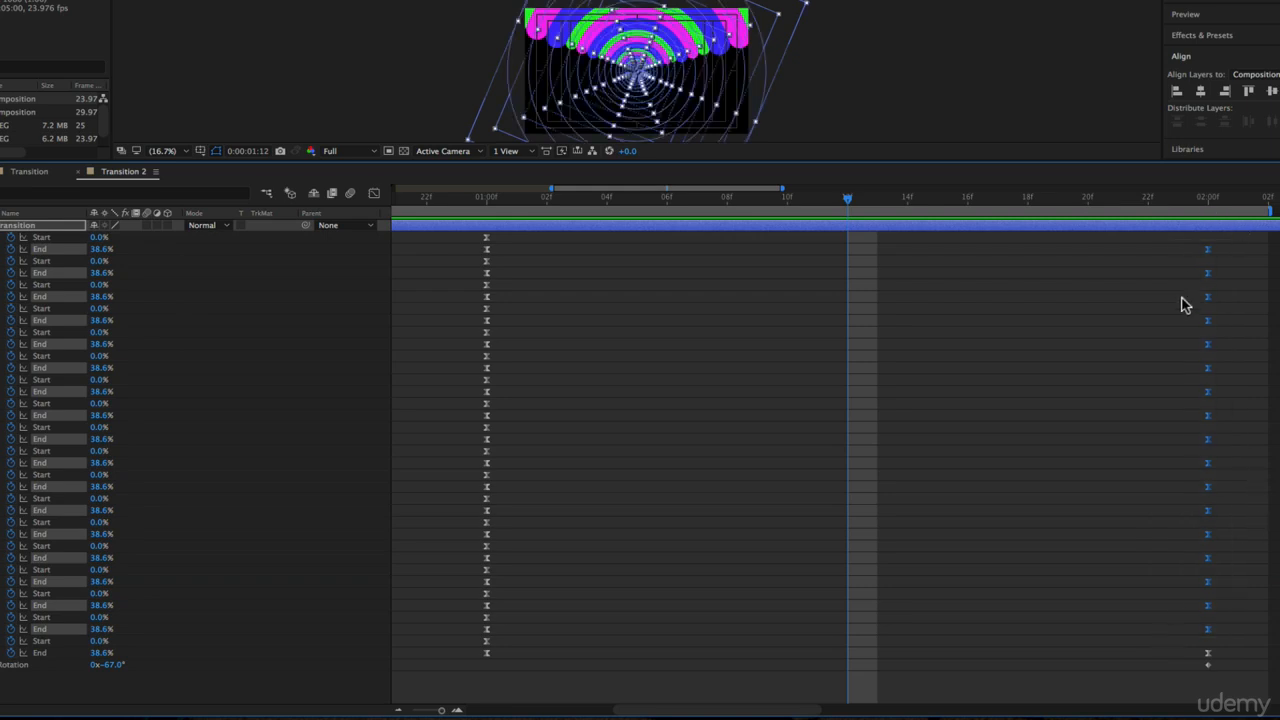
drag(1204, 634, 1042, 598)
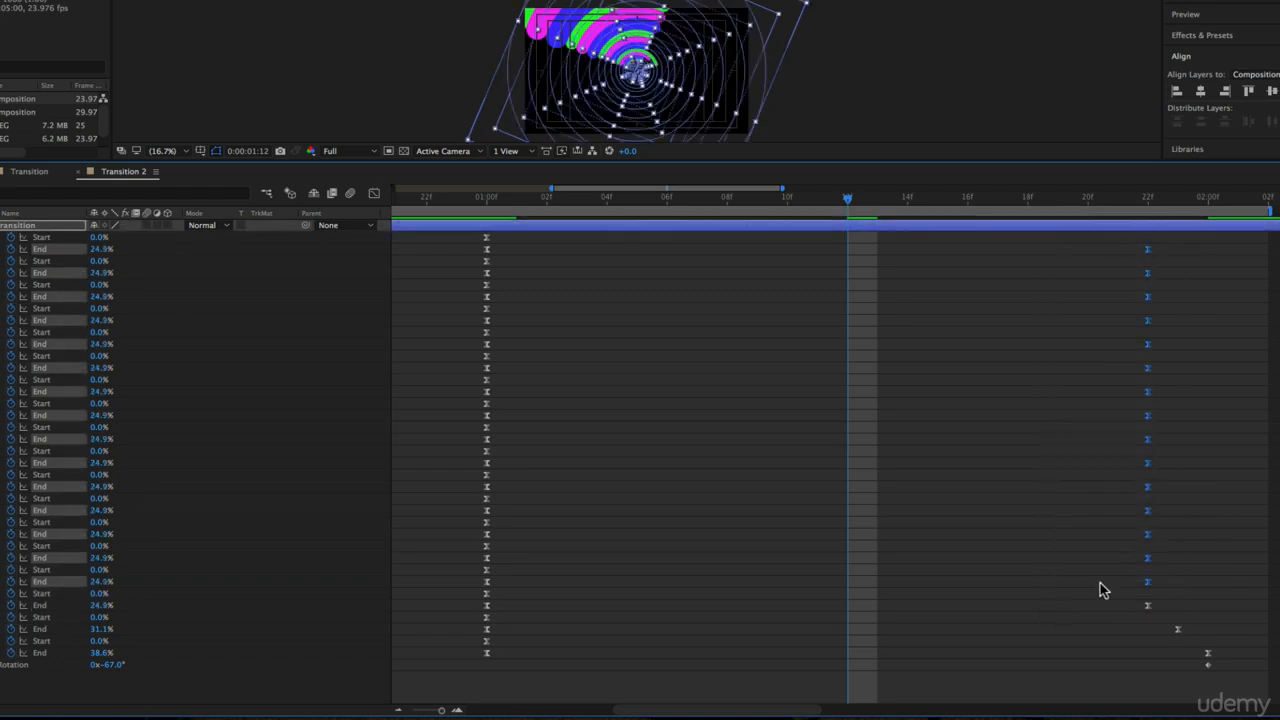
Continue the one-frame stagger up through the remaining rings' final End keyframes, ending with the first ring at 1:07
drag(1140, 570, 984, 216)
drag(1116, 243, 978, 543)
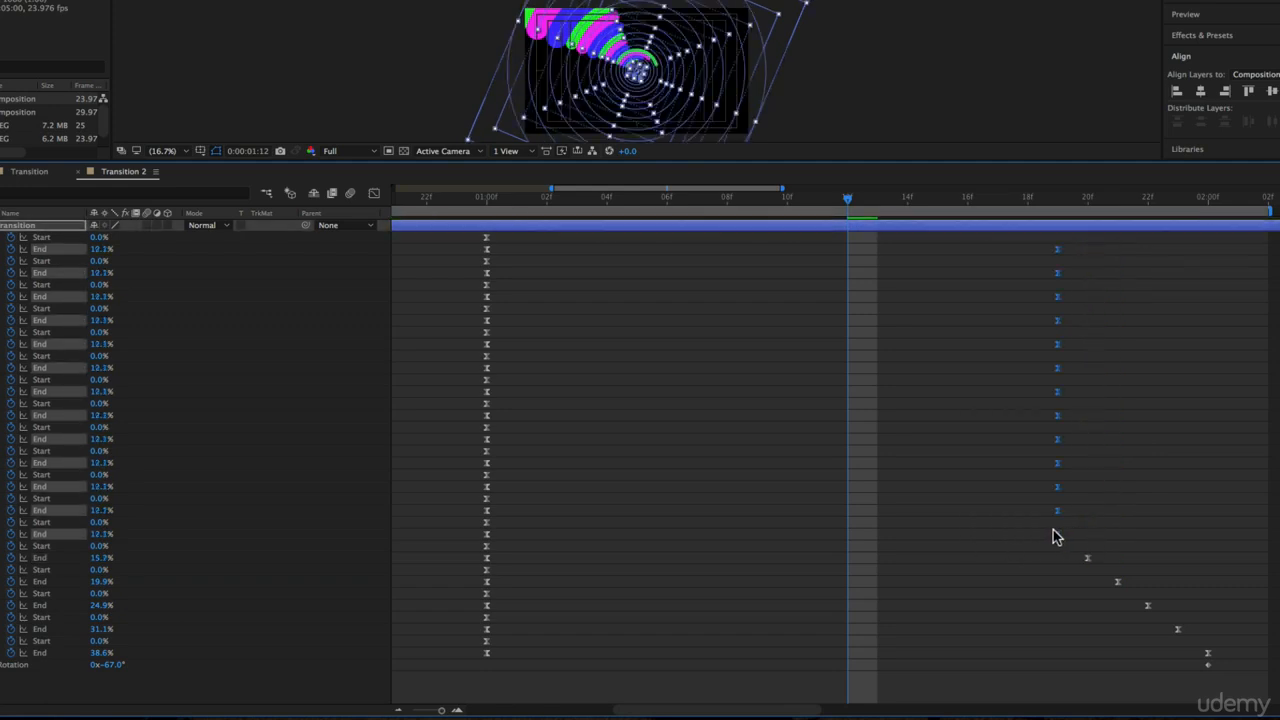
key(alt+Left)
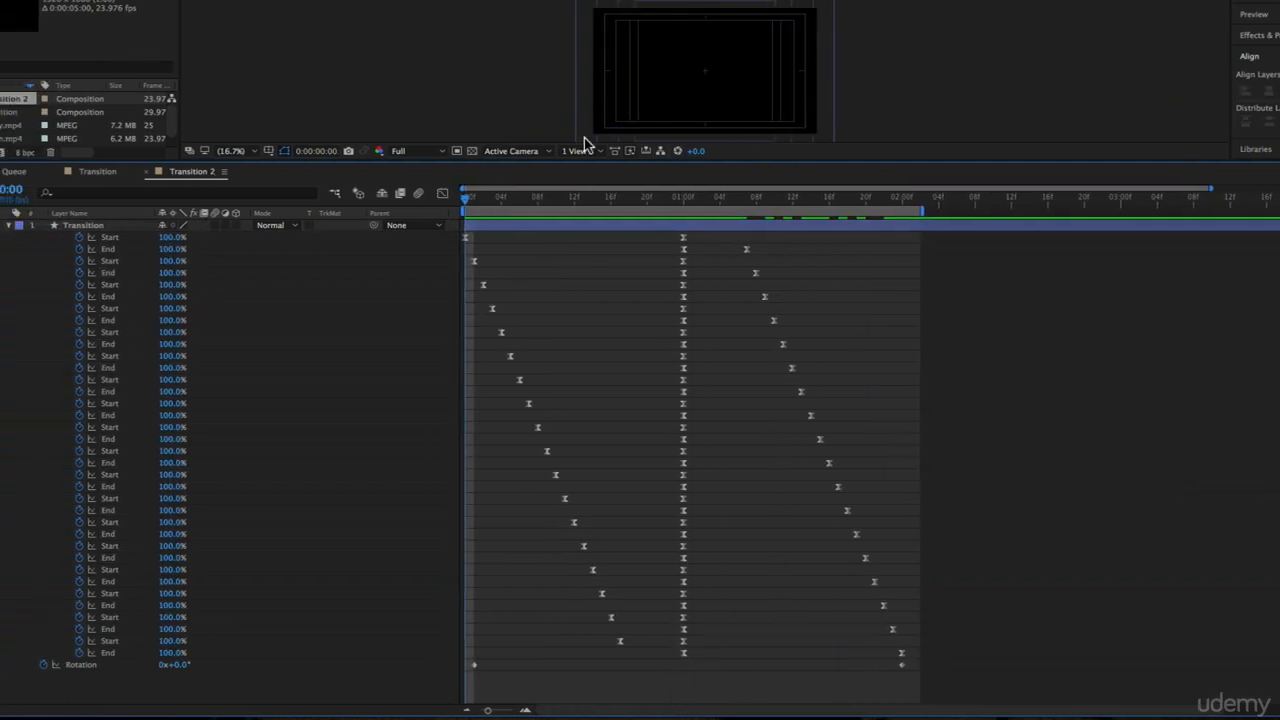
Preview the fully staggered ring animation from the first frame in an enlarged composition view, then stop playback
drag(450, 160, 526, 486)
key(space)
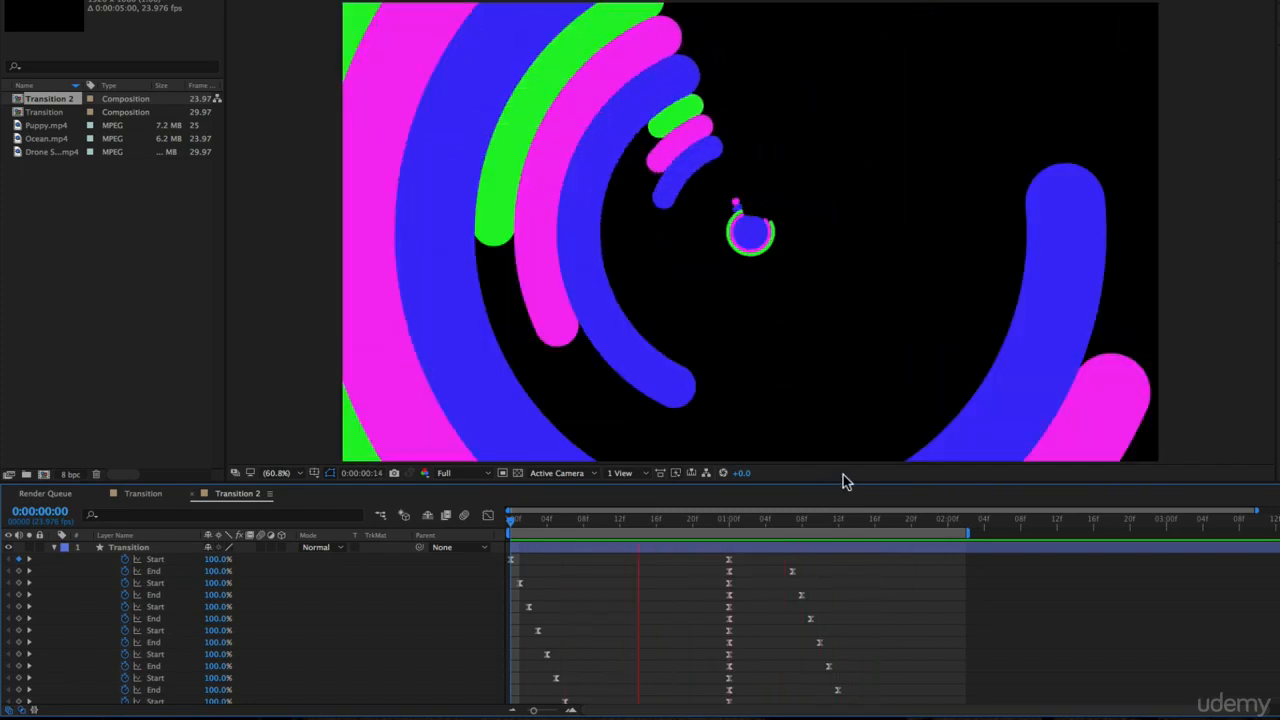
key(space)
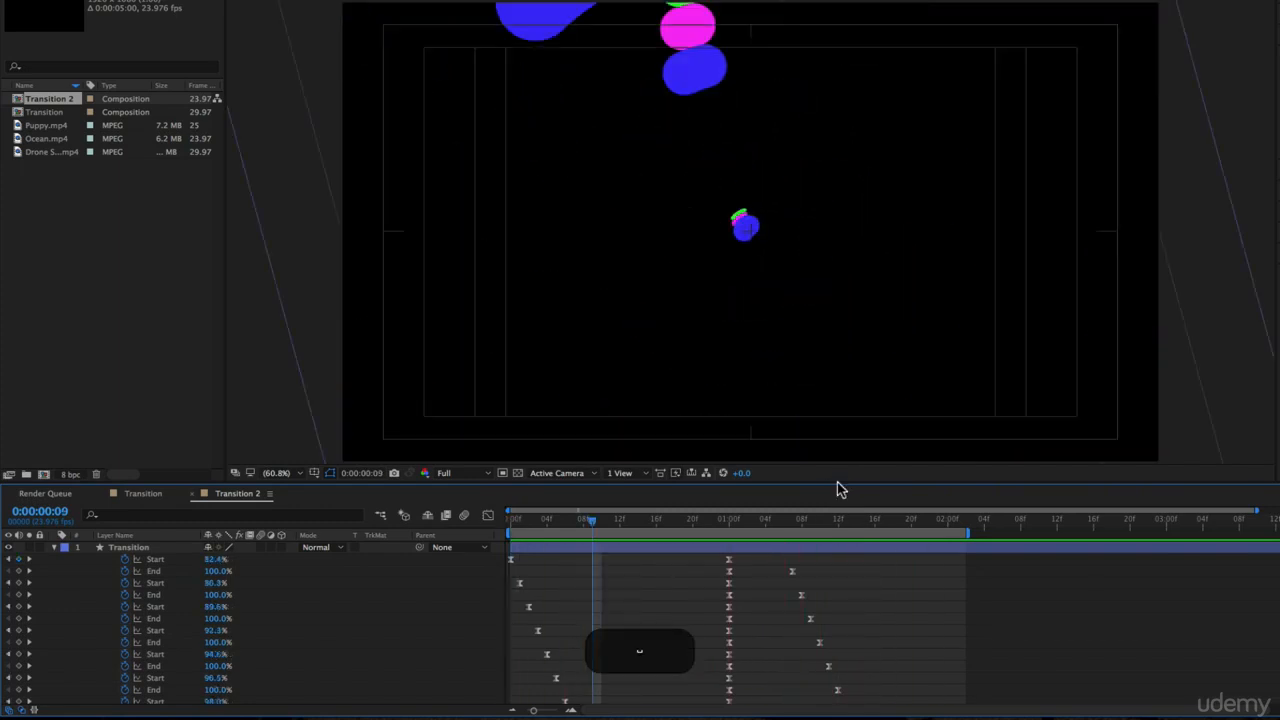
Stretch all of the Transition layer's keyframes proportionally so the last ones land at 3:00, and extend the work area beyond them
drag(848, 483, 874, 134)
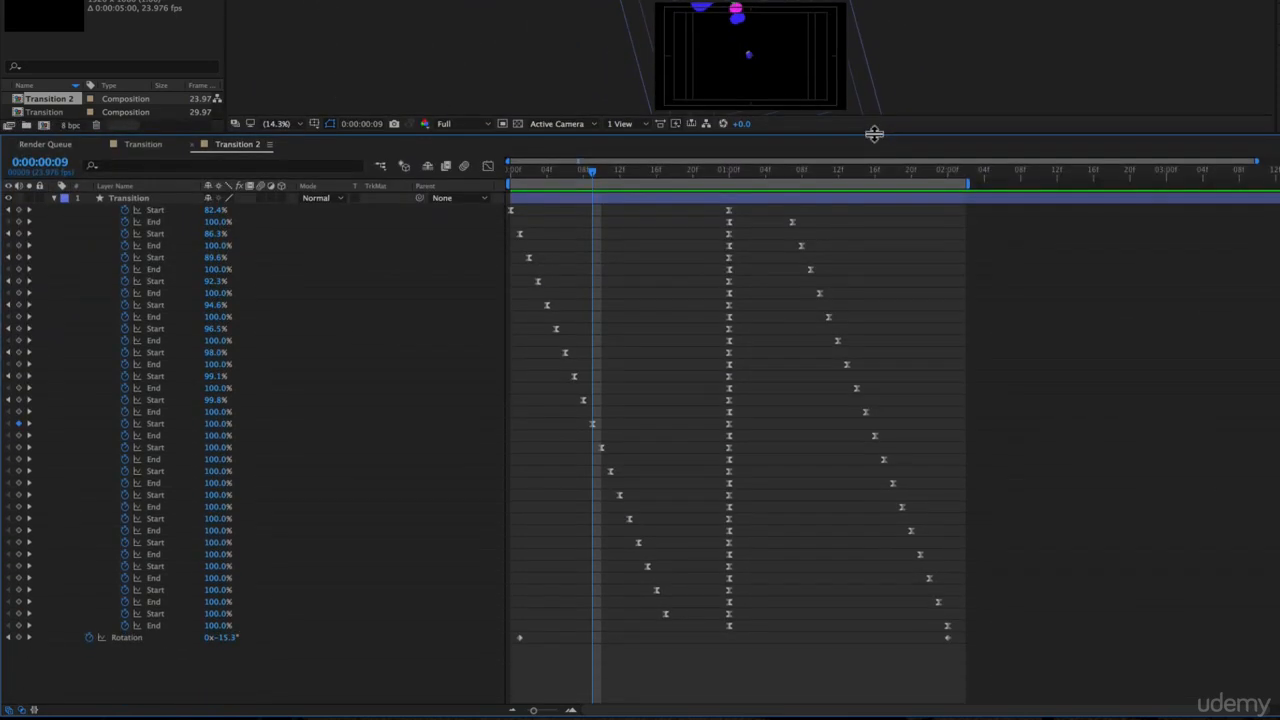
drag(1010, 687, 395, 193)
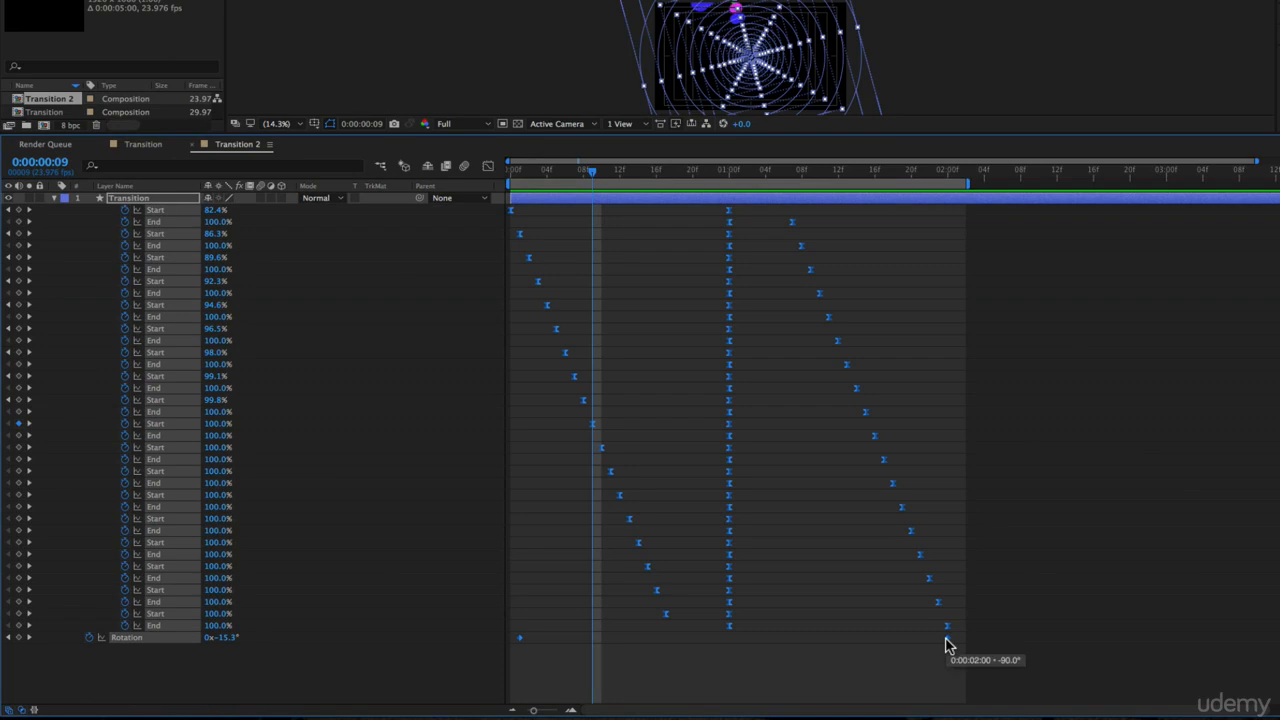
key(alt)
drag(1010, 650, 1164, 622)
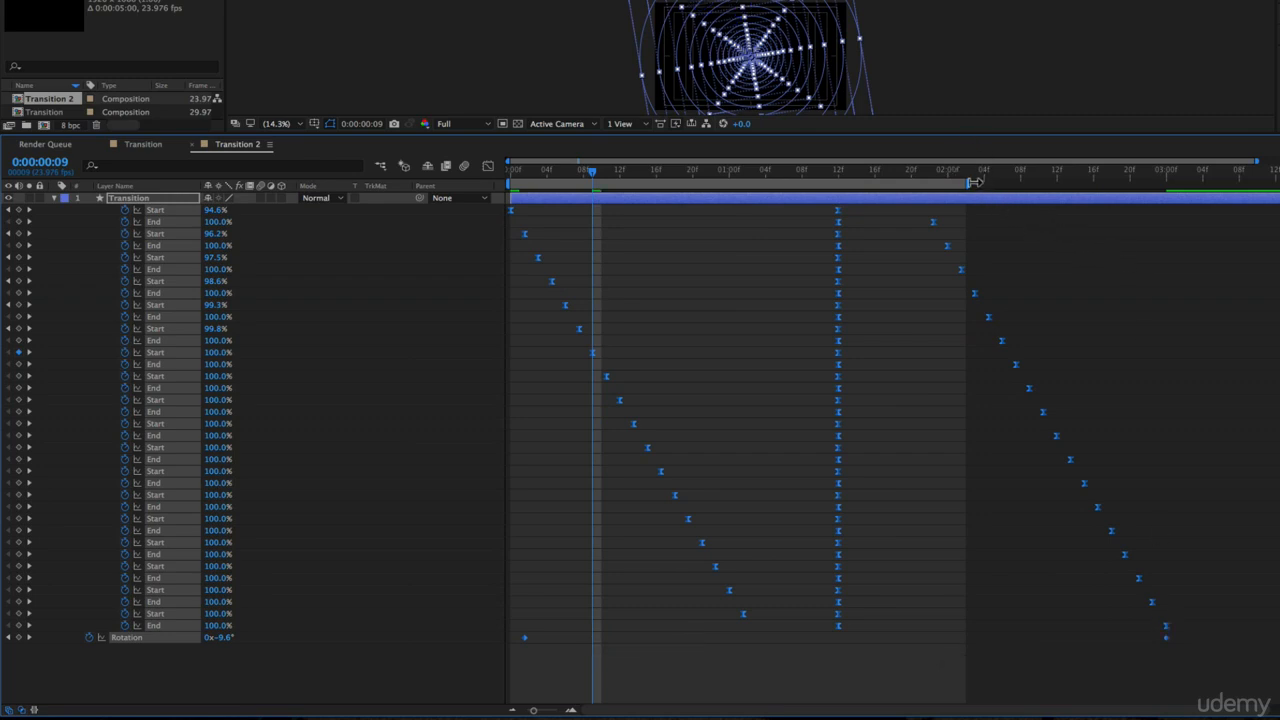
drag(975, 182, 1275, 182)
Preview the slowed ring animation in an enlarged composition view, stop at 1:18, and collapse and deselect the Transition layer
drag(1080, 132, 1077, 489)
key(space)
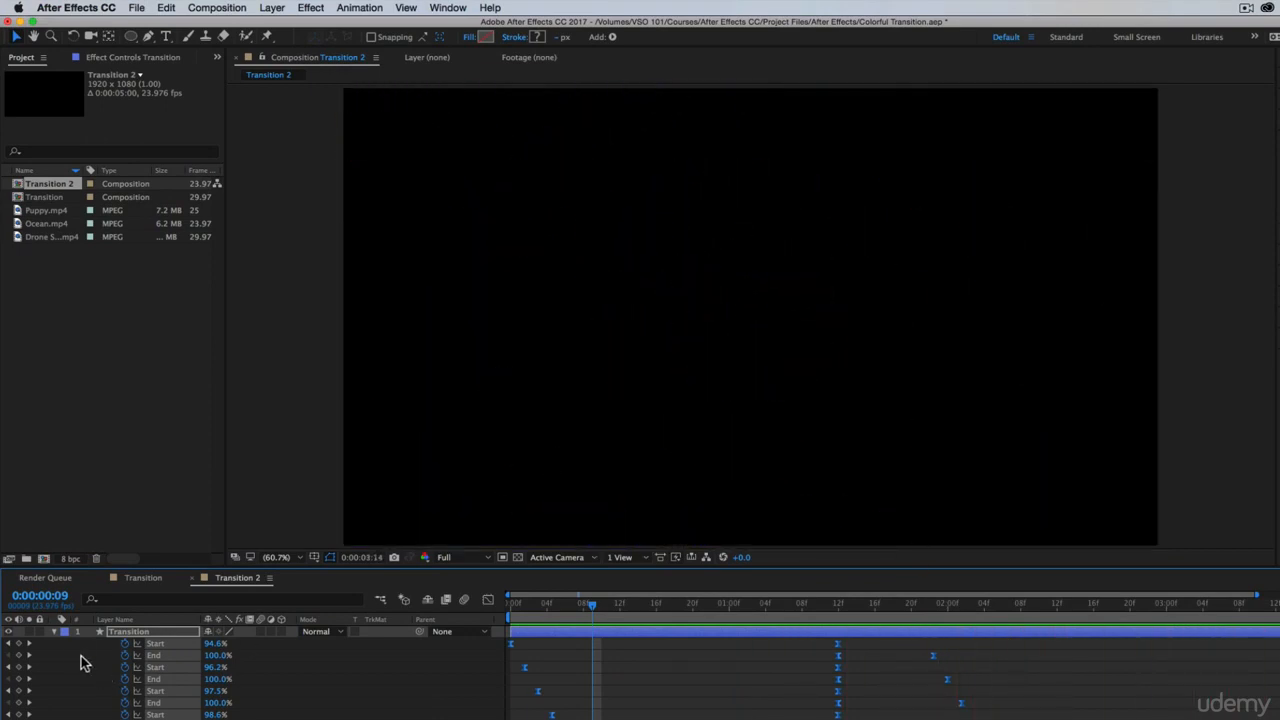
click(53, 631)
key(space)
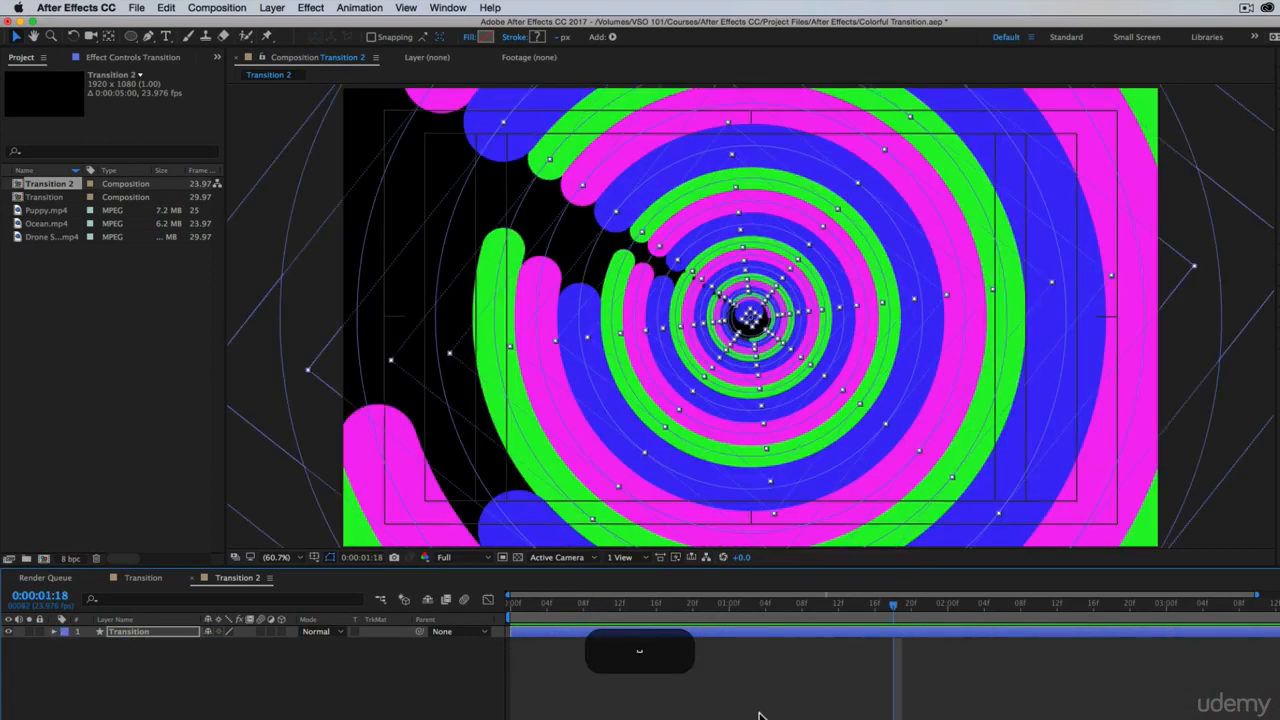
click(758, 715)
Place Puppy.mp4 beneath the Transition layer and shift the Transition layer to start at frame 6
click(55, 270)
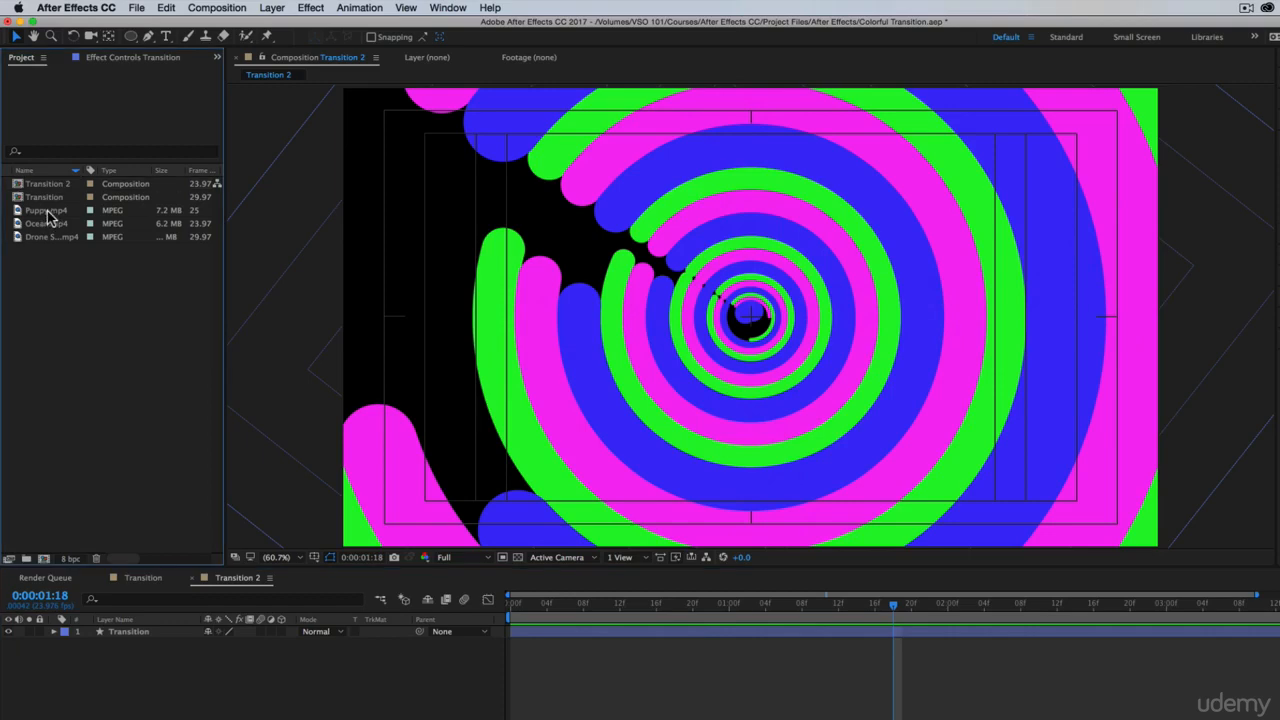
drag(48, 213, 510, 660)
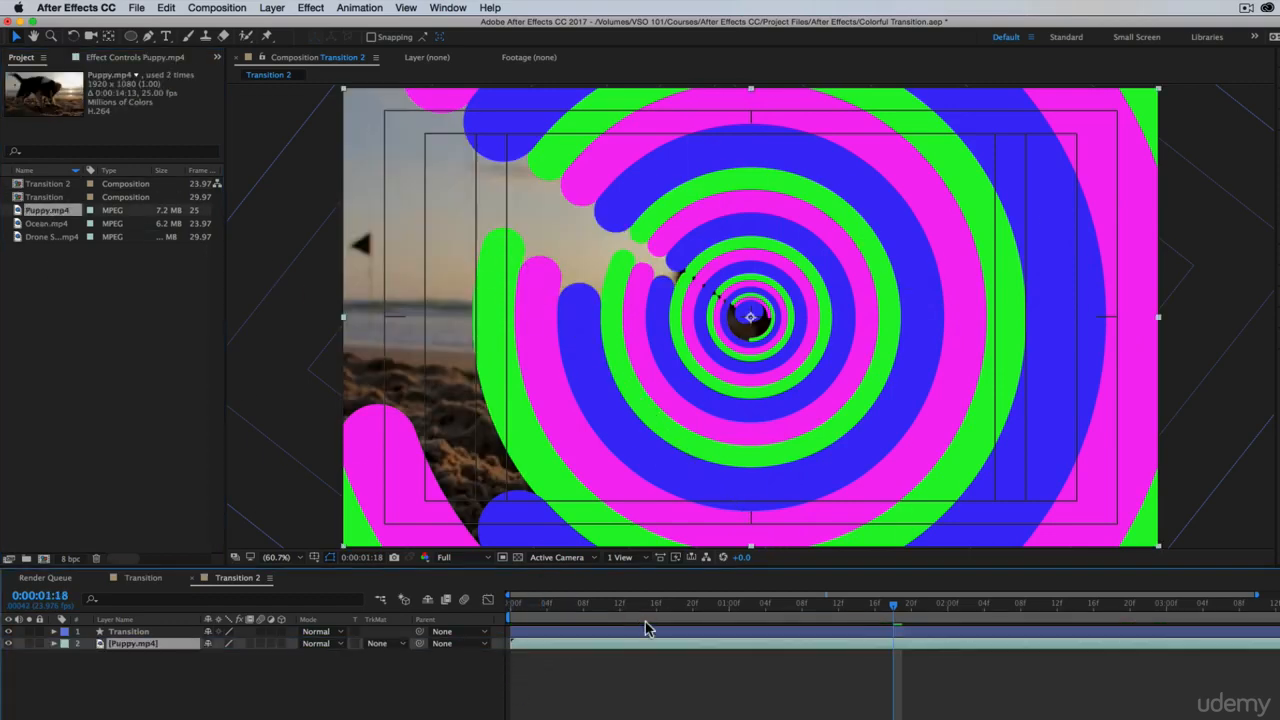
drag(583, 607, 651, 625)
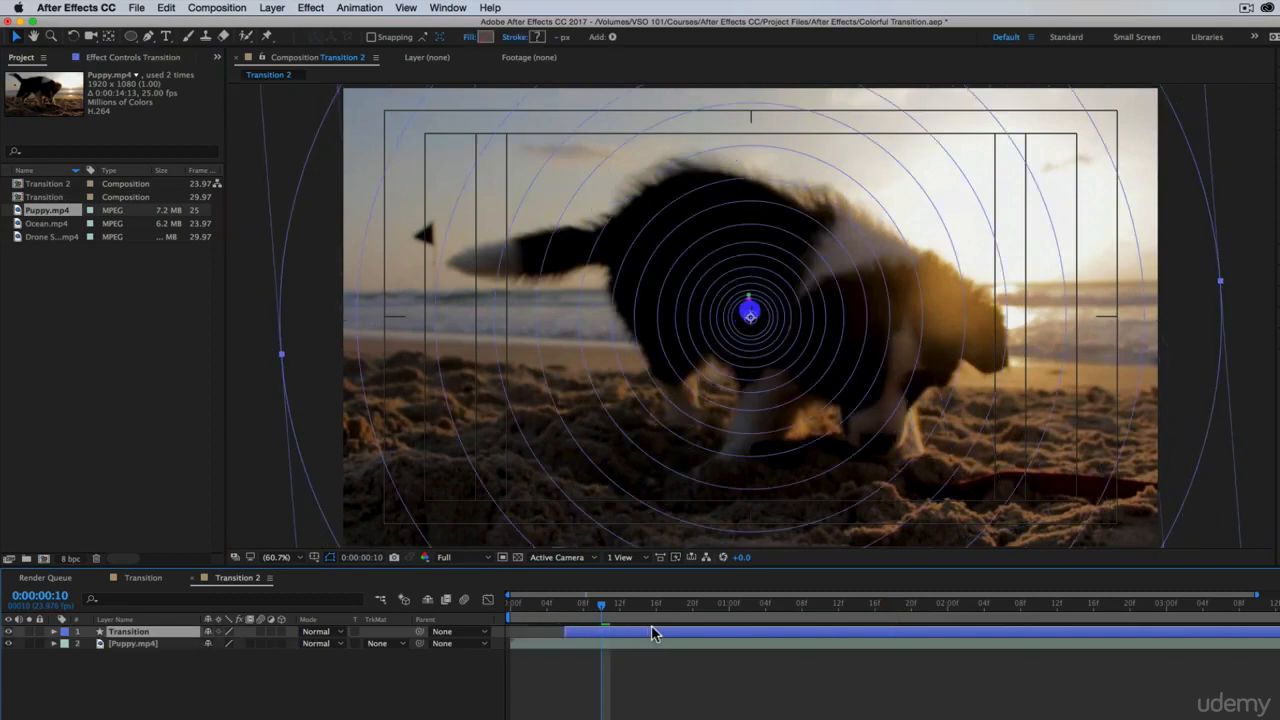
Trim the end of the Puppy.mp4 layer at 1:17, where the rings completely cover the frame
drag(575, 605, 887, 653)
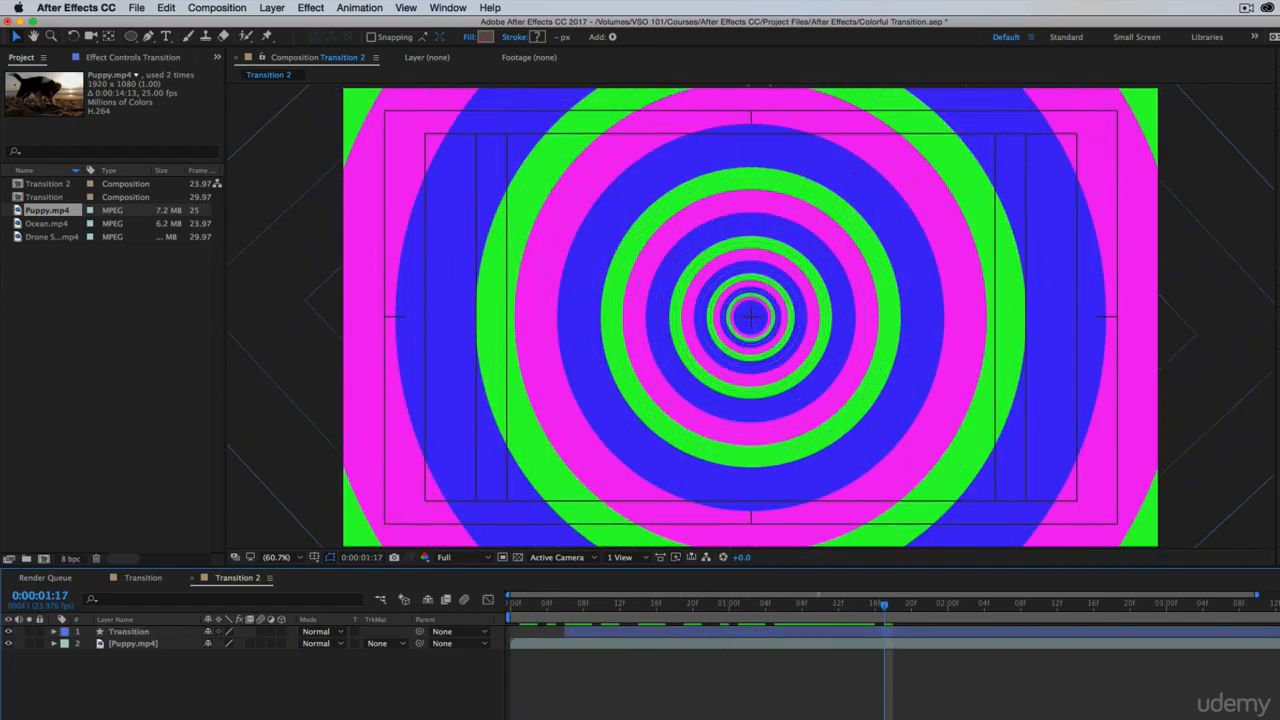
drag(858, 605, 892, 625)
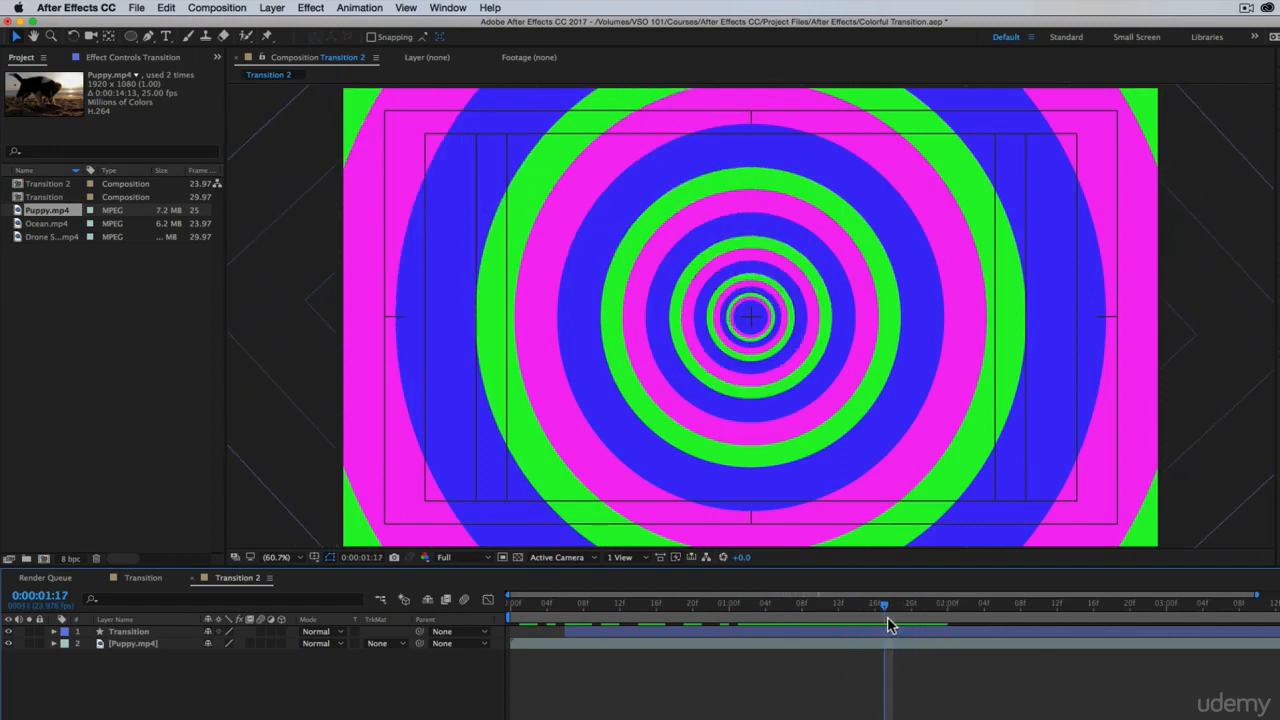
click(874, 643)
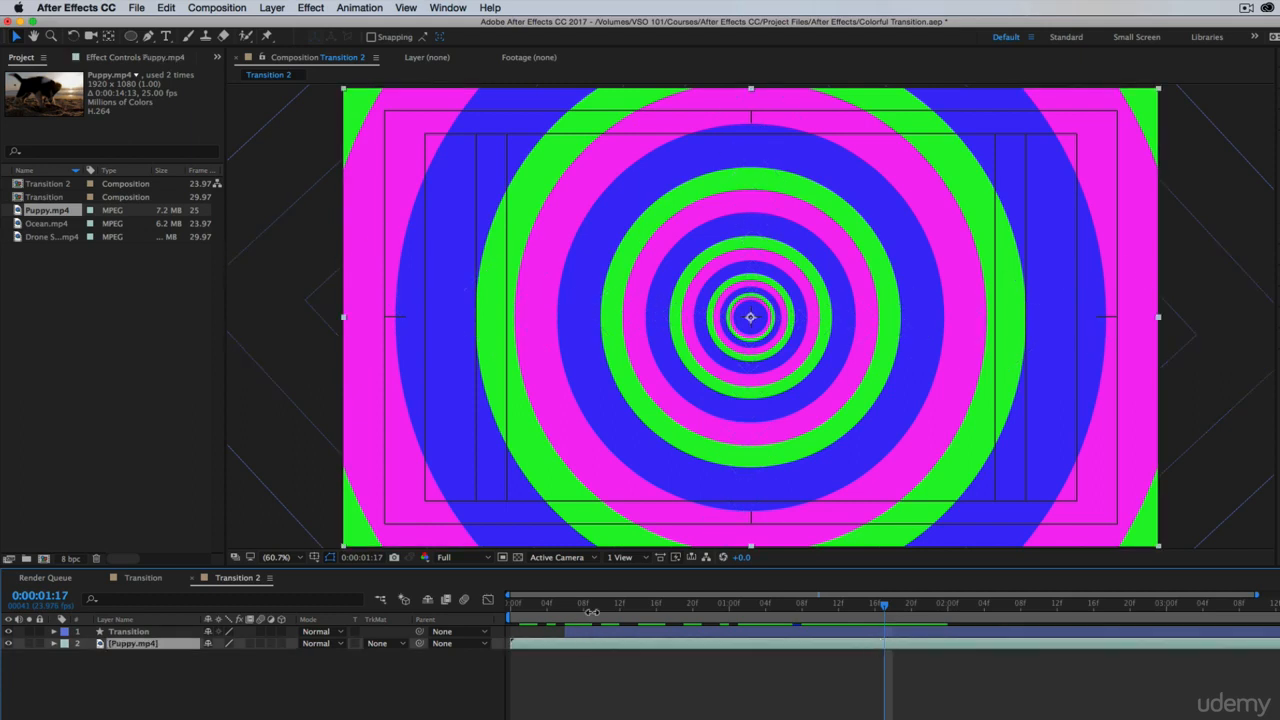
key(alt)
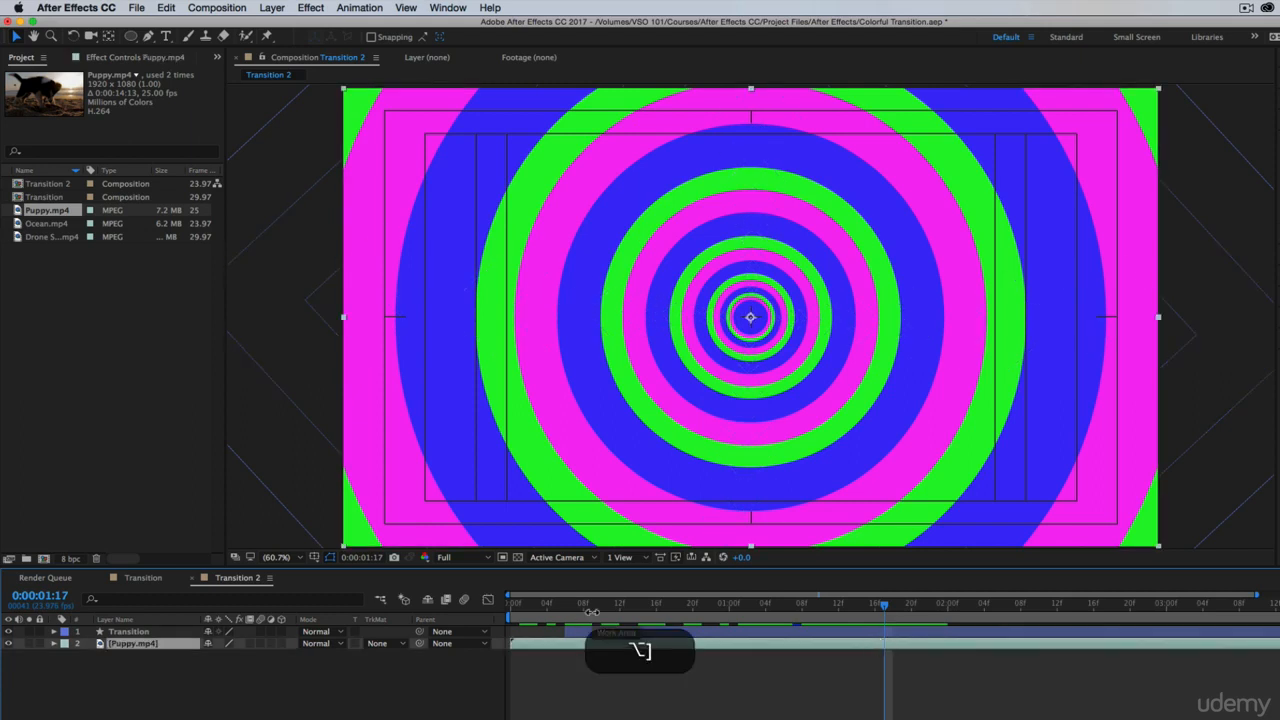
key(alt+bracketright)
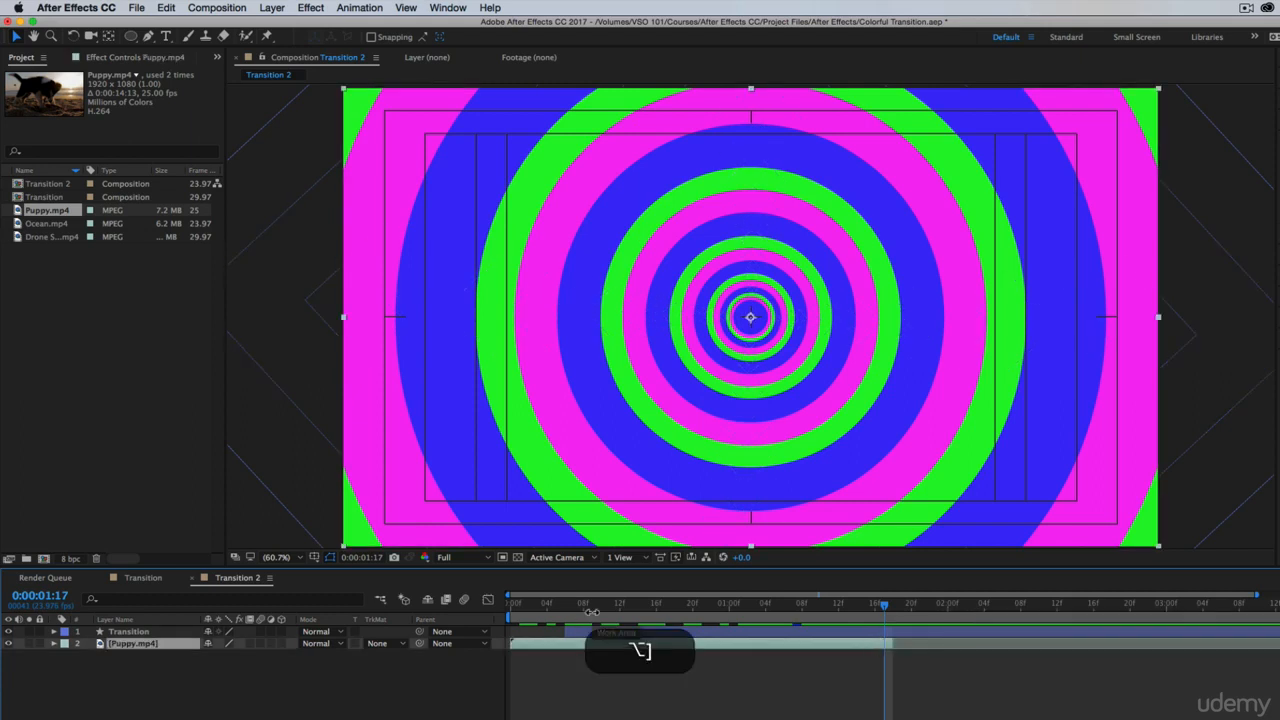
Place Drone Shot.mp4 beneath the Puppy.mp4 layer and preview the transition between the two clips from the start
click(45, 237)
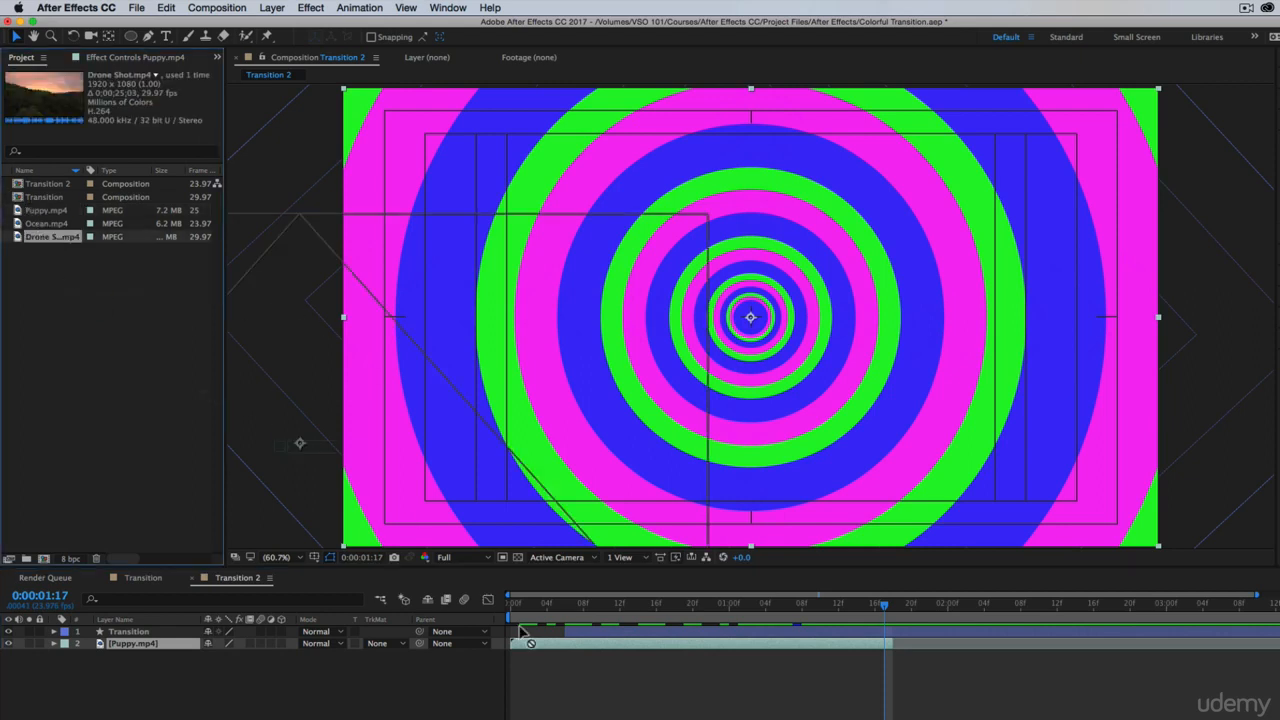
drag(45, 237, 137, 664)
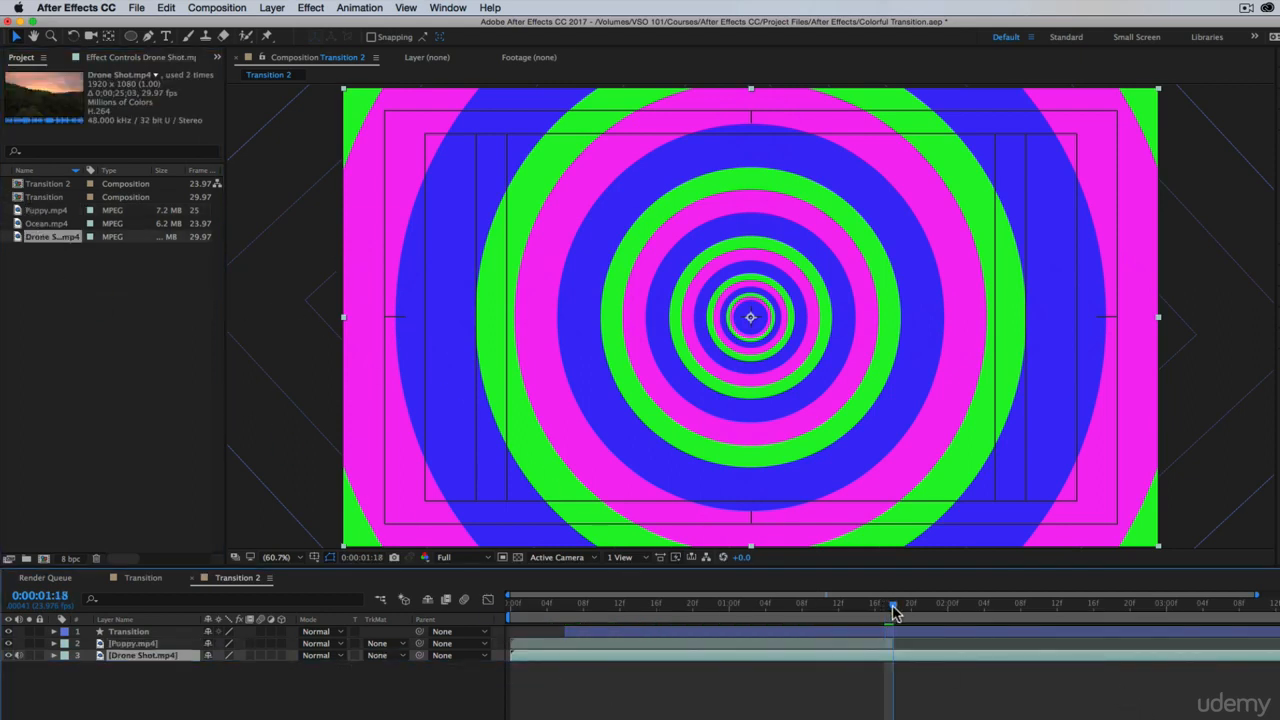
drag(912, 614, 997, 614)
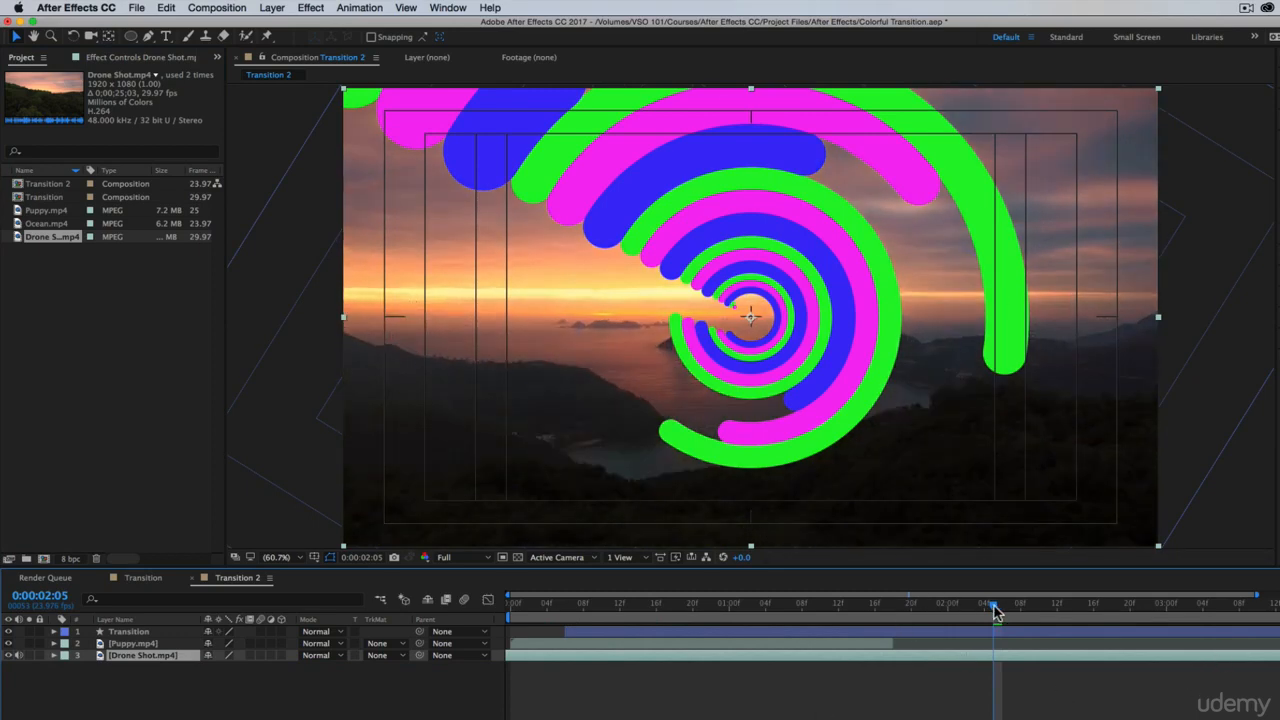
drag(994, 606, 513, 612)
key(space)
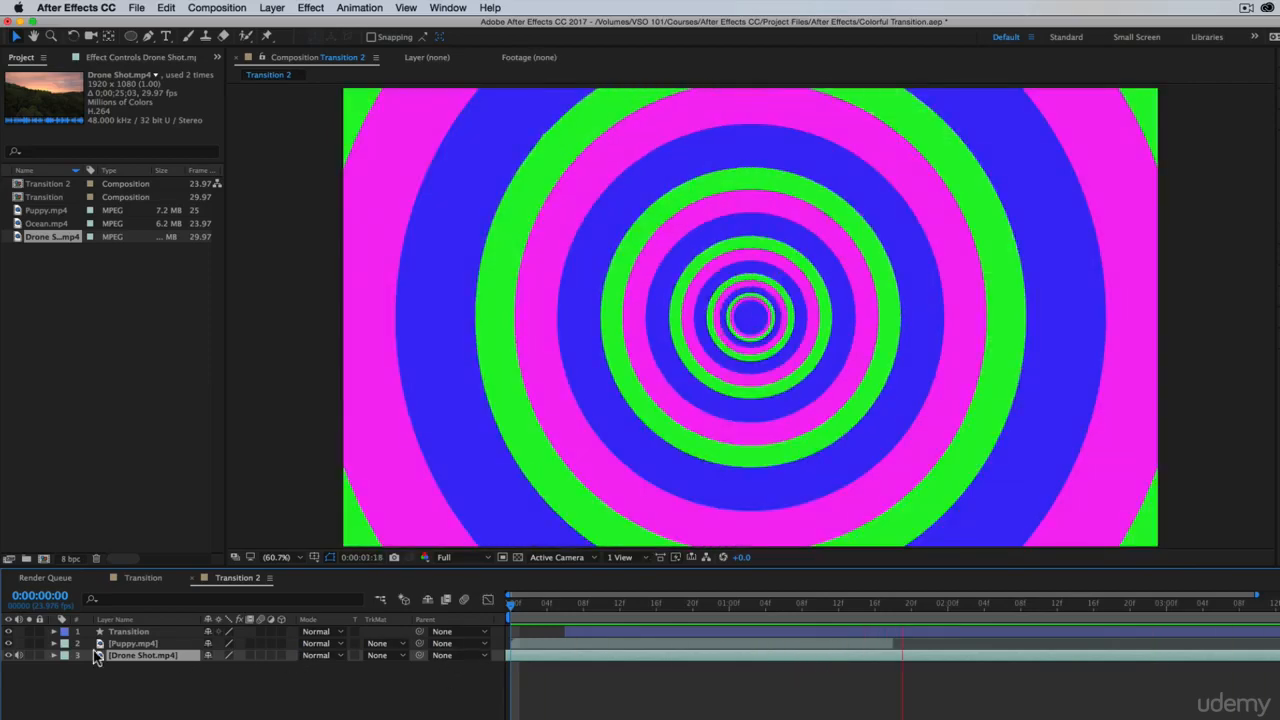
Hide both video layers, turn on the transparency grid, and preview the ring animation alone from the start
click(8, 655)
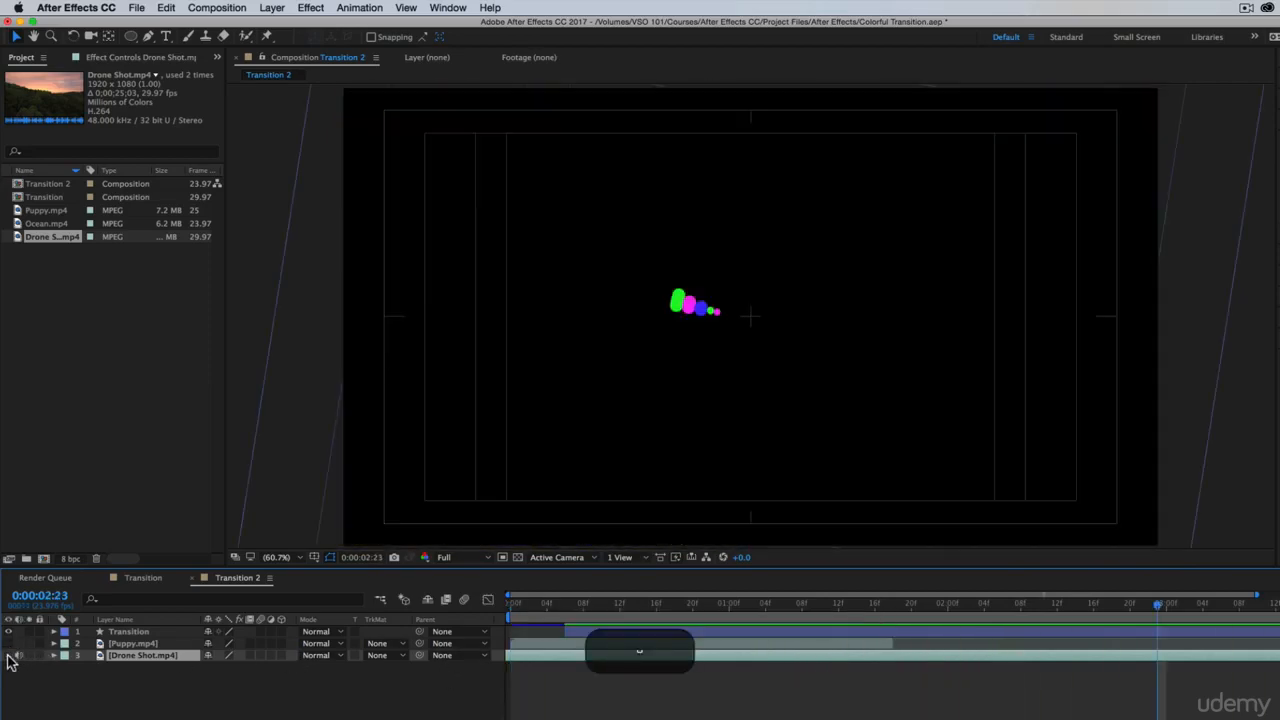
click(518, 558)
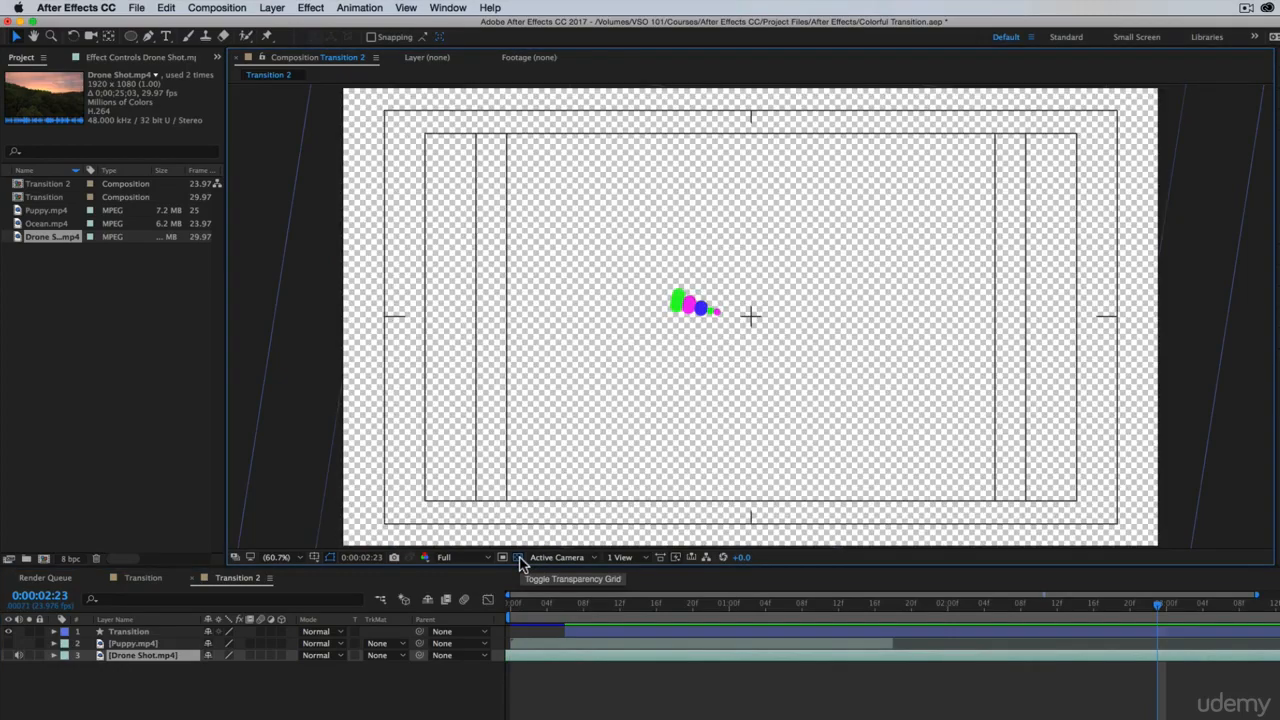
drag(645, 613, 425, 620)
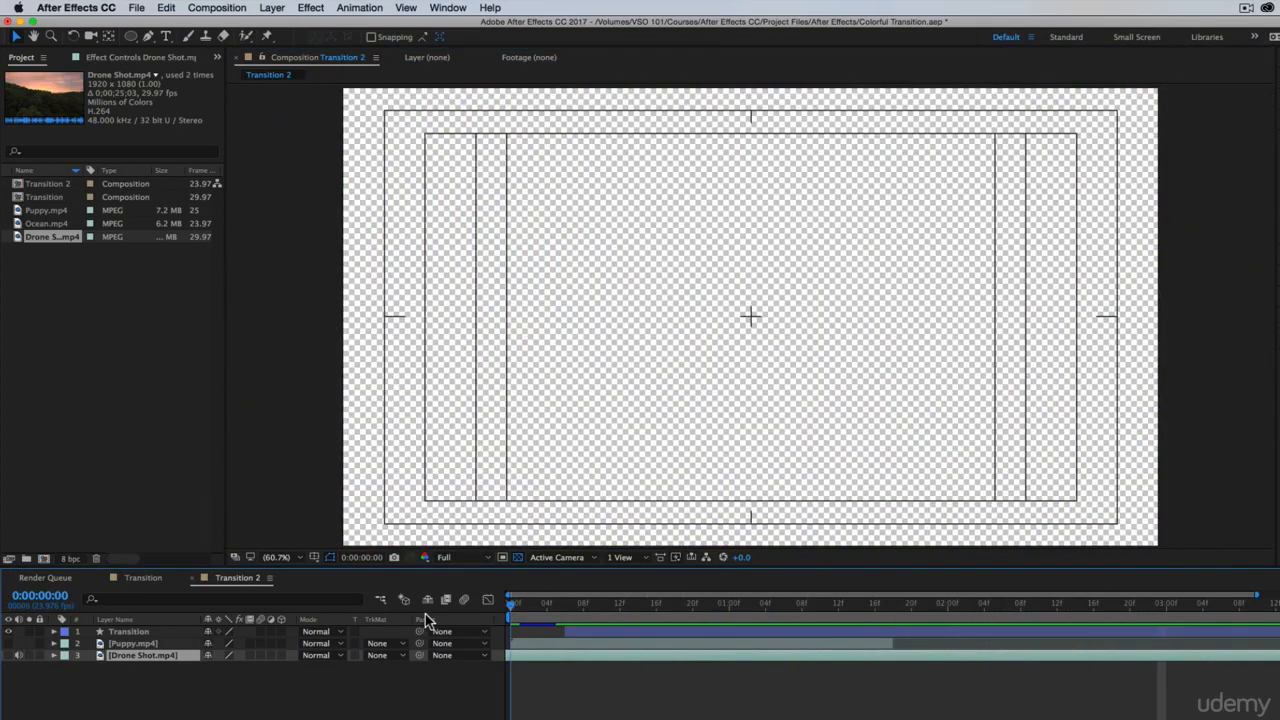
key(apostrophe)
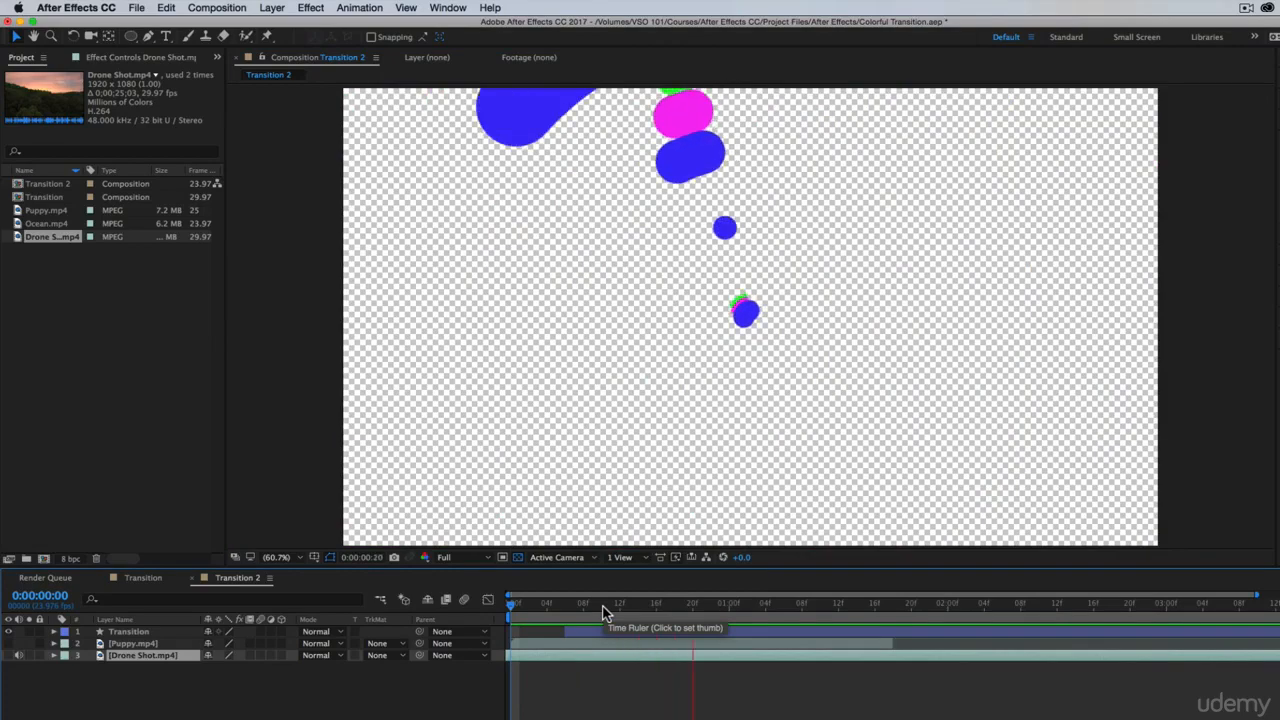
Show both video layers again, check the ring transition up to 2:14, and play it back with the Transition layer selected
drag(605, 612, 873, 624)
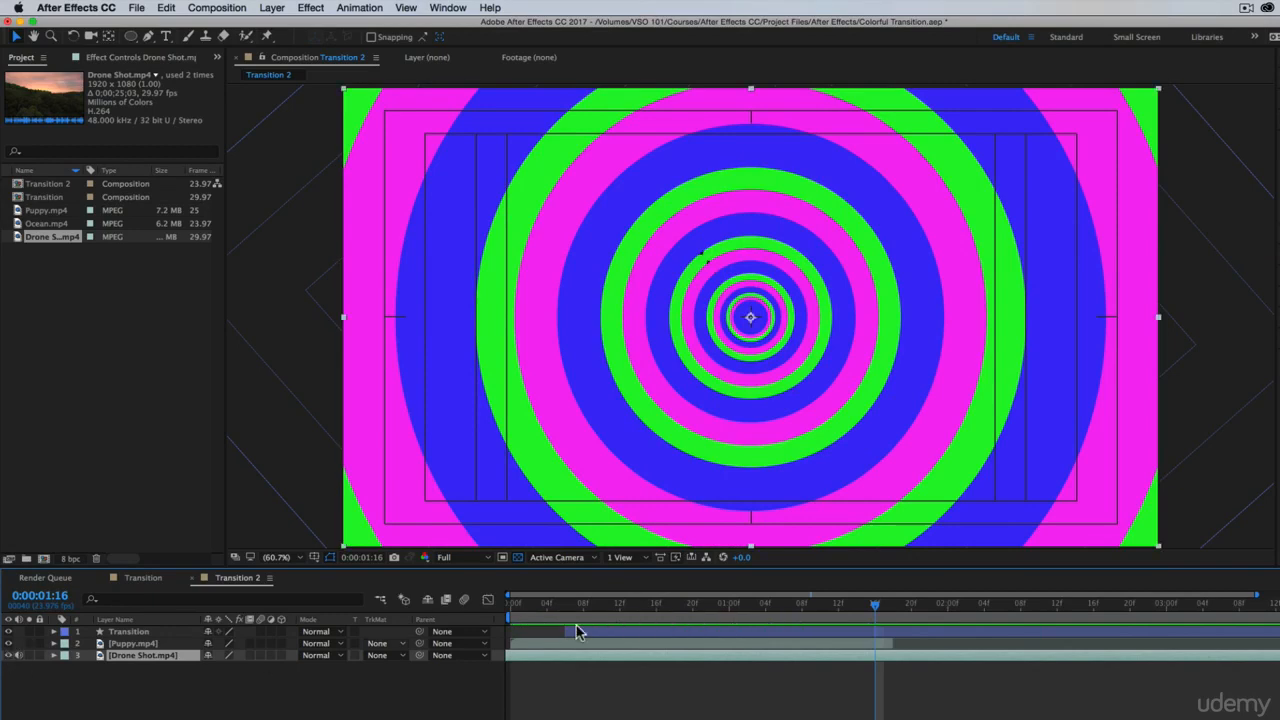
drag(759, 610, 1075, 641)
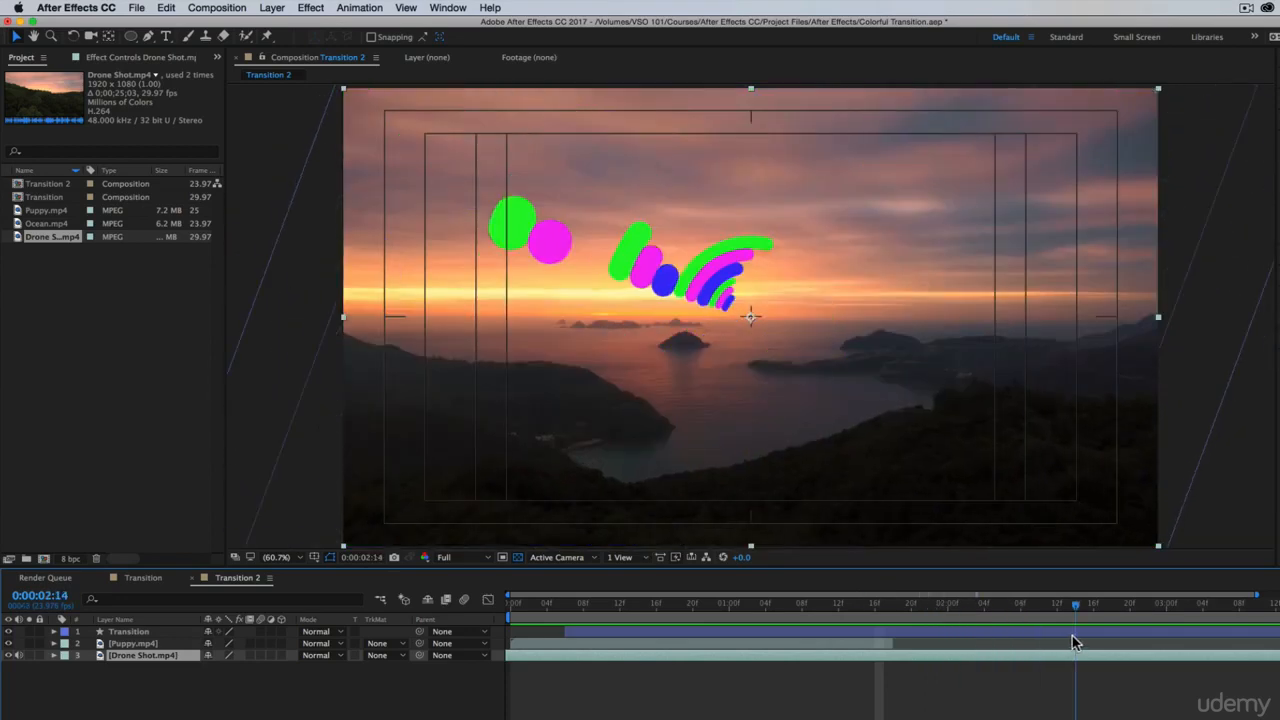
key(space)
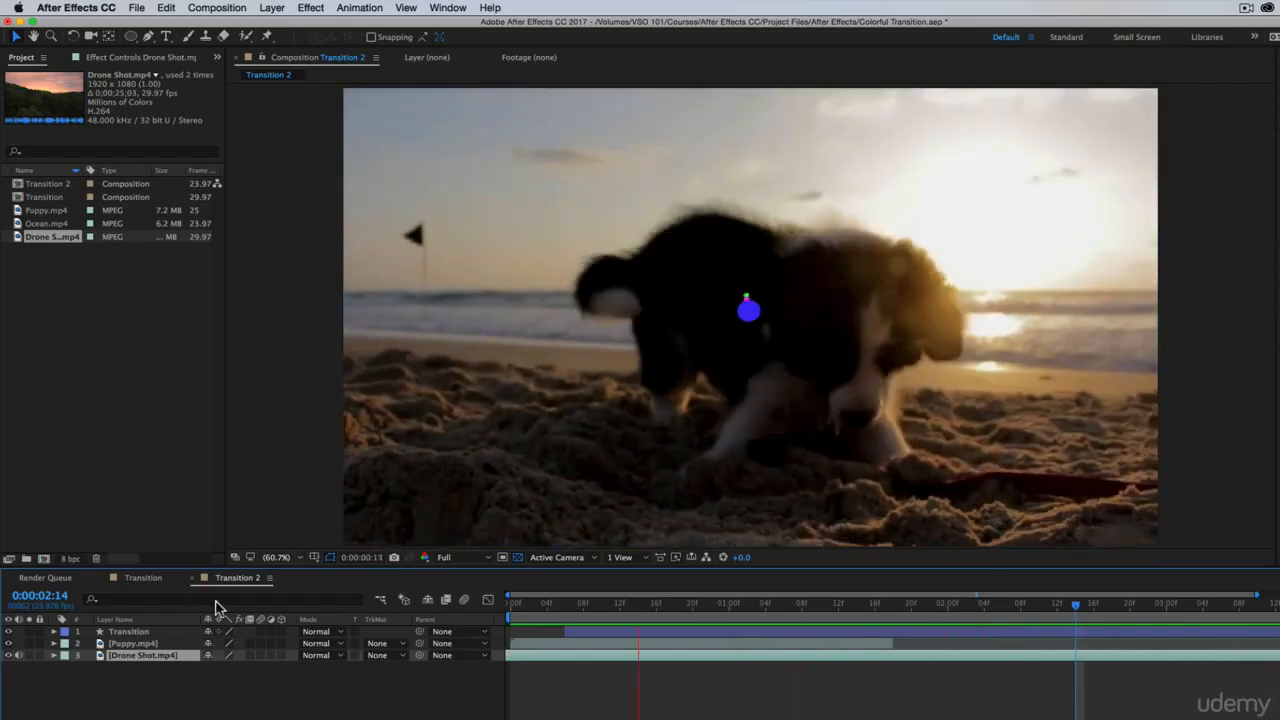
click(136, 634)
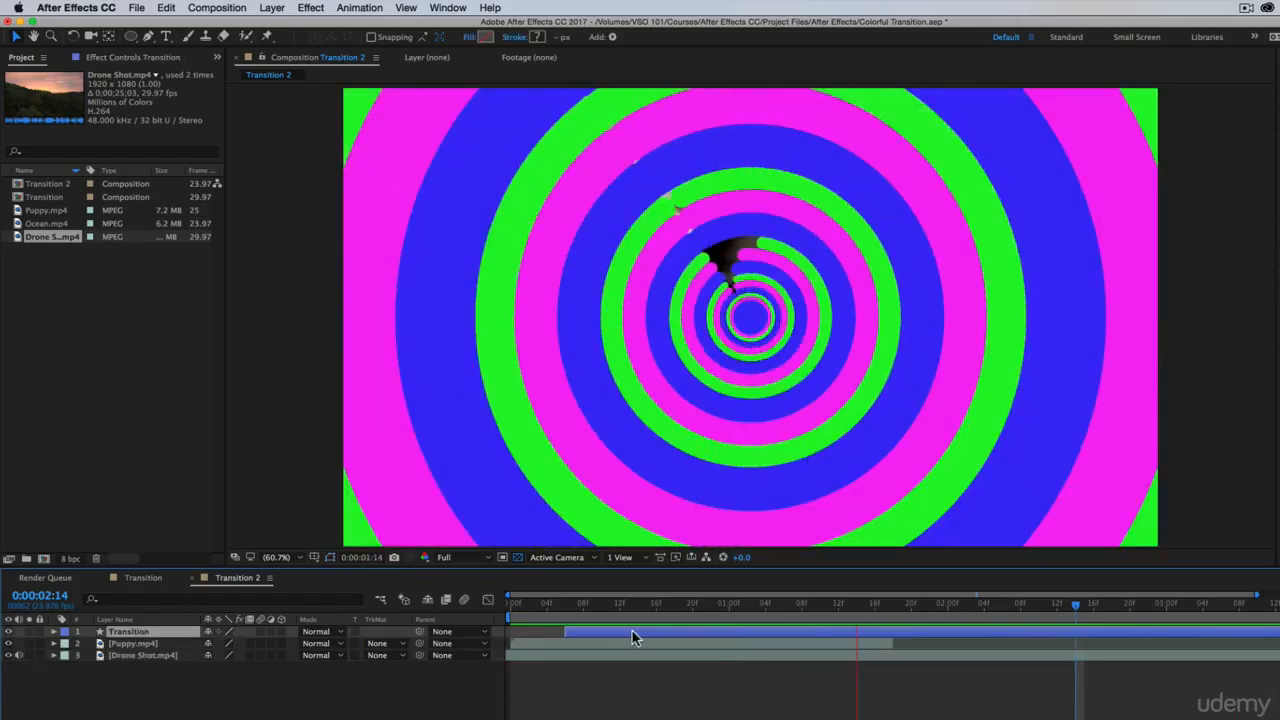